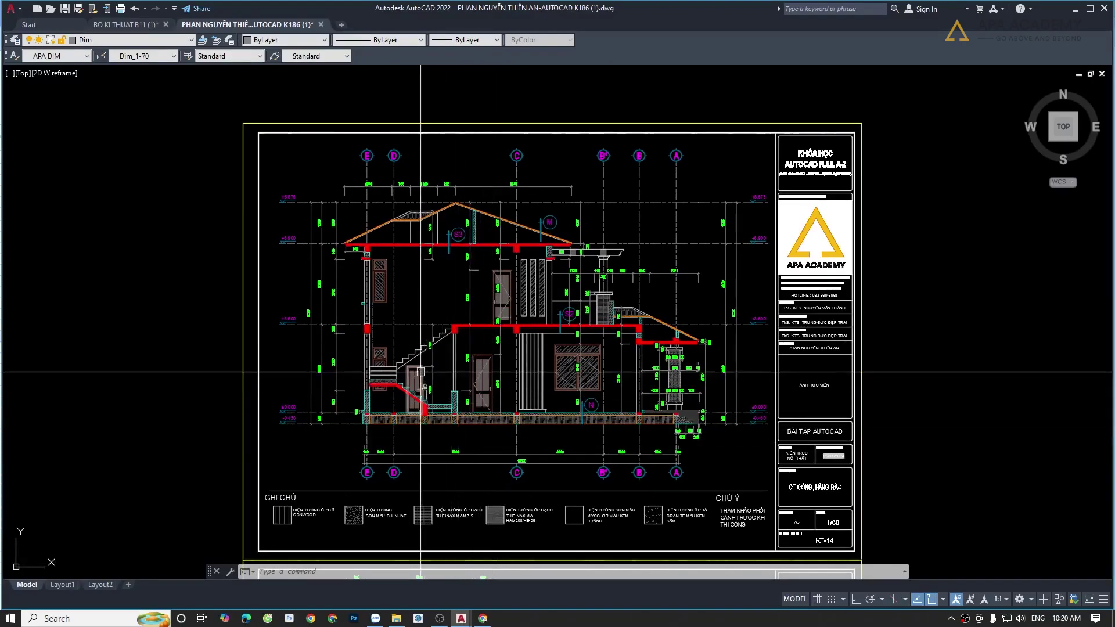
# - Pan across the exercise sheet rows toward the earlier sheet sets
pyautogui.scroll(4, 421, 372)
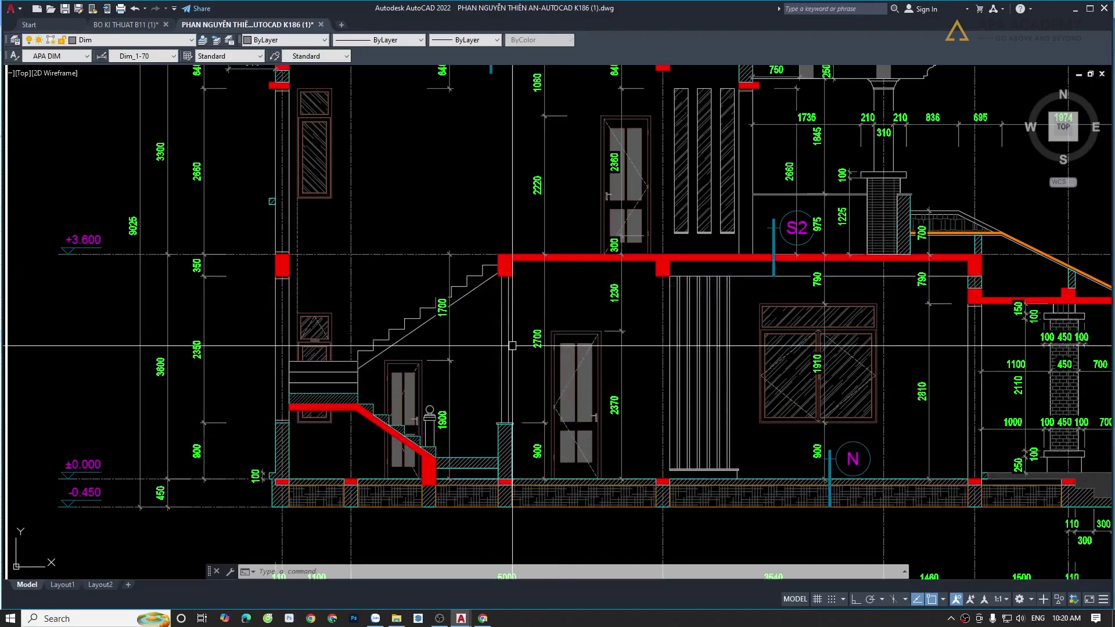
pyautogui.scroll(-3, 512, 346)
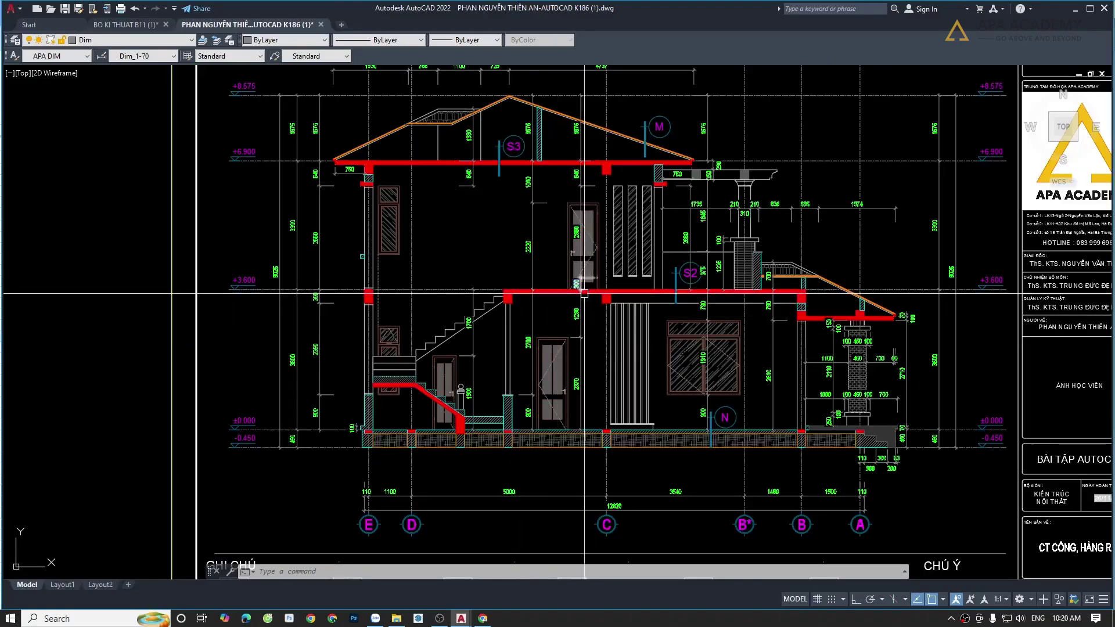
pyautogui.scroll(3, 498, 300)
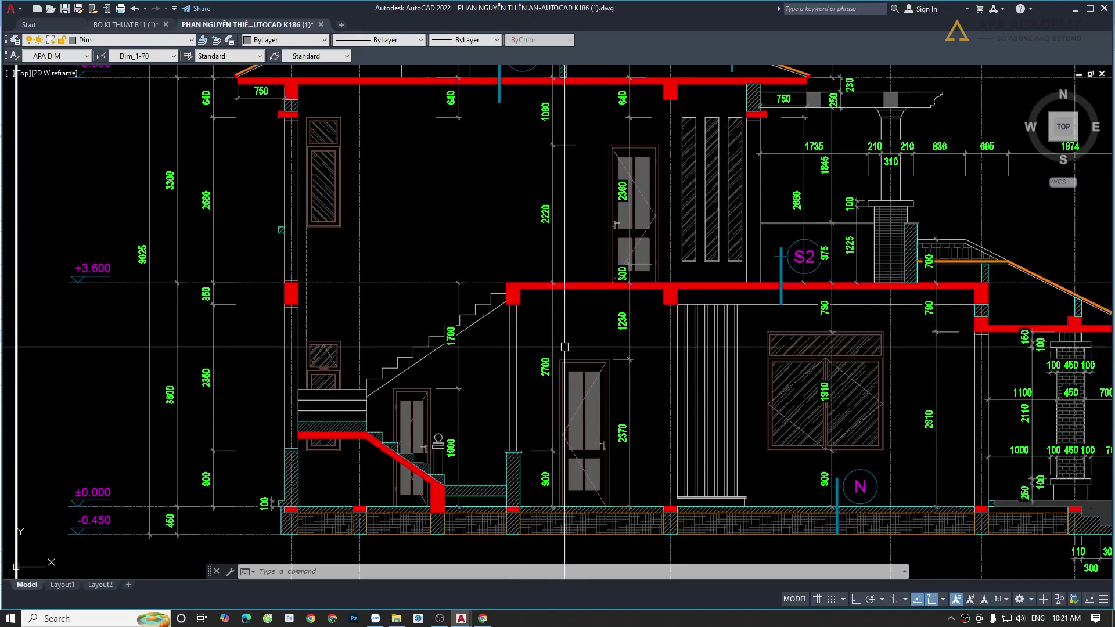
pyautogui.scroll(-5, 581, 340)
pyautogui.scroll(-2, 656, 367)
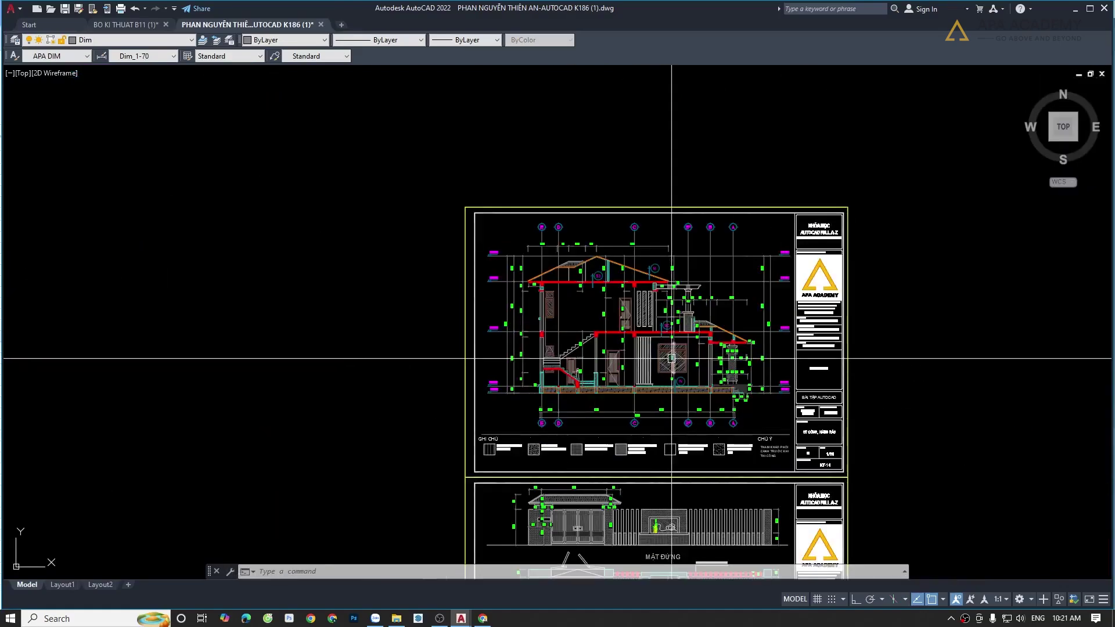
pyautogui.scroll(-2, 709, 372)
pyautogui.moveTo(721, 373); pyautogui.dragTo(604, 348, button='middle')
pyautogui.scroll(-3, 575, 308)
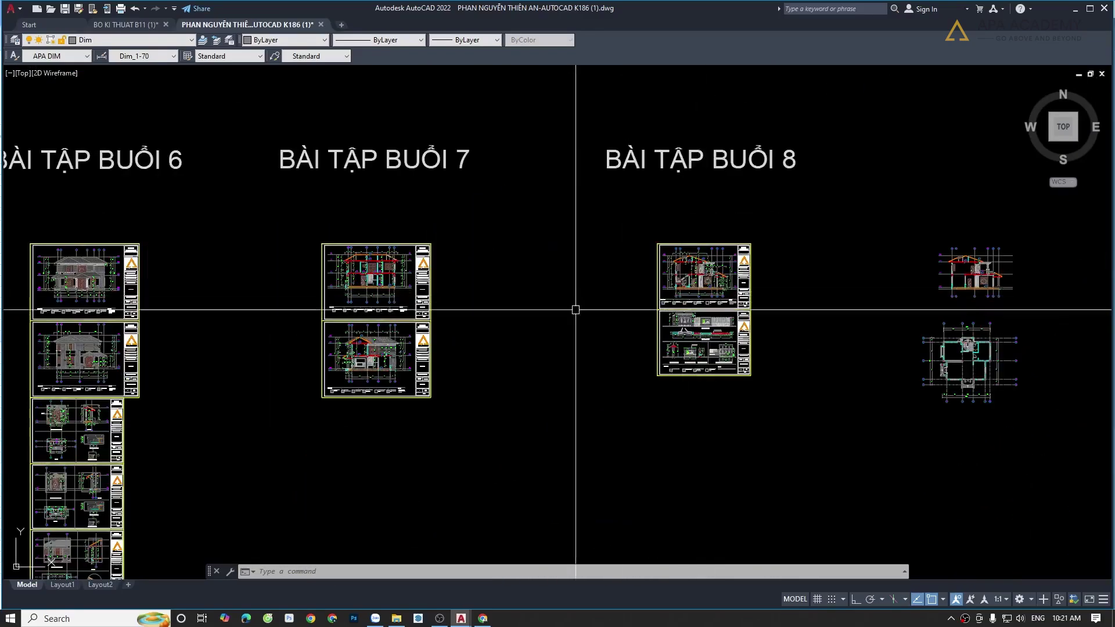
pyautogui.moveTo(575, 308); pyautogui.dragTo(809, 316, button='middle')
pyautogui.moveTo(386, 325); pyautogui.dragTo(471, 326, button='middle')
pyautogui.moveTo(58, 308); pyautogui.dragTo(423, 306, button='middle')
pyautogui.moveTo(271, 304); pyautogui.dragTo(532, 304, button='middle')
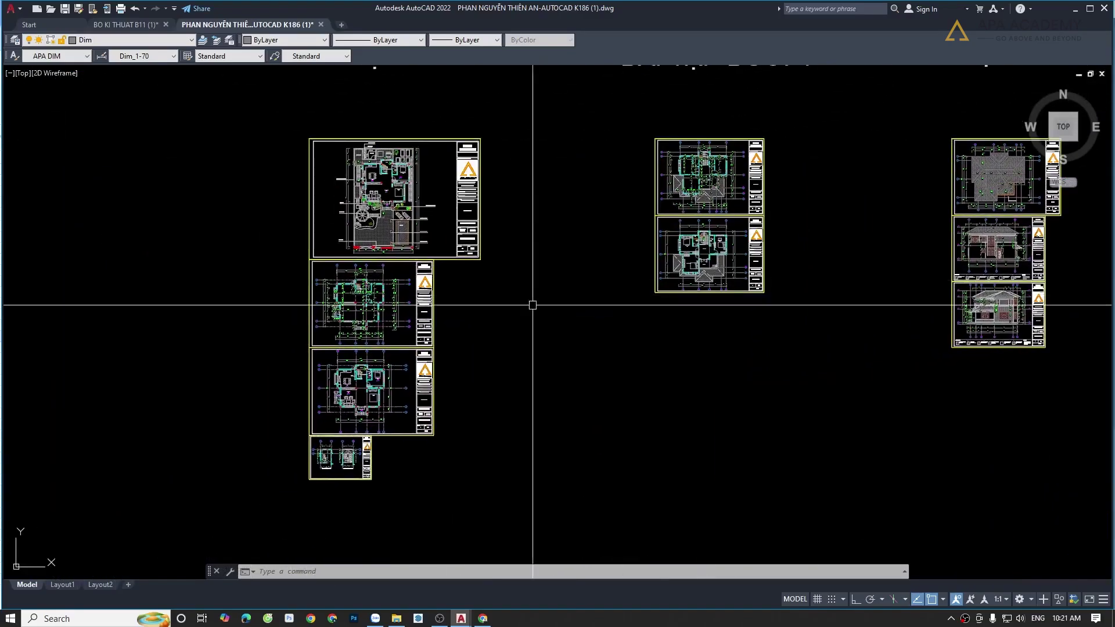
pyautogui.scroll(4, 323, 300)
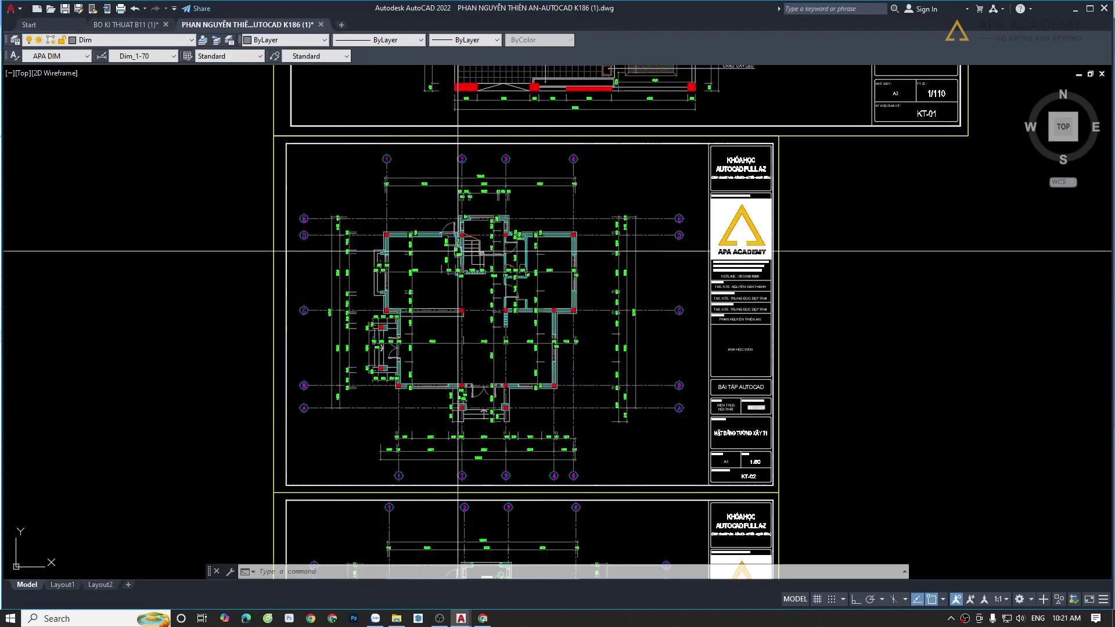
pyautogui.scroll(4, 458, 250)
pyautogui.scroll(1, 493, 297)
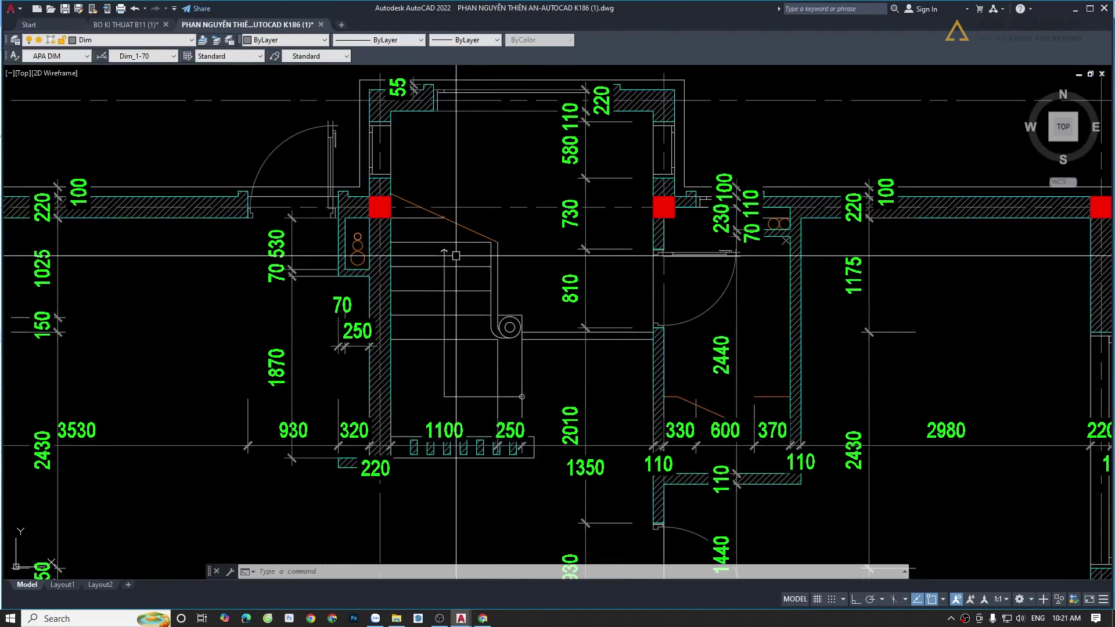
pyautogui.scroll(-4, 458, 258)
pyautogui.scroll(-2, 458, 278)
pyautogui.scroll(-2, 406, 290)
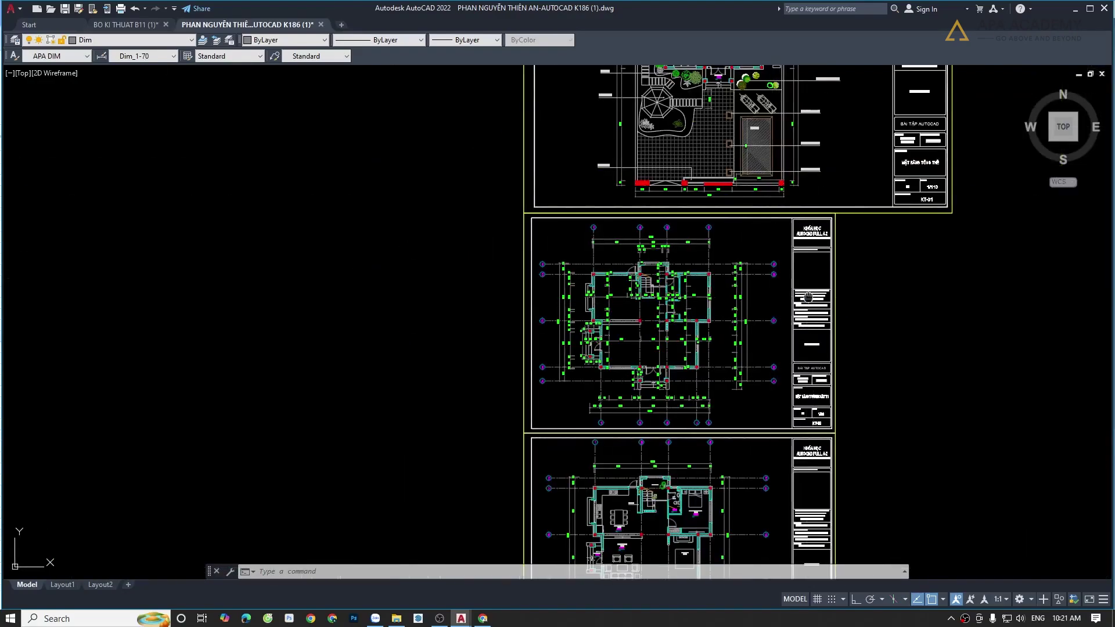
# - Zoom in on the floor plan's staircase core among the sheets for lessons 5–8
pyautogui.moveTo(131, 427); pyautogui.dragTo(255, 301, button='middle')
pyautogui.moveTo(640, 312); pyautogui.dragTo(443, 373, button='middle')
pyautogui.scroll(3, 548, 232)
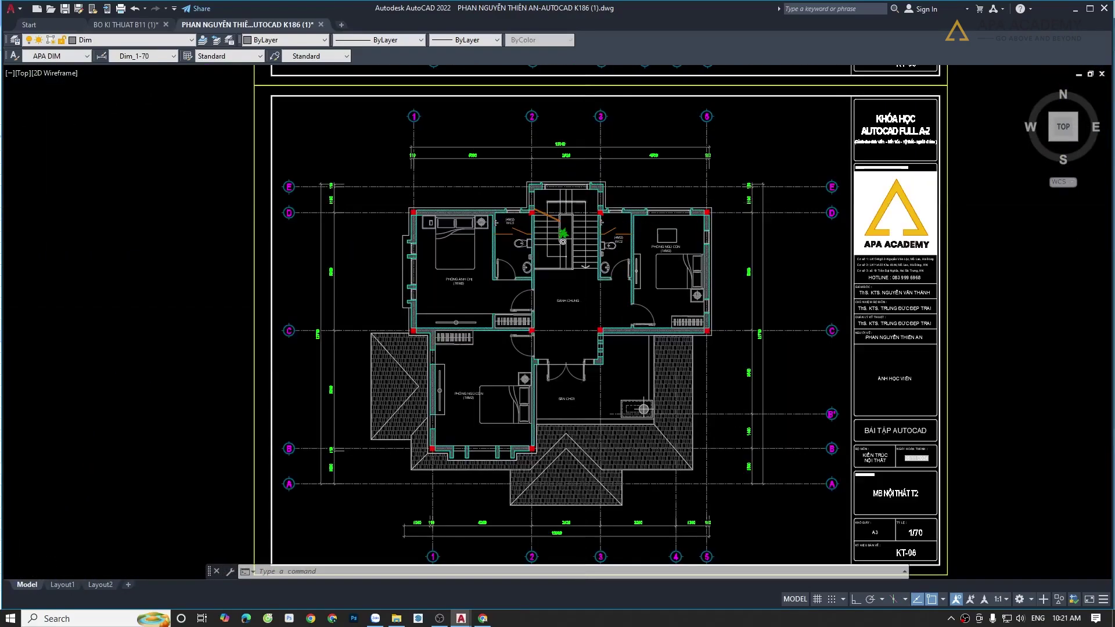
pyautogui.scroll(-7, 638, 268)
pyautogui.scroll(-2, 638, 267)
pyautogui.moveTo(725, 289); pyautogui.dragTo(86, 275, button='middle')
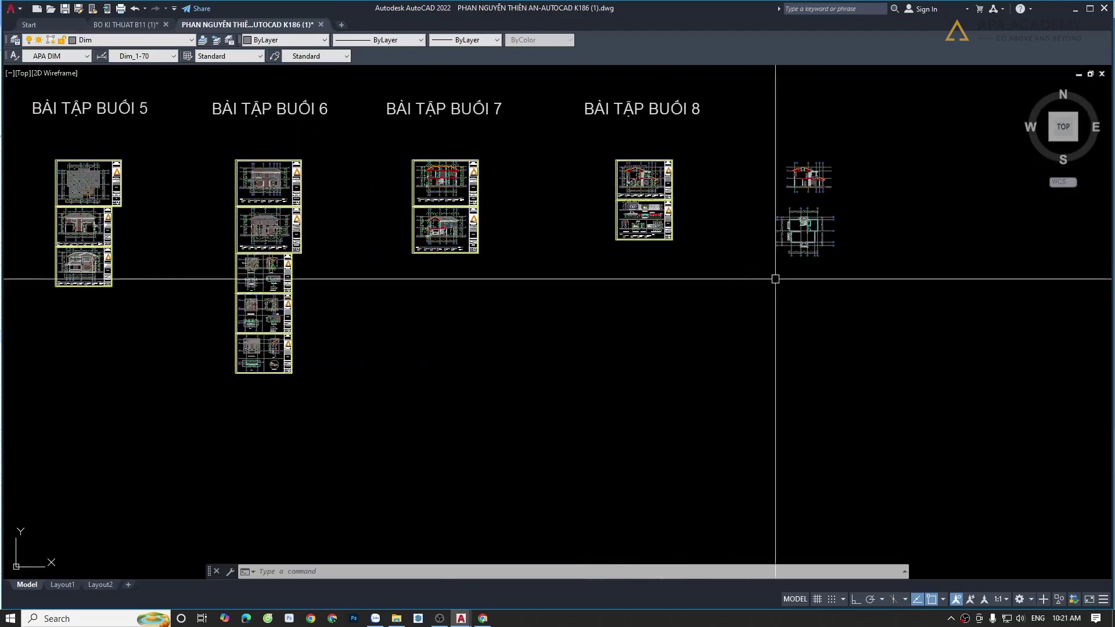
pyautogui.scroll(3, 813, 233)
pyautogui.scroll(4, 719, 246)
pyautogui.scroll(2, 610, 249)
pyautogui.scroll(2, 617, 270)
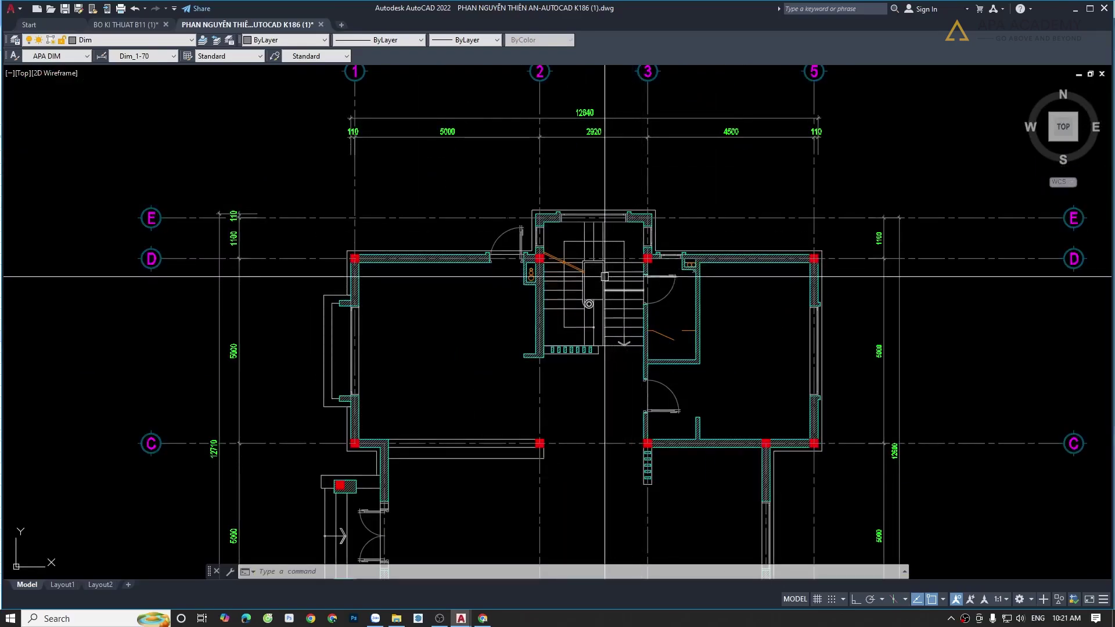
pyautogui.scroll(2, 579, 234)
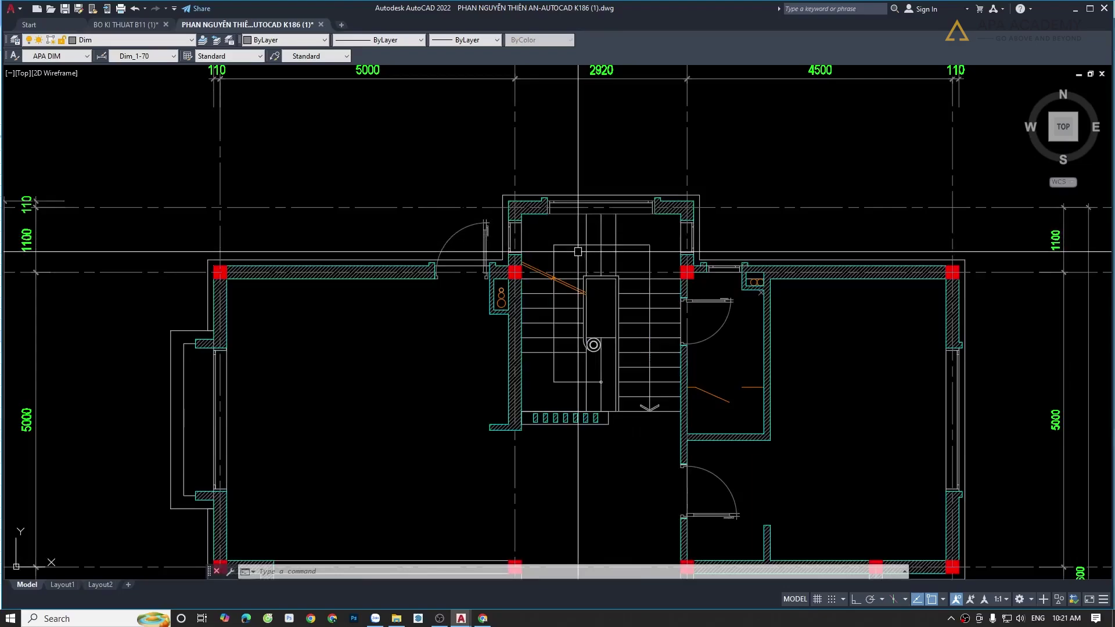
pyautogui.scroll(-5, 511, 270)
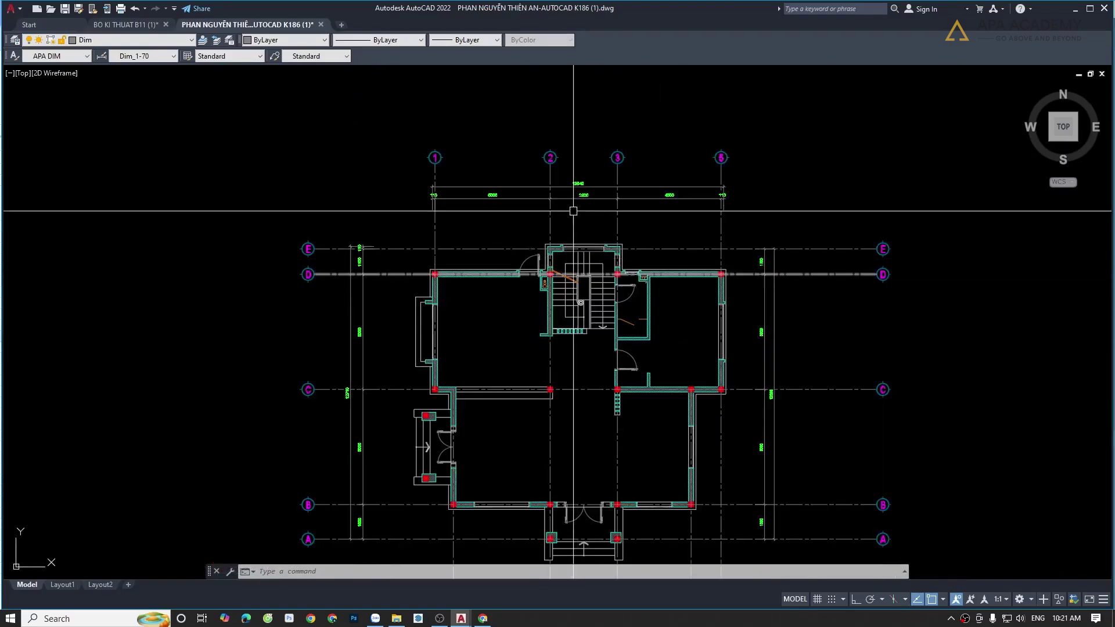
pyautogui.moveTo(526, 85); pyautogui.dragTo(527, 285, button='middle')
pyautogui.scroll(-2, 445, 266)
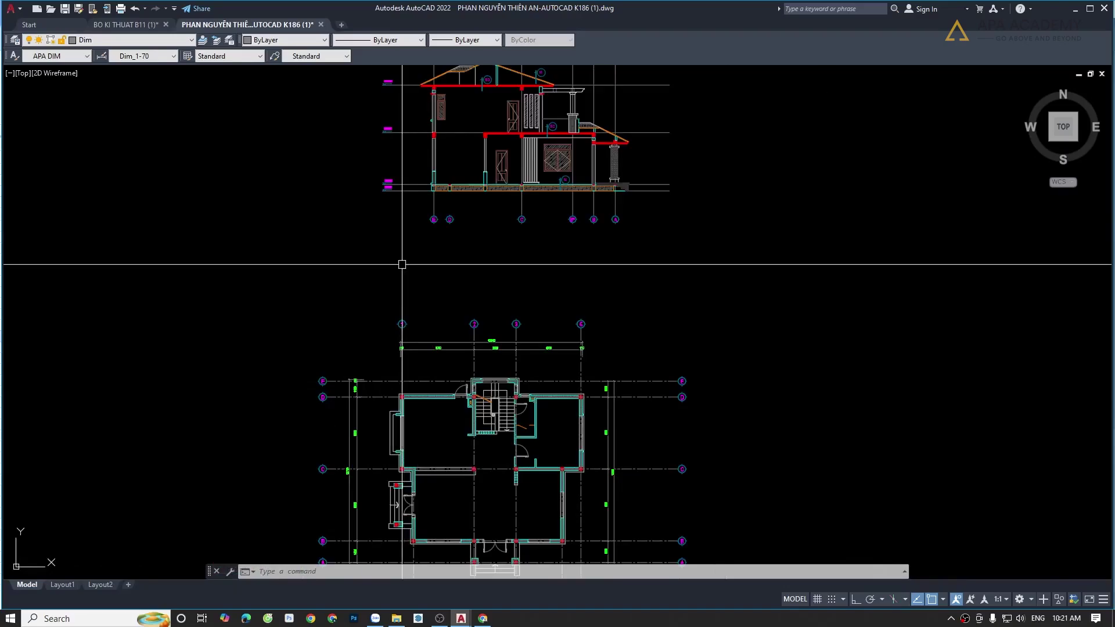
pyautogui.scroll(1, 460, 199)
pyautogui.scroll(1, 460, 198)
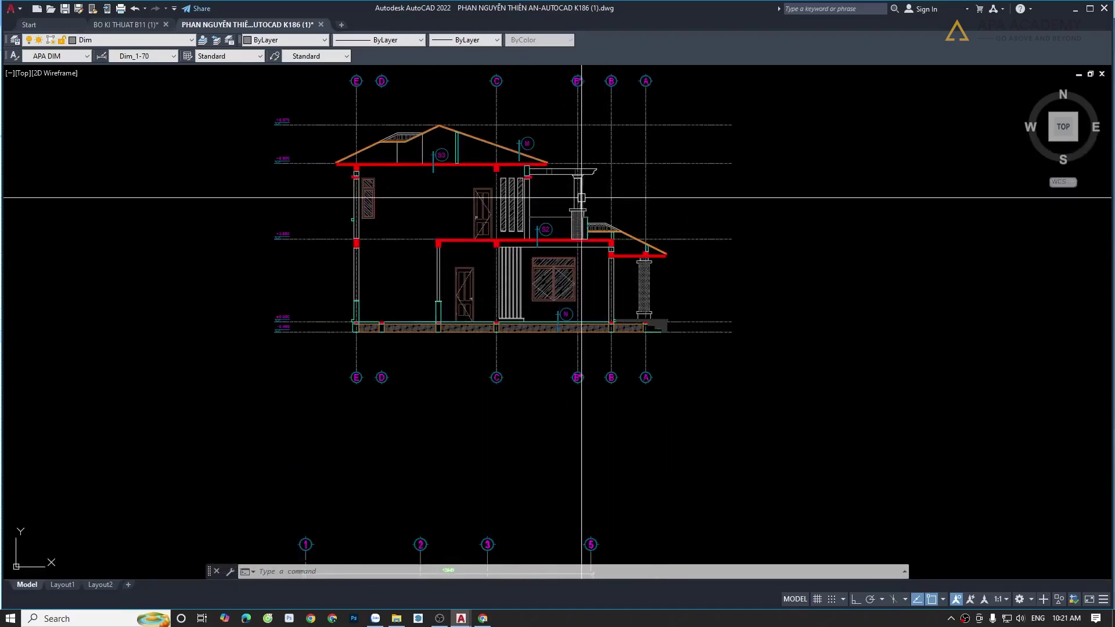
pyautogui.scroll(-2, 530, 403)
pyautogui.moveTo(530, 403); pyautogui.dragTo(530, 259, button='middle')
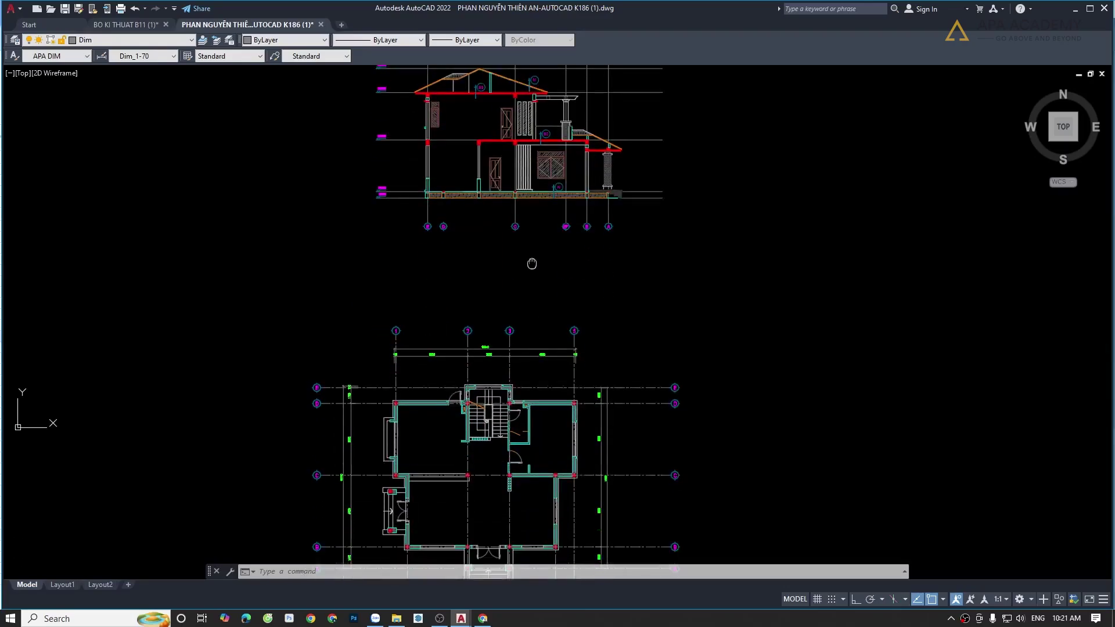
pyautogui.moveTo(531, 326); pyautogui.dragTo(530, 236, button='middle')
pyautogui.scroll(2, 543, 264)
# - Draw an Ortho-vertical polyline from above the staircase to below the floor plan
pyautogui.write('l')
pyautogui.press('Return')
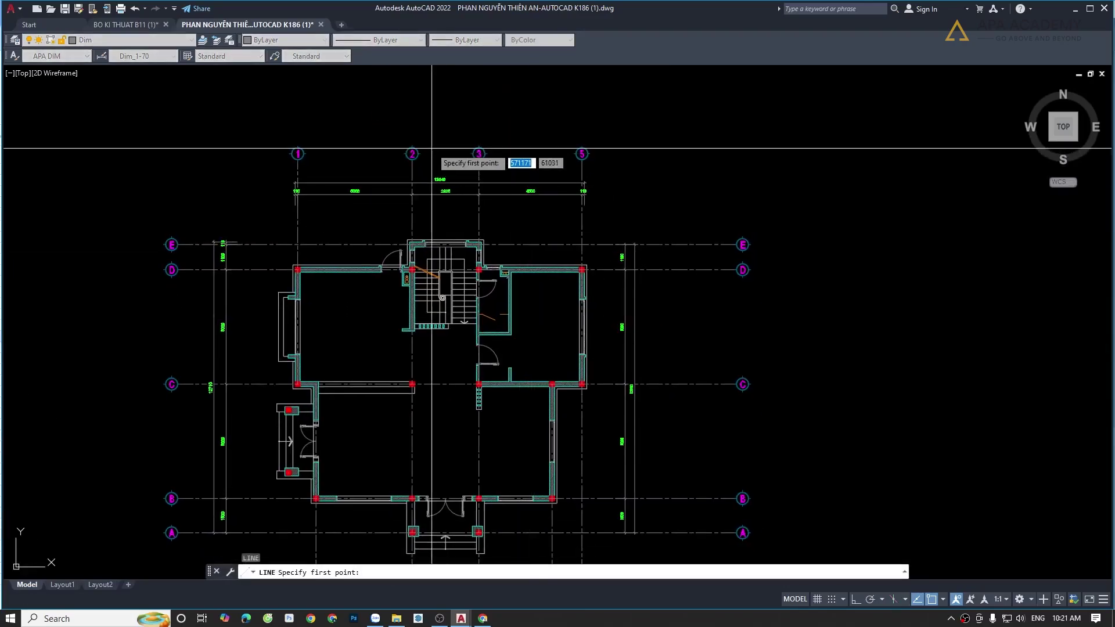
pyautogui.press('Escape')
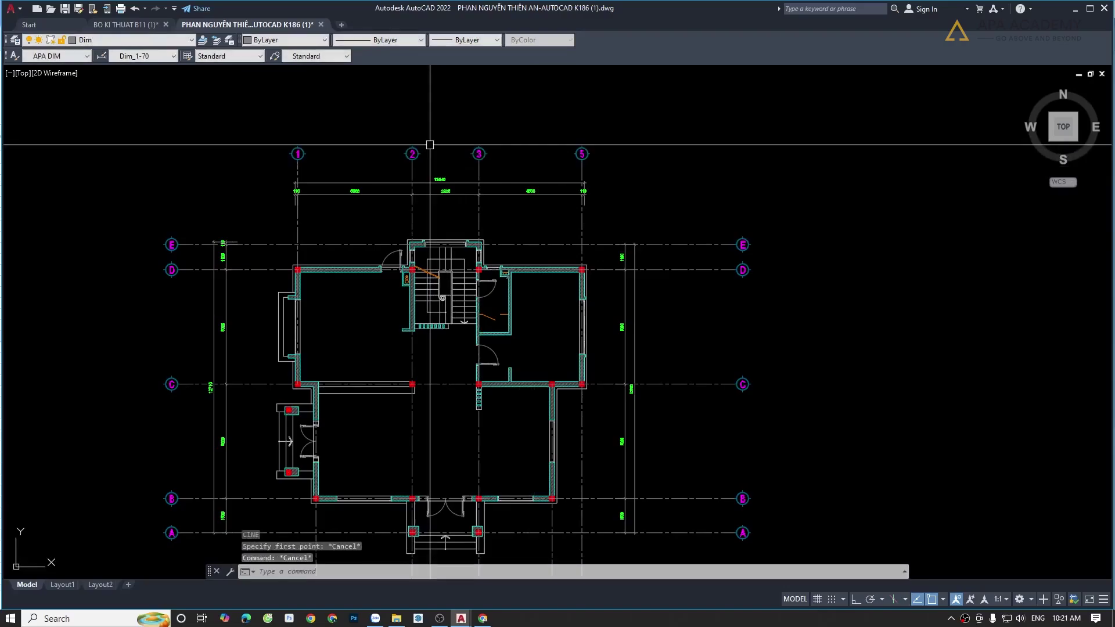
pyautogui.press('Return')
pyautogui.click(438, 149)
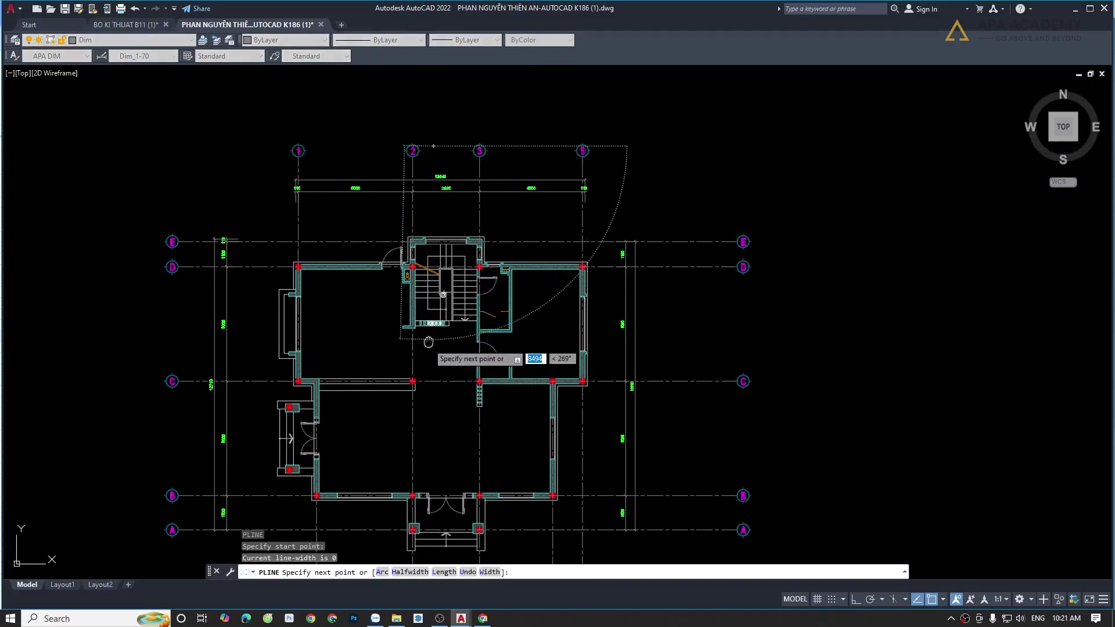
pyautogui.moveTo(442, 348); pyautogui.dragTo(459, 185, button='middle')
pyautogui.moveTo(464, 344); pyautogui.dragTo(477, 243, button='middle')
pyautogui.press('F8')
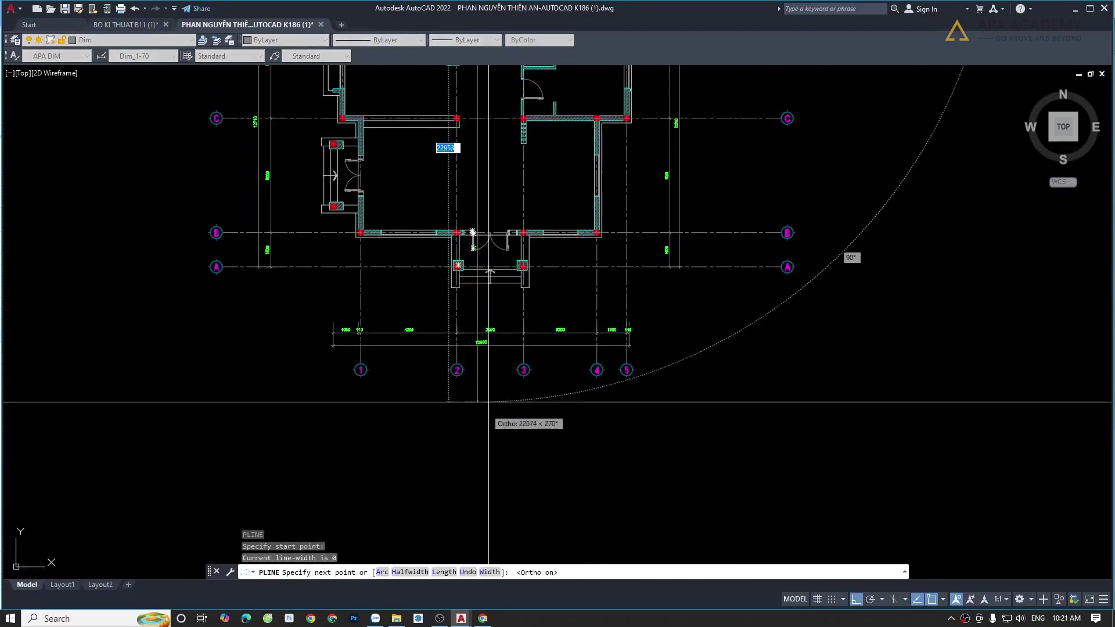
pyautogui.click(509, 426)
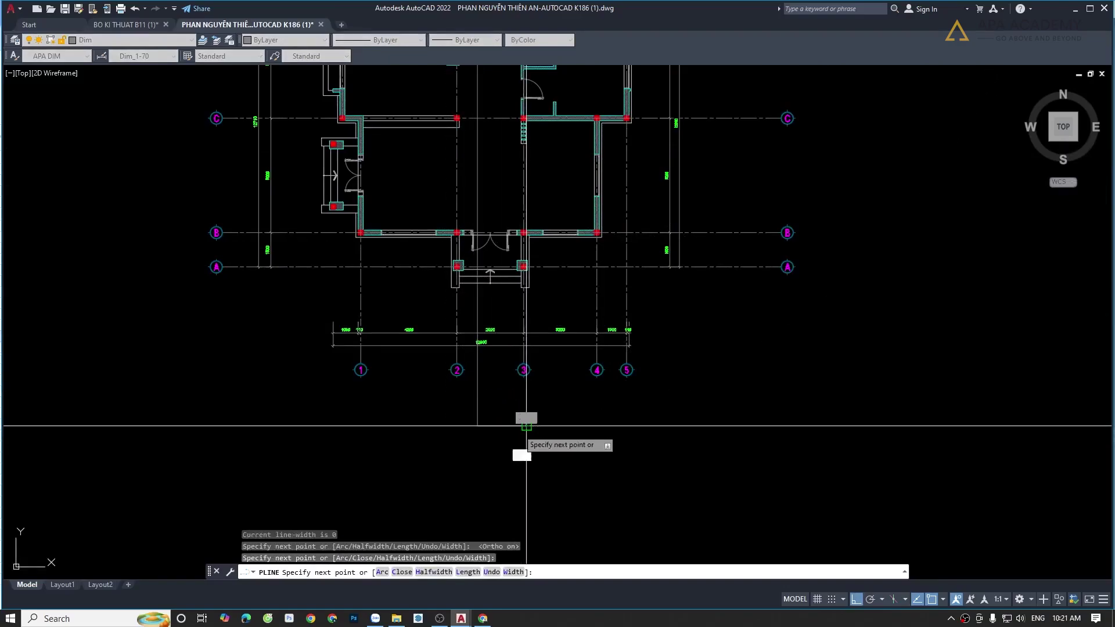
pyautogui.press('F8')
pyautogui.press('Escape')
pyautogui.click(509, 435)
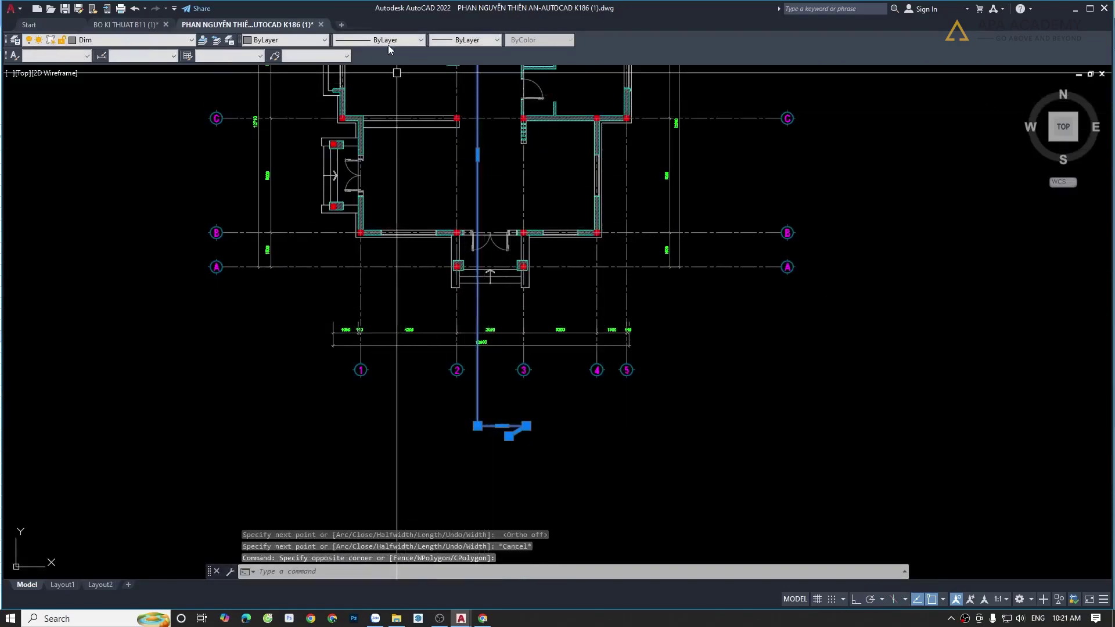
pyautogui.press('Escape')
pyautogui.scroll(5, 470, 153)
# - Set the new vertical section line's colour to Red
pyautogui.click(478, 143)
pyautogui.click(294, 41)
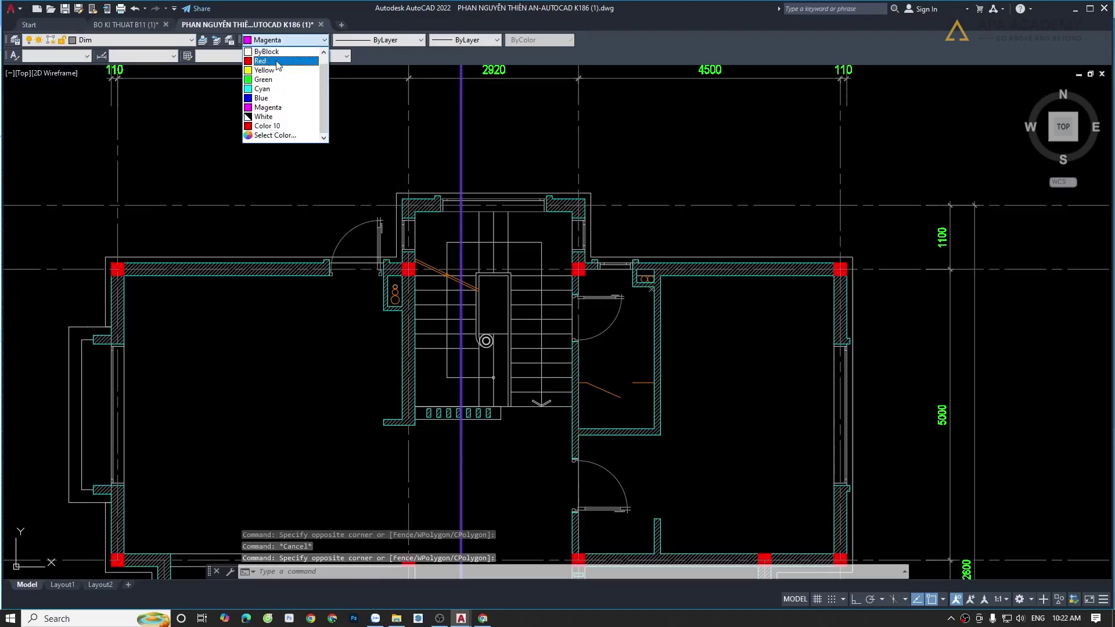
pyautogui.click(277, 61)
pyautogui.press('Escape')
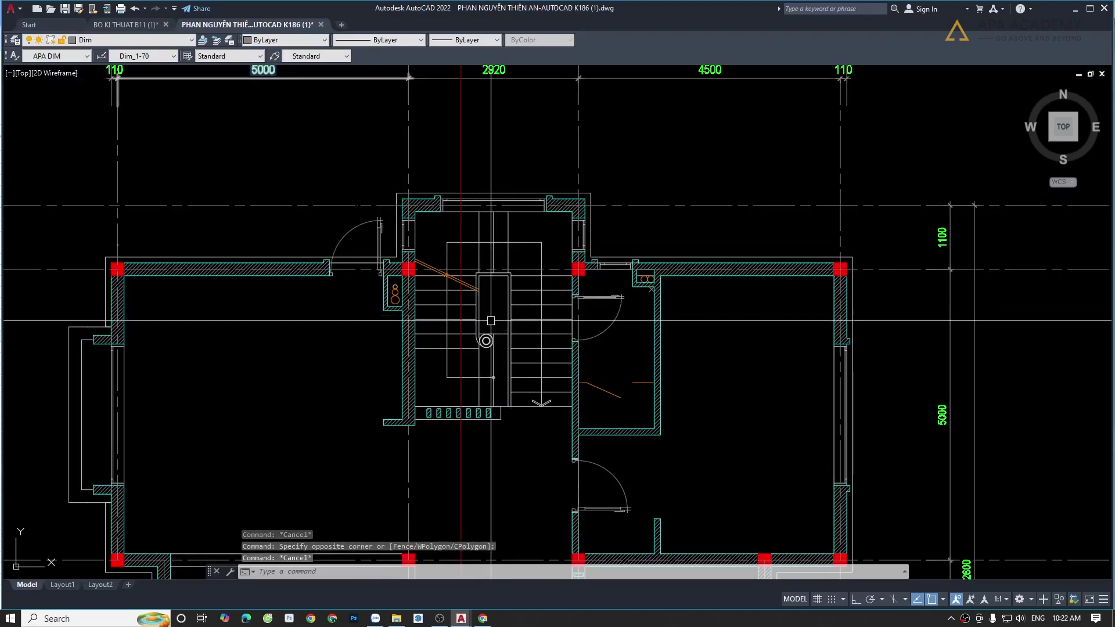
pyautogui.scroll(-6, 464, 244)
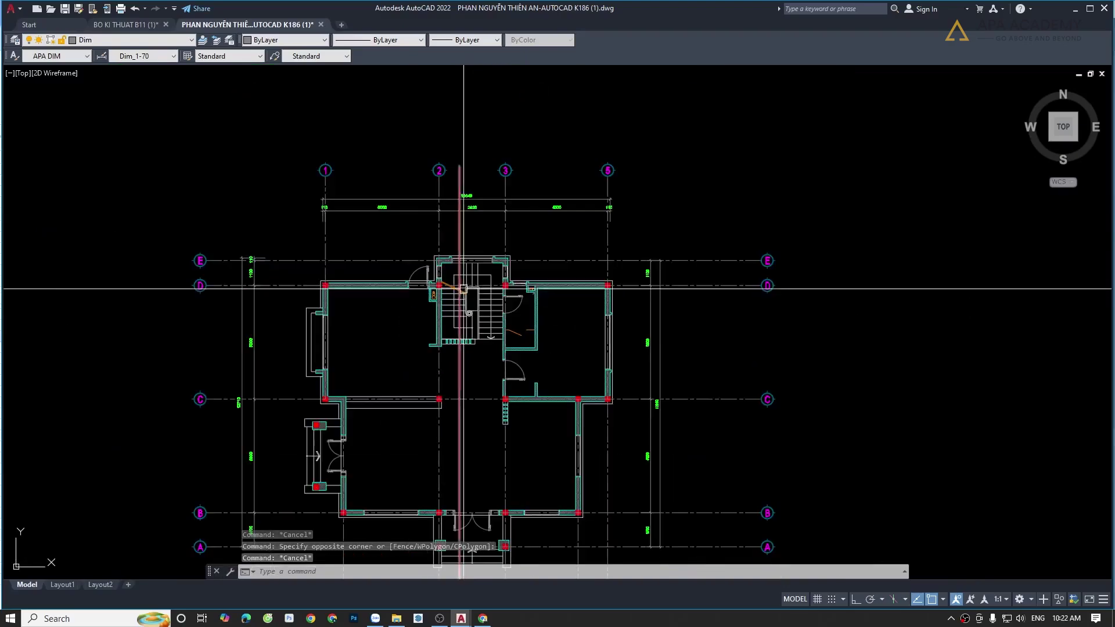
# - Rotate the entire floor plan, section line included, by 90 degrees with ROTATE
pyautogui.click(754, 176)
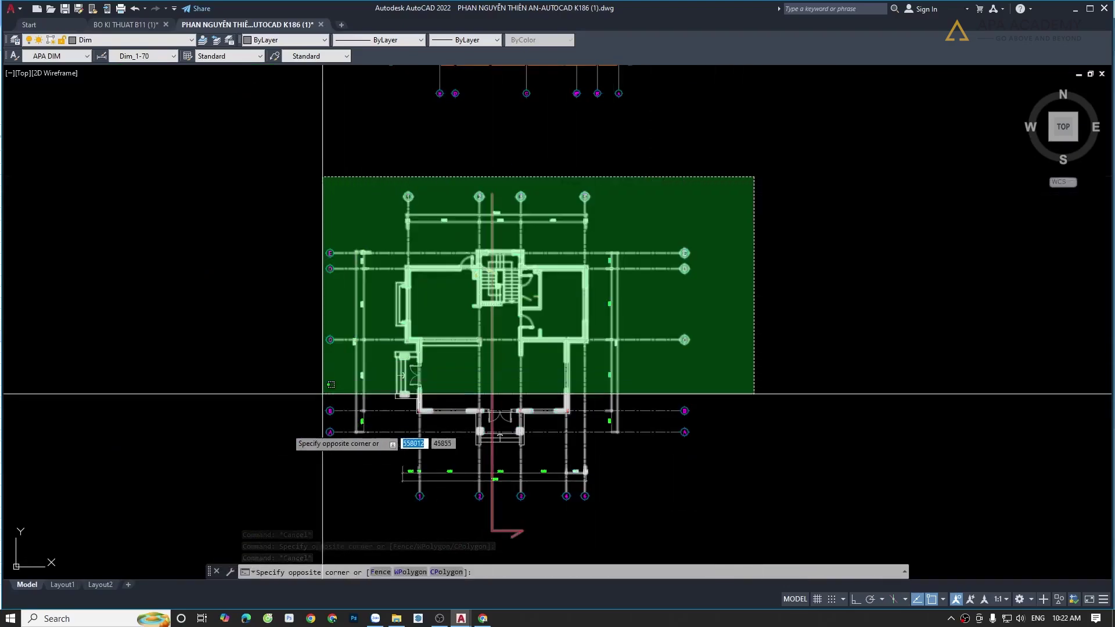
pyautogui.click(256, 521)
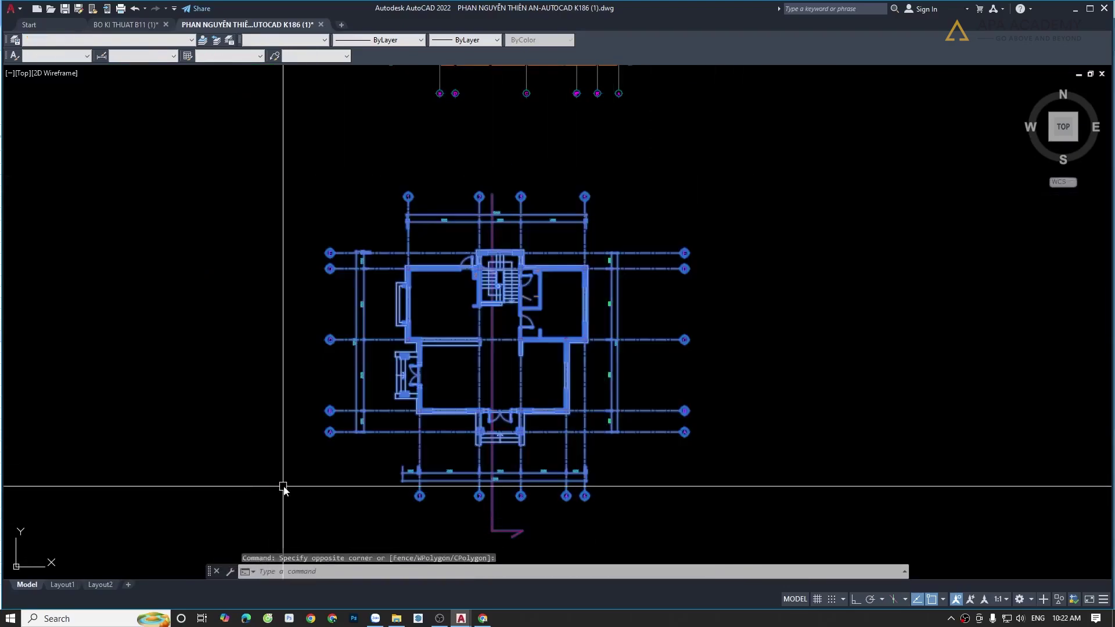
pyautogui.write('ro')
pyautogui.press('Return')
pyautogui.click(492, 340)
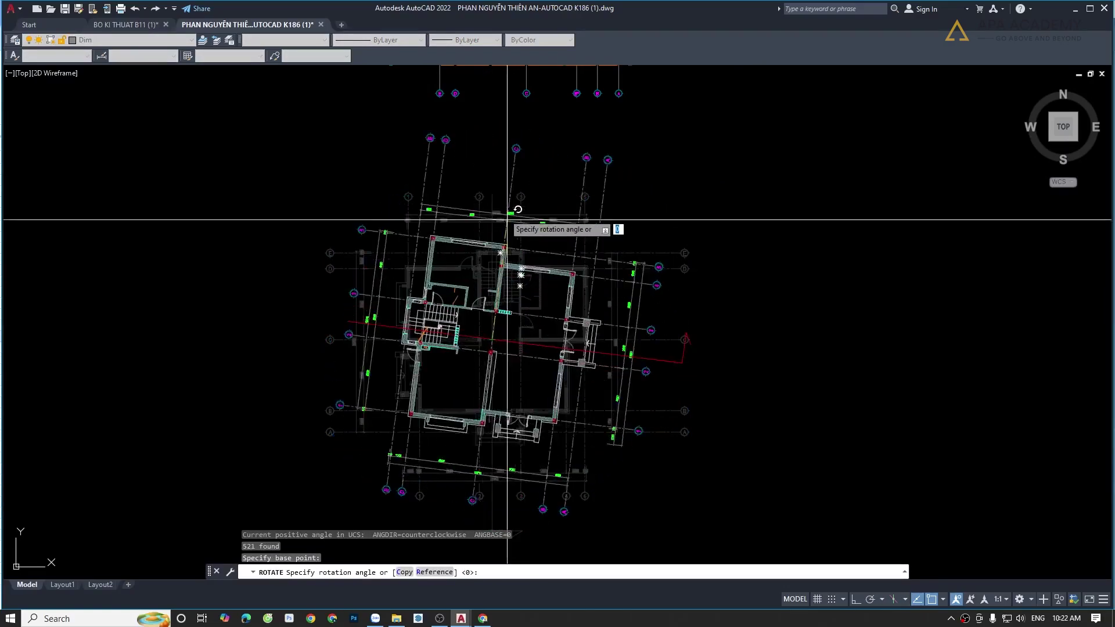
pyautogui.press('F8')
pyautogui.click(497, 108)
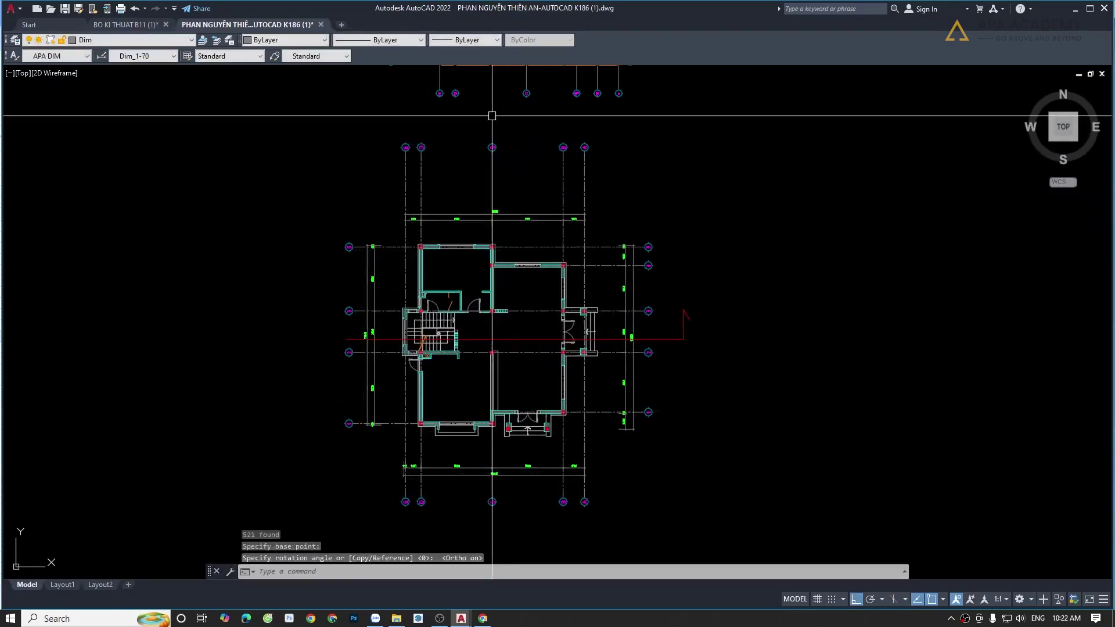
pyautogui.scroll(4, 435, 306)
pyautogui.scroll(4, 436, 330)
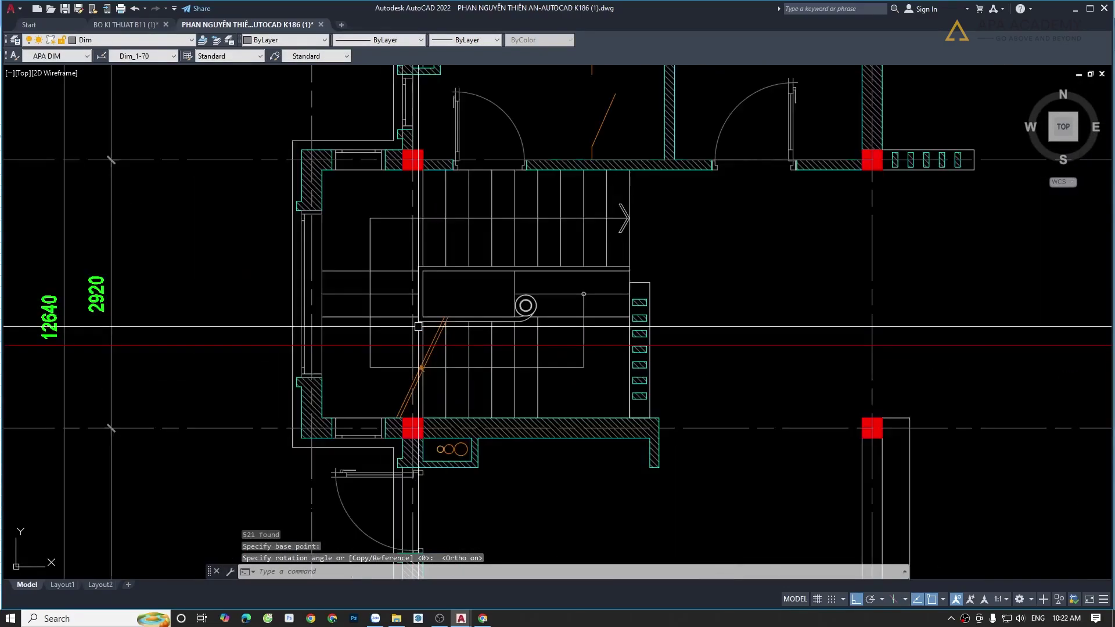
pyautogui.scroll(-8, 419, 330)
pyautogui.scroll(-3, 497, 324)
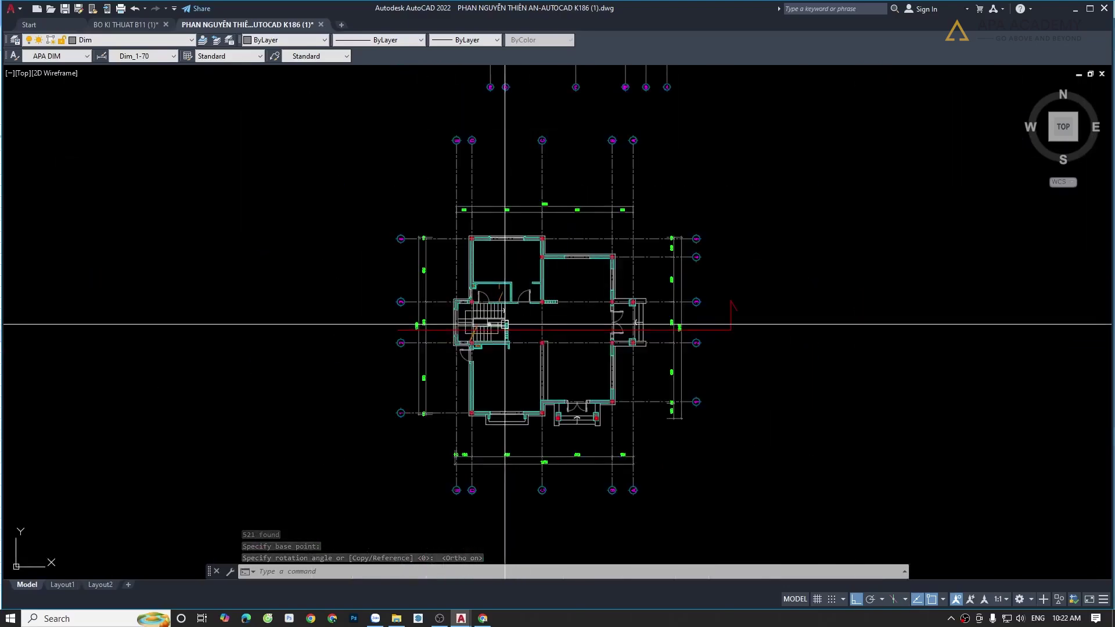
# - Cut the rotated floor plan and paste it back at the stair area as one block
pyautogui.click(360, 120)
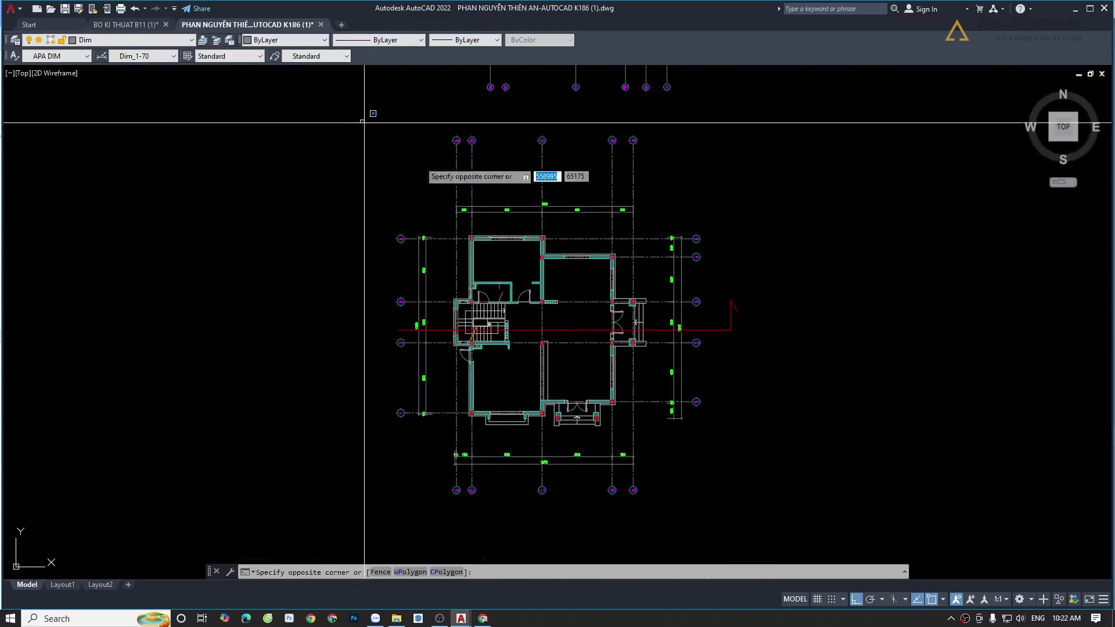
pyautogui.click(710, 516)
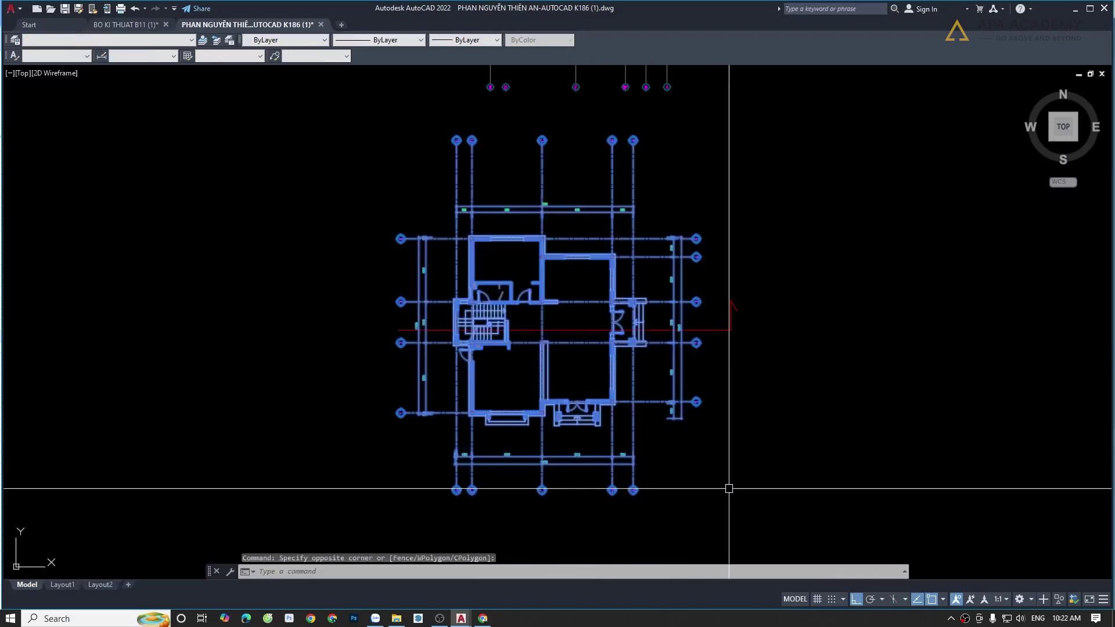
pyautogui.hotkey('ctrl', 'x')
pyautogui.hotkey('ctrl', 'shift', 'v')
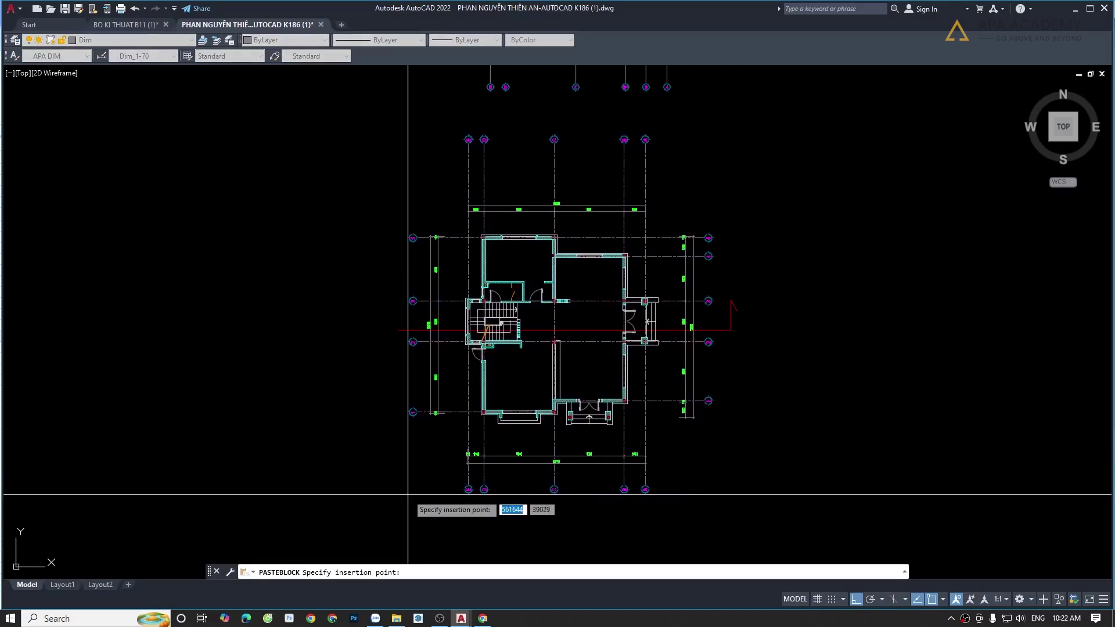
pyautogui.scroll(1, 499, 334)
pyautogui.scroll(2, 508, 313)
pyautogui.scroll(1, 508, 307)
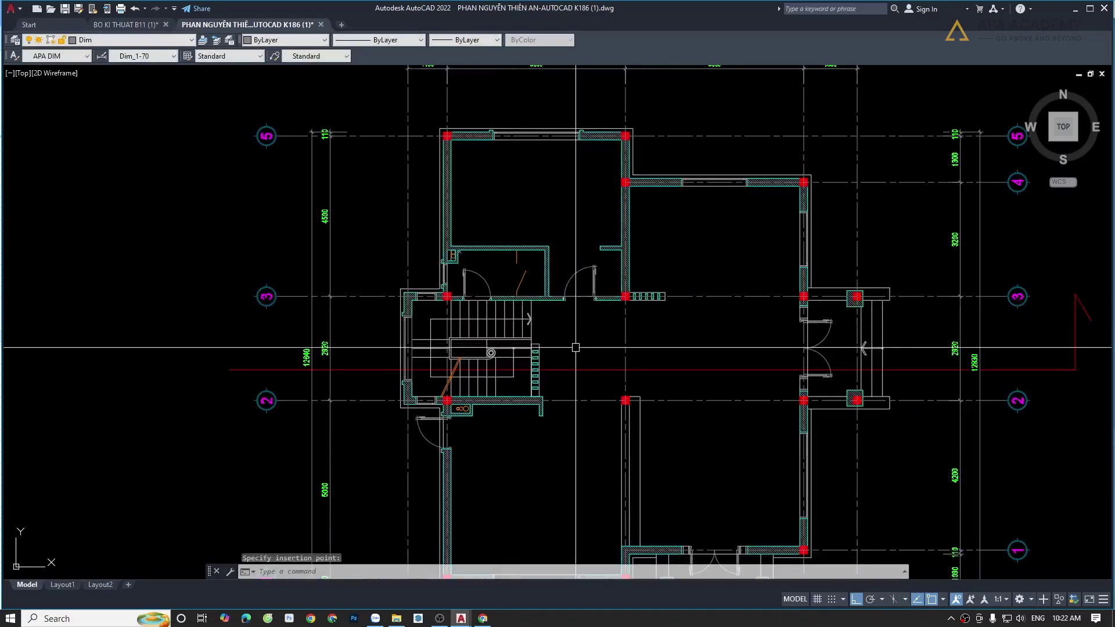
pyautogui.moveTo(574, 355); pyautogui.dragTo(554, 343, button='middle')
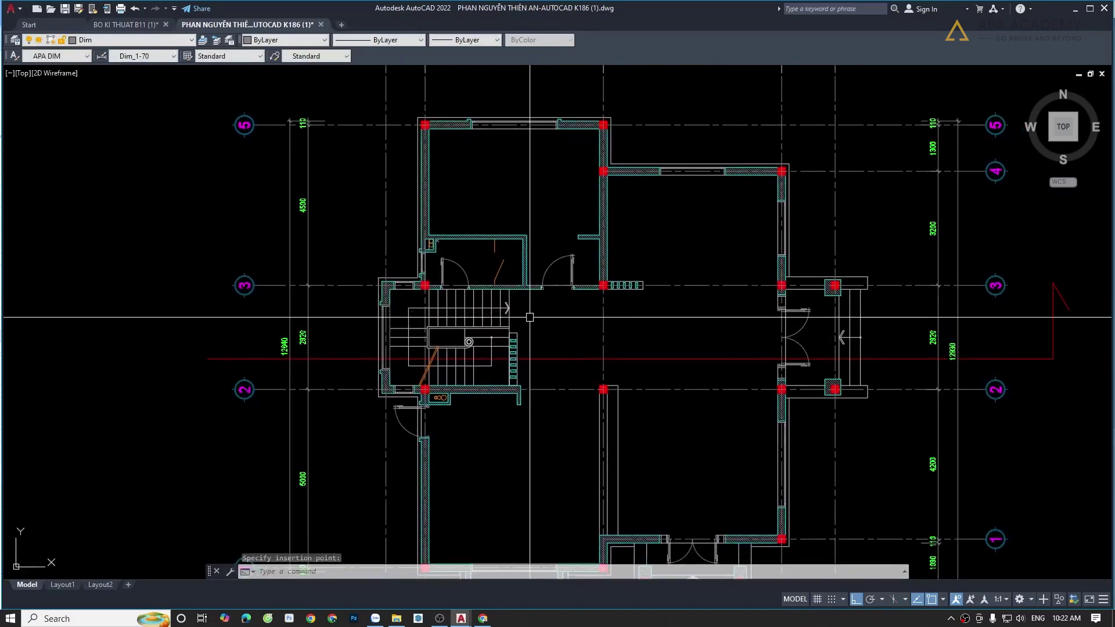
pyautogui.click(508, 307)
pyautogui.scroll(2, 490, 325)
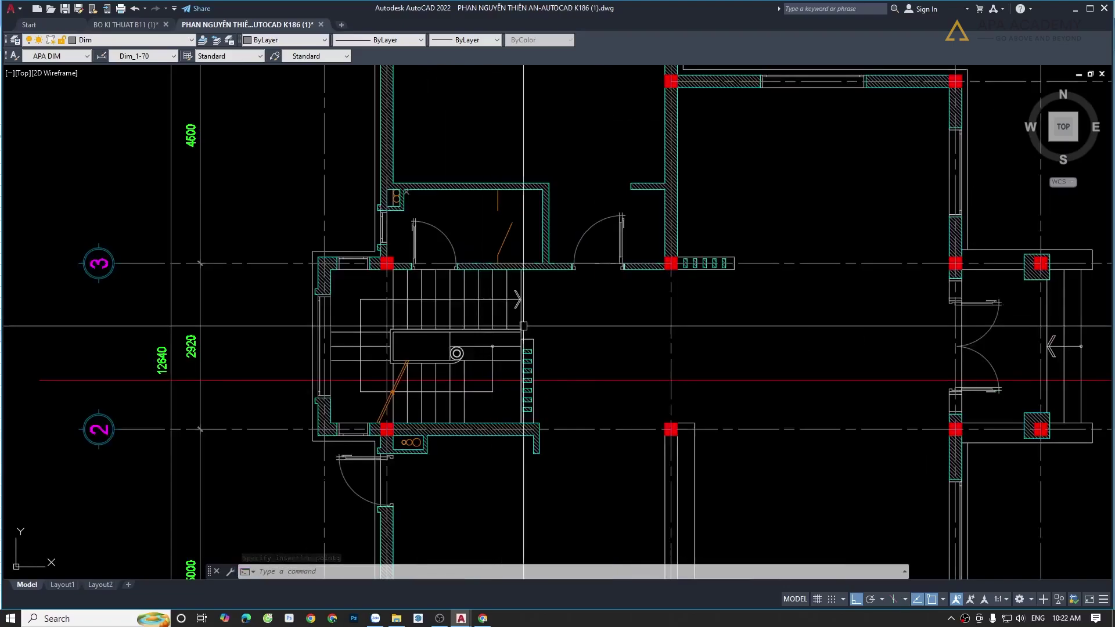
pyautogui.click(490, 325)
# - Clip the plan block with a new rectangular XCLIP boundary around the staircase core
pyautogui.hotkey('ctrl', 'a')
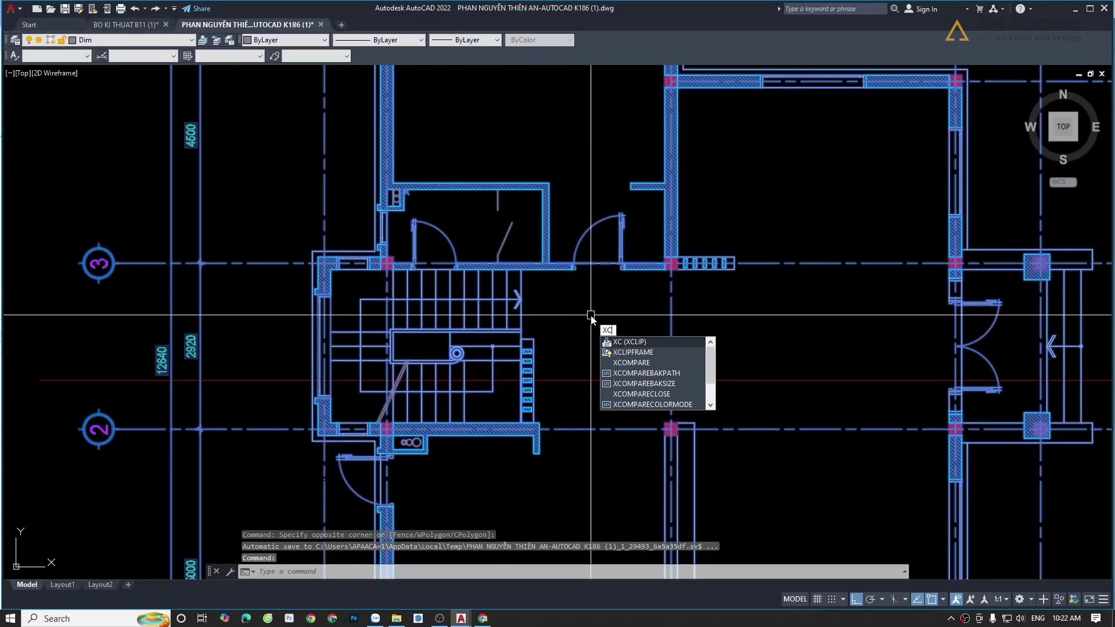
pyautogui.press('Return')
pyautogui.press('Return')
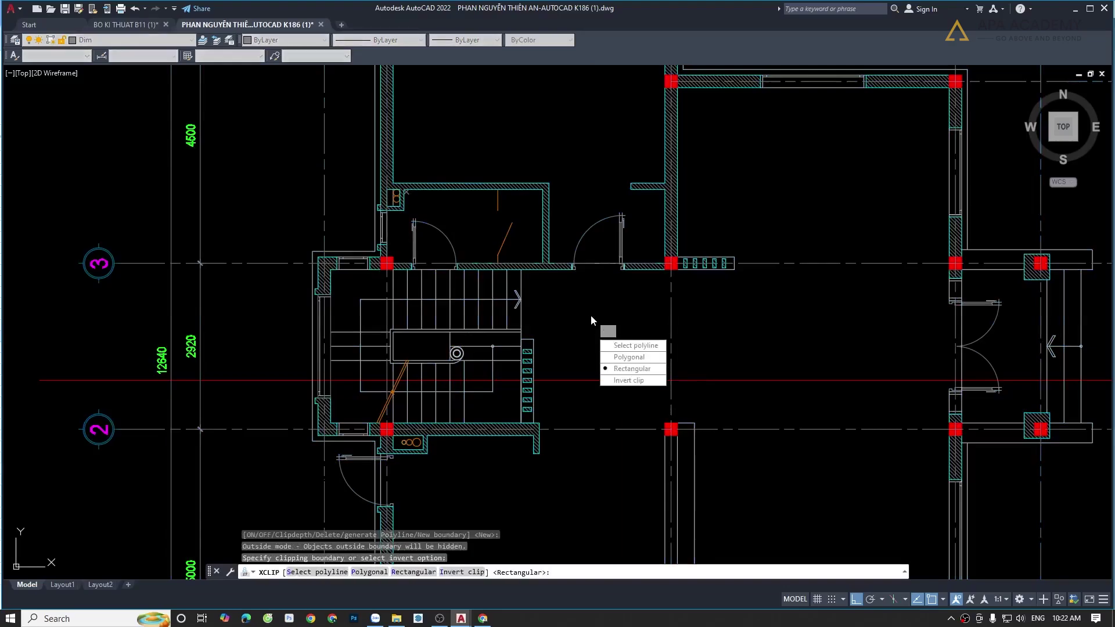
pyautogui.press('Return')
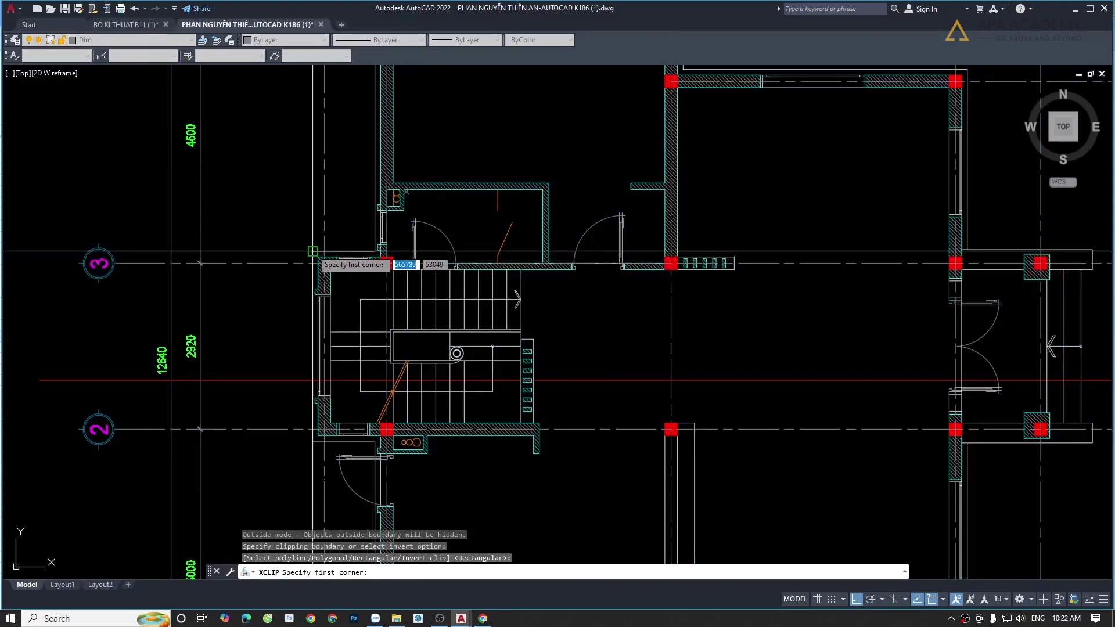
pyautogui.click(313, 251)
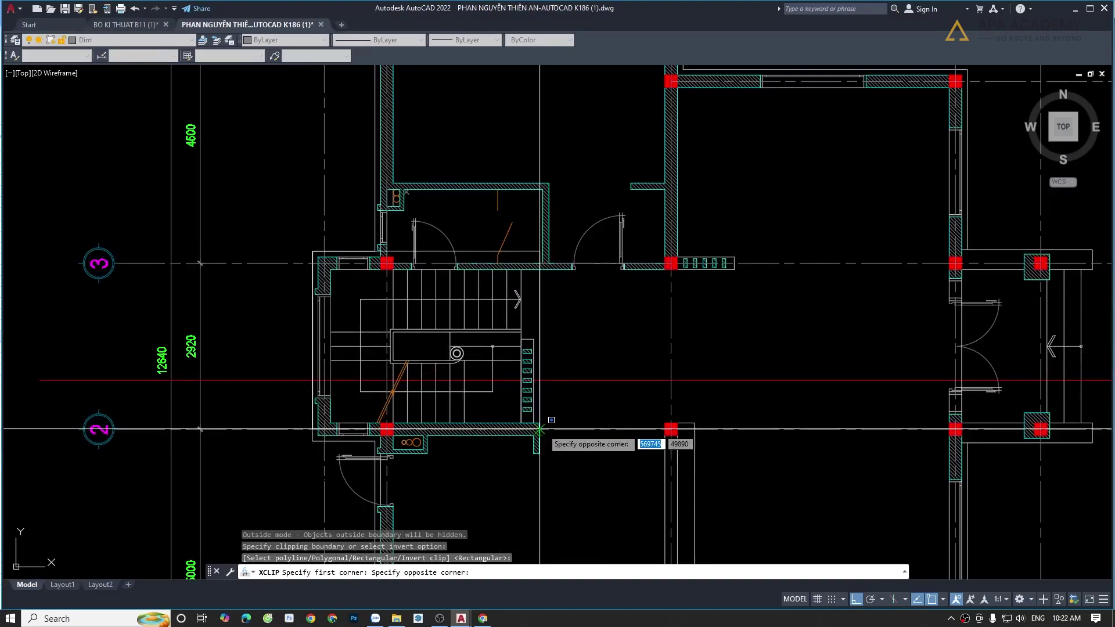
pyautogui.click(540, 429)
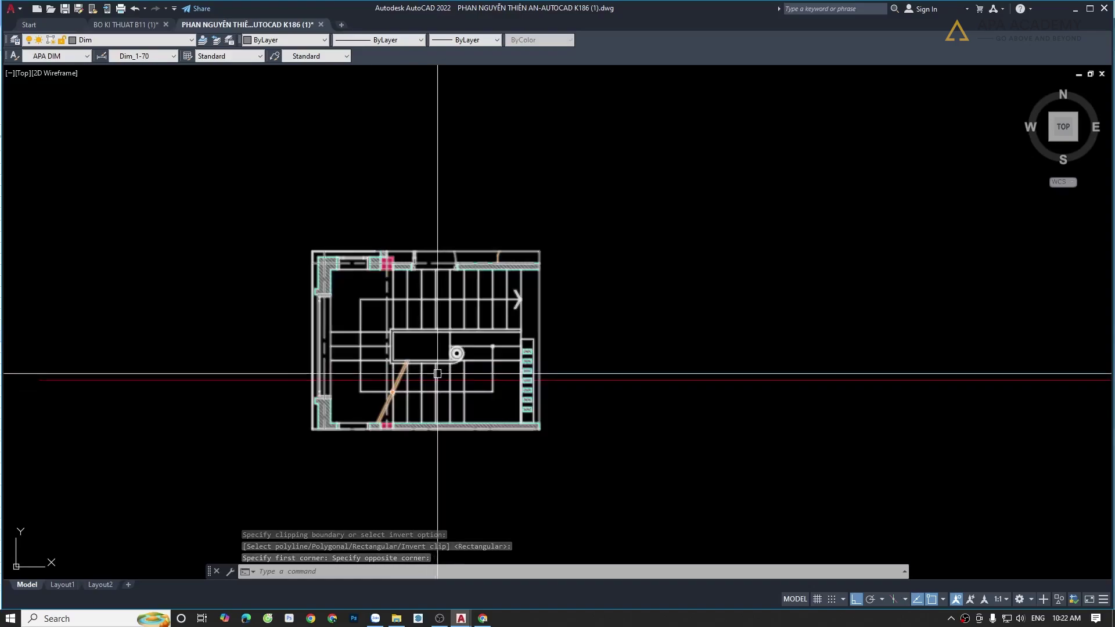
pyautogui.scroll(-2, 411, 348)
pyautogui.scroll(-2, 381, 341)
pyautogui.scroll(2, 373, 311)
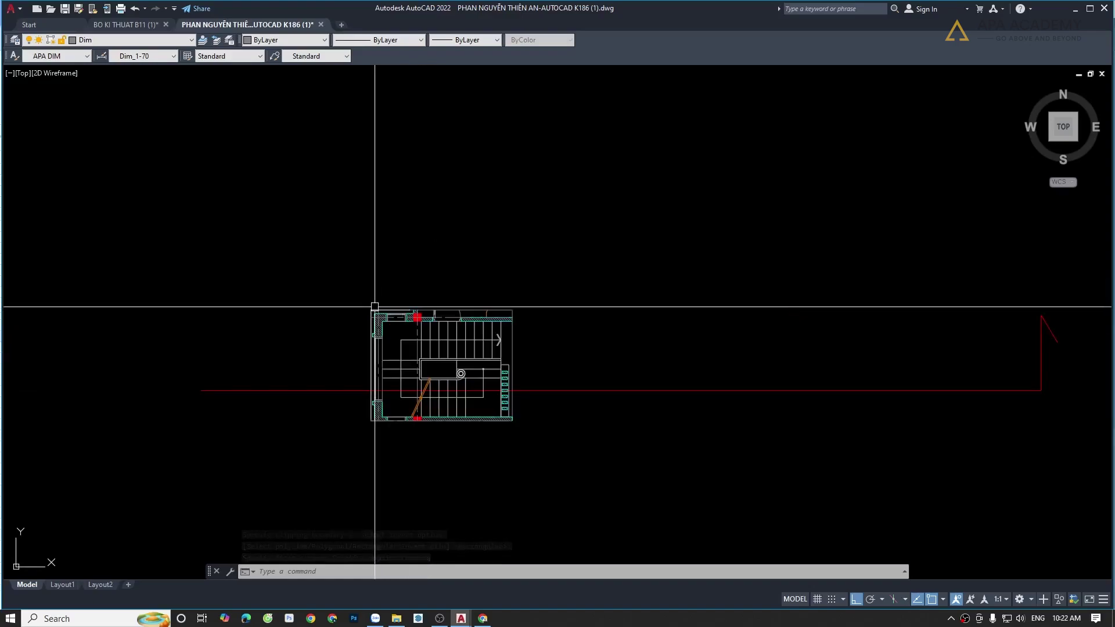
pyautogui.scroll(-2, 373, 311)
pyautogui.moveTo(471, 271); pyautogui.dragTo(455, 376, button='middle')
pyautogui.click(475, 363)
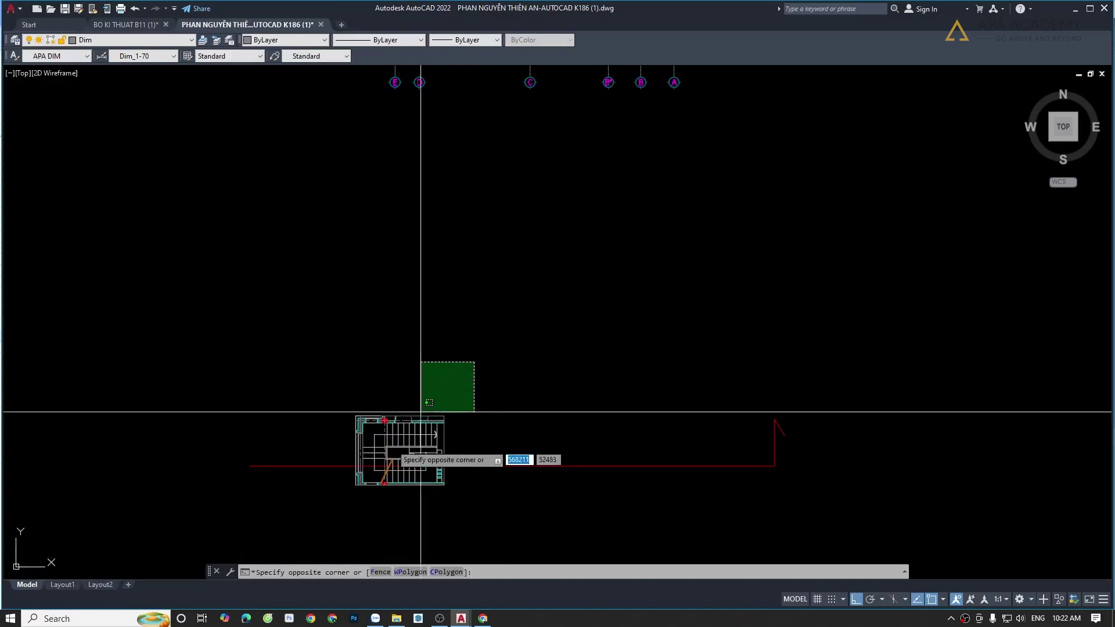
pyautogui.click(341, 503)
pyautogui.write('m')
pyautogui.press('Return')
pyautogui.click(445, 415)
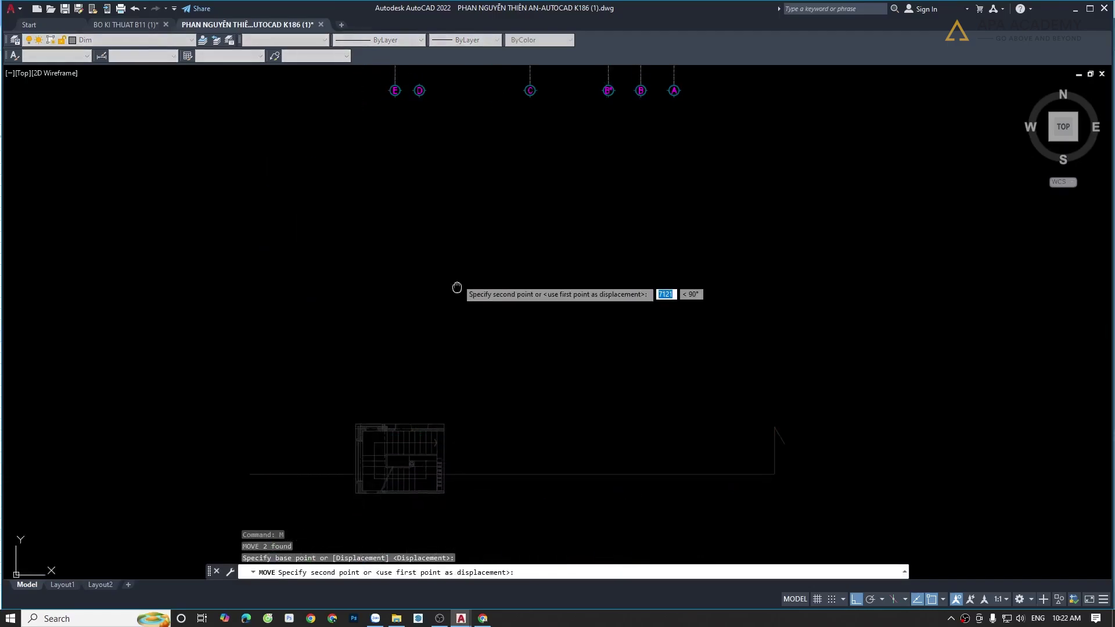
pyautogui.moveTo(486, 204); pyautogui.dragTo(486, 392, button='middle')
pyautogui.press('F8')
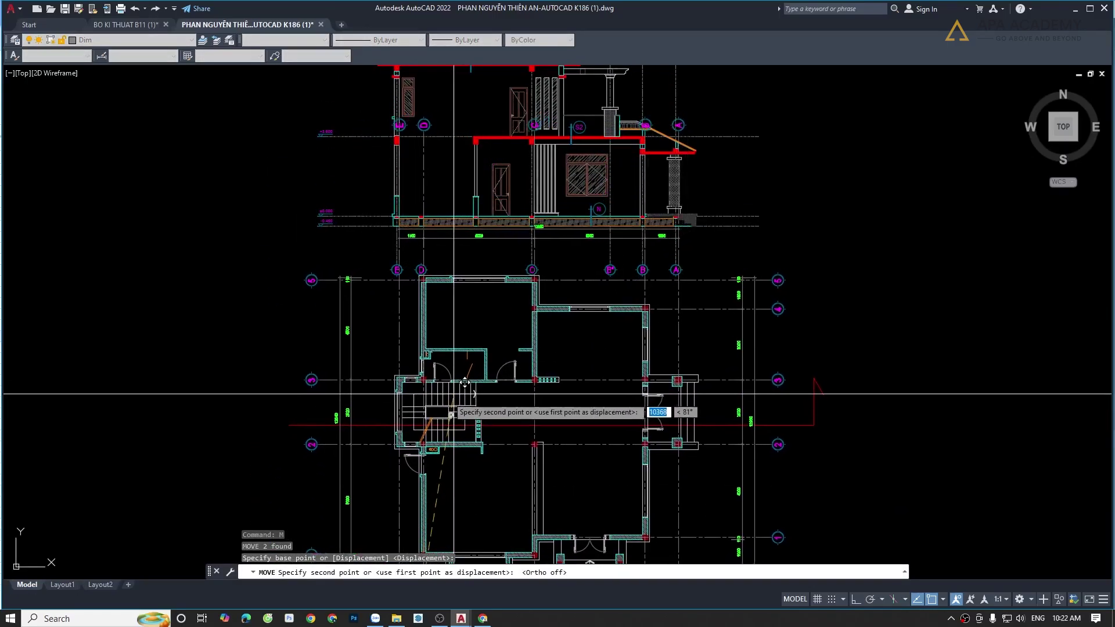
pyautogui.press('Escape')
pyautogui.moveTo(400, 306); pyautogui.dragTo(403, 349, button='middle')
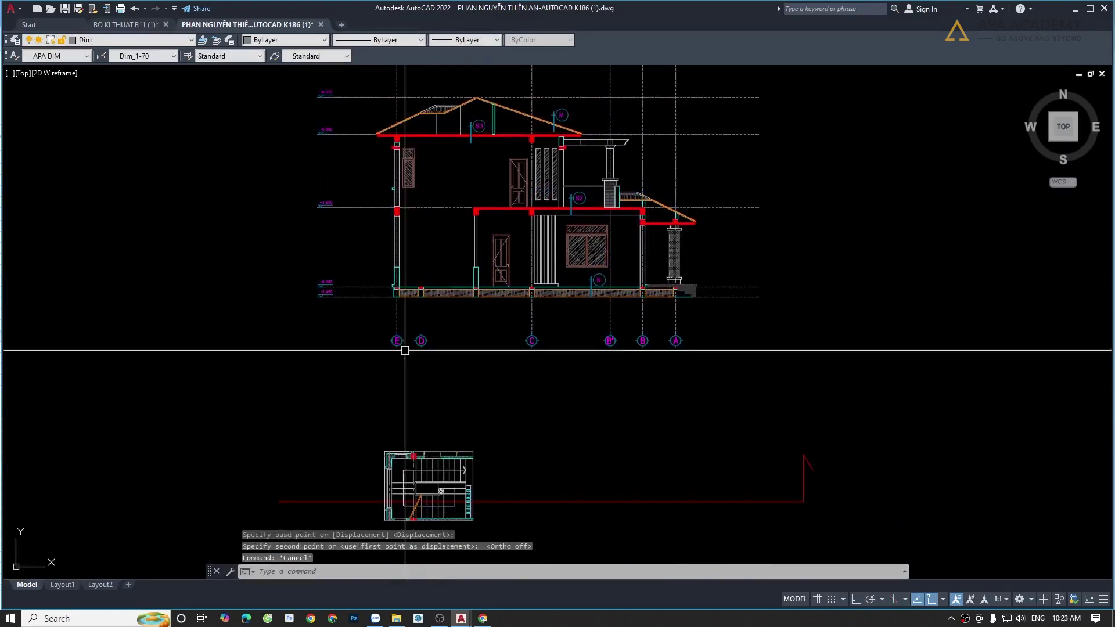
pyautogui.scroll(5, 400, 326)
pyautogui.press('Escape')
pyautogui.press('Escape')
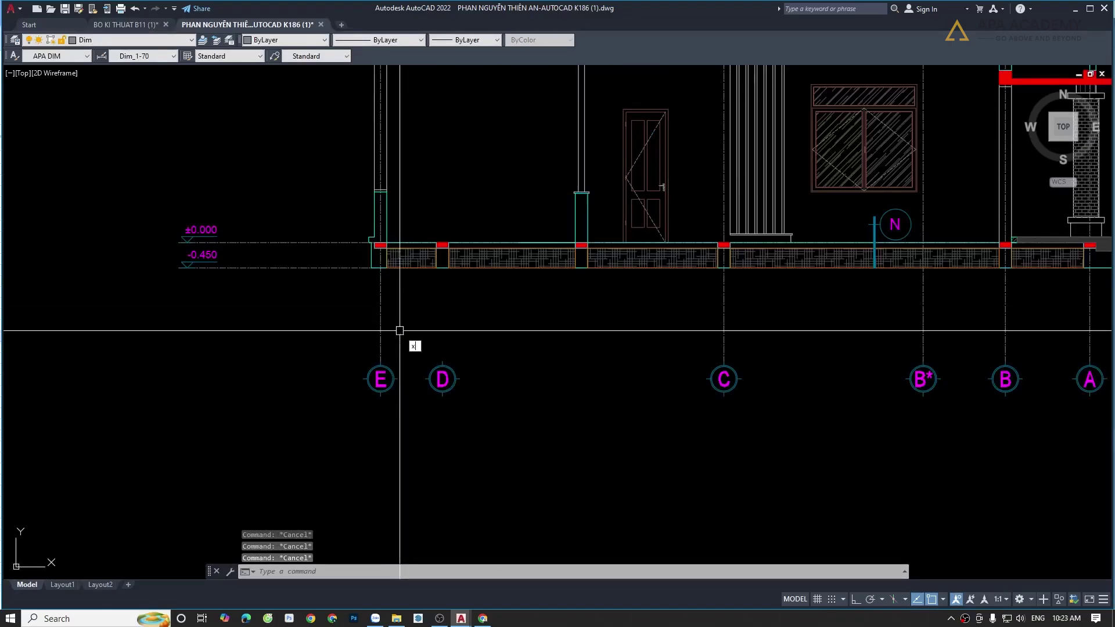
# - Draw a vertical construction line through grid axis E
pyautogui.write('l')
pyautogui.press('Return')
pyautogui.click(380, 316)
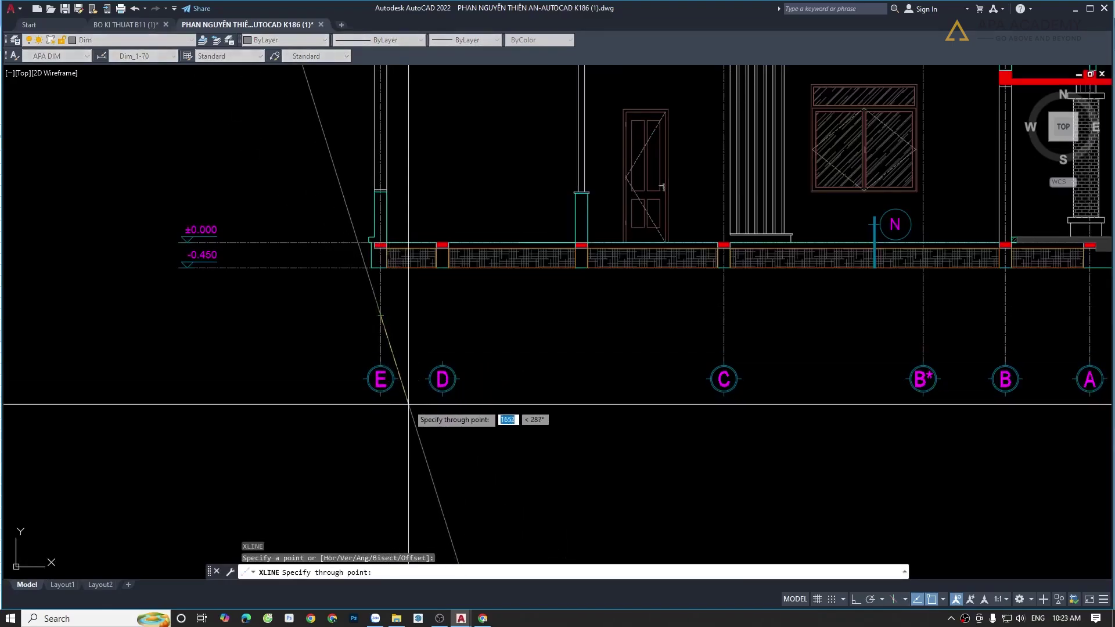
pyautogui.press('F8')
pyautogui.press('Escape')
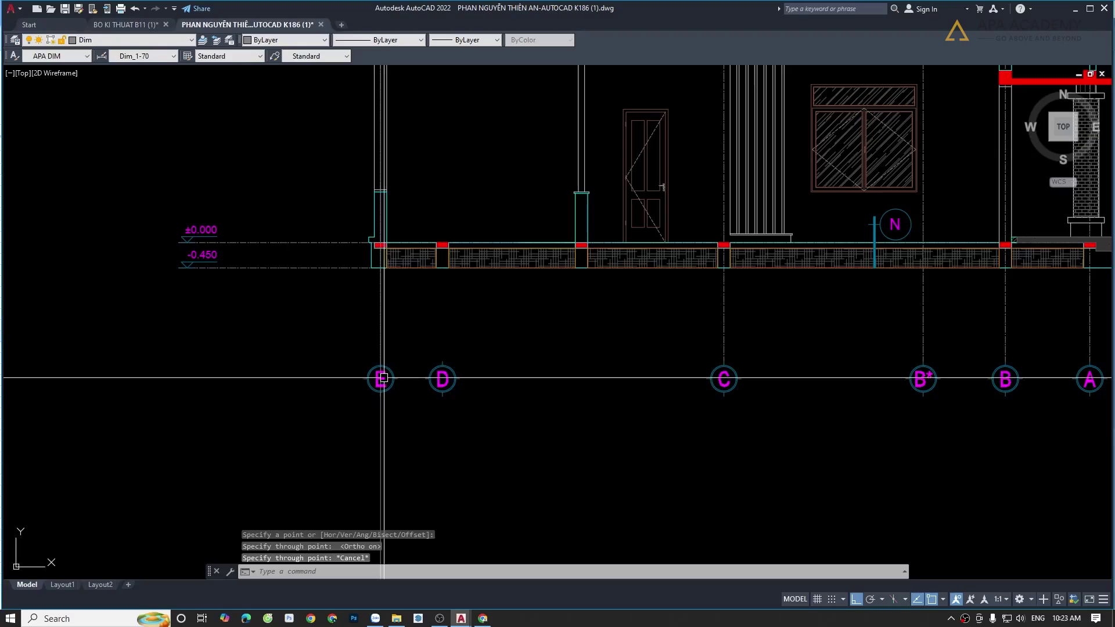
# - Move the clipped stair plan so its upper-left corner snaps onto the axis E line
pyautogui.scroll(-2, 383, 385)
pyautogui.moveTo(381, 562); pyautogui.dragTo(399, 410, button='middle')
pyautogui.scroll(4, 428, 329)
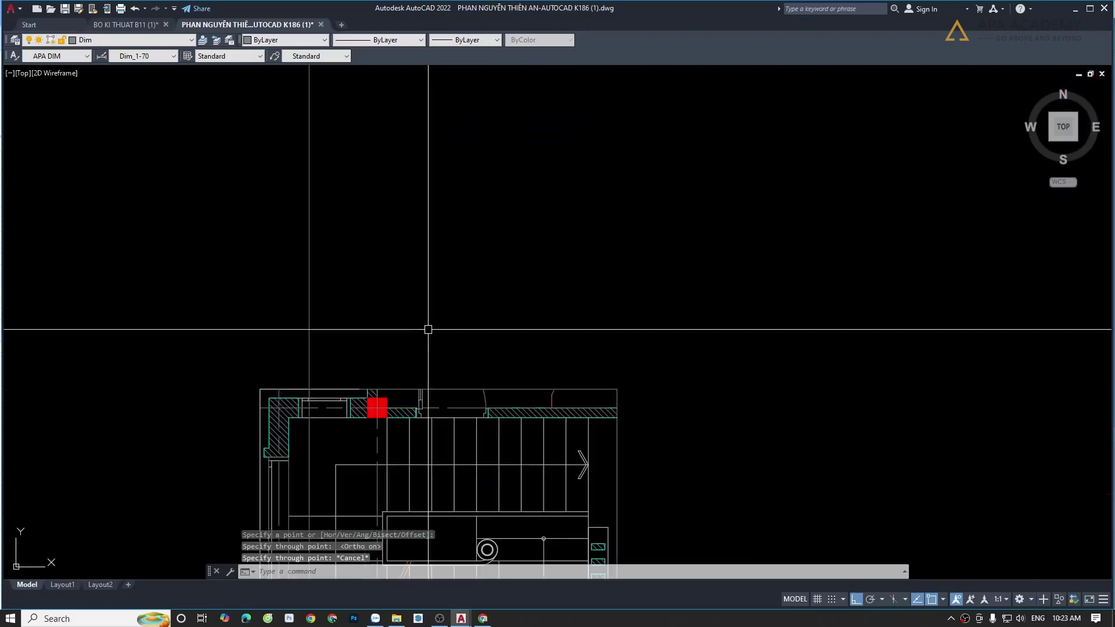
pyautogui.moveTo(465, 331); pyautogui.dragTo(508, 191, button='middle')
pyautogui.click(448, 448)
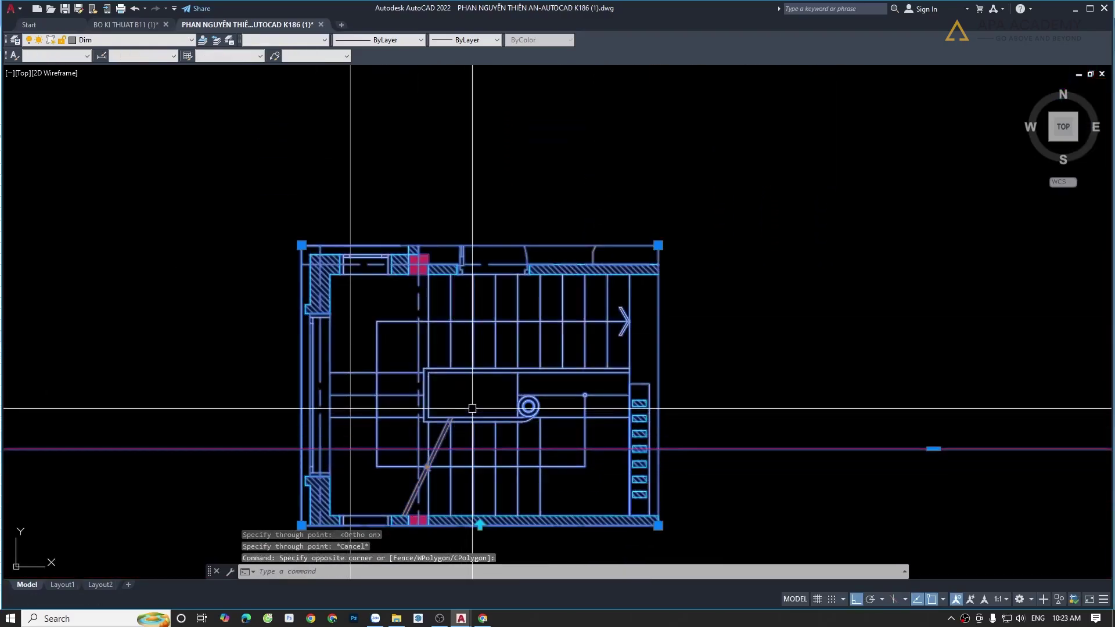
pyautogui.write('m')
pyautogui.press('Return')
pyautogui.moveTo(418, 349); pyautogui.dragTo(428, 408, button='middle')
pyautogui.scroll(4, 318, 302)
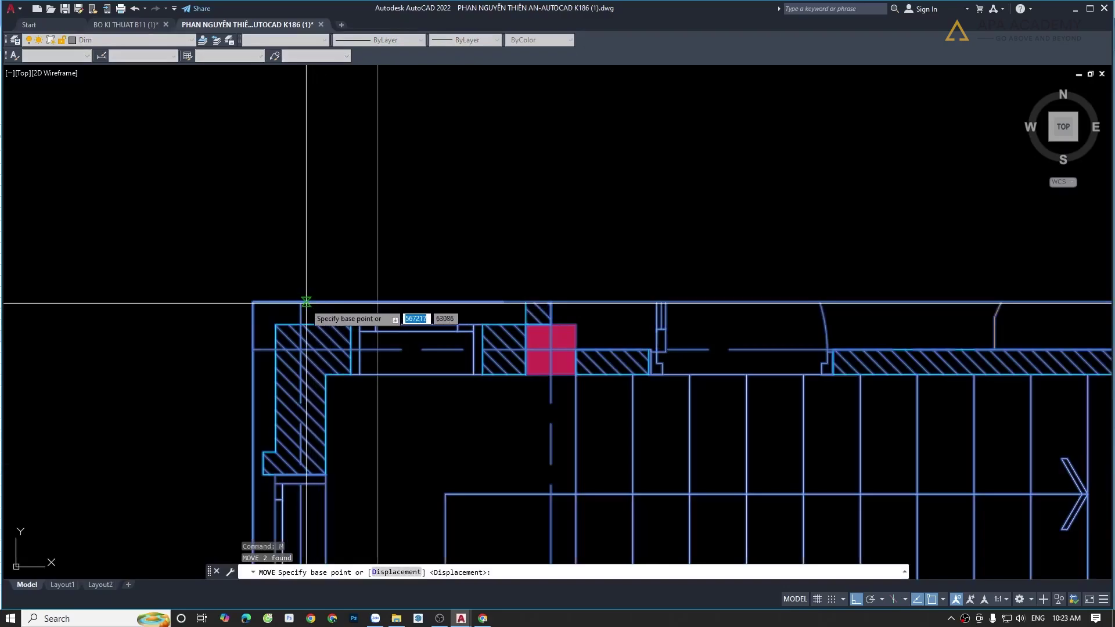
pyautogui.click(301, 301)
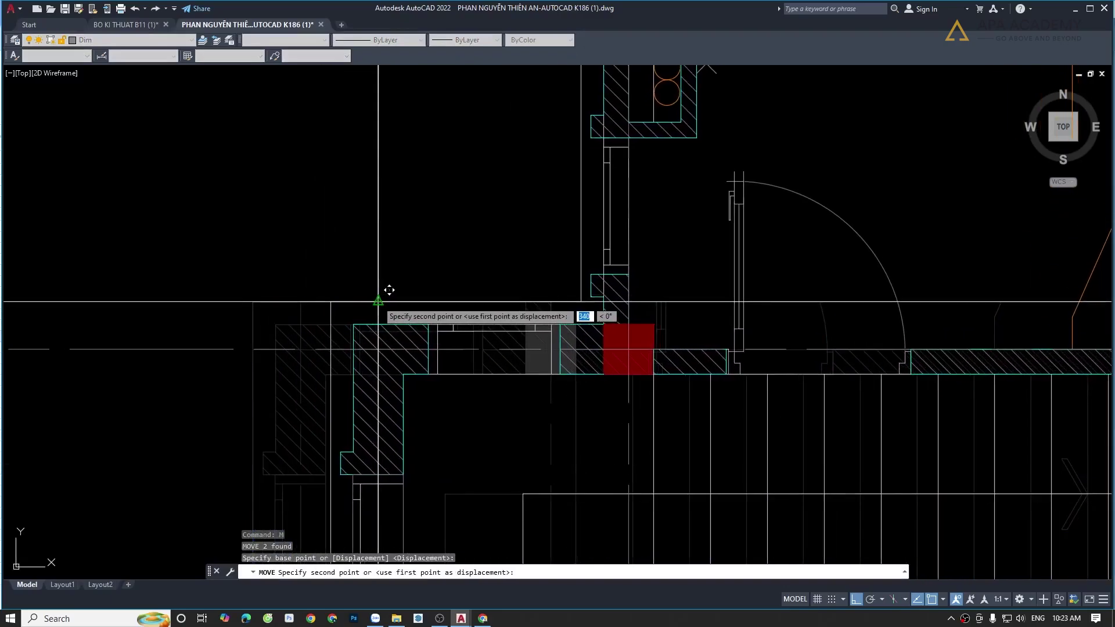
pyautogui.click(378, 301)
pyautogui.scroll(-5, 387, 337)
pyautogui.scroll(-2, 407, 325)
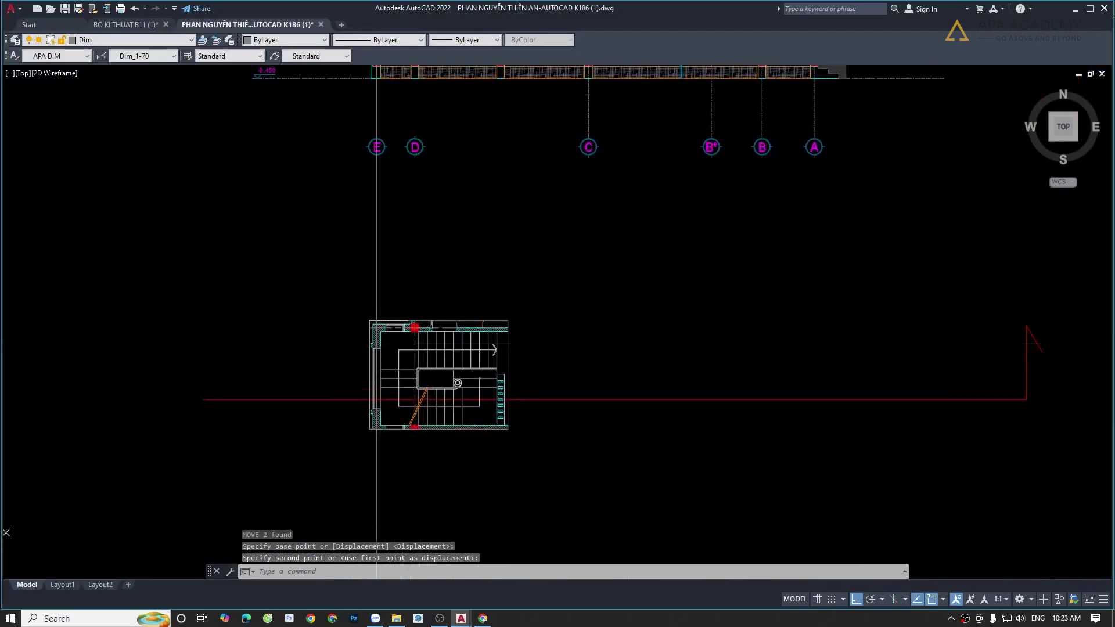
pyautogui.press('Escape')
# - Erase the vertical construction line
pyautogui.click(409, 240)
pyautogui.click(279, 244)
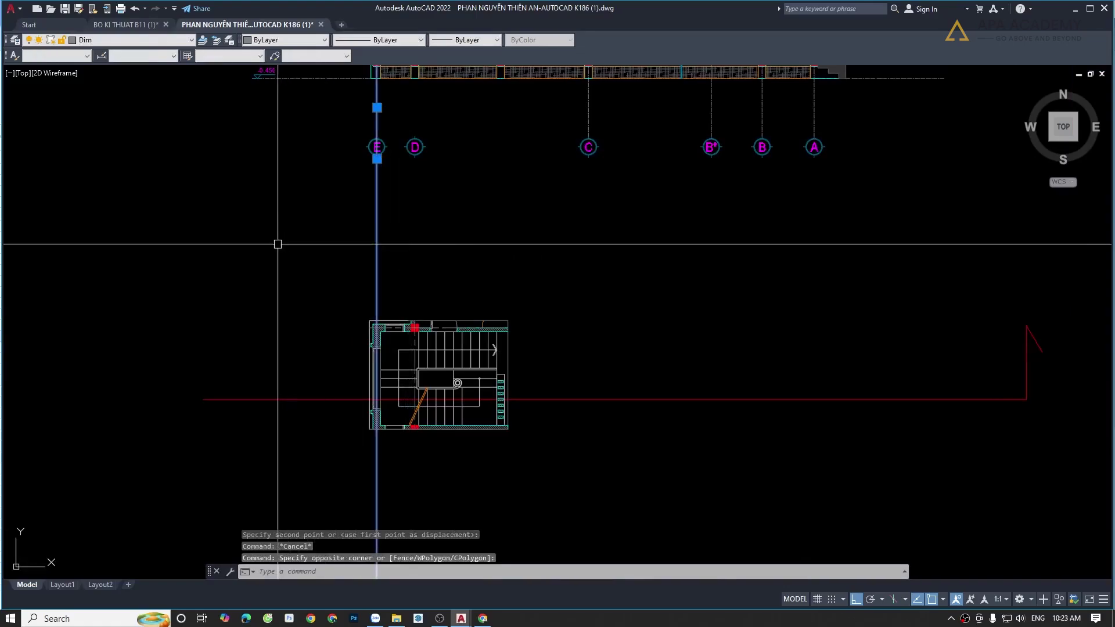
pyautogui.write('e')
pyautogui.press('Return')
# - Move the stair plan and long polyline straight up to sit just below grid bubbles E–A
pyautogui.moveTo(380, 340); pyautogui.dragTo(369, 394, button='middle')
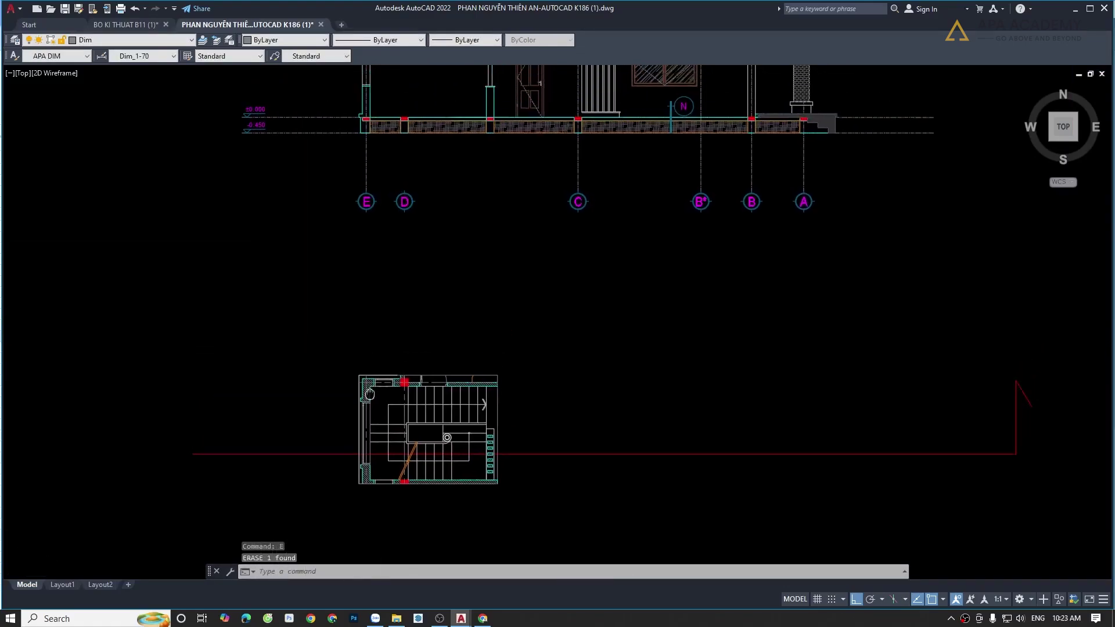
pyautogui.moveTo(444, 237); pyautogui.dragTo(419, 217, button='middle')
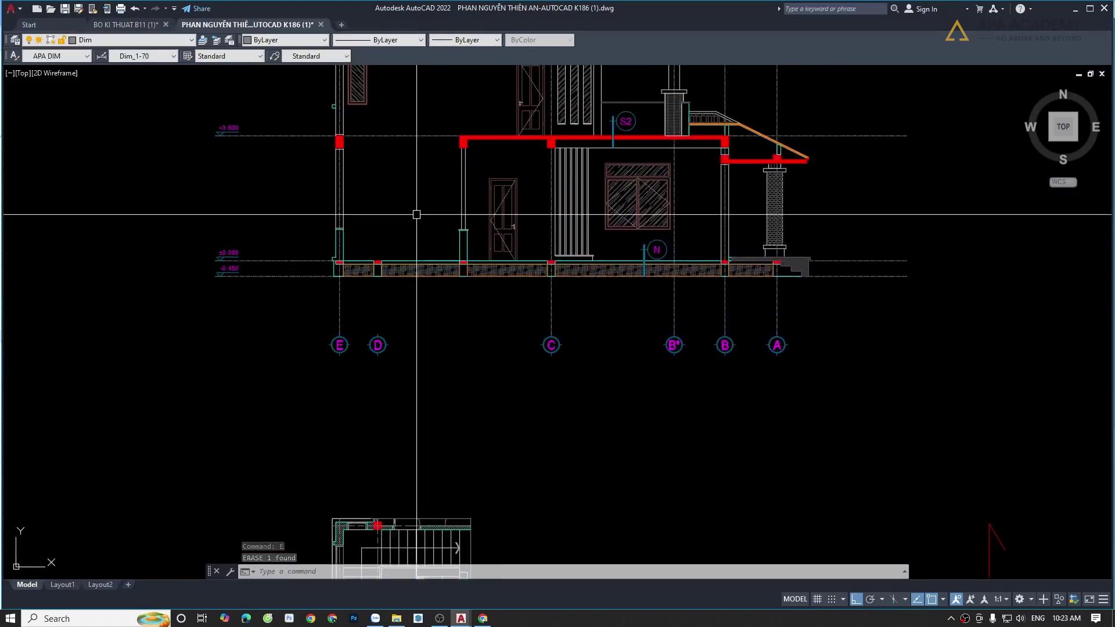
pyautogui.moveTo(439, 402); pyautogui.dragTo(458, 266, button='middle')
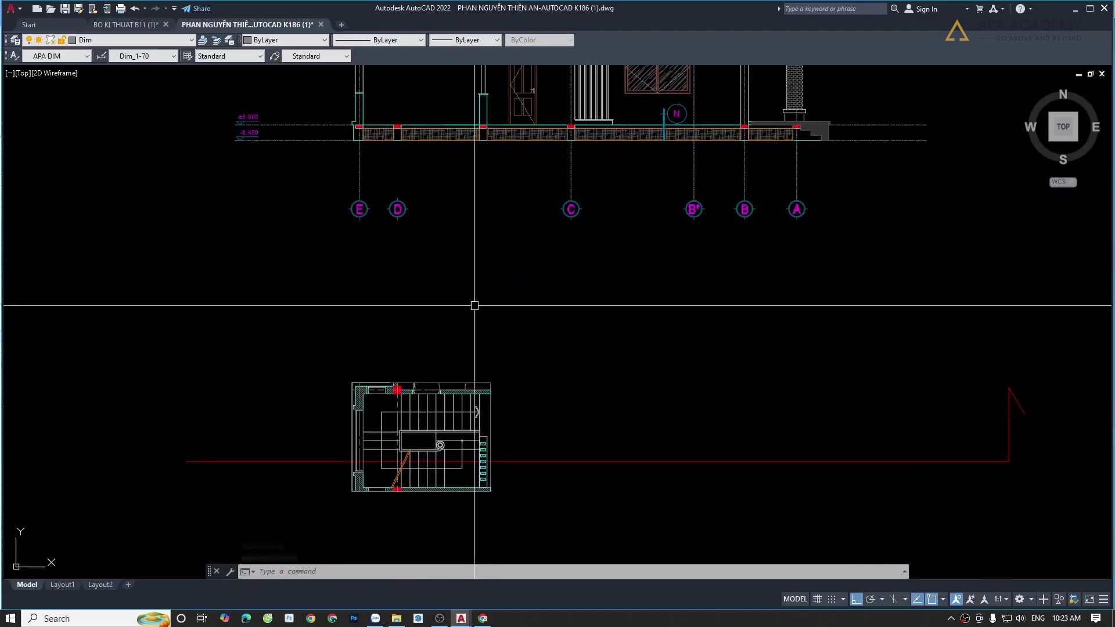
pyautogui.click(528, 331)
pyautogui.click(347, 523)
pyautogui.write('m')
pyautogui.press('Return')
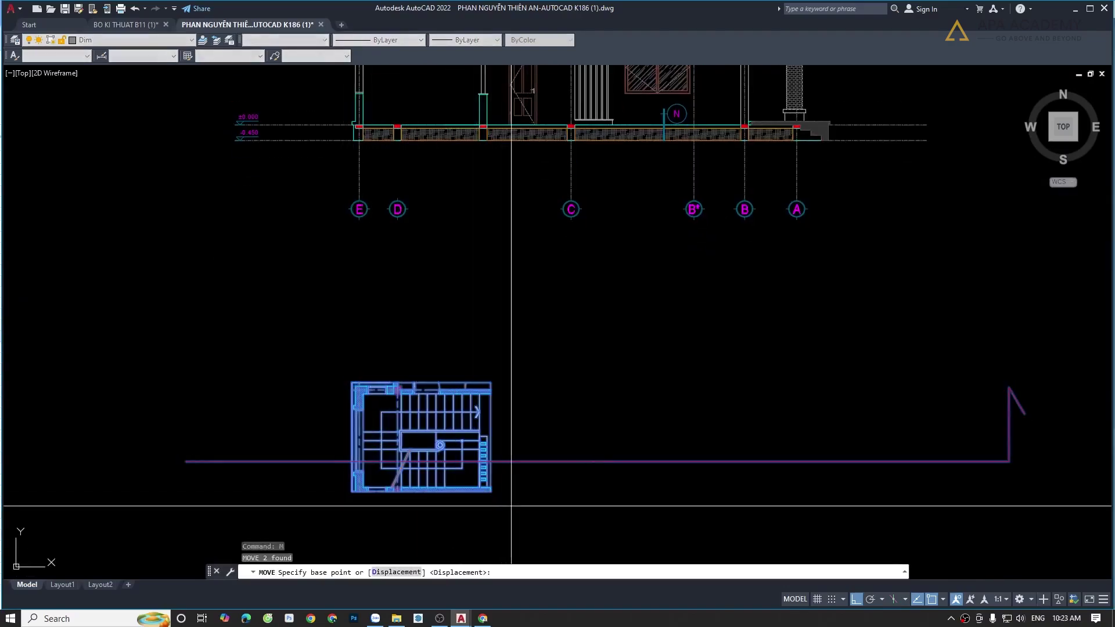
pyautogui.click(438, 493)
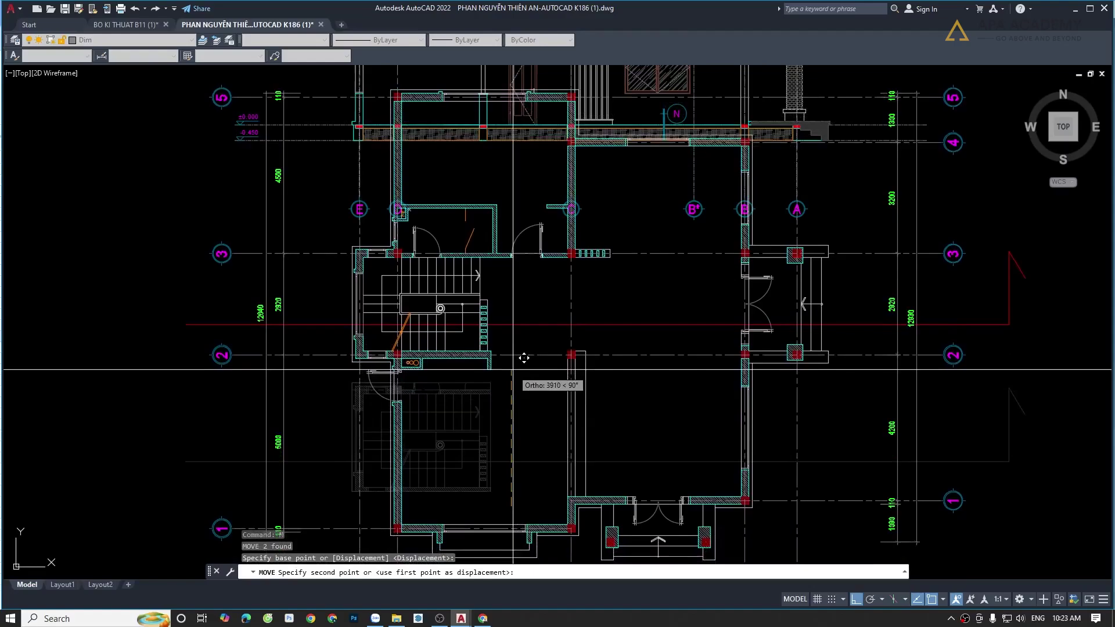
pyautogui.moveTo(522, 366); pyautogui.dragTo(519, 358, button='middle')
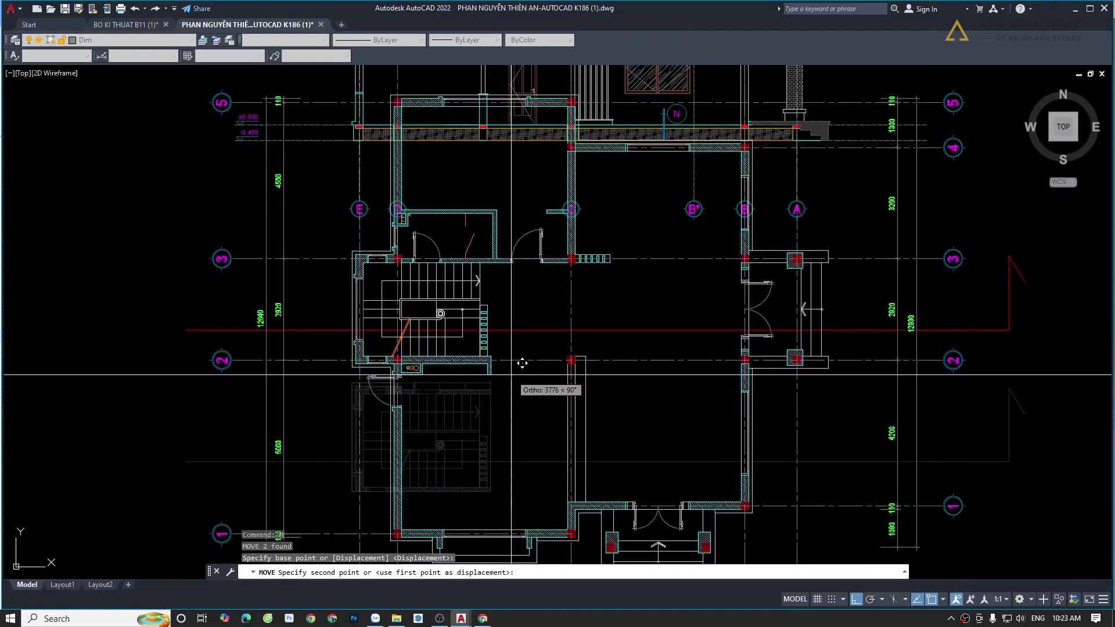
pyautogui.click(511, 375)
pyautogui.moveTo(502, 310); pyautogui.dragTo(501, 419, button='middle')
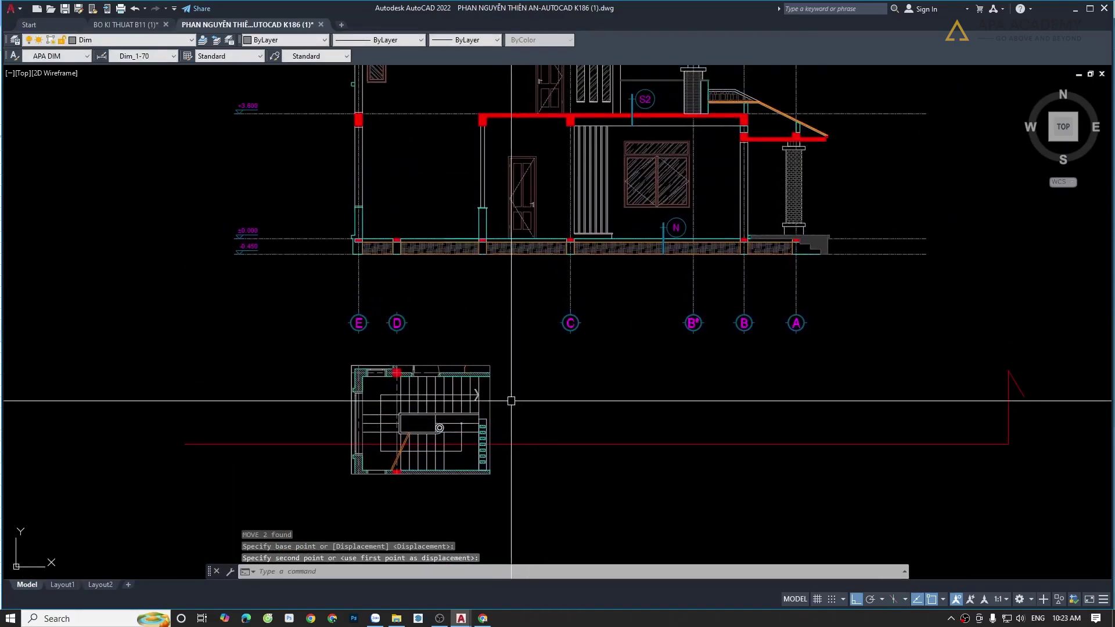
pyautogui.scroll(2, 496, 438)
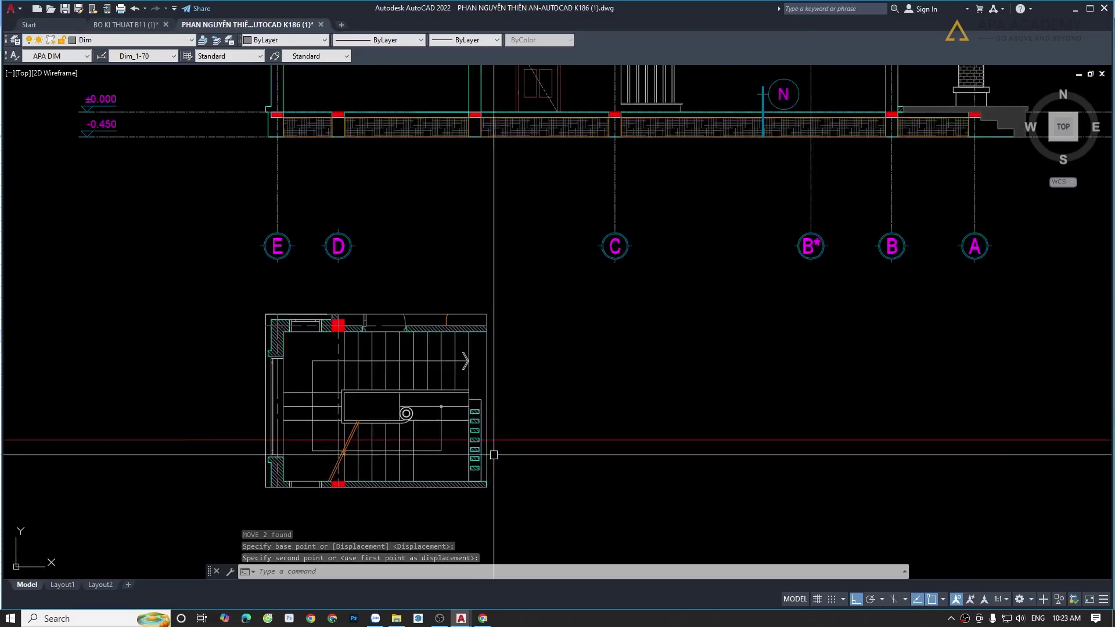
pyautogui.moveTo(493, 456); pyautogui.dragTo(518, 395, button='middle')
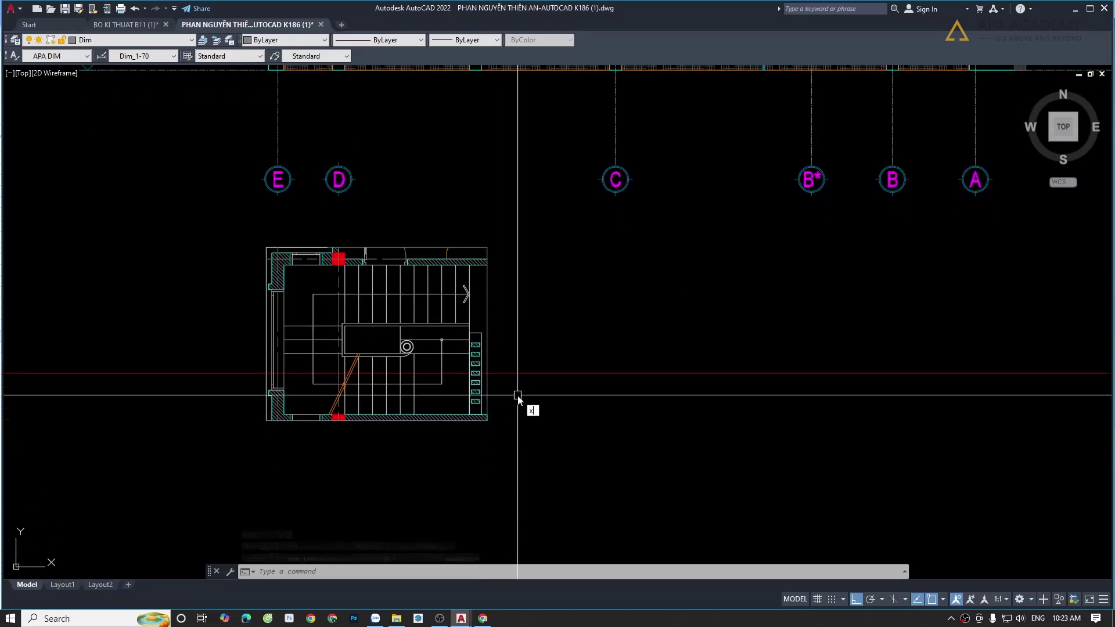
# - Begin an XLINE from the stair plan, then abandon it
pyautogui.write('l')
pyautogui.press('Return')
pyautogui.scroll(2, 485, 404)
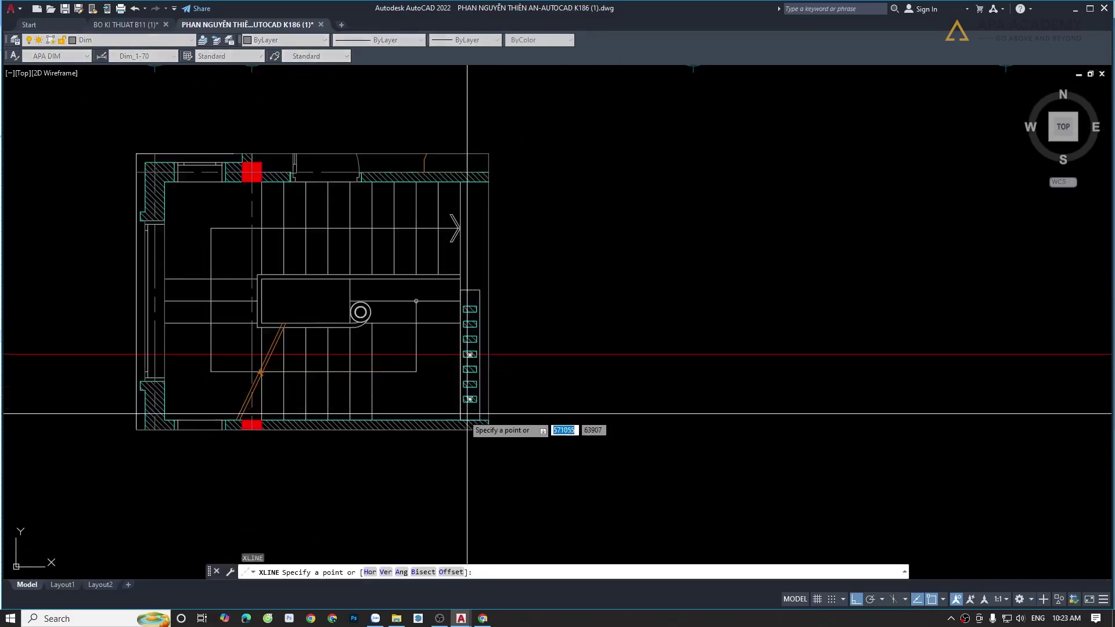
pyautogui.scroll(4, 458, 414)
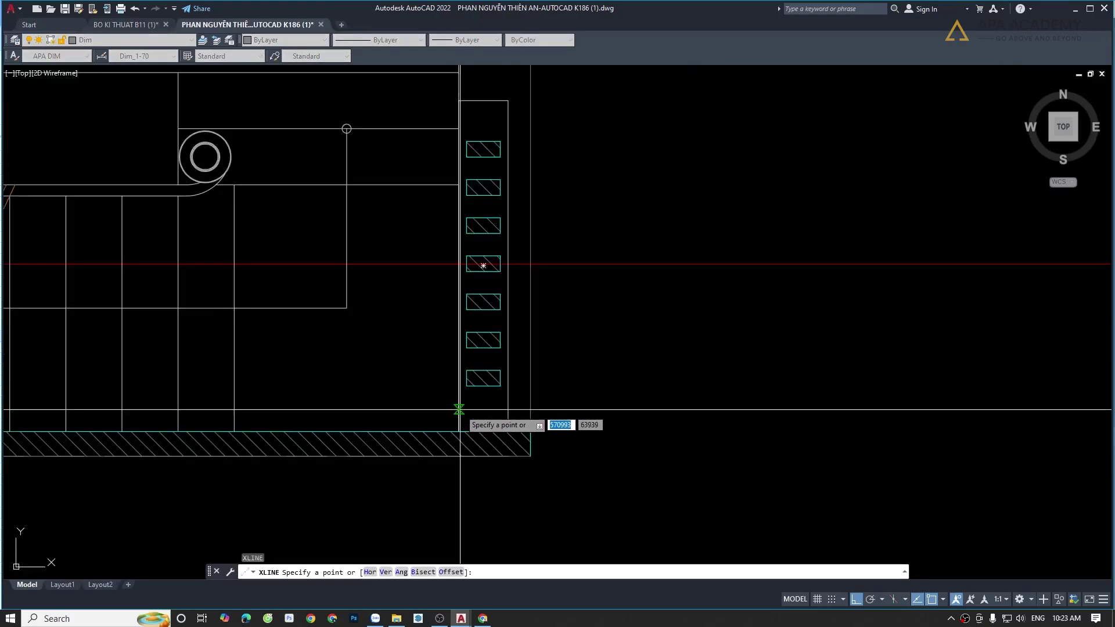
pyautogui.click(459, 409)
pyautogui.moveTo(473, 486); pyautogui.dragTo(491, 431, button='middle')
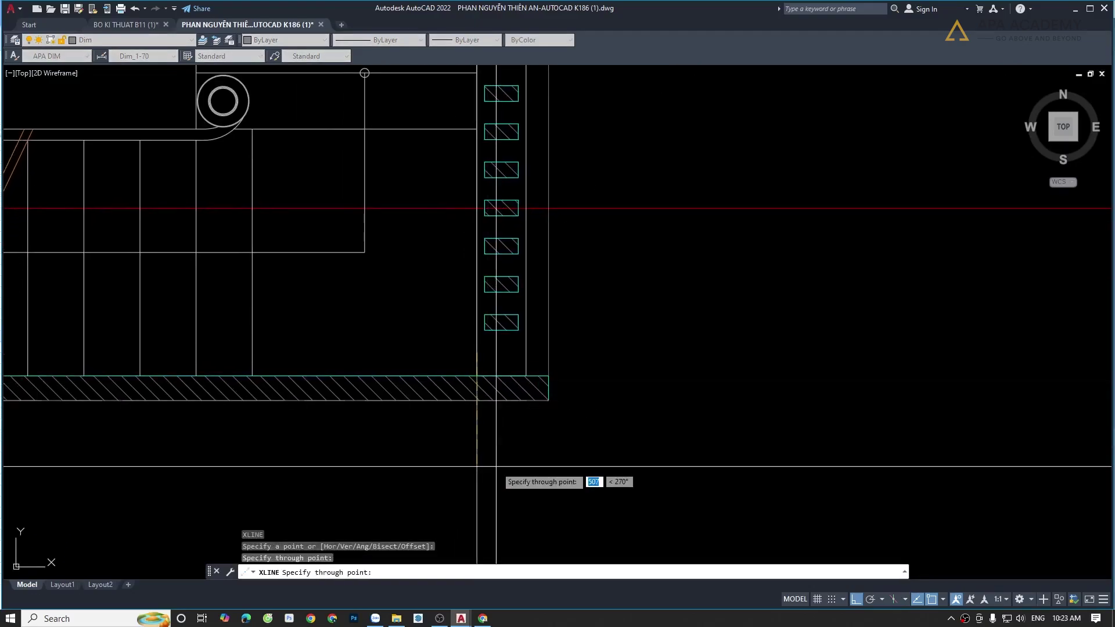
pyautogui.press('Escape')
# - Copy the stair-edge vertical line onto two step edges as section guide lines
pyautogui.click(476, 454)
pyautogui.write('c')
pyautogui.press('Return')
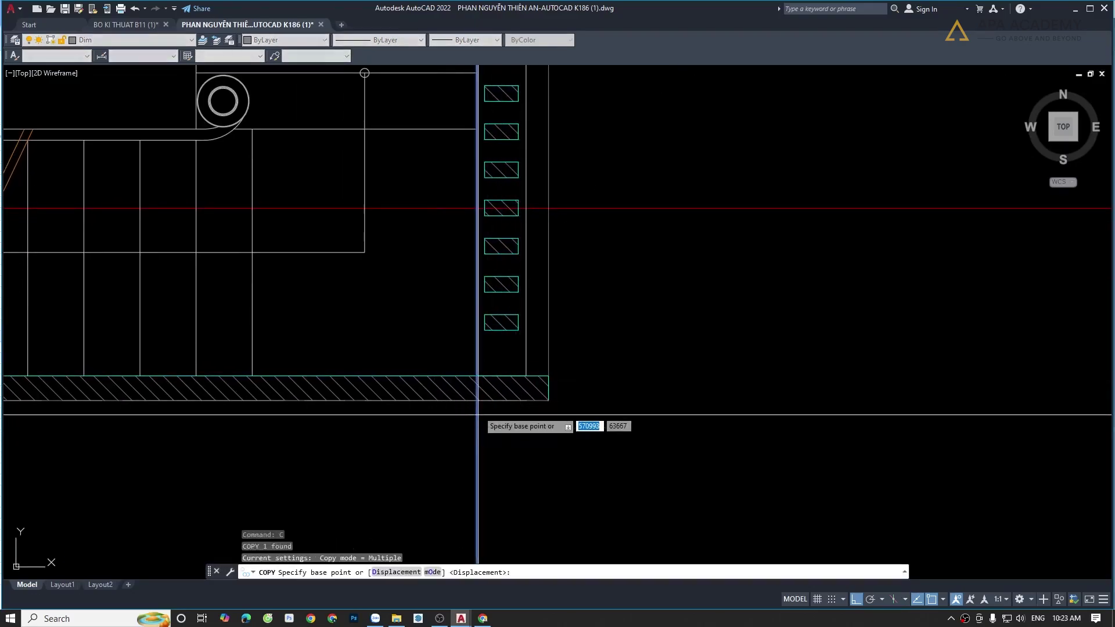
pyautogui.click(476, 407)
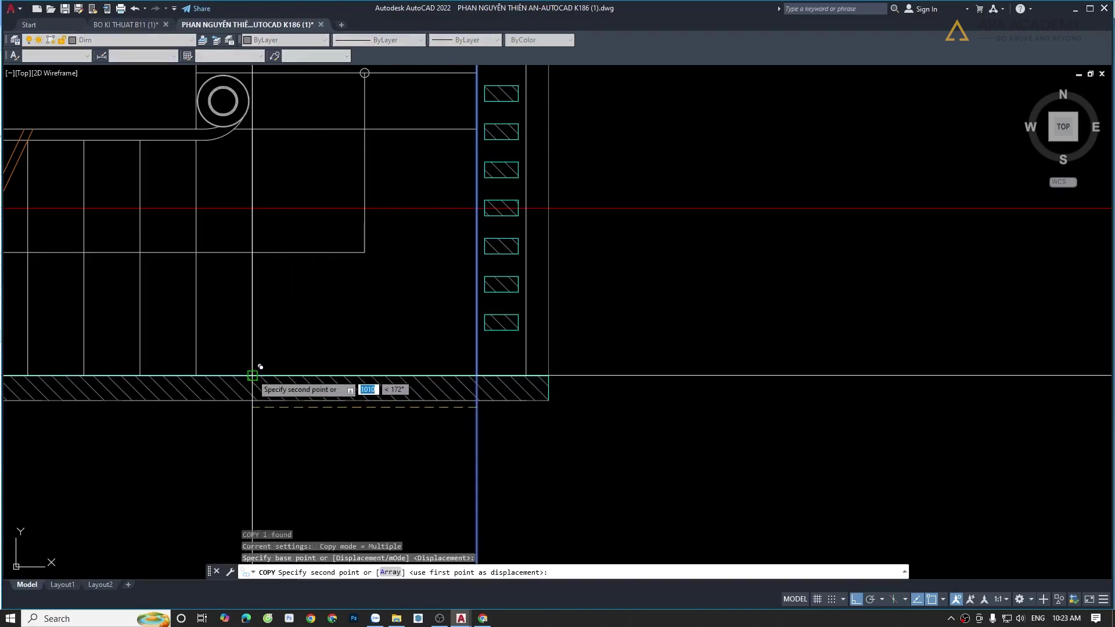
pyautogui.moveTo(260, 367); pyautogui.dragTo(483, 344, button='middle')
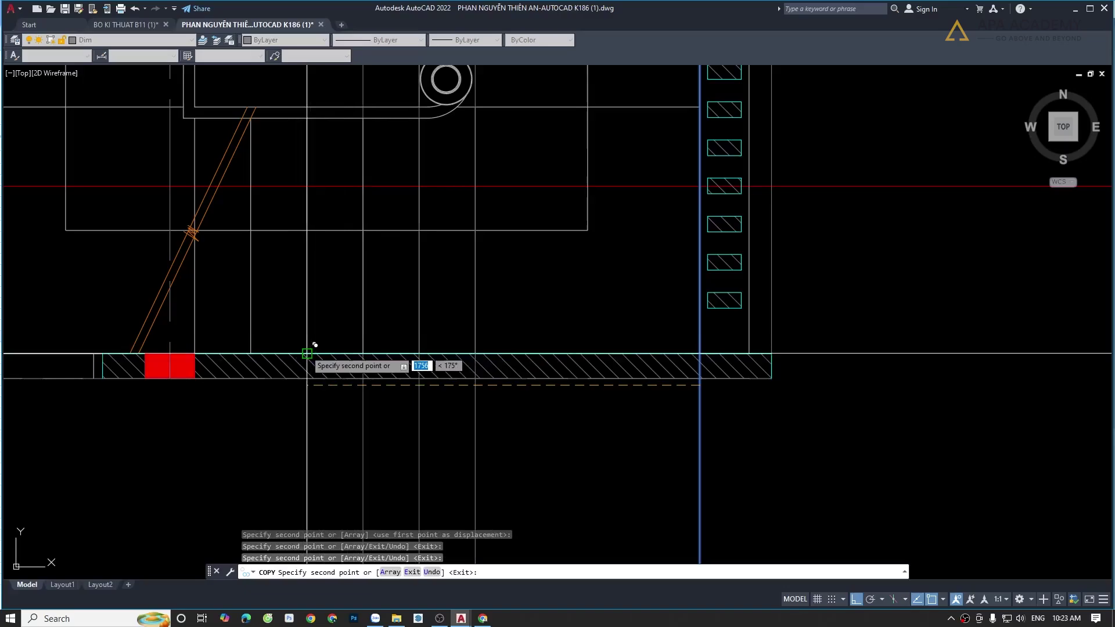
pyautogui.click(306, 353)
pyautogui.click(250, 353)
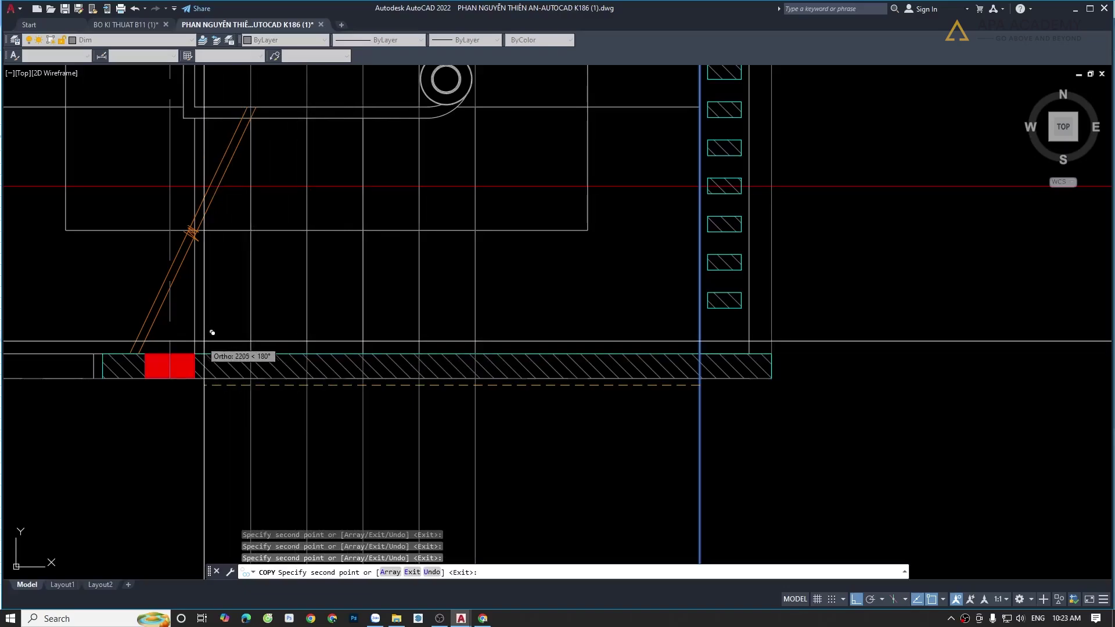
pyautogui.scroll(-5, 203, 345)
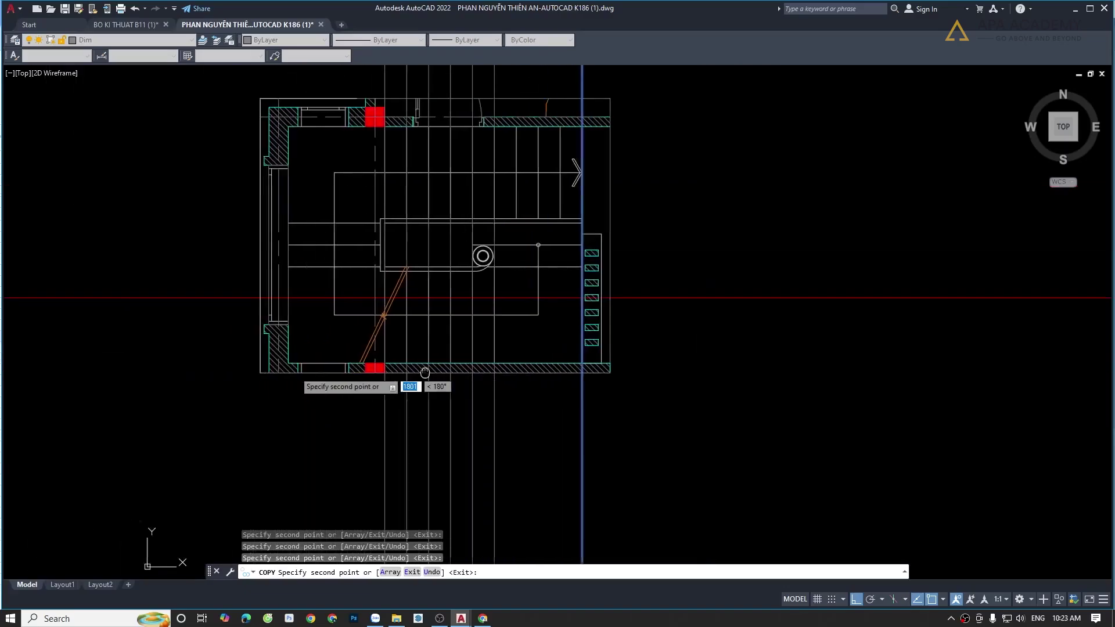
pyautogui.scroll(3, 284, 352)
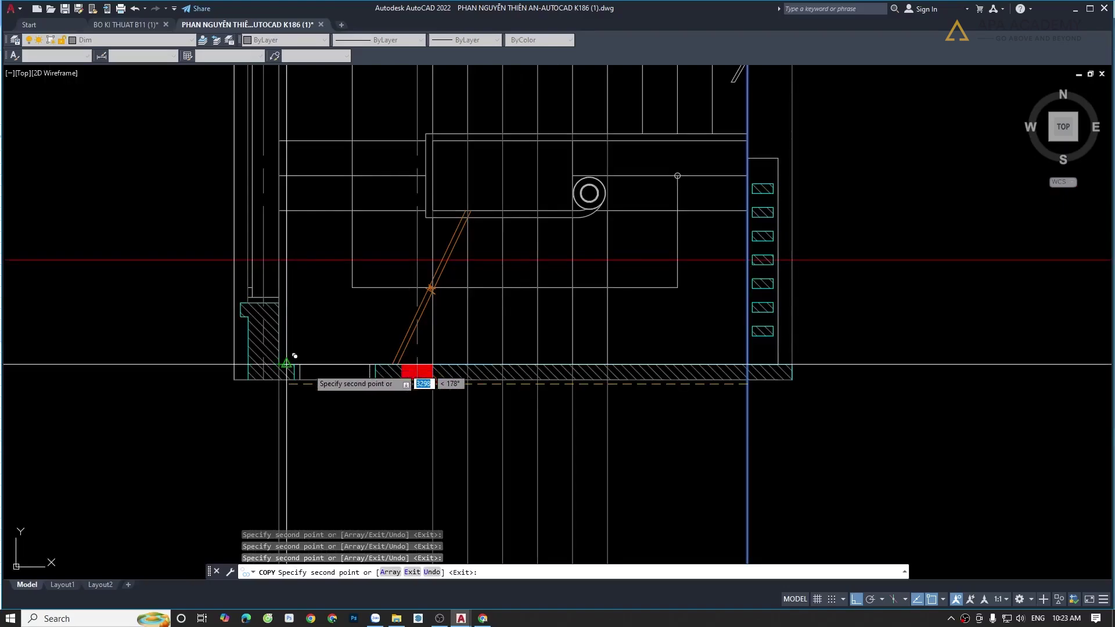
pyautogui.press('Escape')
pyautogui.scroll(-3, 295, 355)
pyautogui.moveTo(376, 413); pyautogui.dragTo(344, 366, button='middle')
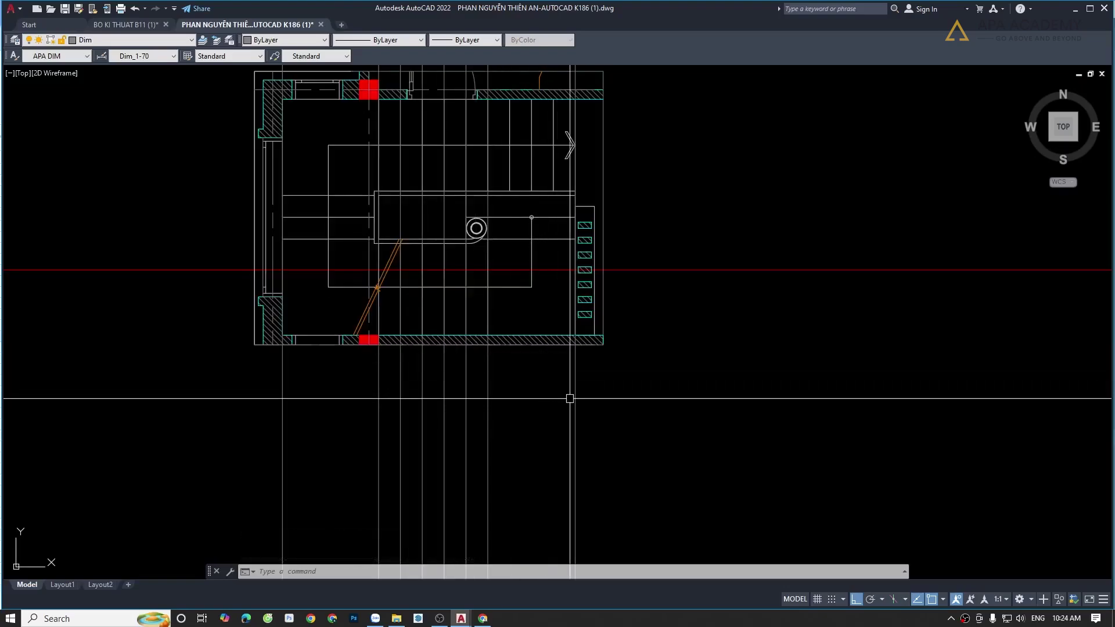
# - Set the projected vertical guide lines to index colour 250 dark grey
pyautogui.click(628, 405)
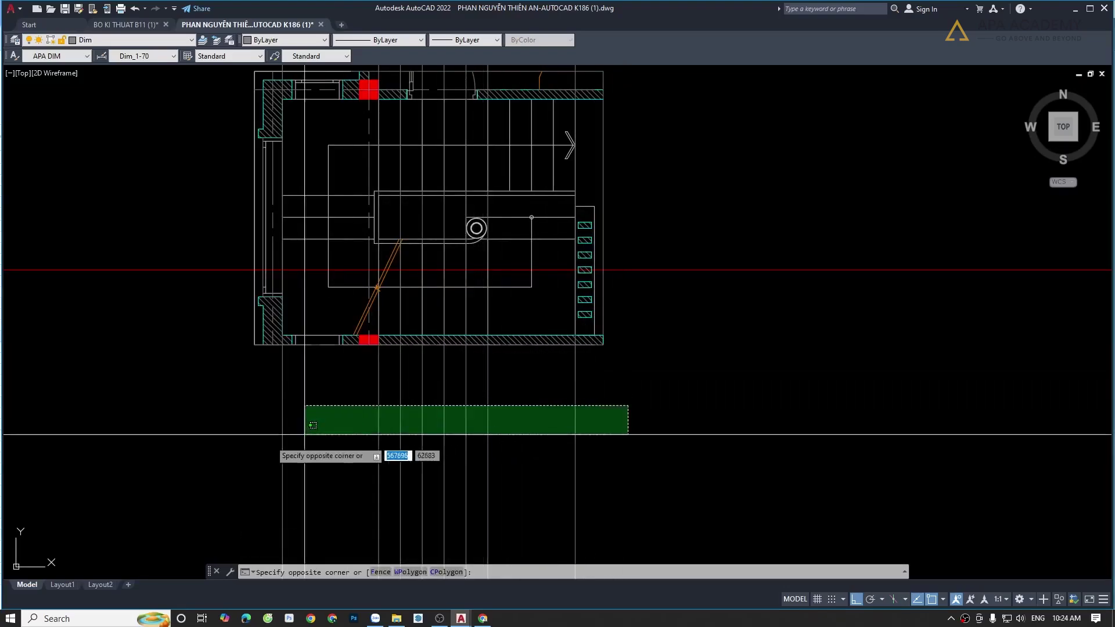
pyautogui.click(248, 442)
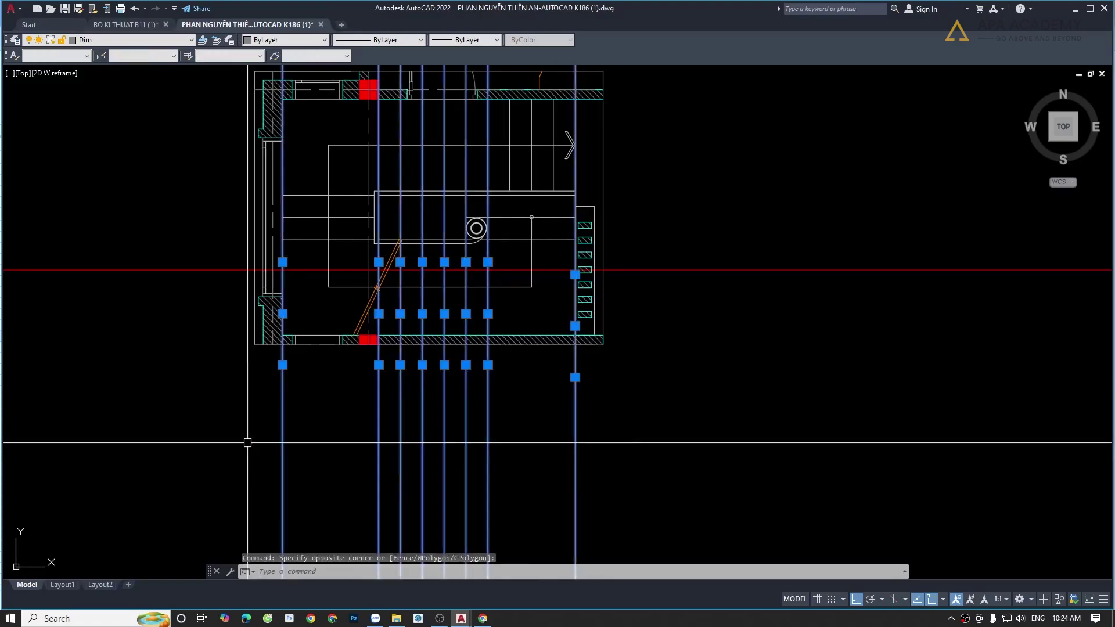
pyautogui.click(285, 42)
pyautogui.scroll(-1, 269, 134)
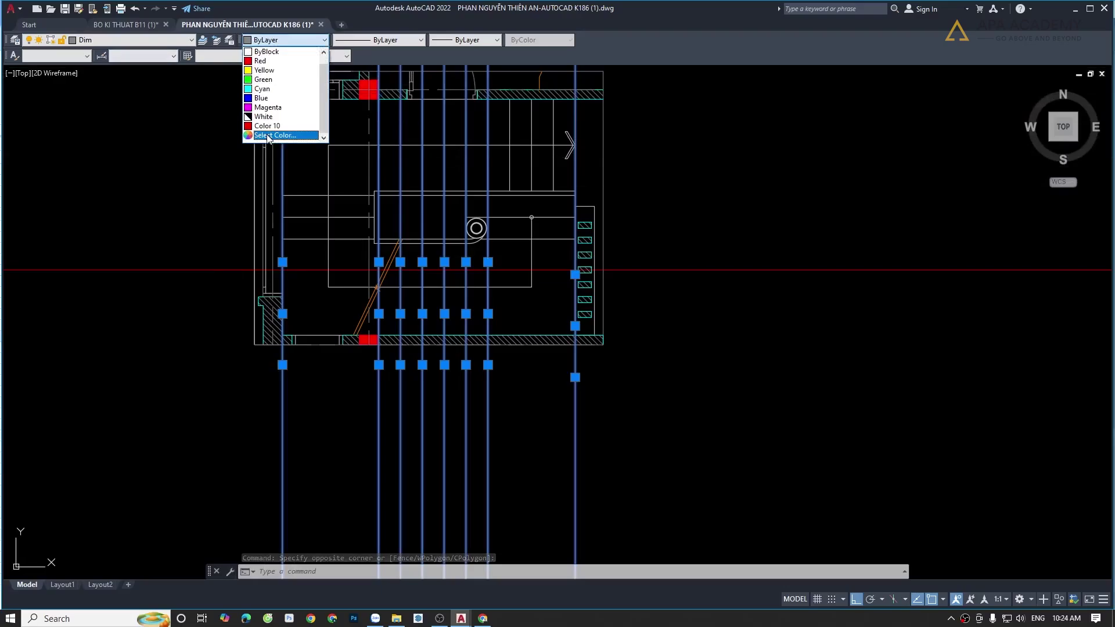
pyautogui.click(268, 138)
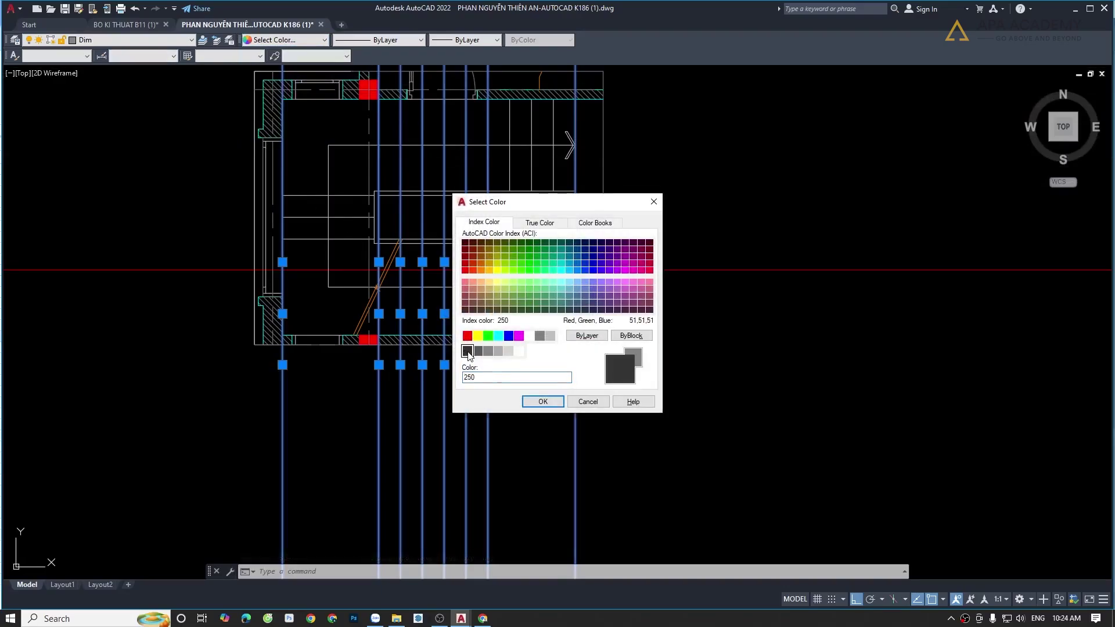
pyautogui.click(543, 402)
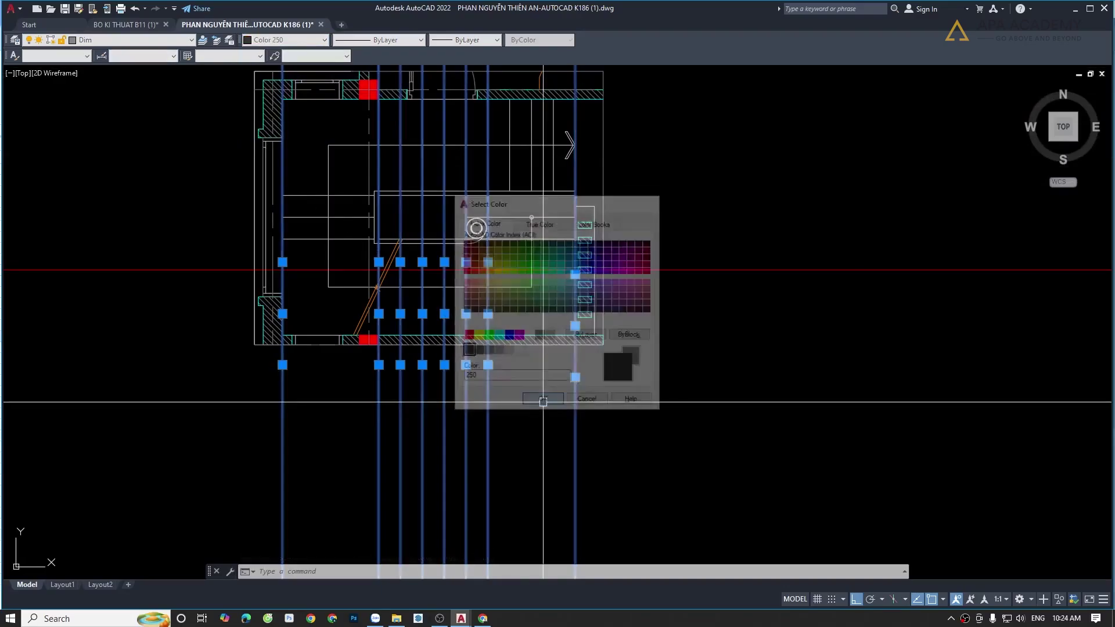
# - Clear the selection and crossing-select the eight long vertical lines again
pyautogui.press('Escape')
pyautogui.click(611, 424)
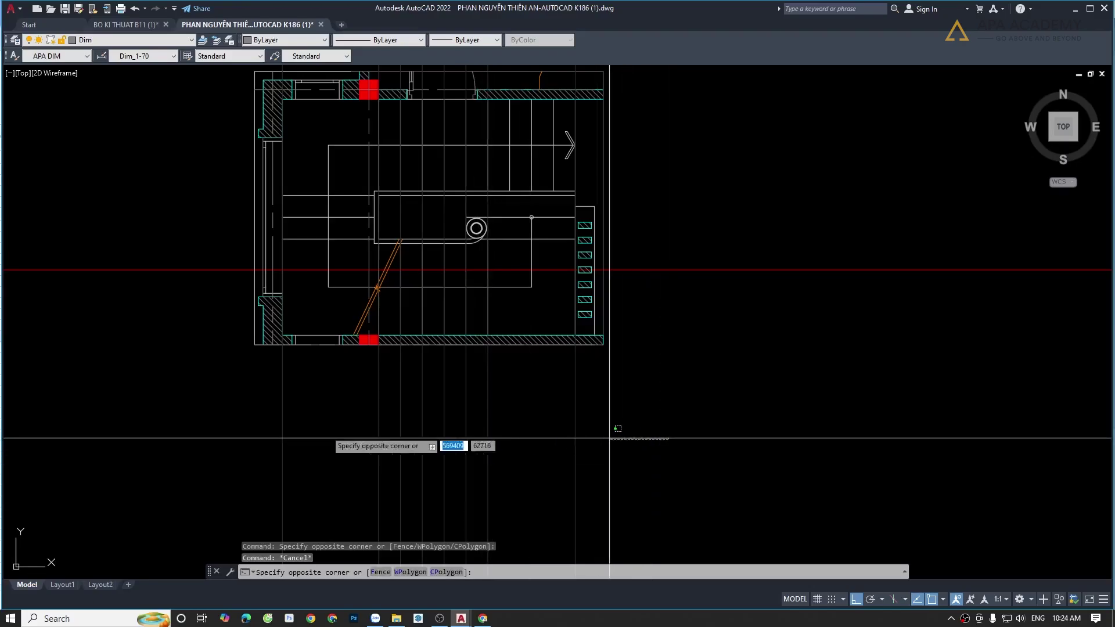
pyautogui.click(239, 432)
# - Send the selected grey guide lines to the back with DRAWORDER Back
pyautogui.write('r')
pyautogui.press('Return')
pyautogui.write('b')
pyautogui.press('Return')
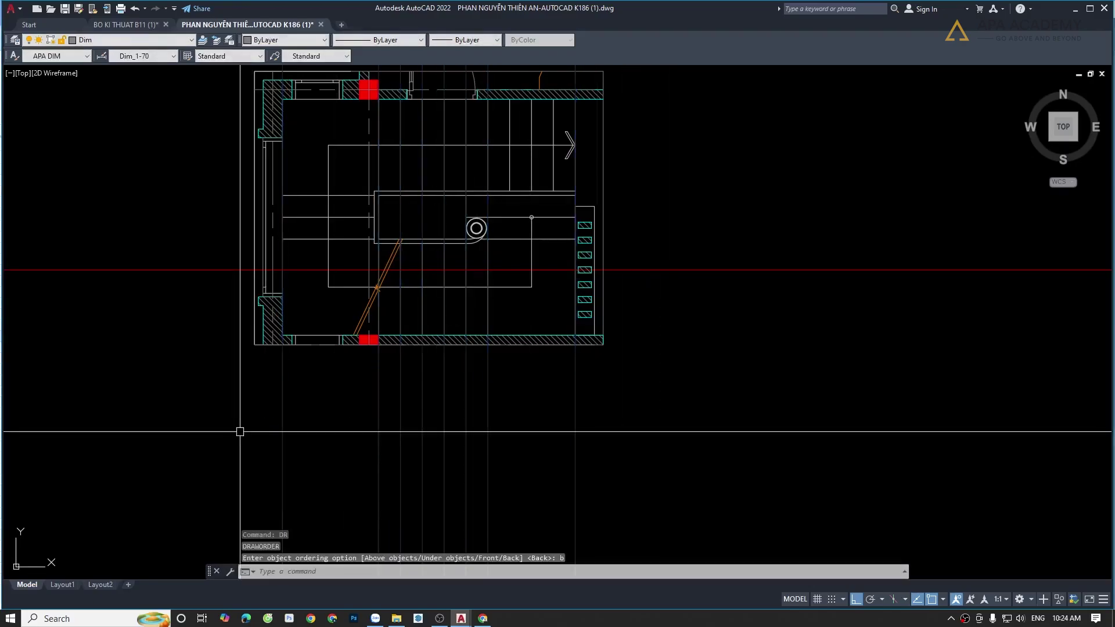
# - Pan up to inspect the section's left columns, door and level markers
pyautogui.scroll(-2, 275, 268)
pyautogui.moveTo(275, 268); pyautogui.dragTo(283, 398, button='middle')
pyautogui.moveTo(384, 157); pyautogui.dragTo(386, 224, button='middle')
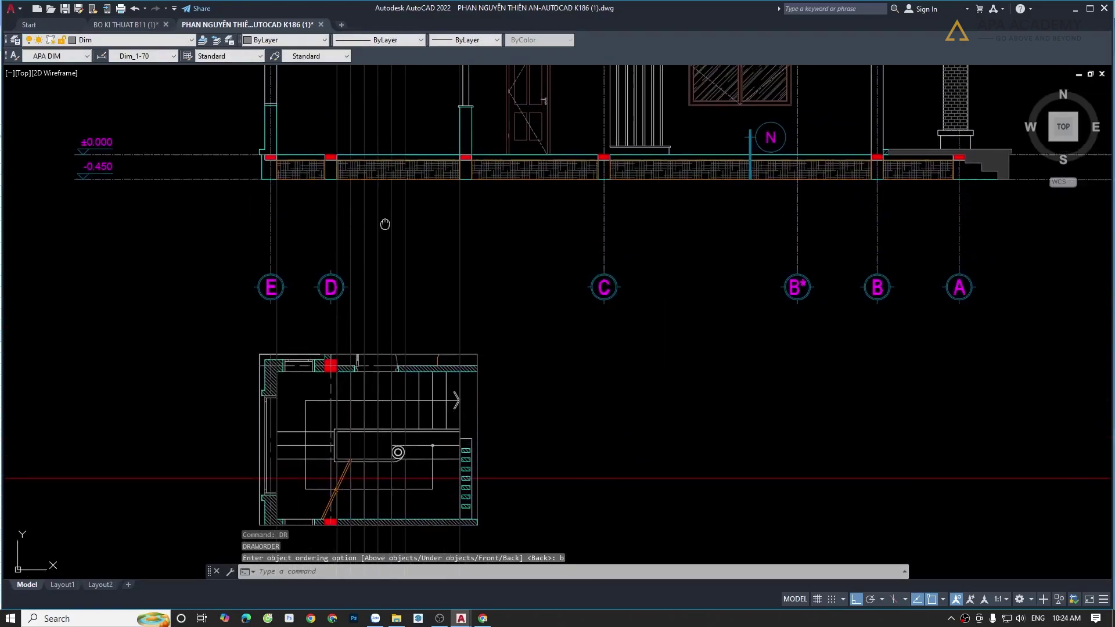
pyautogui.moveTo(395, 182); pyautogui.dragTo(406, 294, button='middle')
pyautogui.moveTo(358, 183); pyautogui.dragTo(367, 255, button='middle')
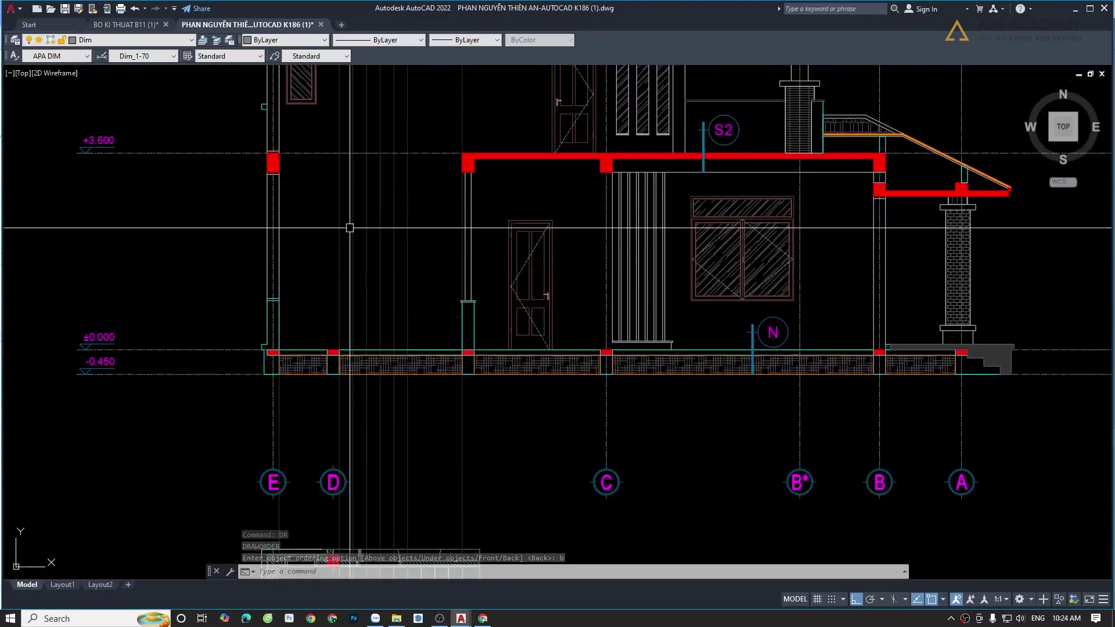
pyautogui.scroll(2, 369, 246)
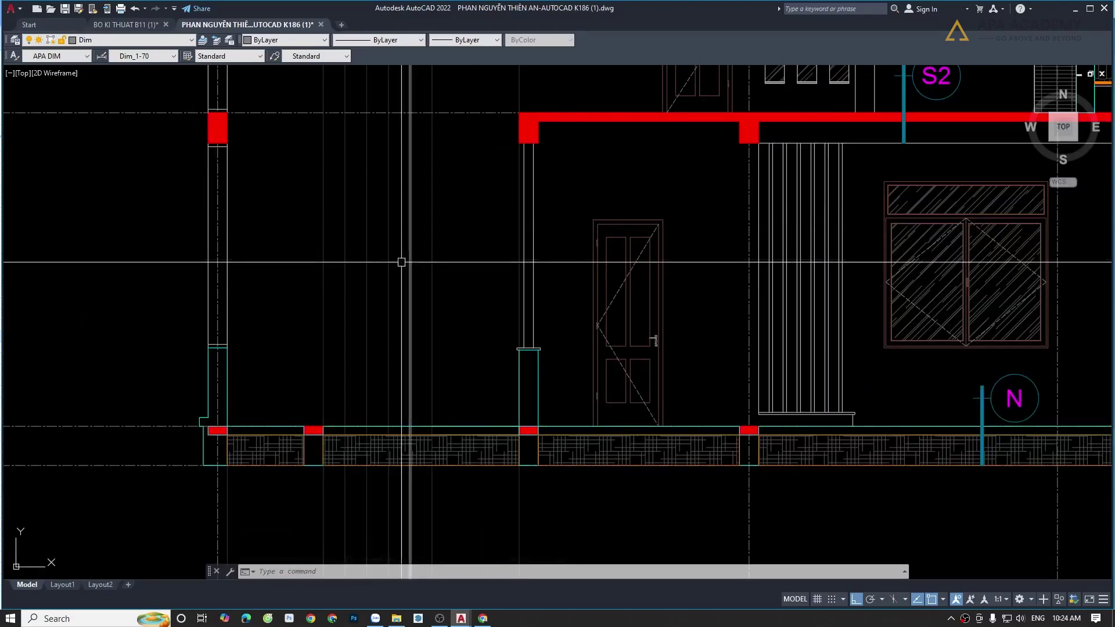
pyautogui.moveTo(166, 242)
pyautogui.mouseDown(button='middle')
pyautogui.moveTo(290, 243)
pyautogui.moveTo(347, 260)
pyautogui.mouseUp(button='middle')
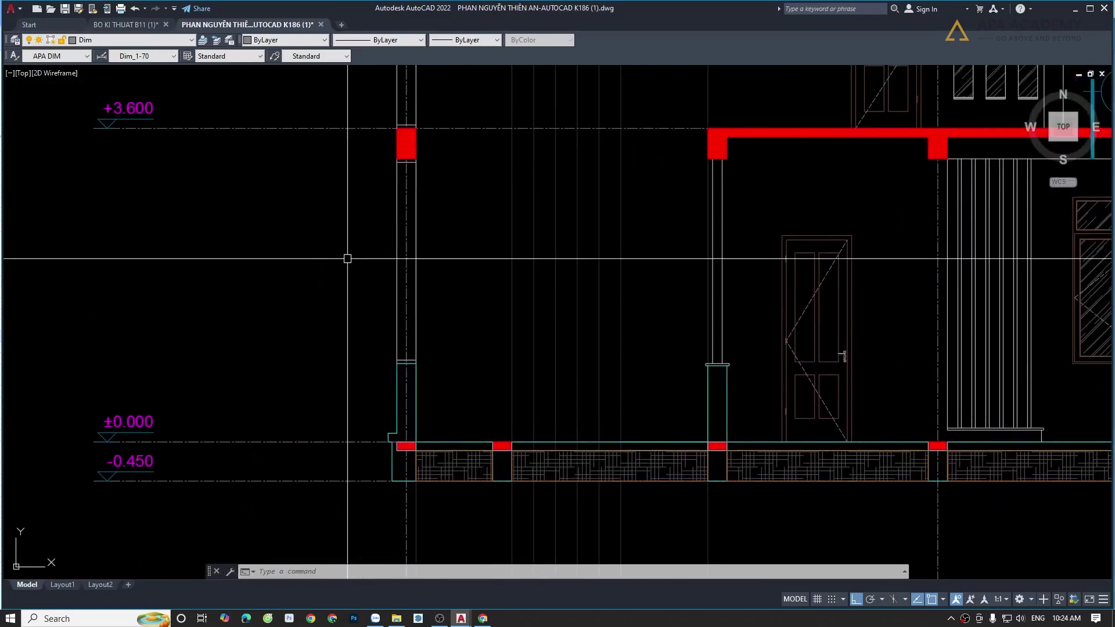
# - Start and cancel a line, then pan back to the stair plan
pyautogui.press('l')
pyautogui.press('Return')
pyautogui.press('Escape')
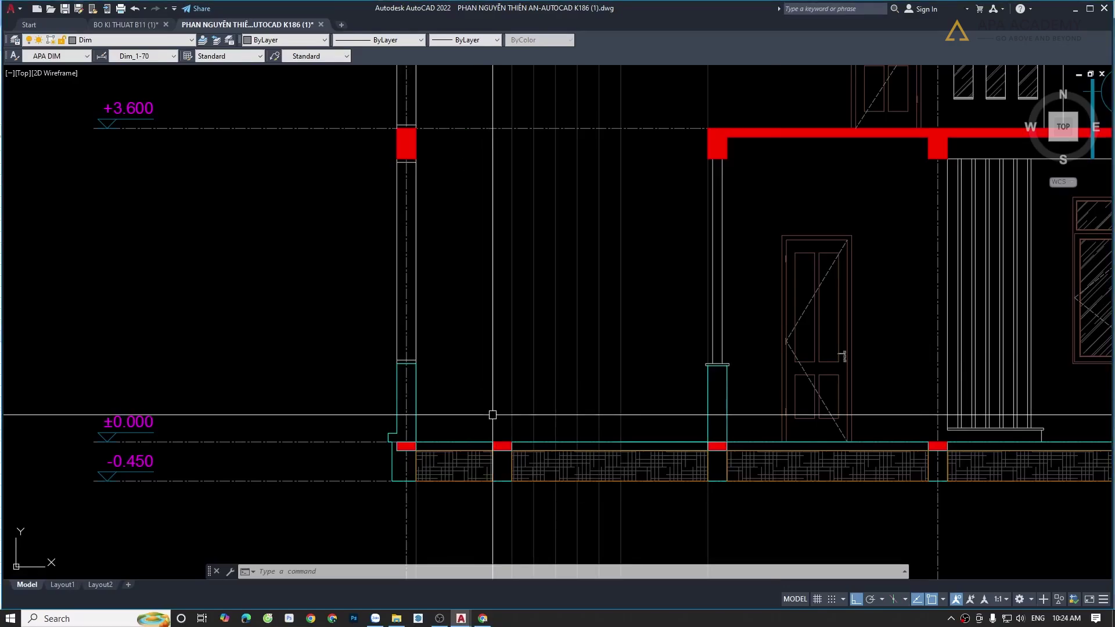
pyautogui.scroll(-3, 511, 407)
pyautogui.moveTo(539, 408); pyautogui.dragTo(514, 204, button='middle')
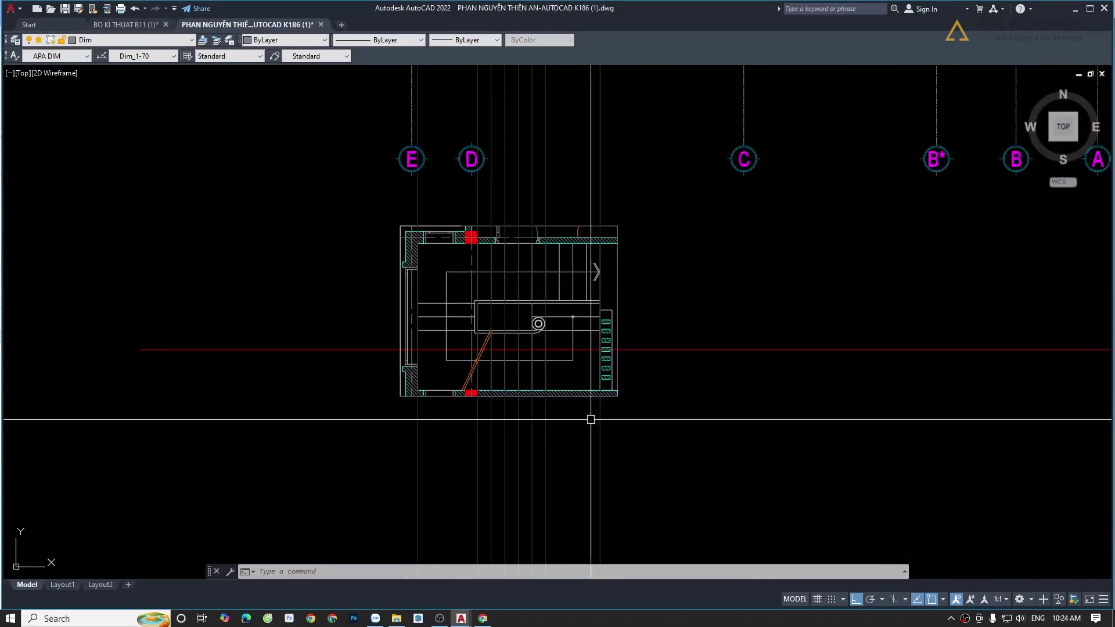
# - Clear the green markup strokes and zoom to the section's left end near grid E
pyautogui.scroll(3, 591, 418)
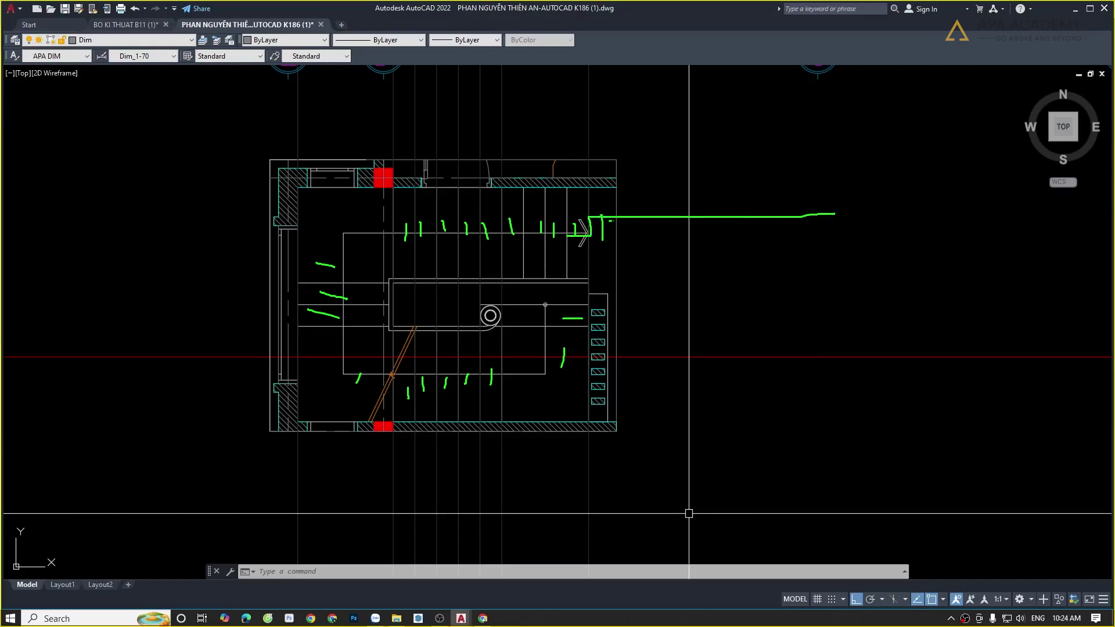
pyautogui.press('Escape')
pyautogui.scroll(-5, 383, 356)
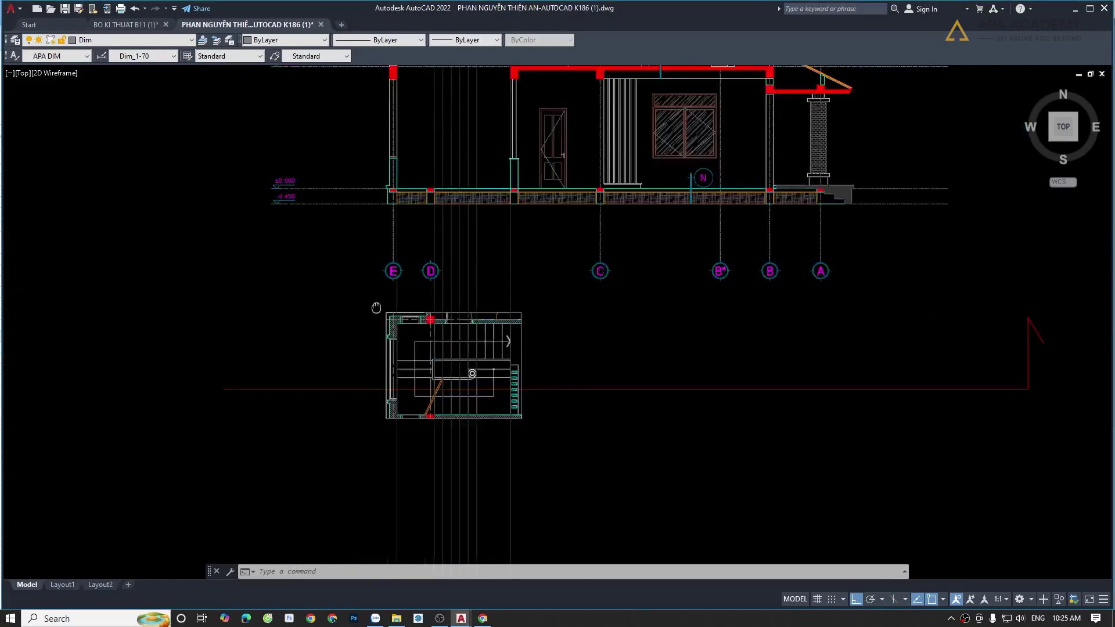
pyautogui.scroll(3, 358, 219)
pyautogui.scroll(2, 357, 220)
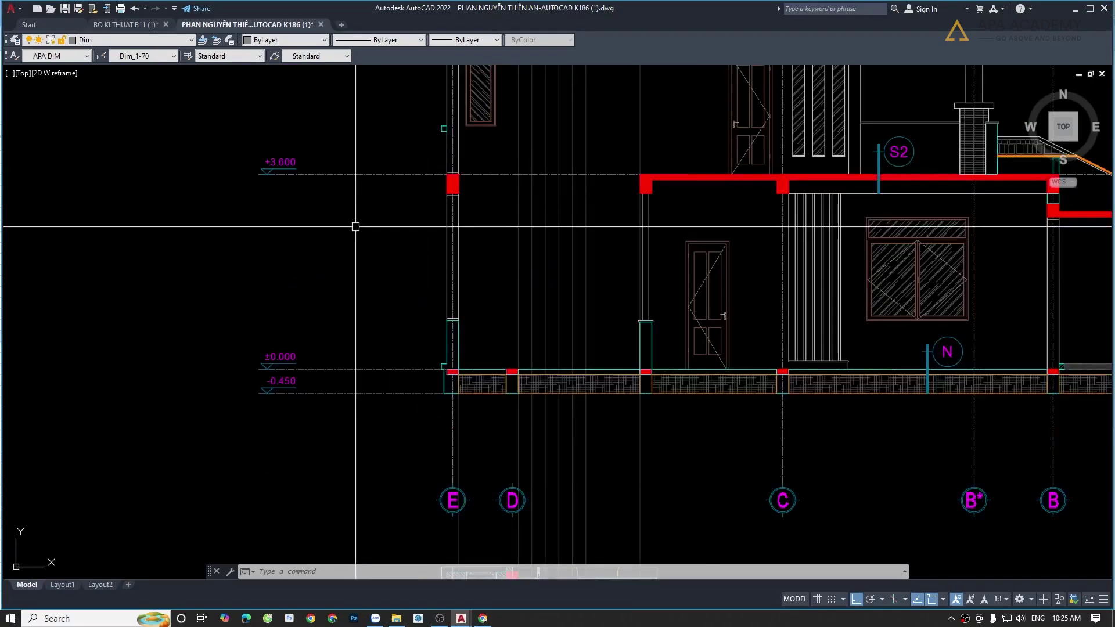
# - Draw a vertical line from level +3.600 down to ±0.000 left of the section
pyautogui.write('l')
pyautogui.press('Return')
pyautogui.click(348, 175)
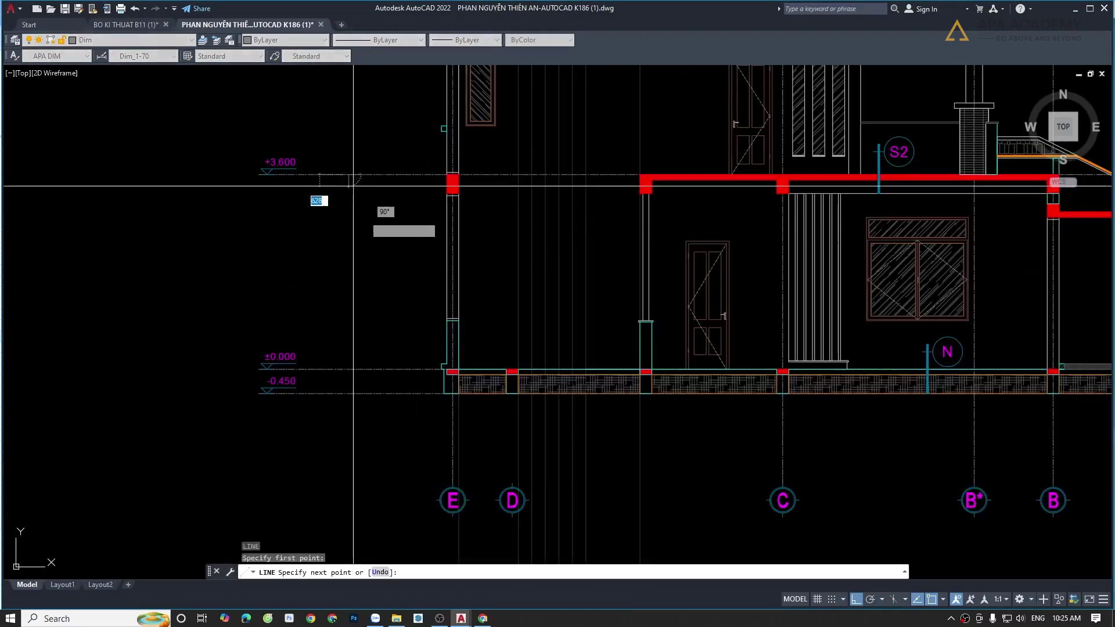
pyautogui.click(348, 369)
pyautogui.press('Escape')
pyautogui.scroll(2, 369, 278)
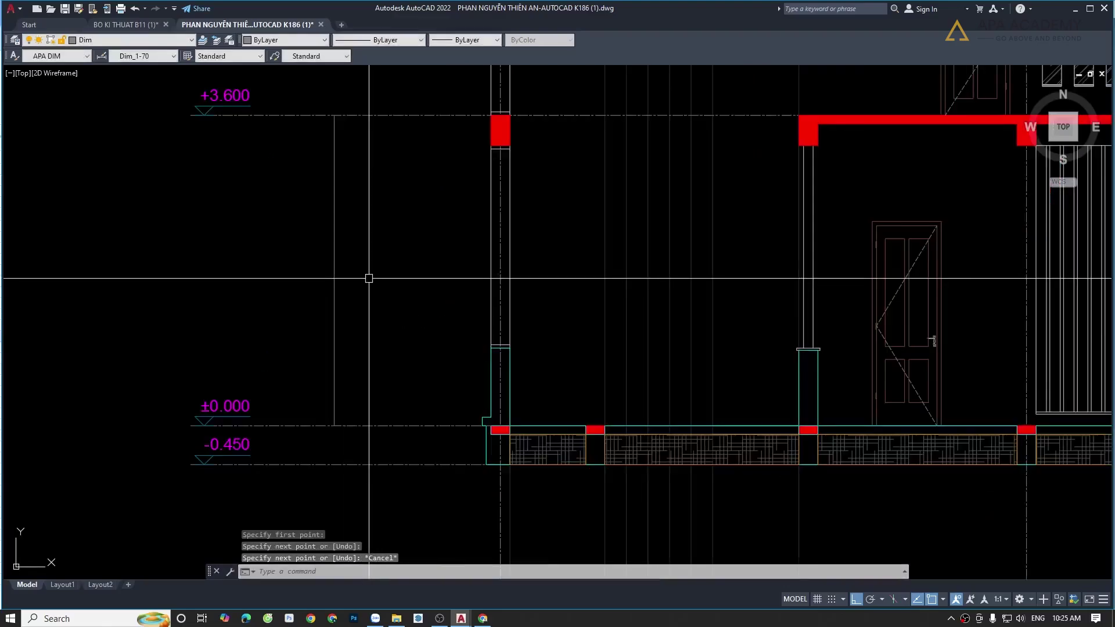
# - Divide the vertical line into 21 equal parts and window-select the points to check them
pyautogui.write('div')
pyautogui.press('Return')
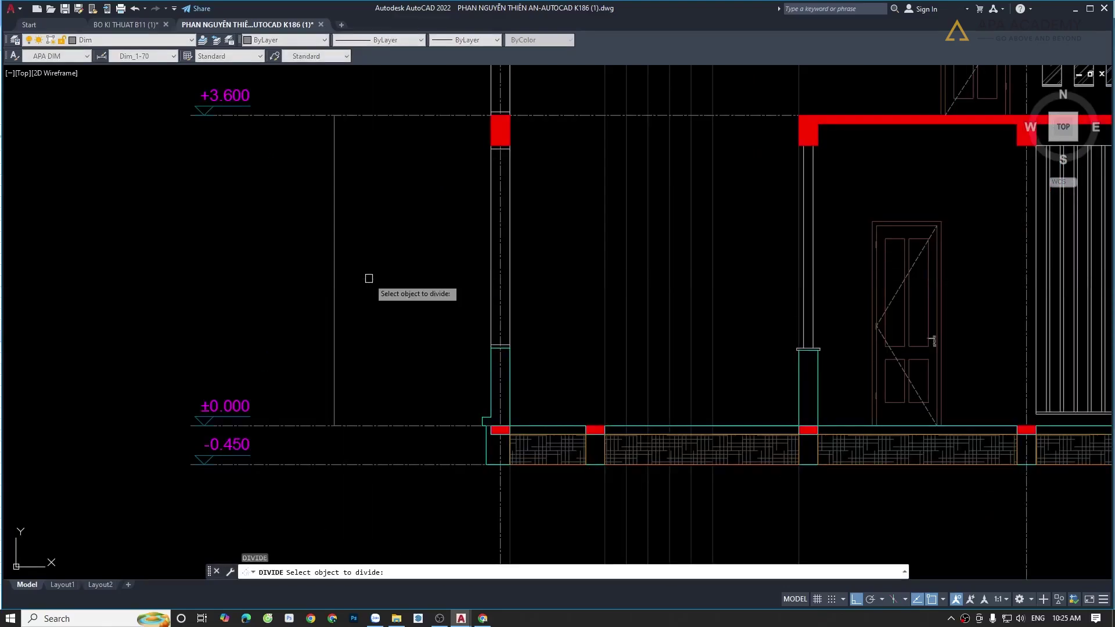
pyautogui.click(336, 271)
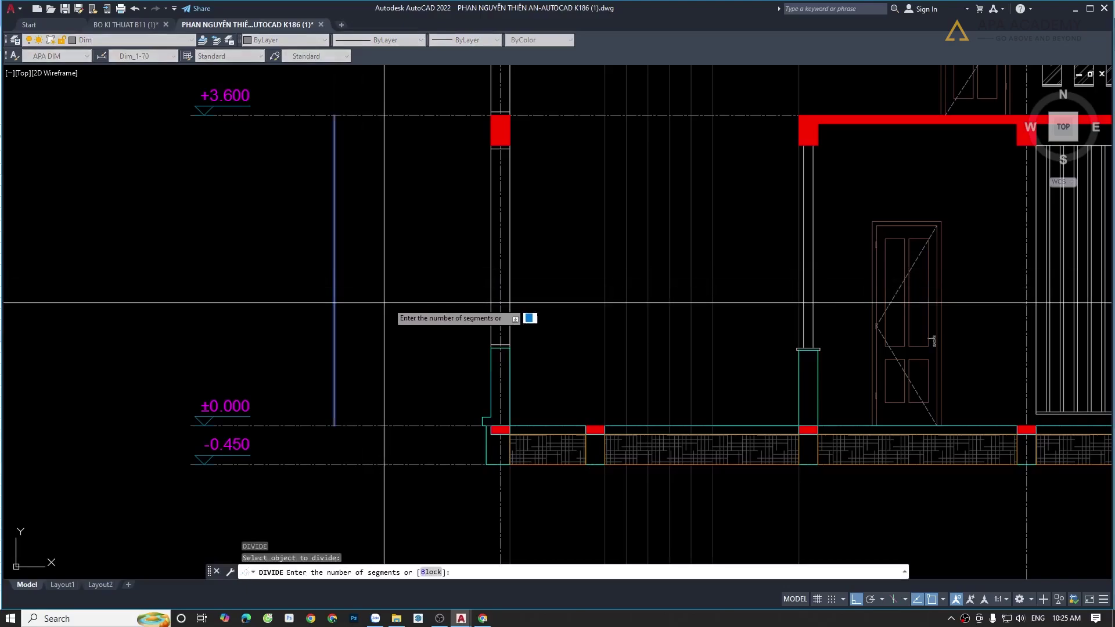
pyautogui.write('21')
pyautogui.press('Return')
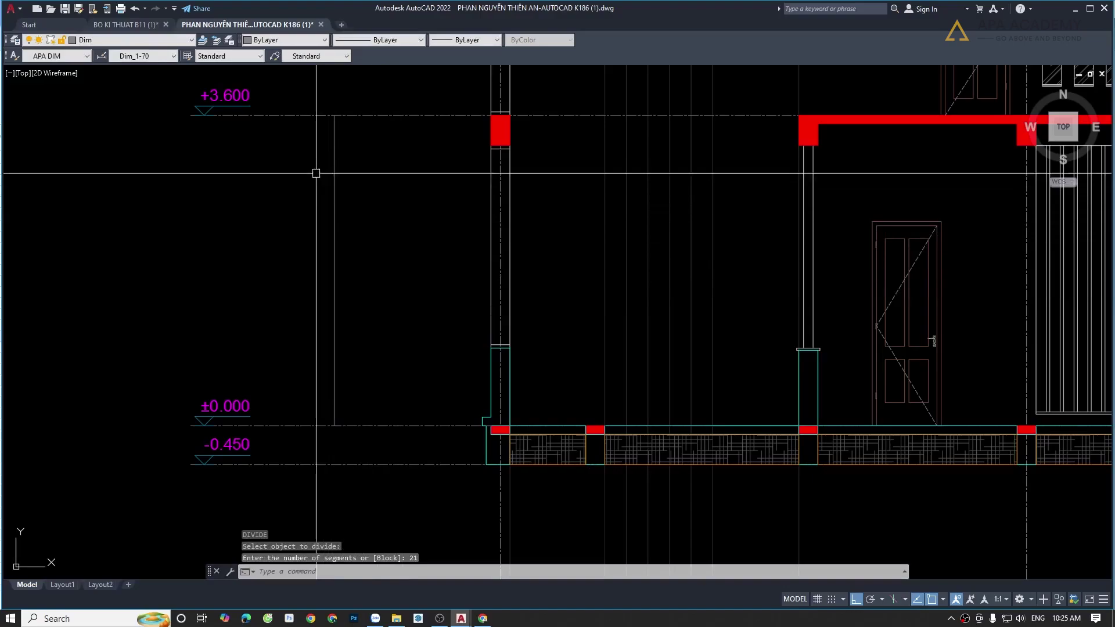
pyautogui.click(307, 148)
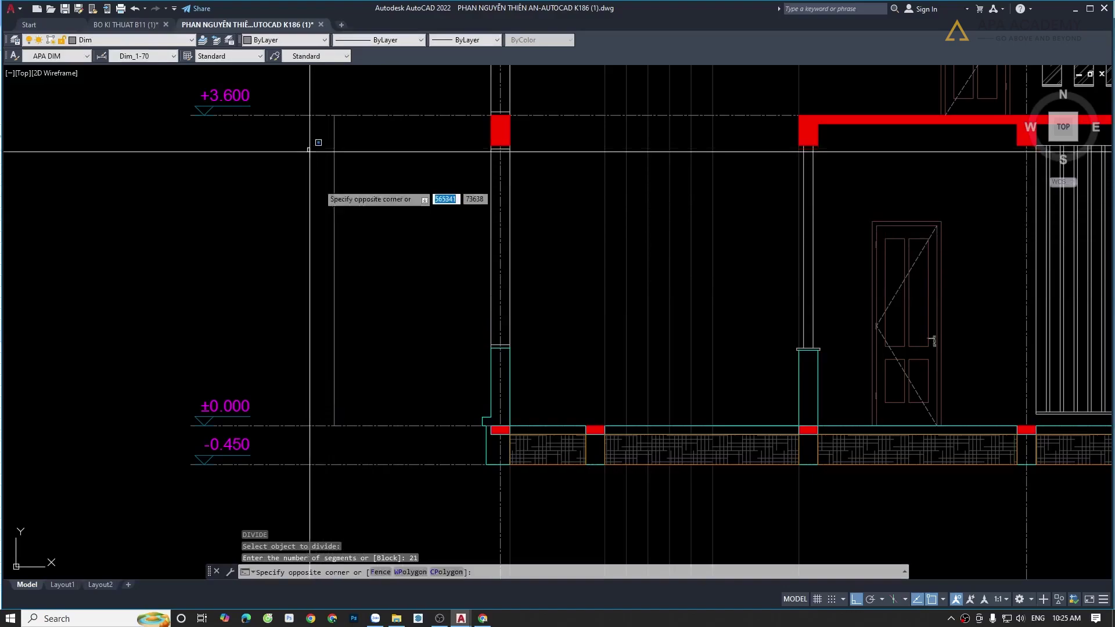
pyautogui.click(374, 388)
pyautogui.press('Escape')
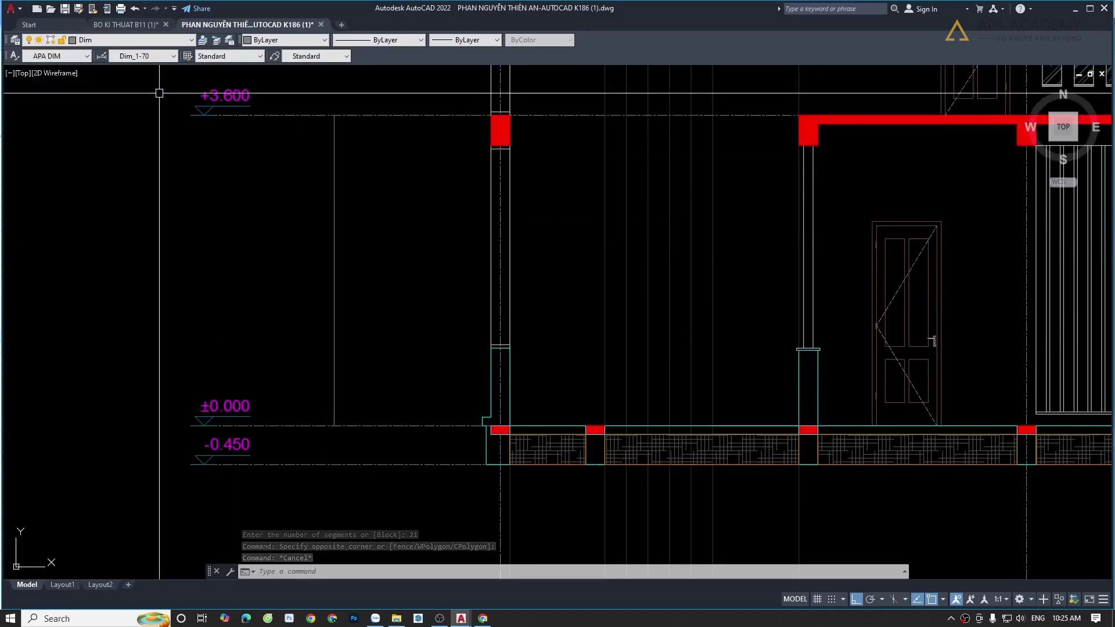
# - Show the classic menu bar and set the point style to a plus marker
pyautogui.click(174, 8)
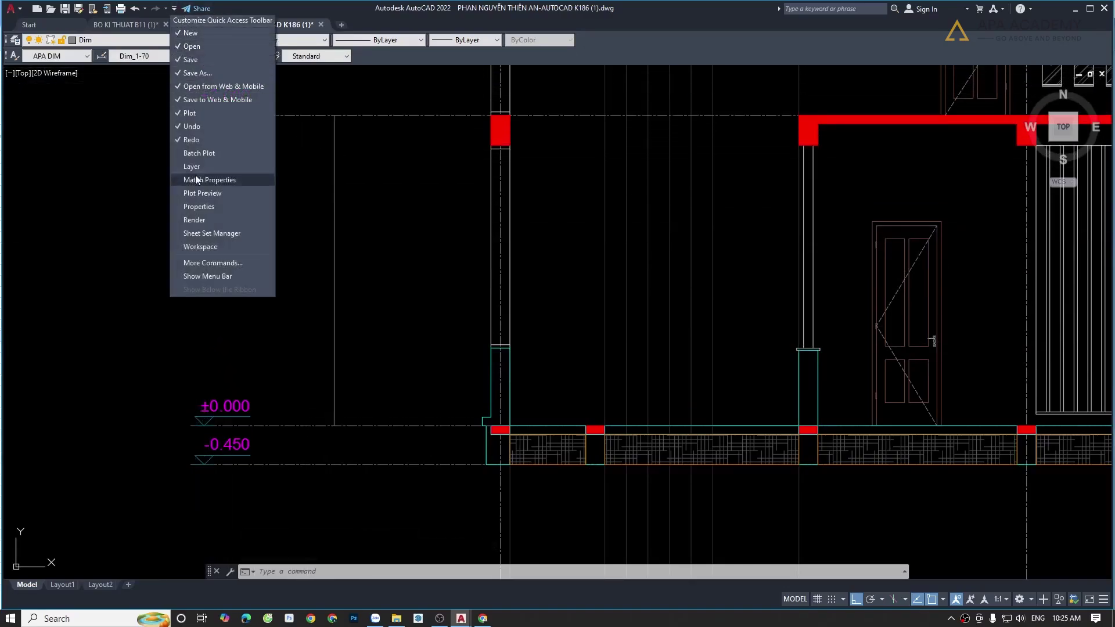
pyautogui.click(211, 276)
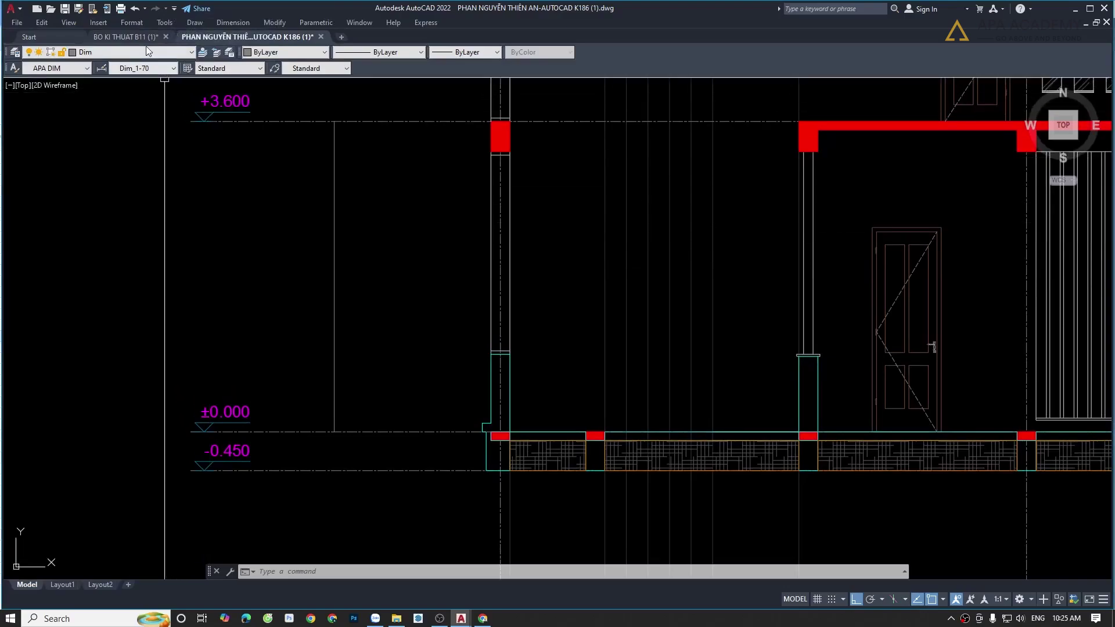
pyautogui.click(131, 23)
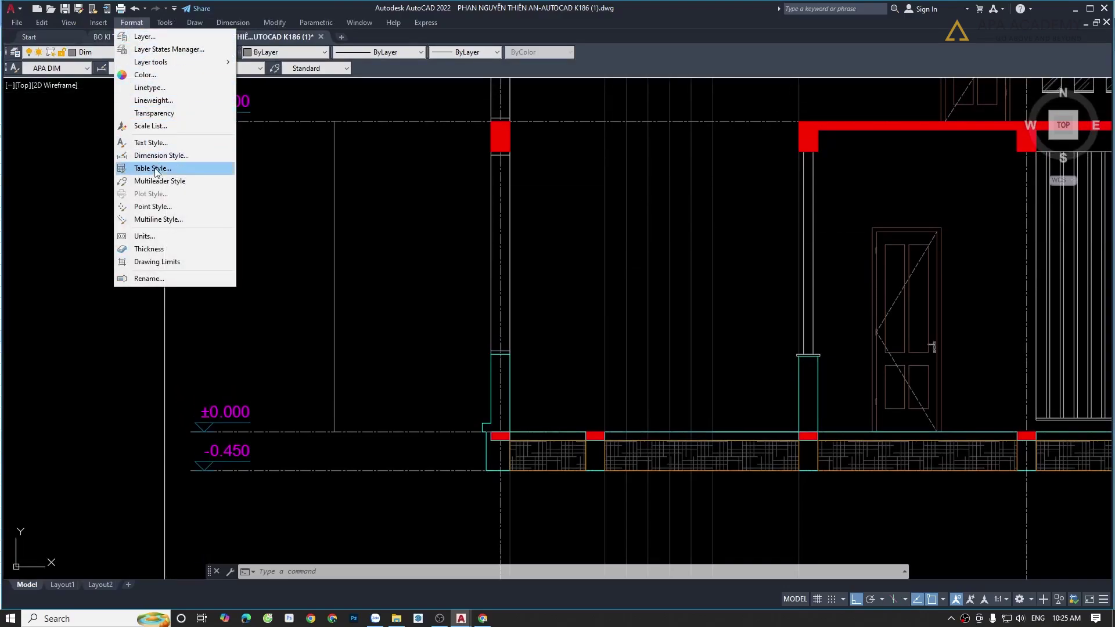
pyautogui.click(153, 207)
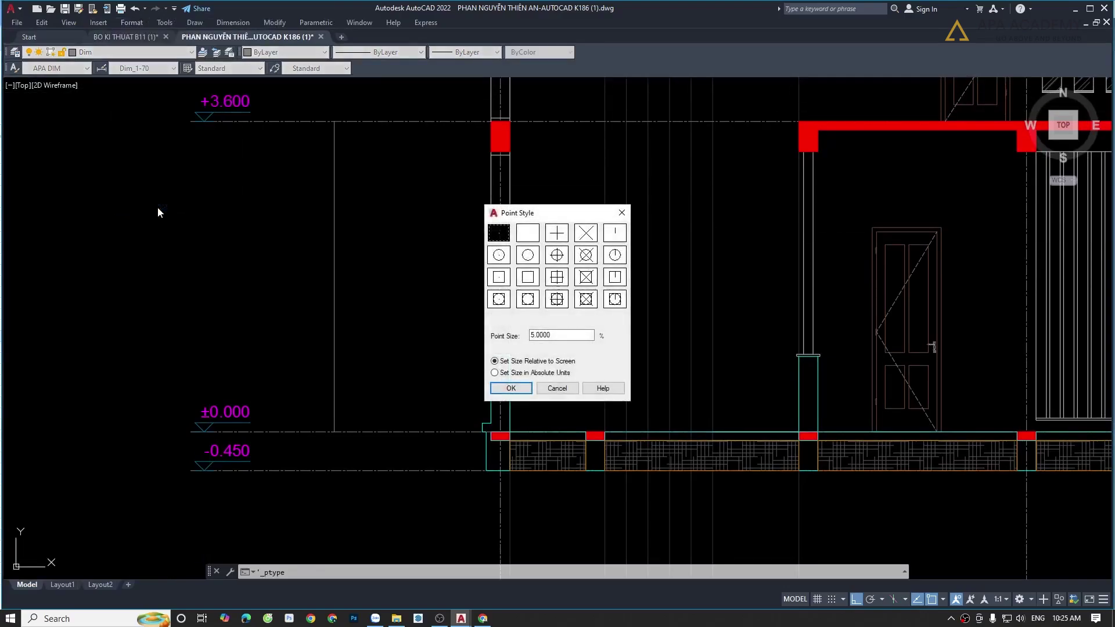
pyautogui.moveTo(550, 216); pyautogui.dragTo(487, 207)
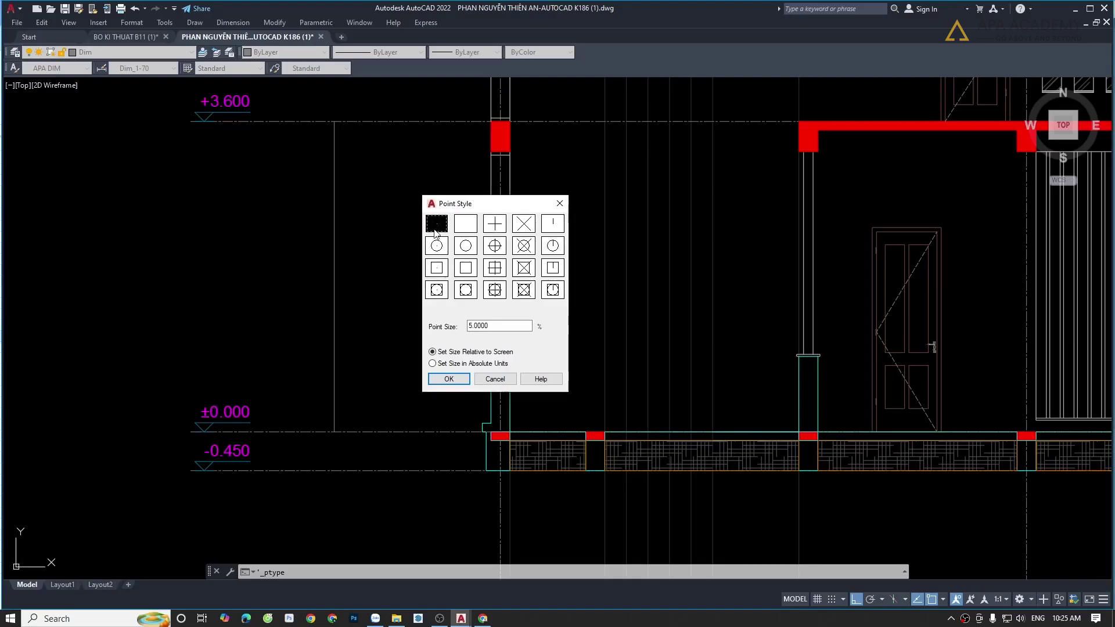
pyautogui.click(449, 379)
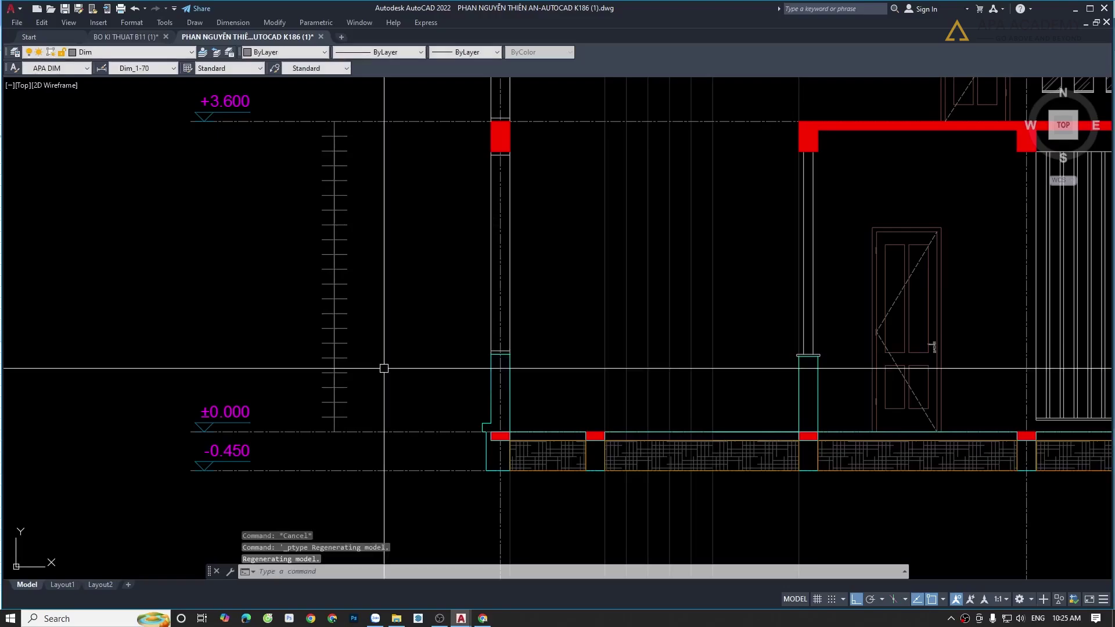
pyautogui.click(347, 236)
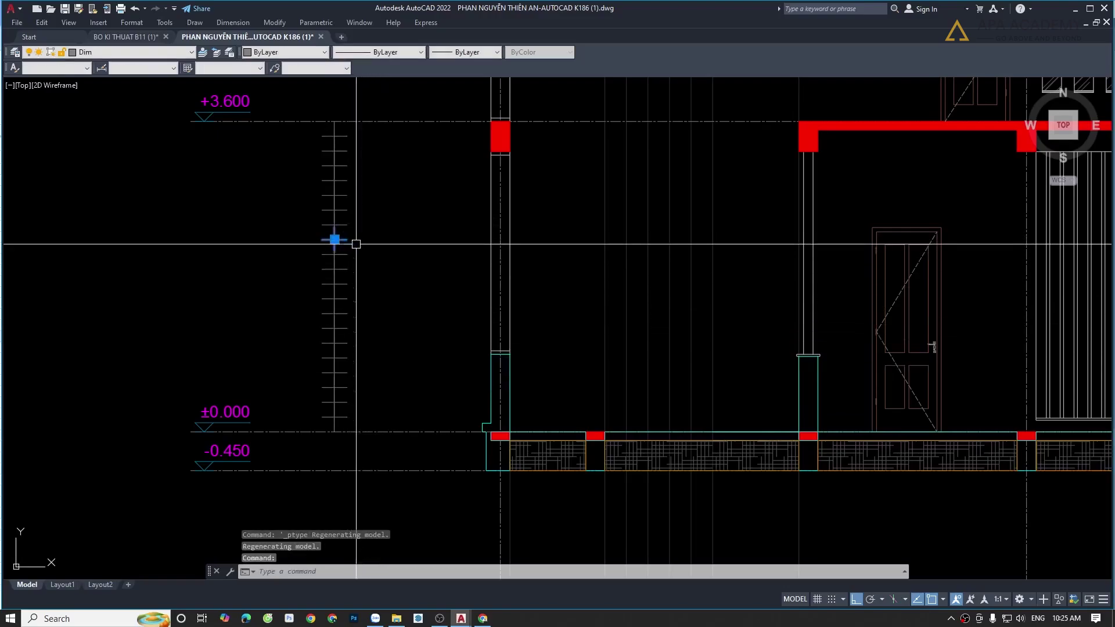
pyautogui.press('Escape')
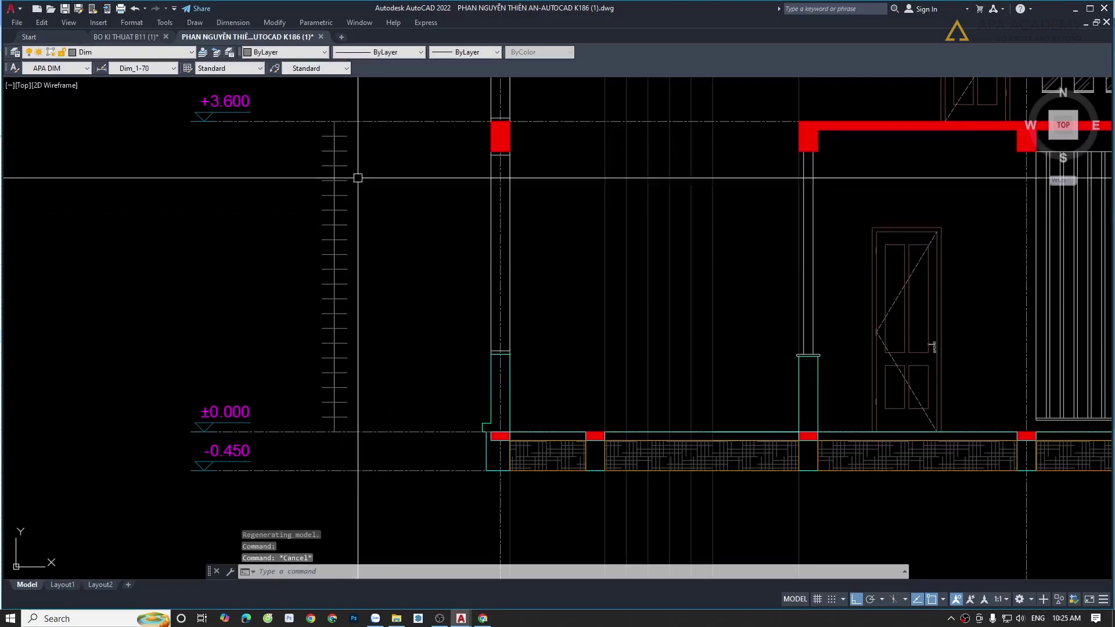
# - Place a horizontal construction line at the ±0.000 level
pyautogui.moveTo(383, 375); pyautogui.dragTo(394, 315, button='middle')
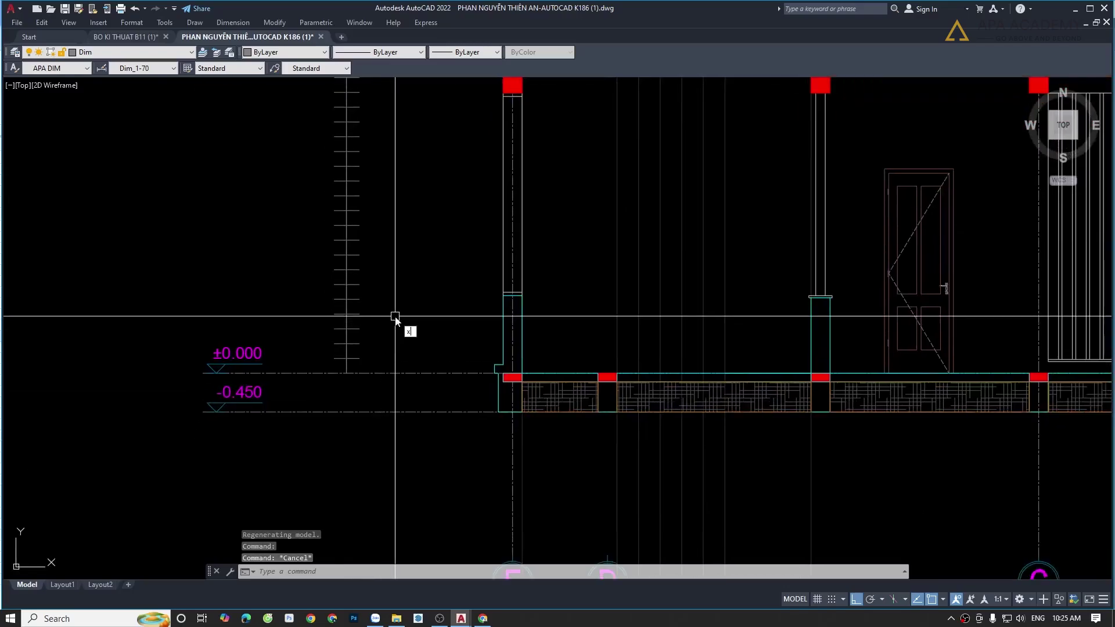
pyautogui.press('Return')
pyautogui.scroll(2, 378, 349)
pyautogui.scroll(3, 368, 373)
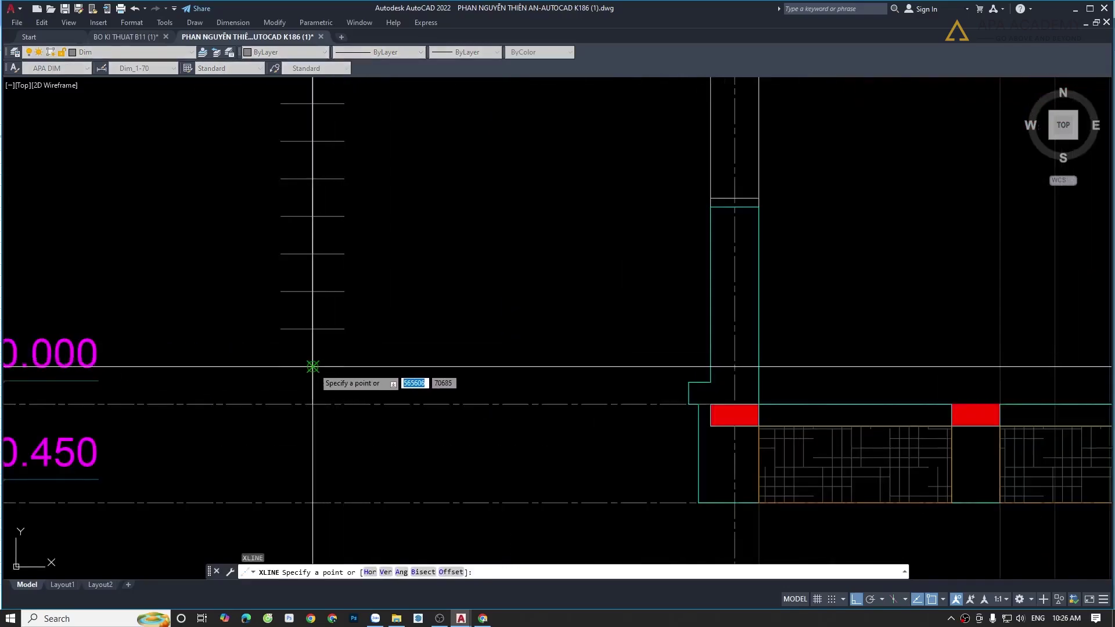
pyautogui.click(314, 367)
pyautogui.press('Escape')
pyautogui.click(473, 323)
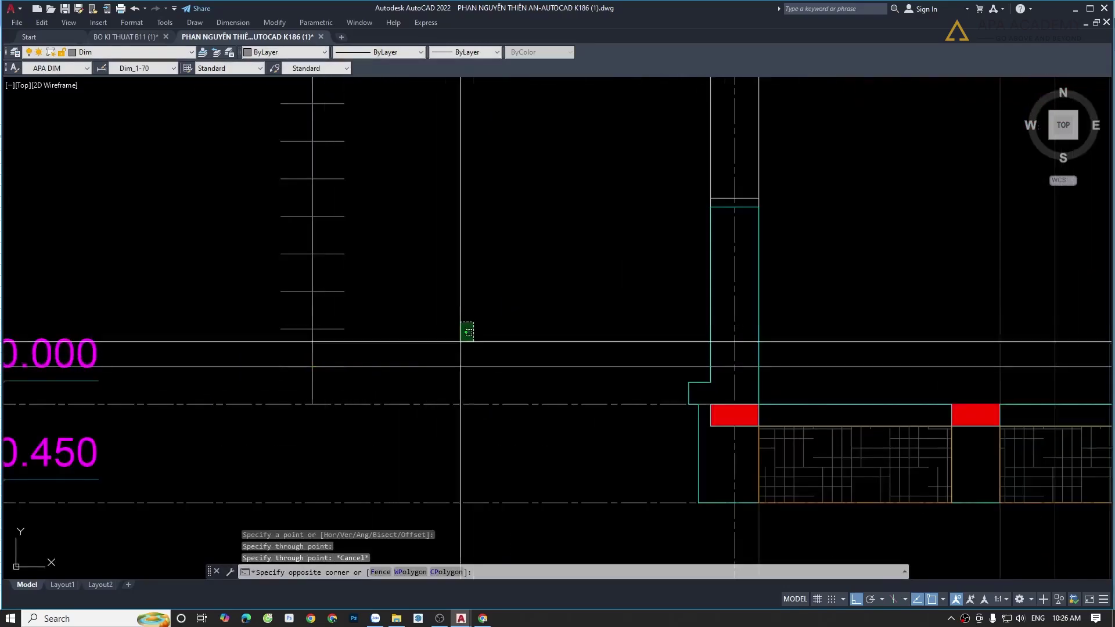
# - Copy the horizontal line up two step heights
pyautogui.click(438, 378)
pyautogui.write('c')
pyautogui.press('Return')
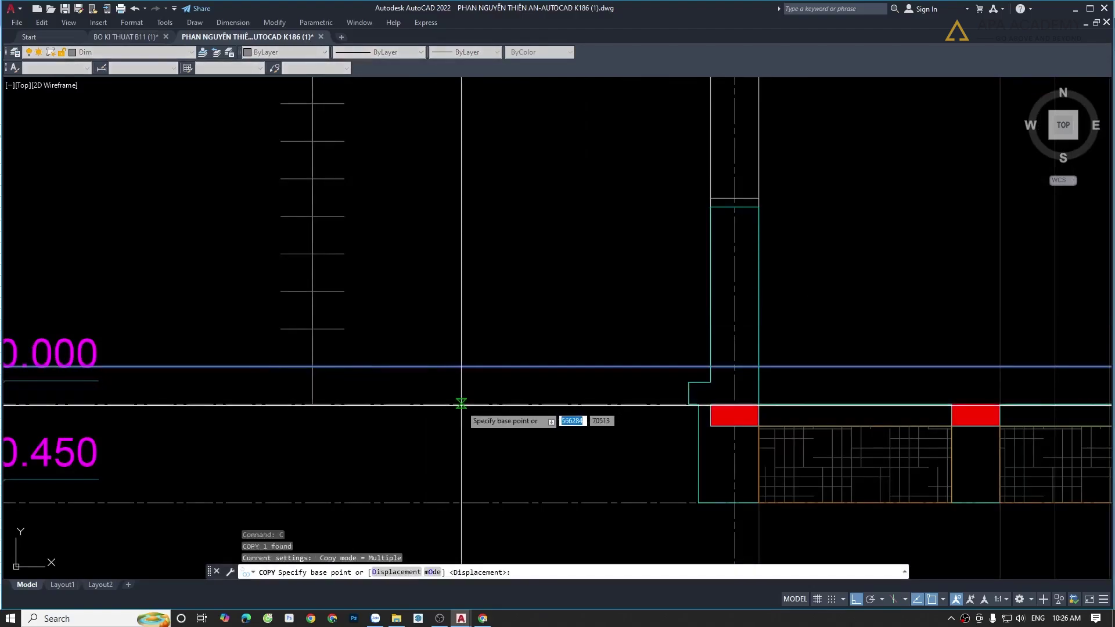
pyautogui.click(462, 403)
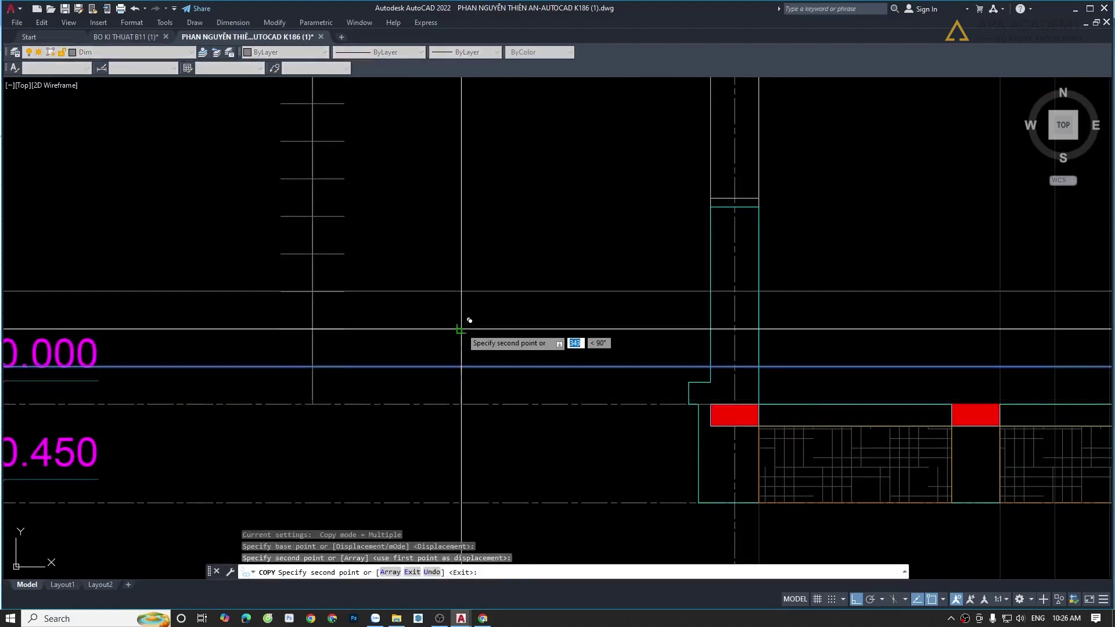
pyautogui.click(469, 320)
pyautogui.click(469, 283)
pyautogui.moveTo(459, 292); pyautogui.dragTo(436, 379, button='middle')
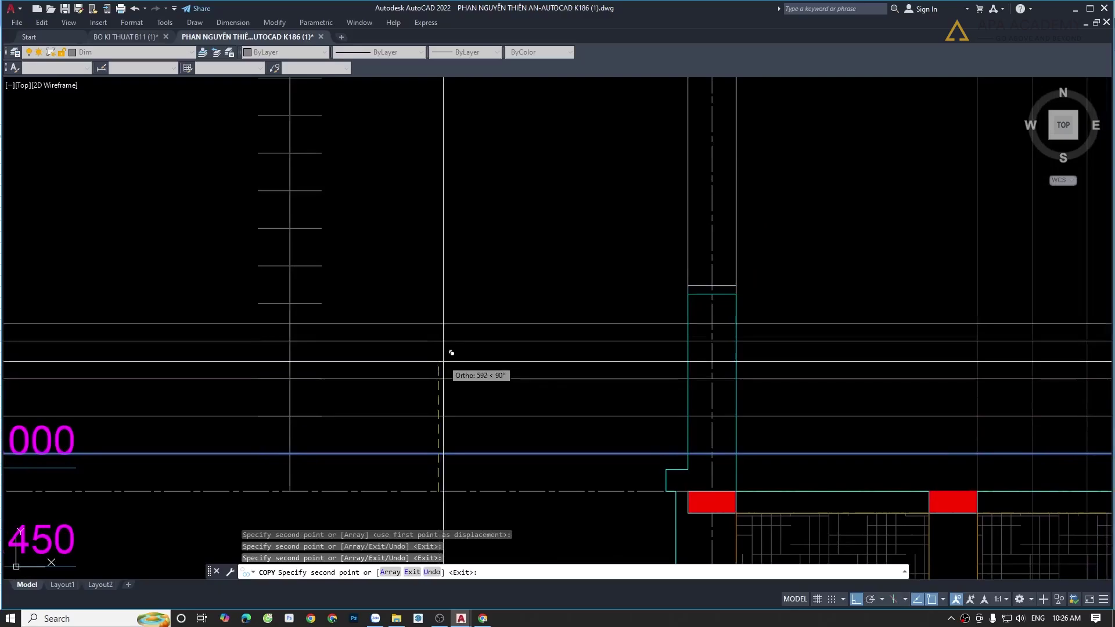
pyautogui.press('Escape')
# - Copy the group of four horizontal lines upward to fill the levels up to +3.600
pyautogui.click(470, 300)
pyautogui.click(440, 452)
pyautogui.press('space')
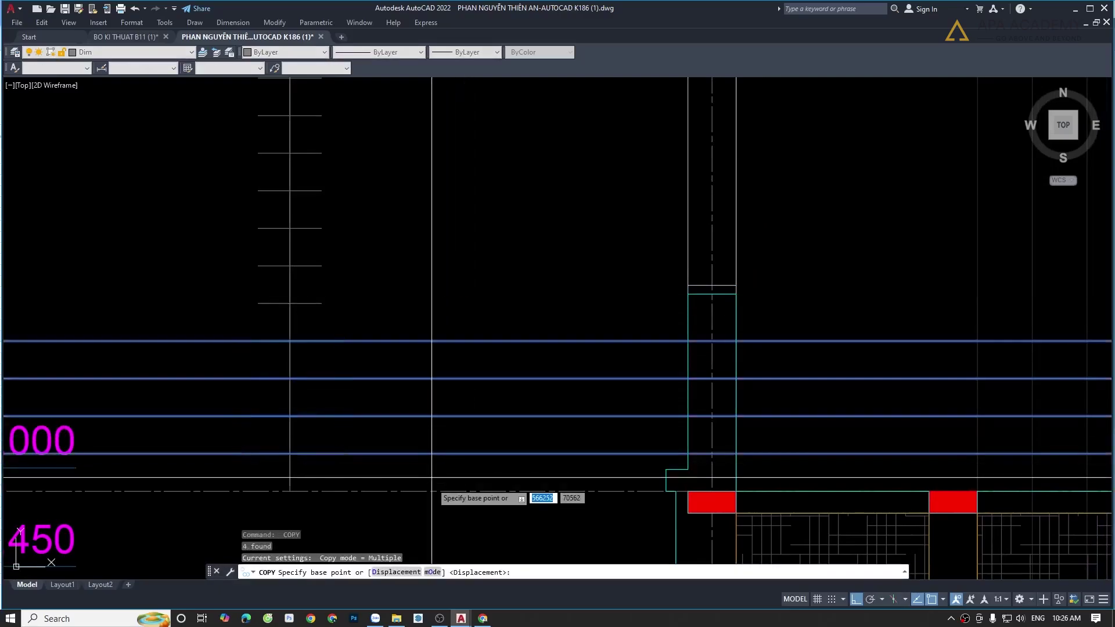
pyautogui.click(429, 491)
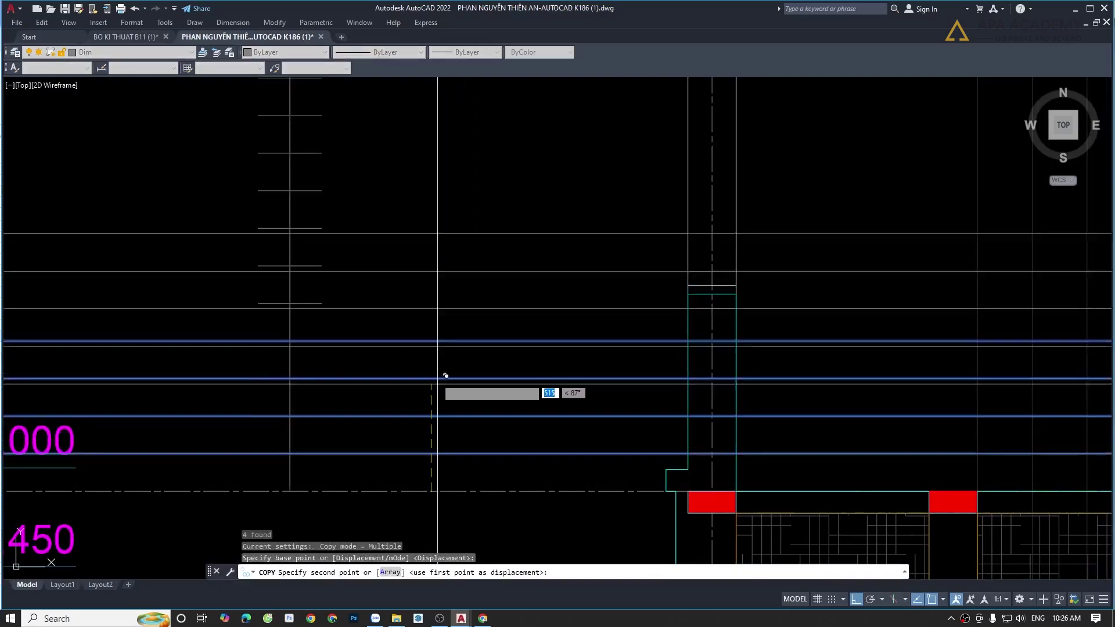
pyautogui.click(439, 328)
pyautogui.moveTo(439, 328)
pyautogui.mouseDown(button='middle')
pyautogui.moveTo(411, 442)
pyautogui.moveTo(410, 346)
pyautogui.moveTo(387, 467)
pyautogui.mouseUp(button='middle')
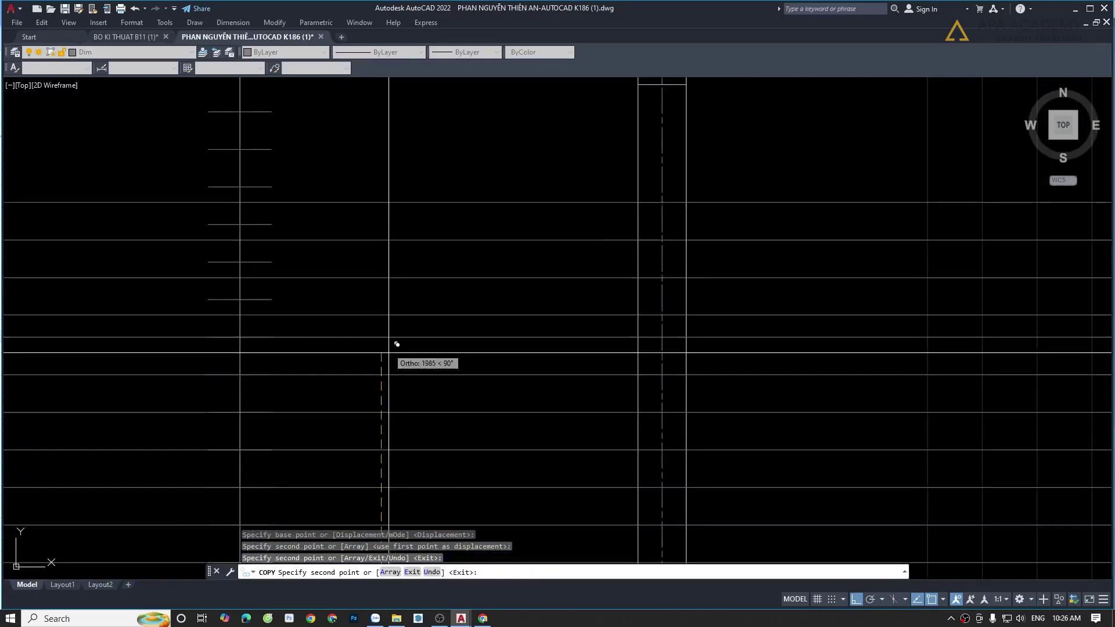
pyautogui.scroll(-3, 385, 329)
pyautogui.moveTo(386, 328); pyautogui.dragTo(373, 380, button='middle')
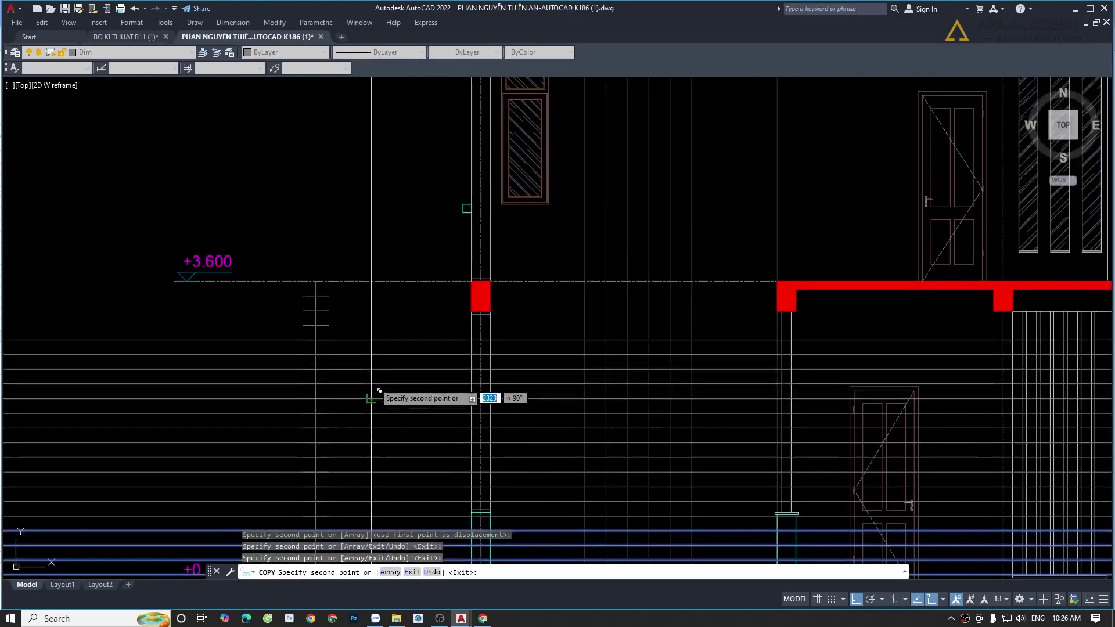
pyautogui.scroll(3, 371, 349)
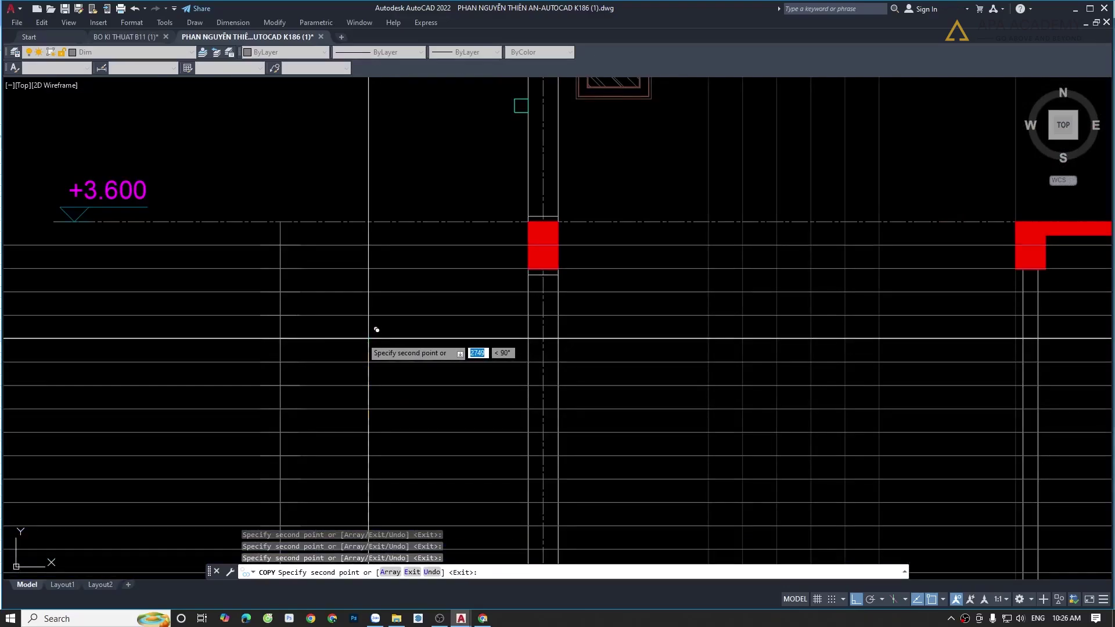
pyautogui.press('Escape')
pyautogui.scroll(-2, 442, 335)
pyautogui.moveTo(409, 421)
pyautogui.mouseDown(button='middle')
pyautogui.moveTo(453, 332)
pyautogui.moveTo(401, 257)
pyautogui.mouseUp(button='middle')
pyautogui.scroll(-2, 453, 331)
# - Match the horizontal step-height lines to the dark grey guide line's properties
pyautogui.moveTo(498, 346); pyautogui.dragTo(439, 321, button='middle')
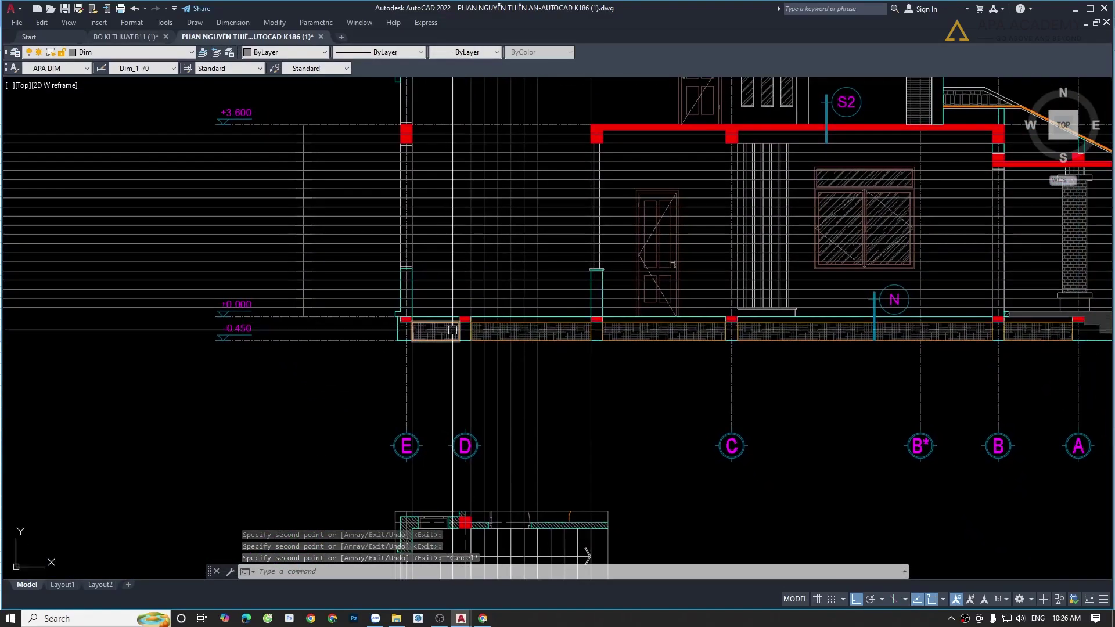
pyautogui.write('ma')
pyautogui.press('space')
pyautogui.click(537, 395)
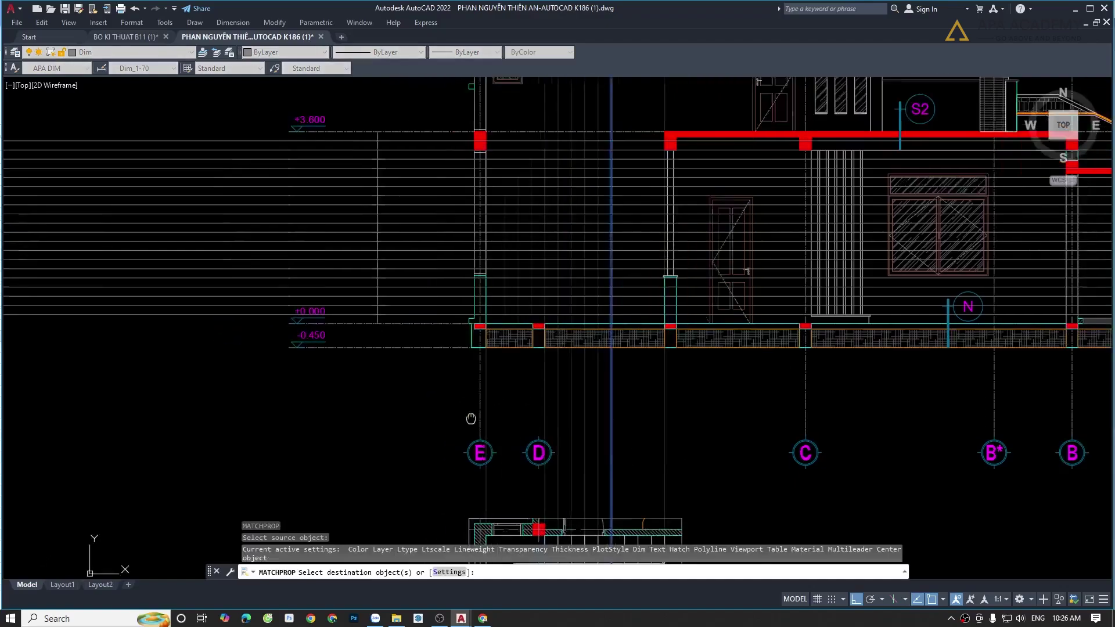
pyautogui.moveTo(399, 404); pyautogui.dragTo(597, 425, button='middle')
pyautogui.click(252, 387)
pyautogui.moveTo(210, 193); pyautogui.dragTo(219, 137)
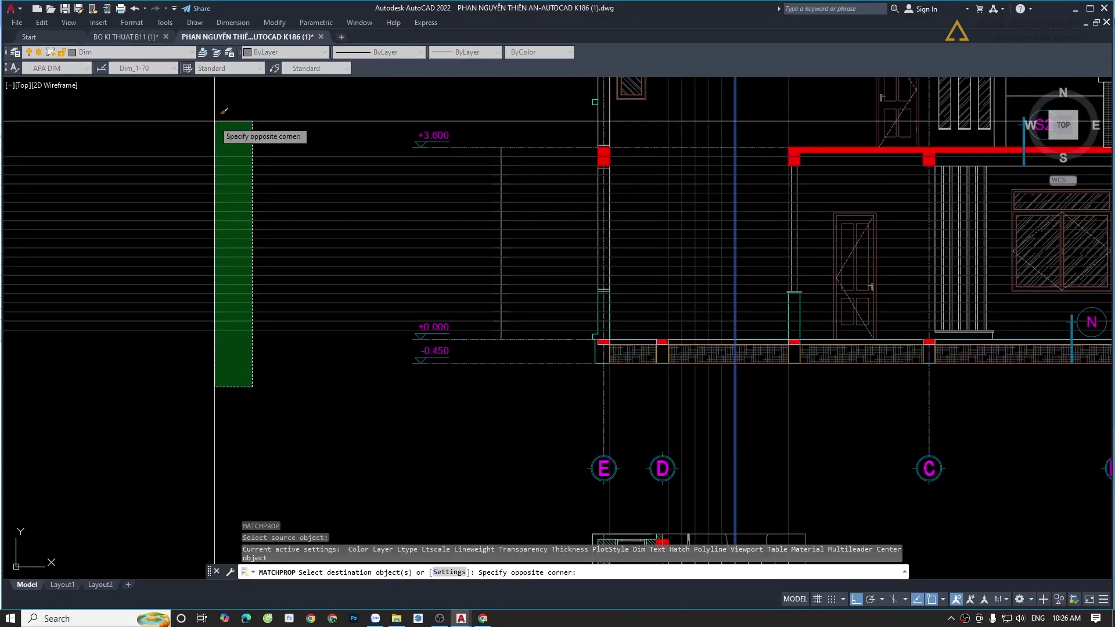
pyautogui.click(219, 137)
pyautogui.moveTo(244, 229); pyautogui.dragTo(319, 295, button='middle')
pyautogui.press('Escape')
# - Reselect the horizontal lines and send them to the back with DRAWORDER
pyautogui.click(279, 441)
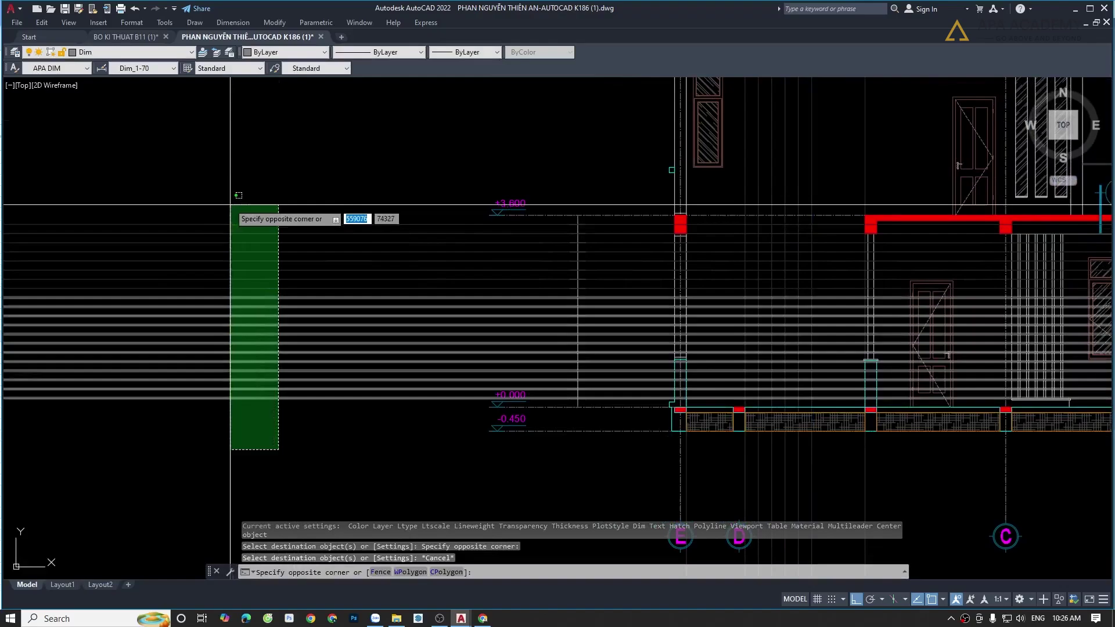
pyautogui.click(229, 199)
pyautogui.write('DR')
pyautogui.press('Return')
pyautogui.write('b')
pyautogui.press('Return')
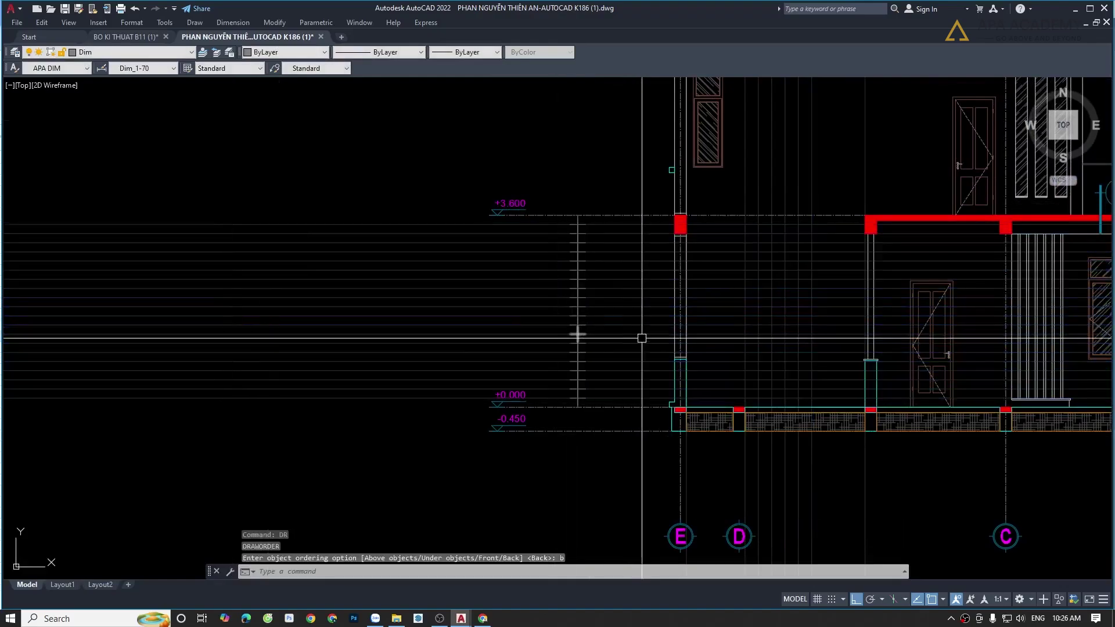
pyautogui.moveTo(641, 337); pyautogui.dragTo(360, 280, button='middle')
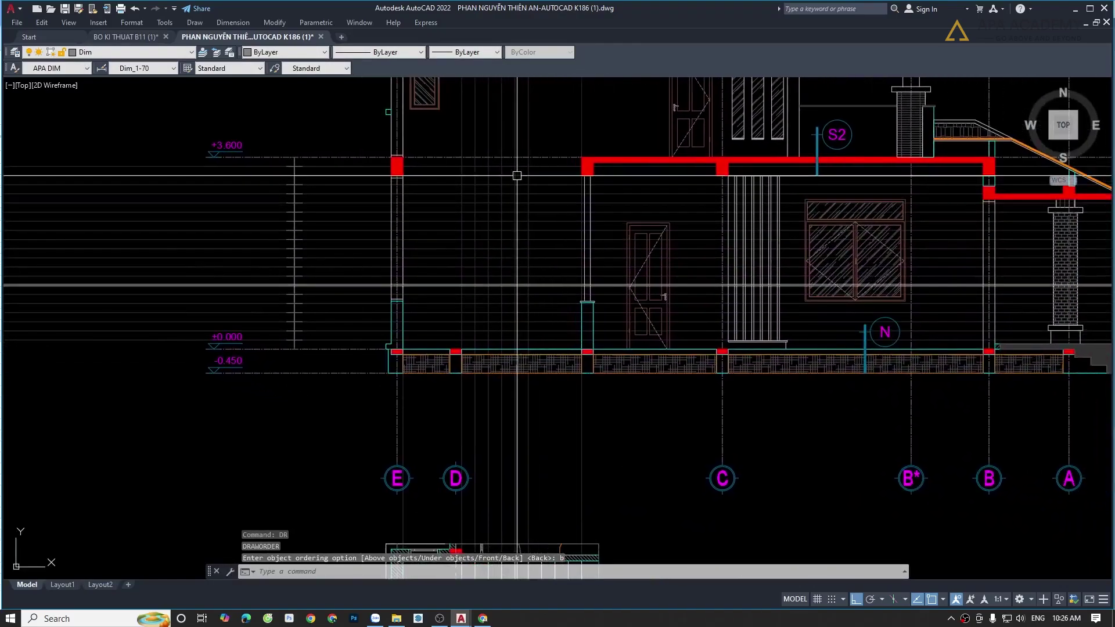
pyautogui.scroll(2, 515, 171)
pyautogui.scroll(-4, 478, 300)
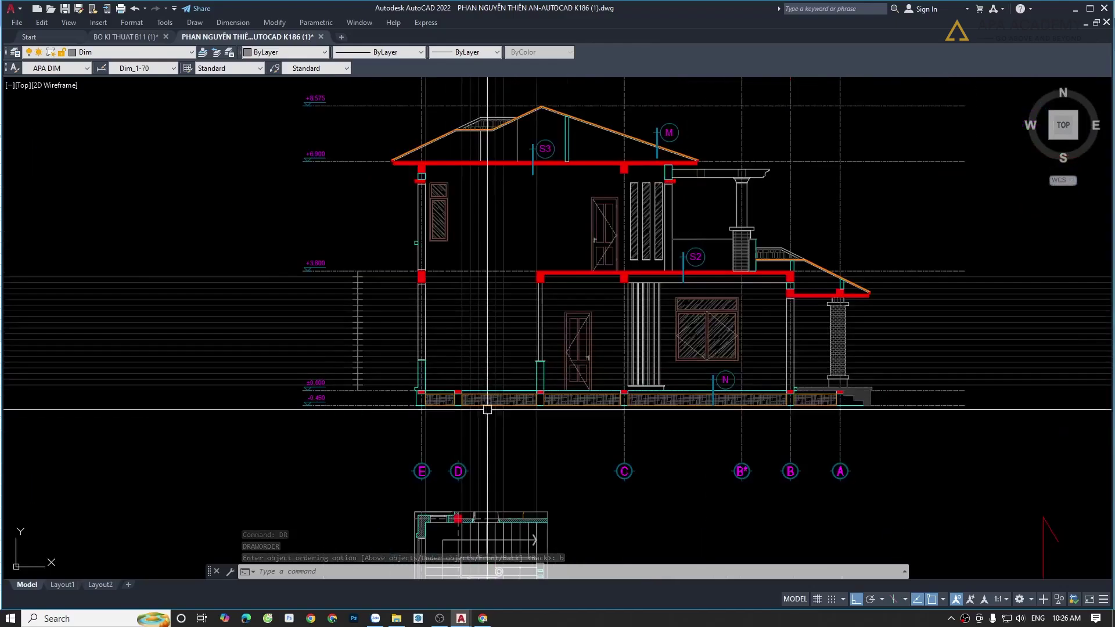
pyautogui.scroll(1, 478, 444)
pyautogui.scroll(1, 477, 444)
pyautogui.scroll(1, 477, 444)
pyautogui.moveTo(482, 447); pyautogui.dragTo(485, 412, button='middle')
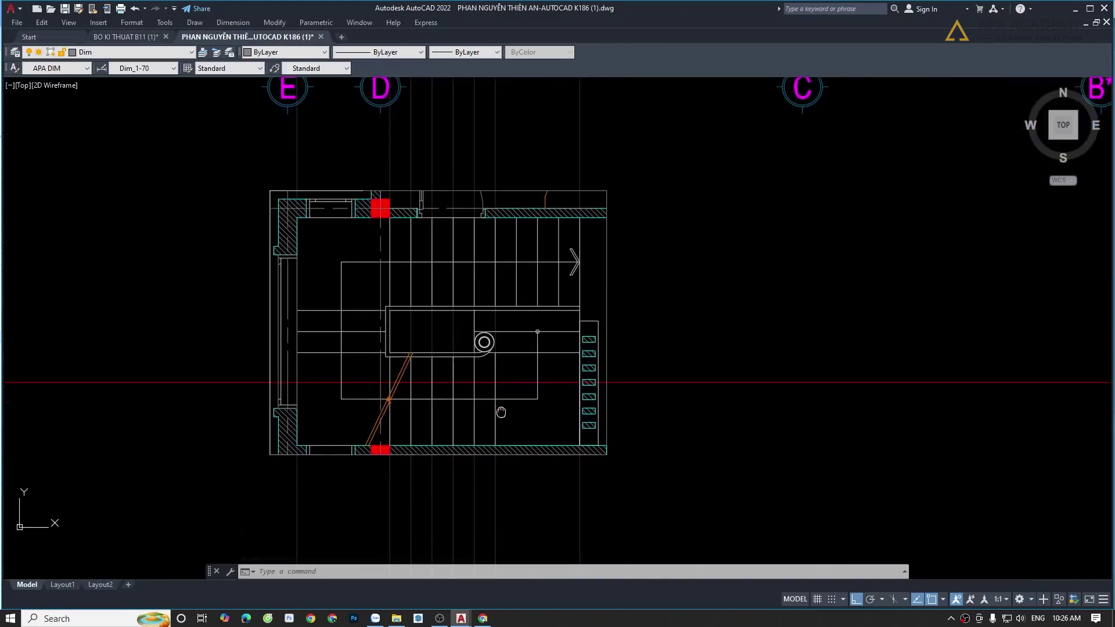
pyautogui.scroll(1, 509, 448)
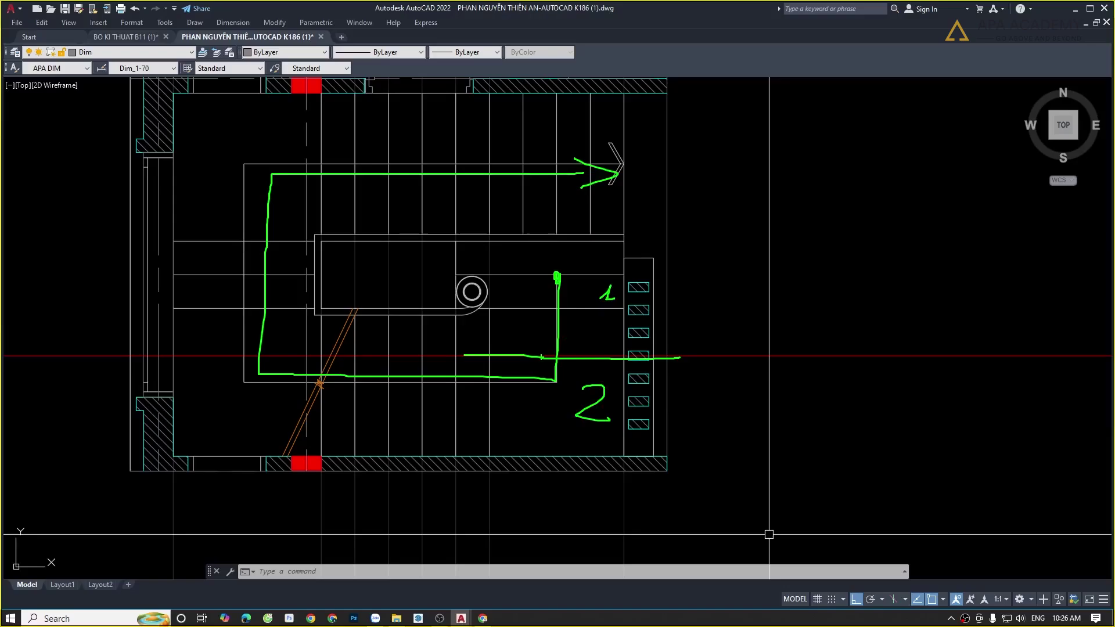
pyautogui.press('Escape')
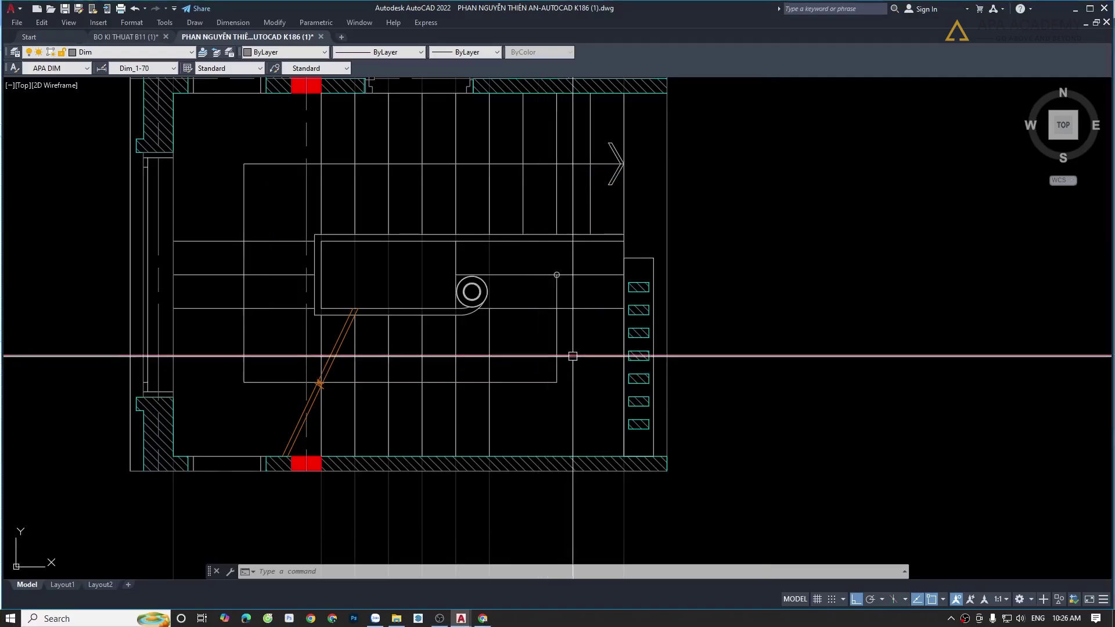
pyautogui.scroll(-5, 571, 348)
pyautogui.moveTo(575, 290); pyautogui.dragTo(522, 325, button='middle')
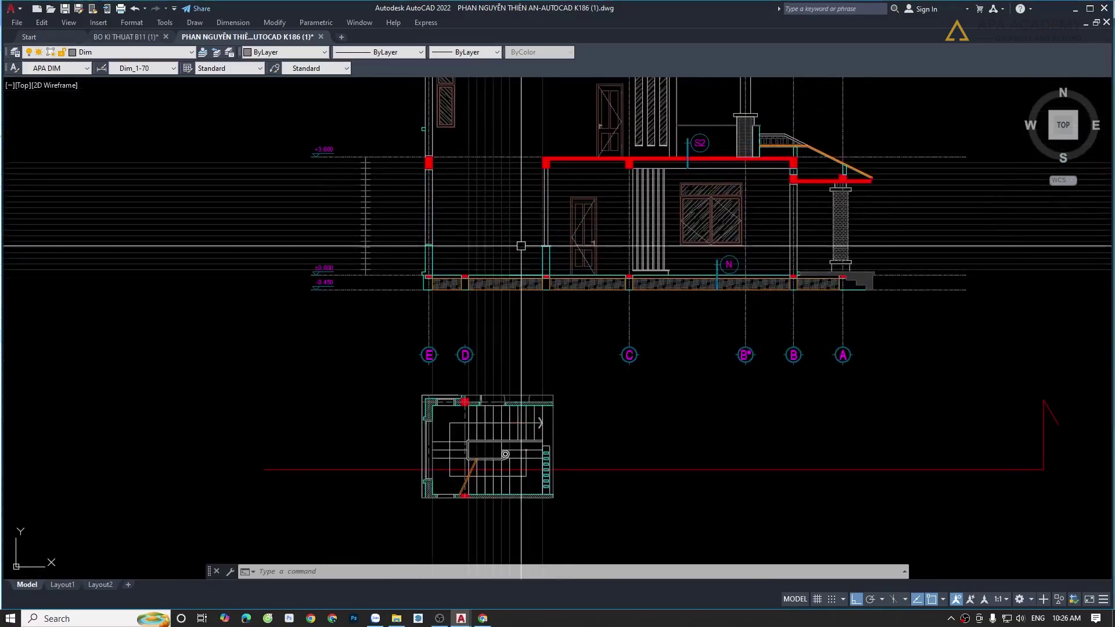
# - Select and check the horizontal lines above the wall base
pyautogui.scroll(5, 535, 314)
pyautogui.scroll(3, 534, 314)
pyautogui.click(526, 348)
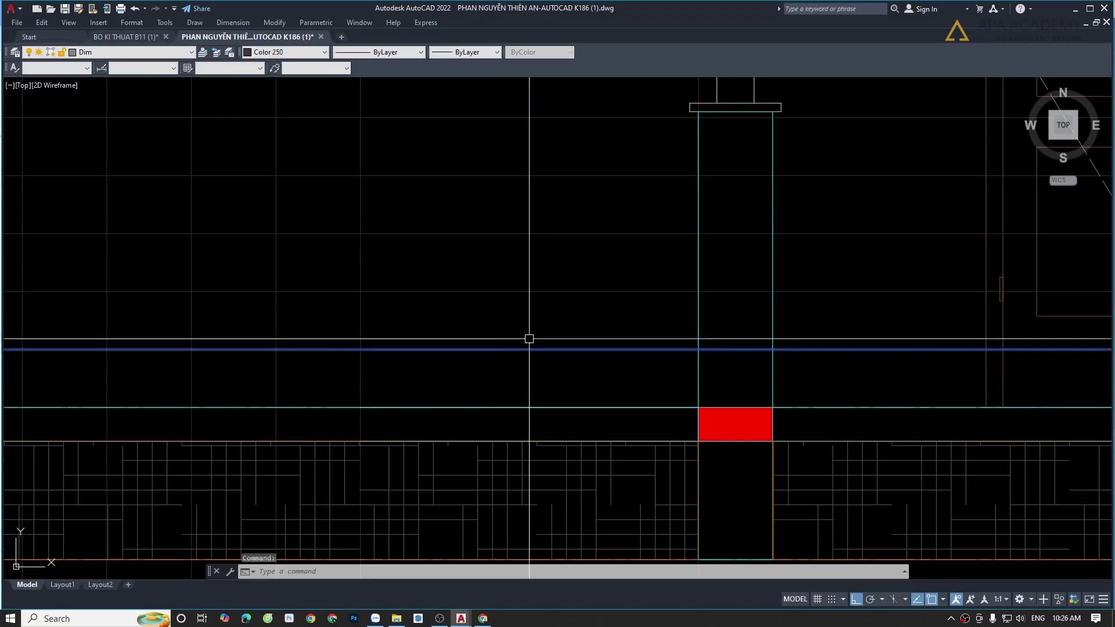
pyautogui.press('Escape')
pyautogui.click(523, 291)
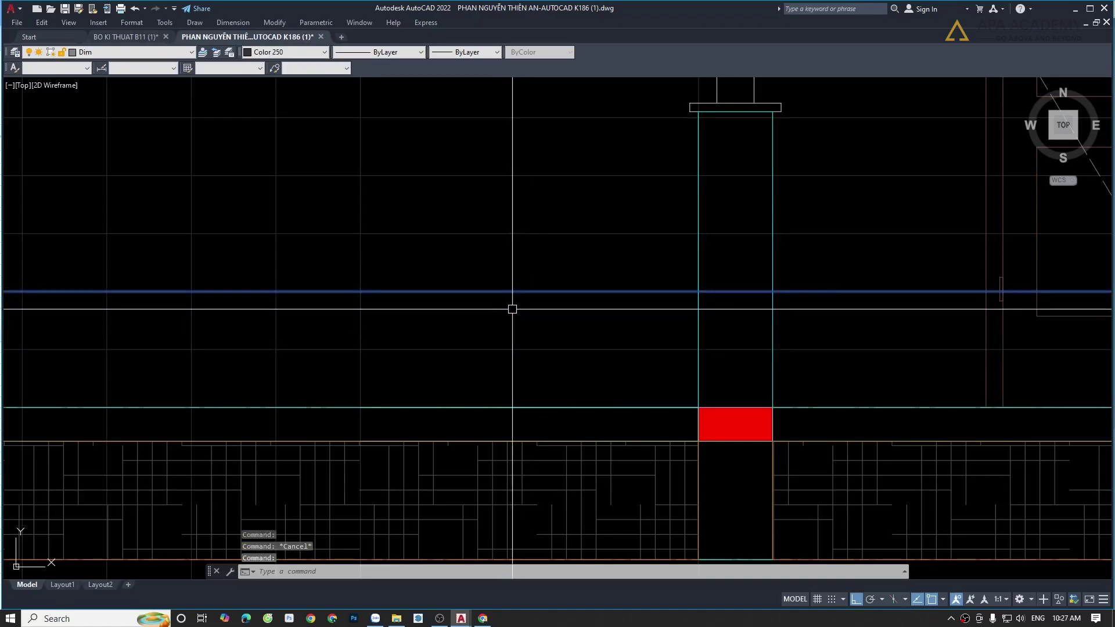
# - Pan down to inspect the stair plan's cut polyline, then clear the selection
pyautogui.scroll(-5, 508, 309)
pyautogui.moveTo(511, 337); pyautogui.dragTo(532, 162, button='middle')
pyautogui.moveTo(511, 401); pyautogui.dragTo(511, 323, button='middle')
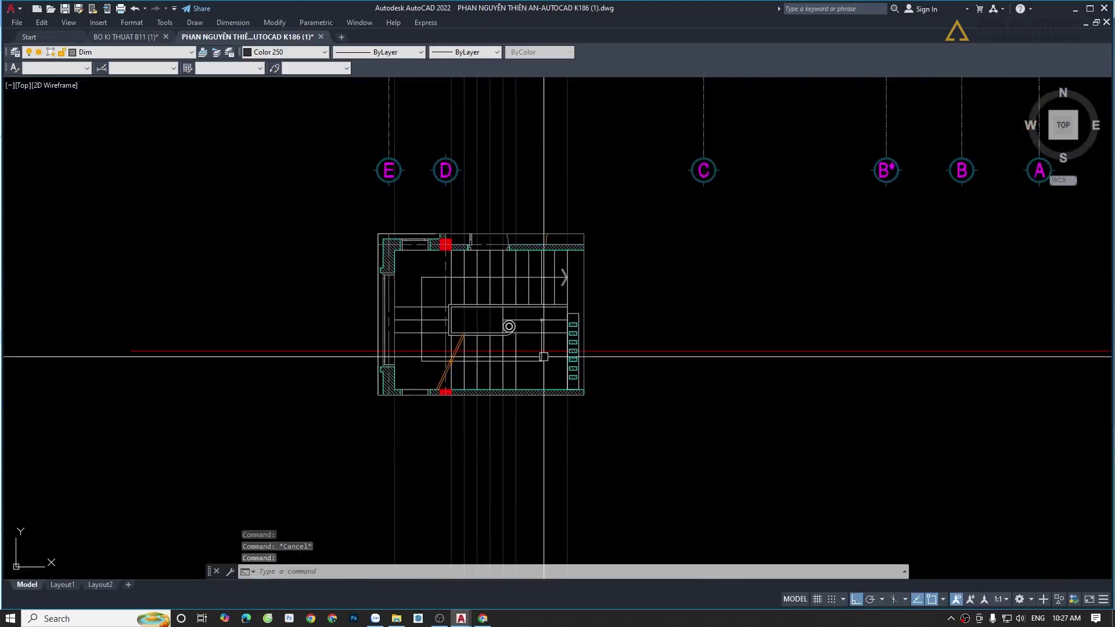
pyautogui.scroll(5, 522, 353)
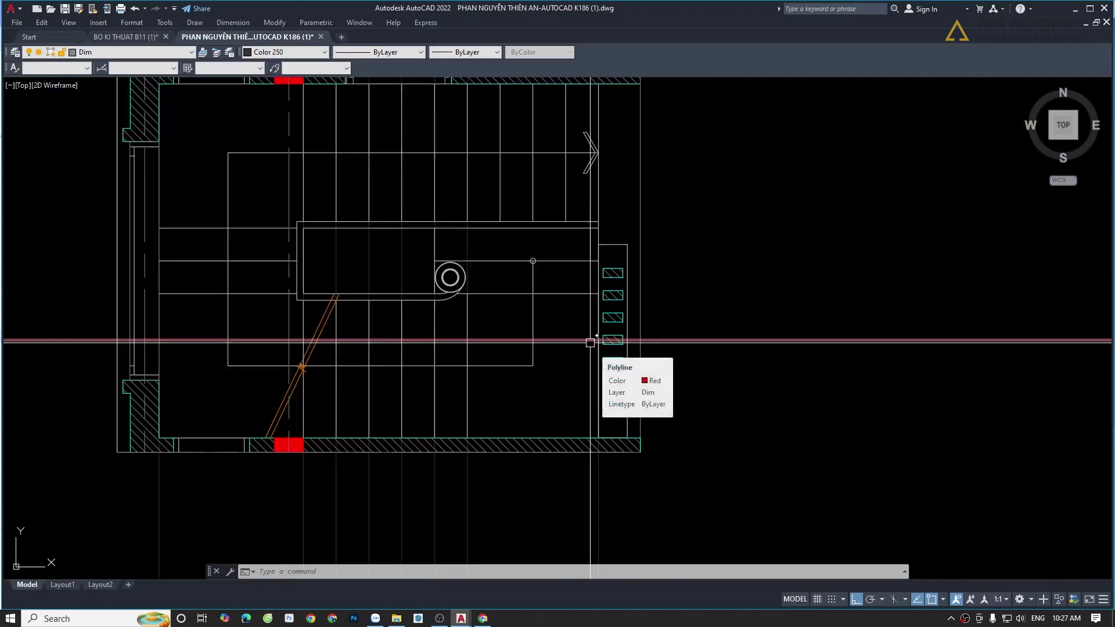
pyautogui.press('Escape')
# - Return to the column base in the section and show the layer list
pyautogui.scroll(-5, 589, 342)
pyautogui.moveTo(581, 233); pyautogui.dragTo(545, 581, button='middle')
pyautogui.press('Escape')
pyautogui.scroll(5, 473, 256)
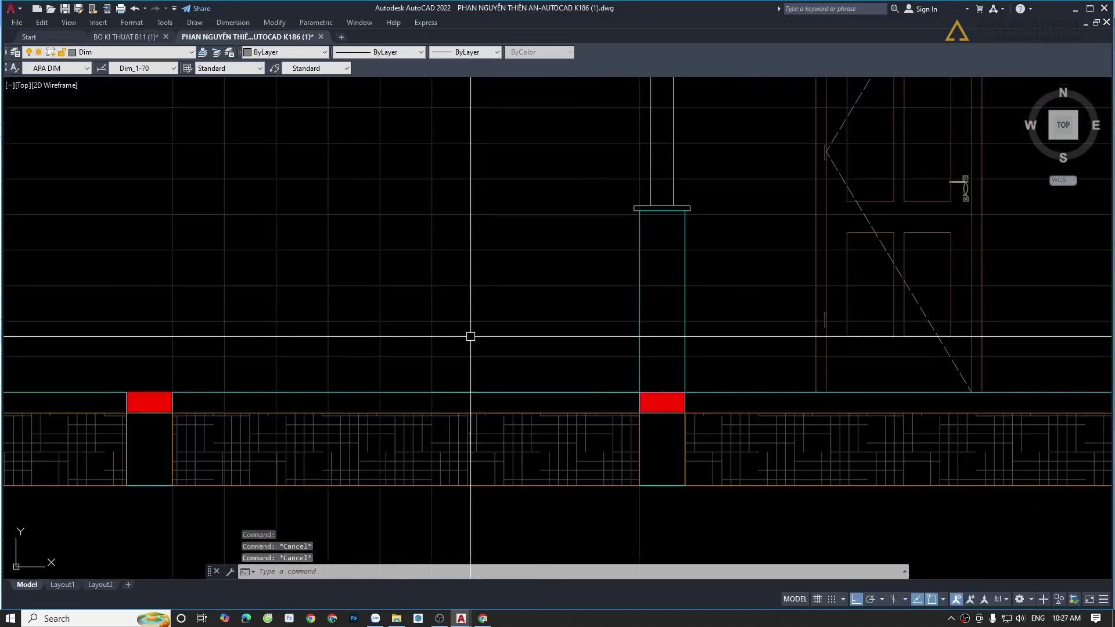
pyautogui.click(137, 51)
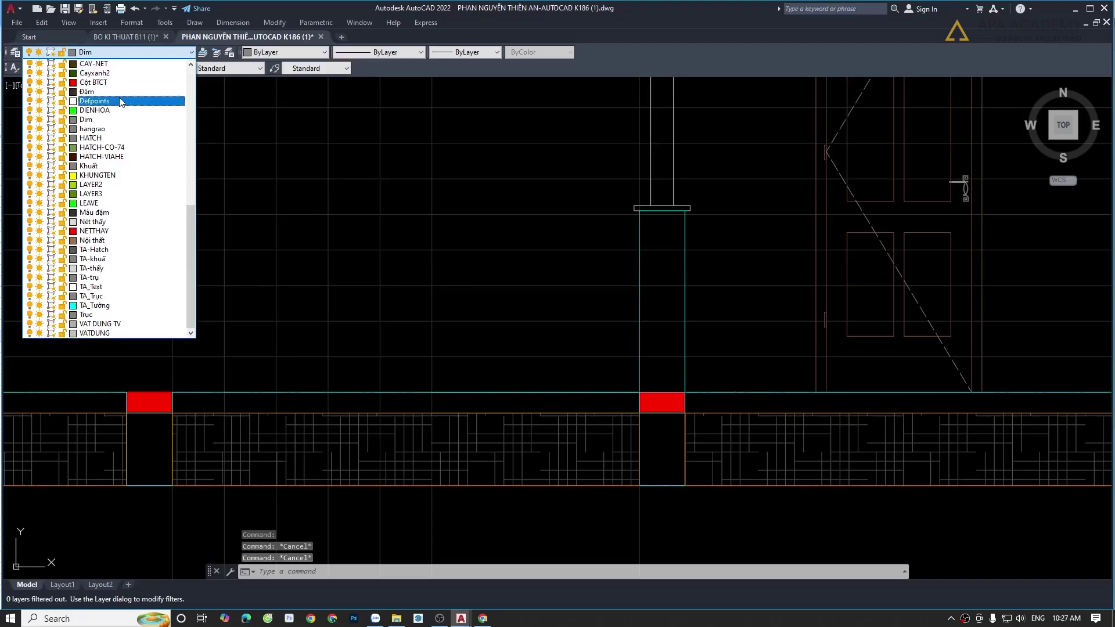
# - Make Cột BTCT the current layer and draw a red horizontal line beside the column
pyautogui.click(125, 83)
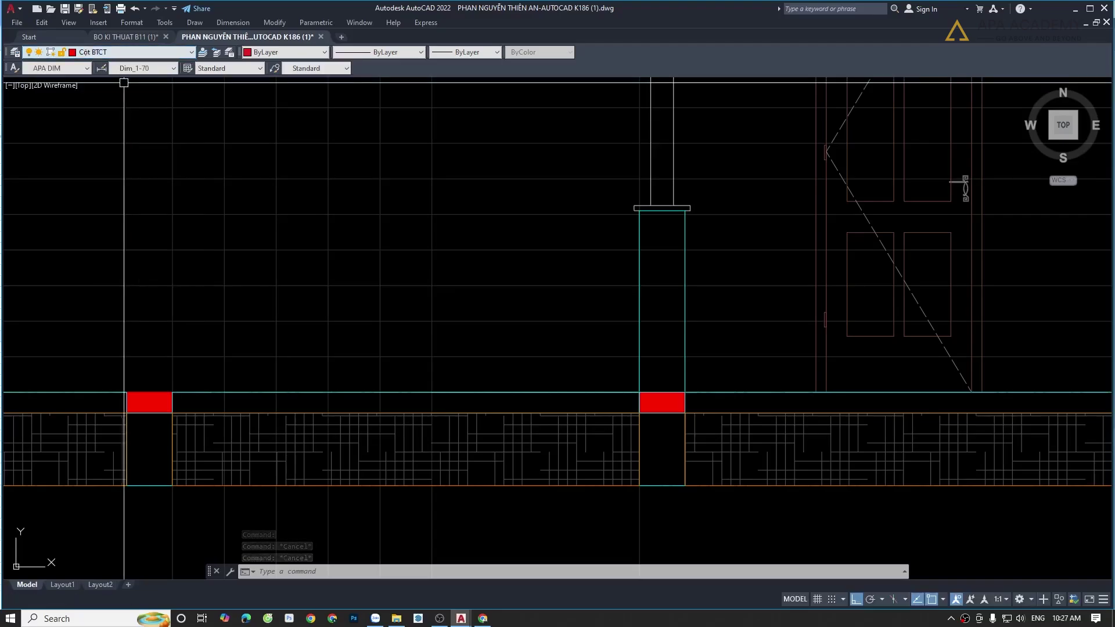
pyautogui.press('l')
pyautogui.press('Return')
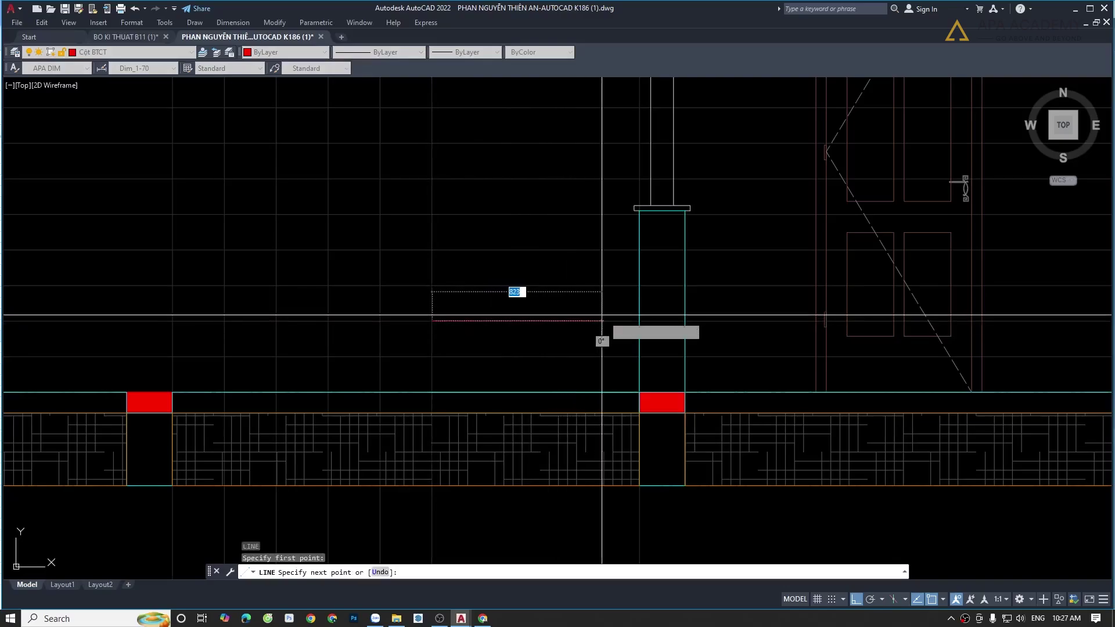
pyautogui.press('Escape')
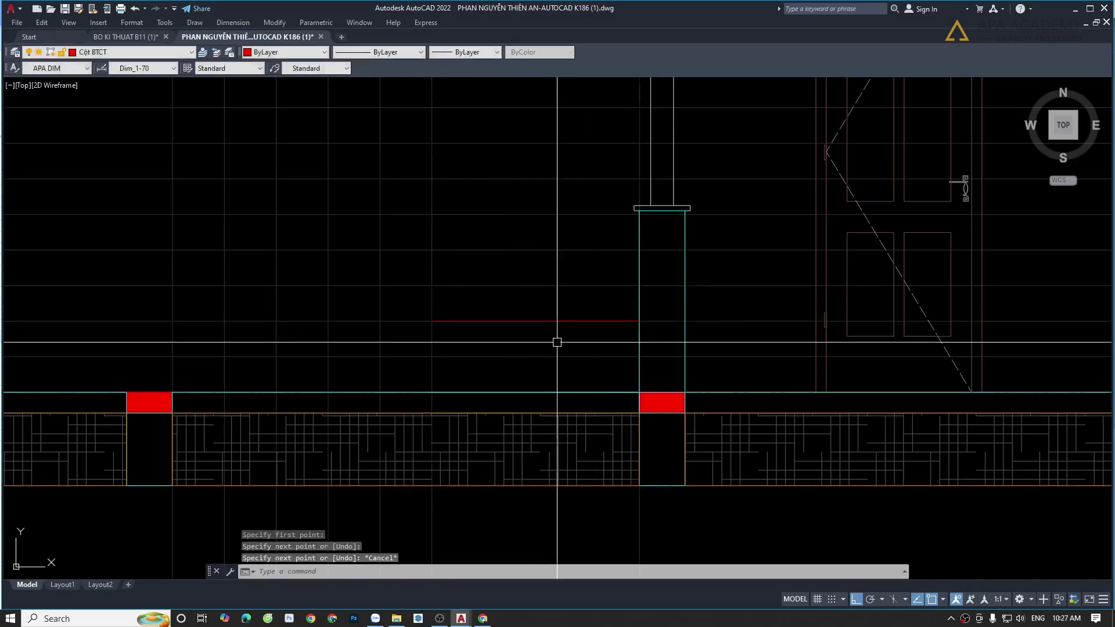
pyautogui.scroll(2, 556, 340)
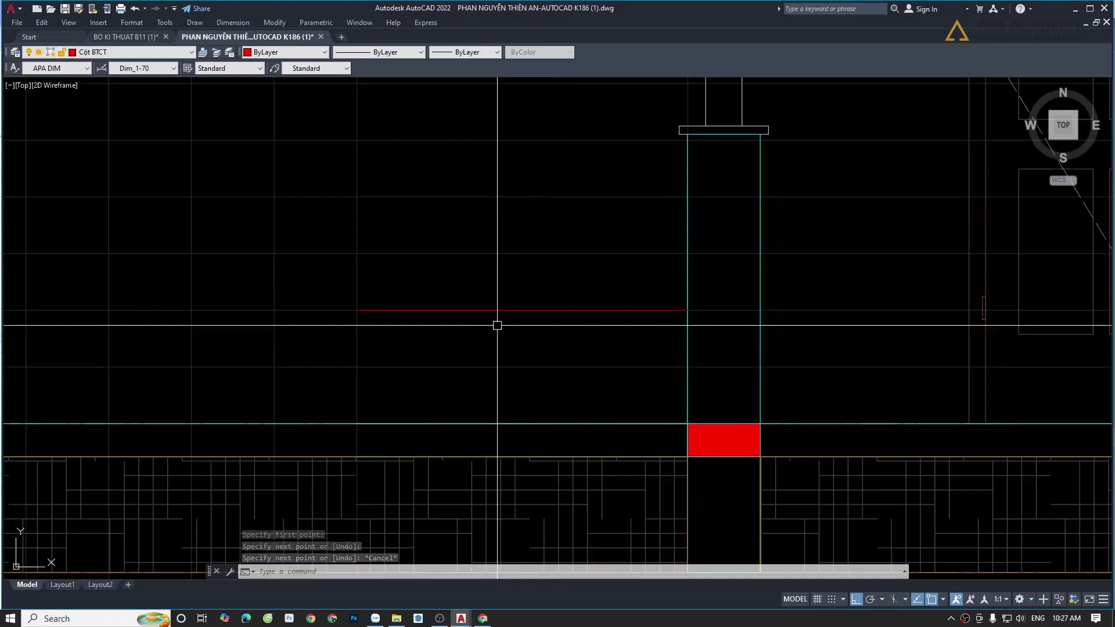
# - Offset the red line 100 downward
pyautogui.write('o')
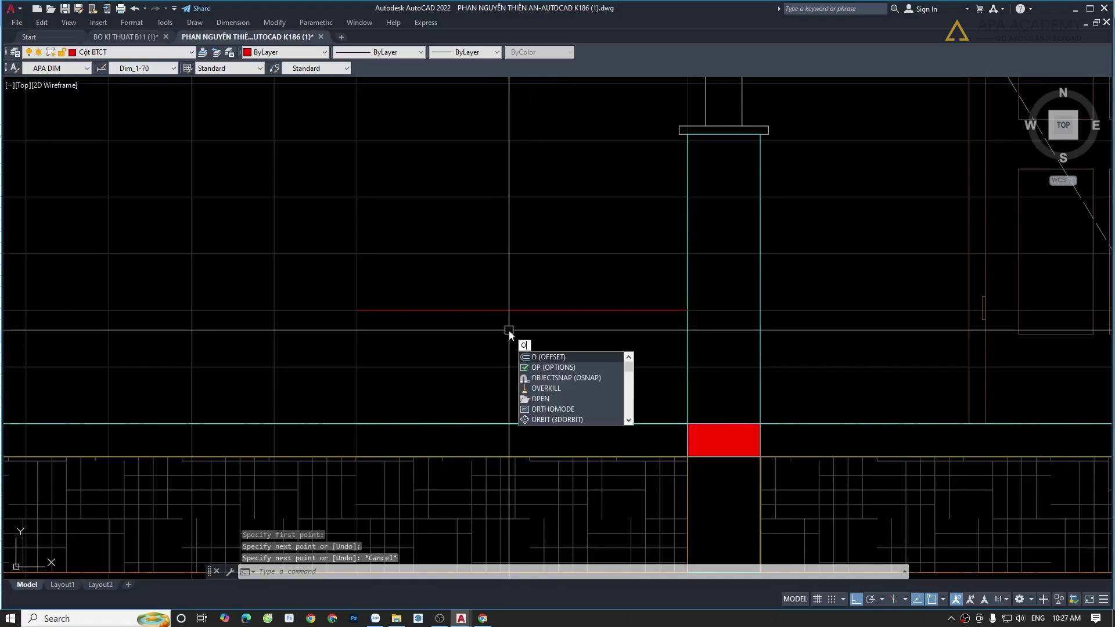
pyautogui.press('Return')
pyautogui.write('100')
pyautogui.press('Return')
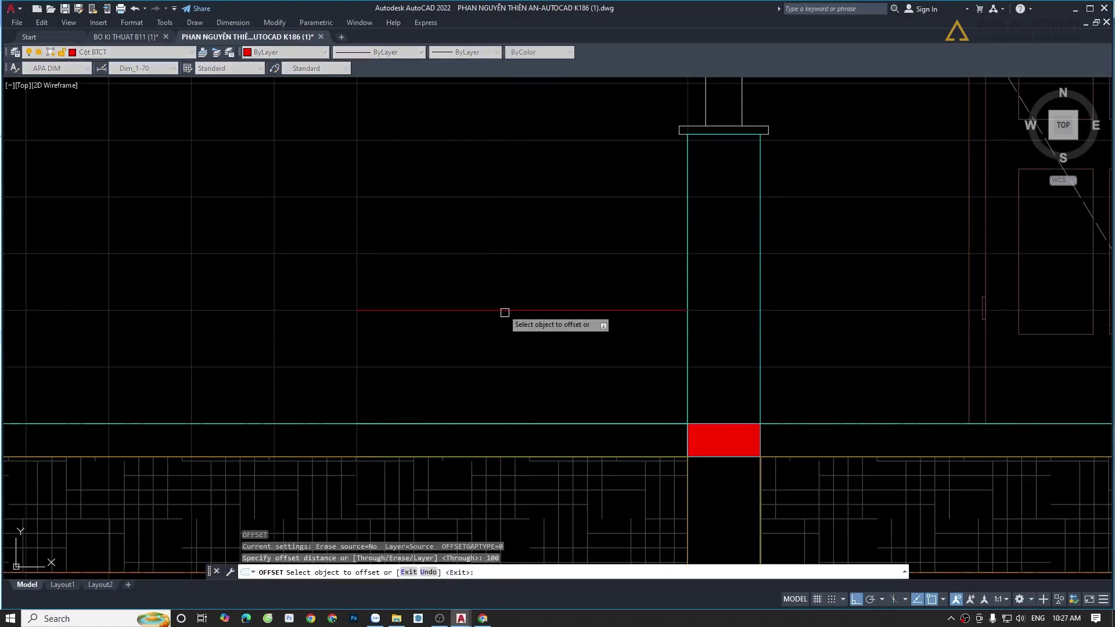
pyautogui.click(505, 311)
pyautogui.click(500, 346)
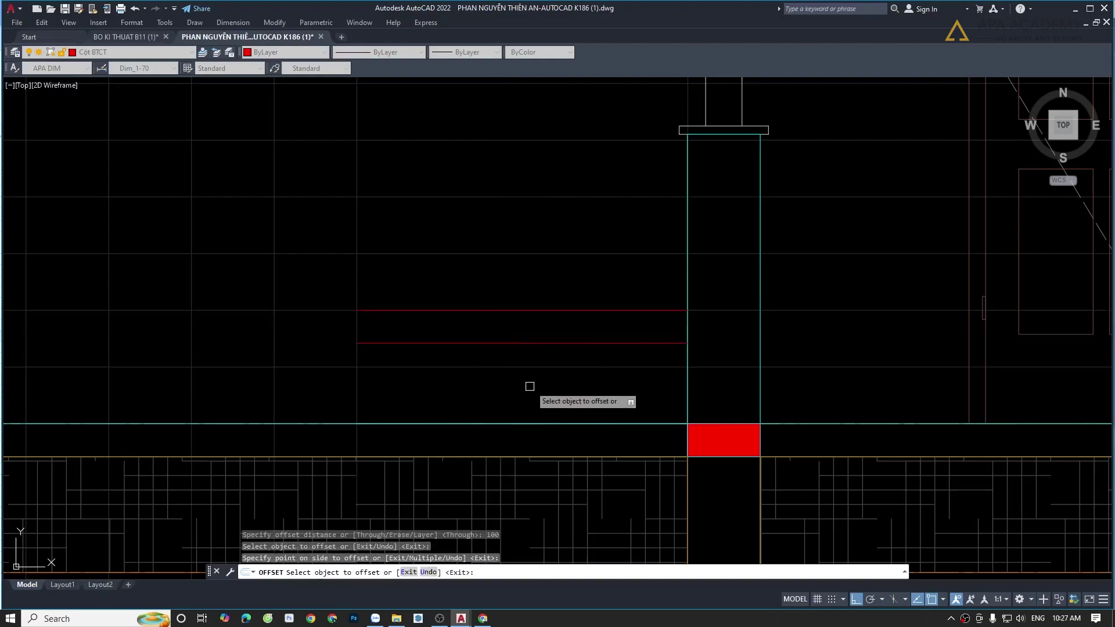
pyautogui.press('Escape')
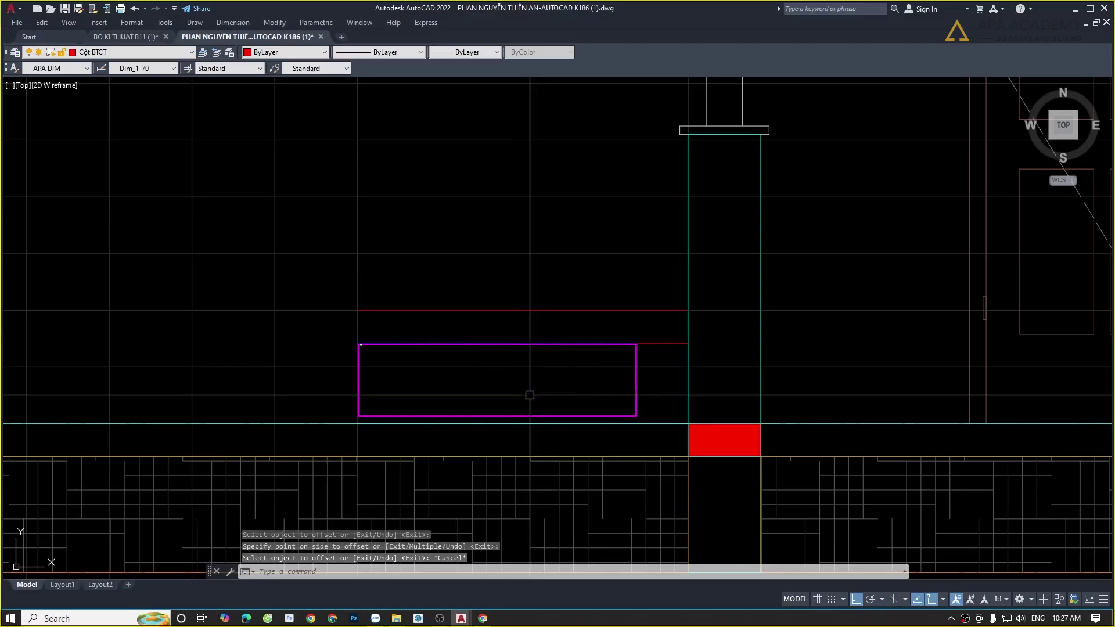
pyautogui.scroll(-2, 668, 357)
pyautogui.moveTo(668, 357)
pyautogui.mouseDown(button='middle')
pyautogui.moveTo(637, 352)
pyautogui.moveTo(293, 417)
pyautogui.moveTo(221, 443)
pyautogui.mouseUp(button='middle')
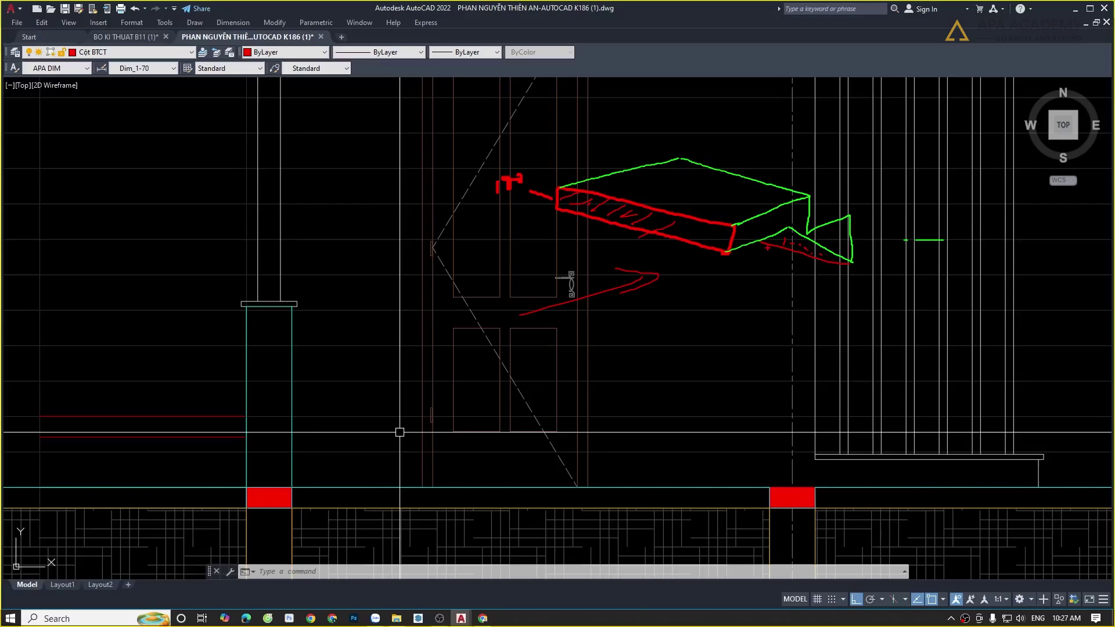
pyautogui.press('Escape')
pyautogui.moveTo(348, 301); pyautogui.dragTo(644, 209, button='middle')
# - Make APA- Nét thấy the current layer
pyautogui.scroll(2, 407, 344)
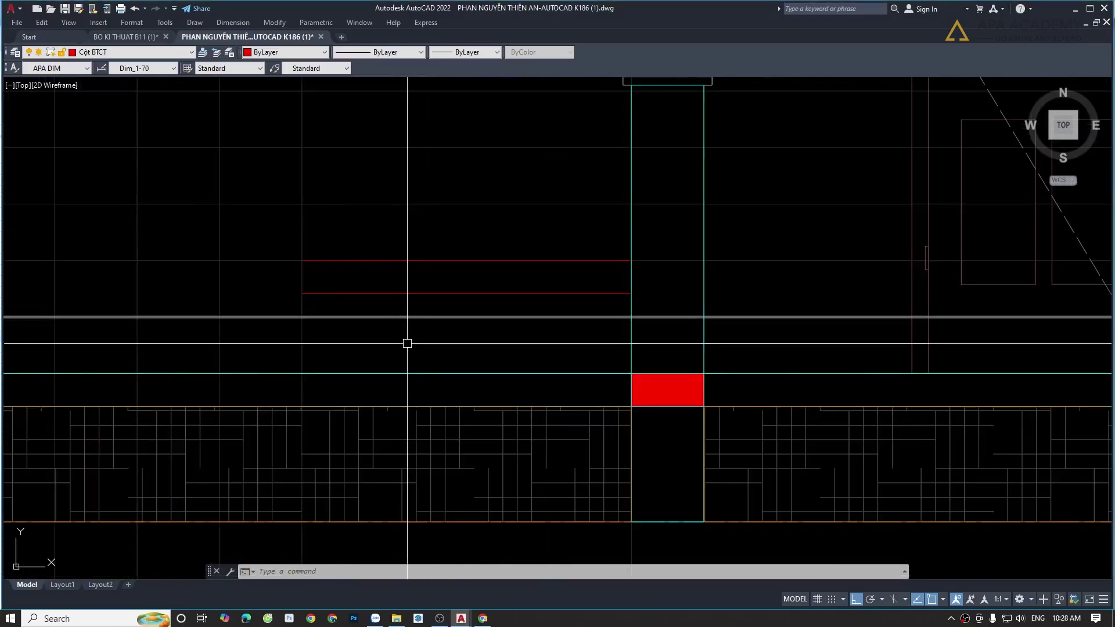
pyautogui.click(102, 53)
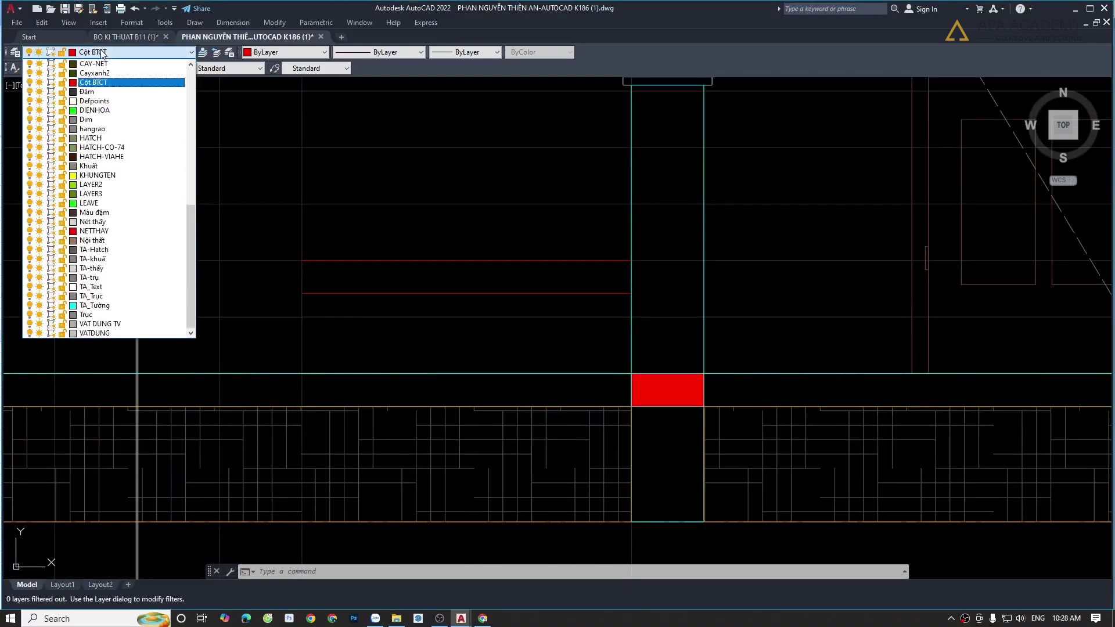
pyautogui.scroll(2, 113, 111)
pyautogui.scroll(2, 112, 111)
pyautogui.scroll(2, 112, 111)
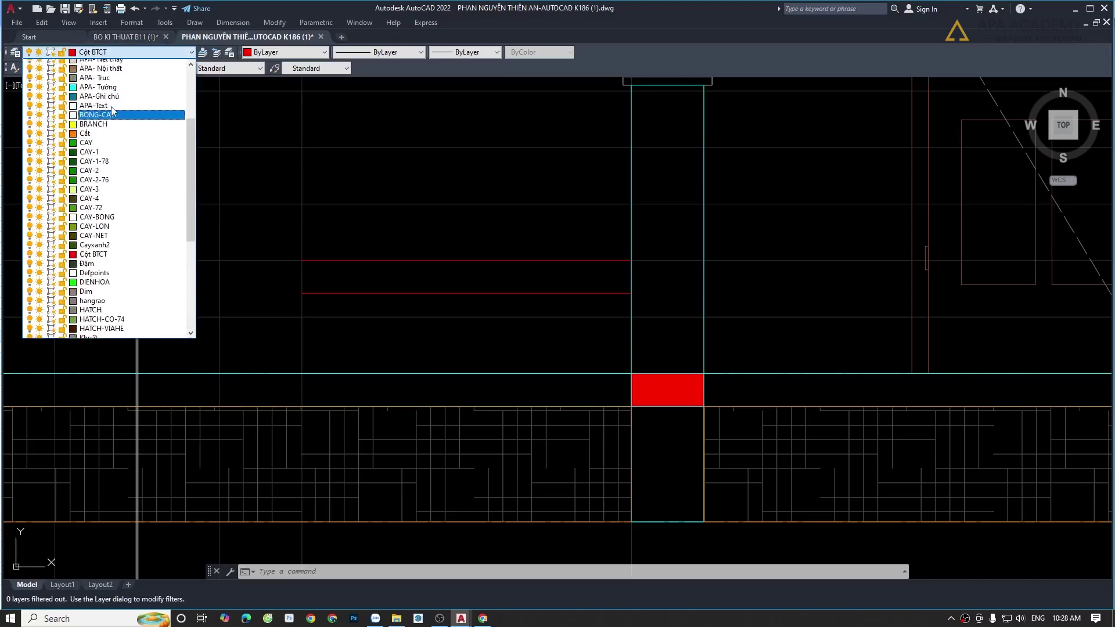
pyautogui.scroll(3, 112, 111)
pyautogui.scroll(2, 112, 111)
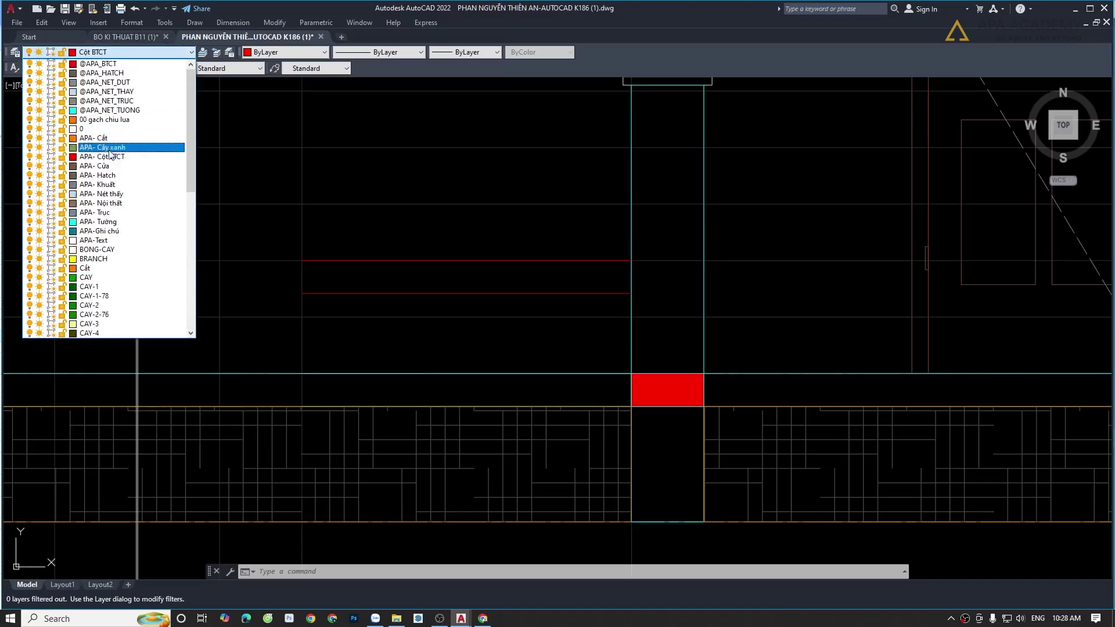
pyautogui.click(116, 194)
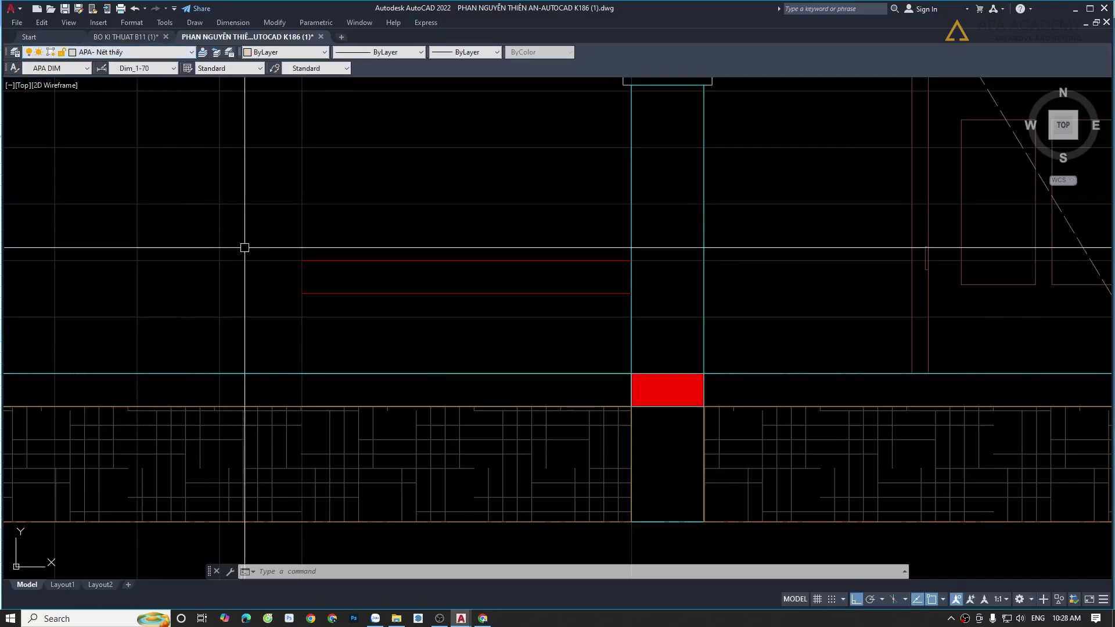
# - Draw a rectangle from the left line to the column's base corner, just above the floor line
pyautogui.write('rec')
pyautogui.press('Return')
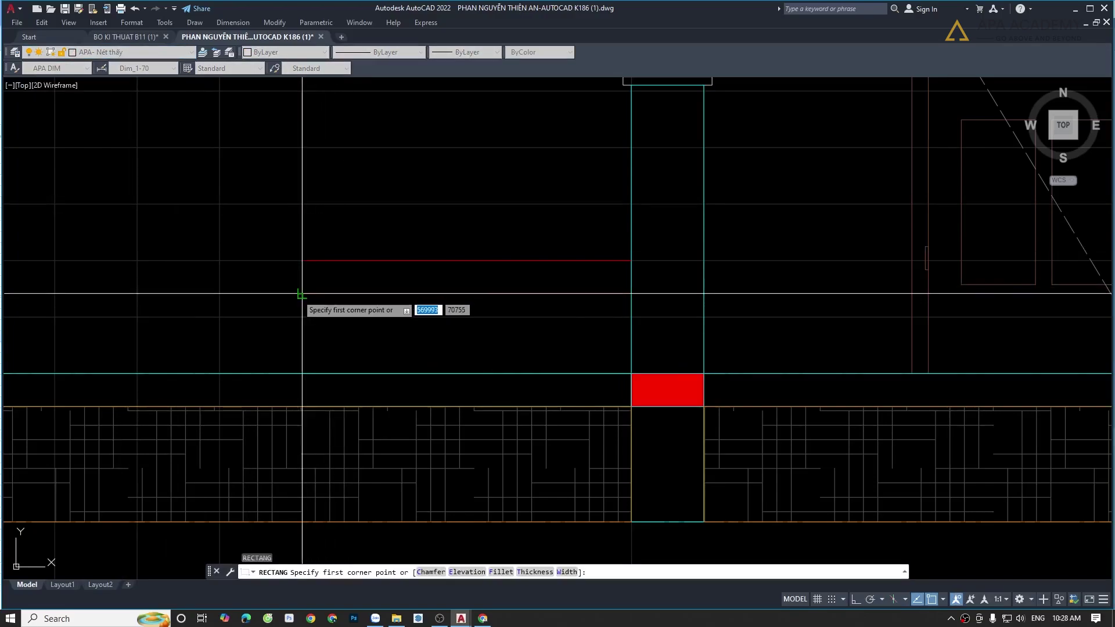
pyautogui.click(302, 294)
pyautogui.click(630, 375)
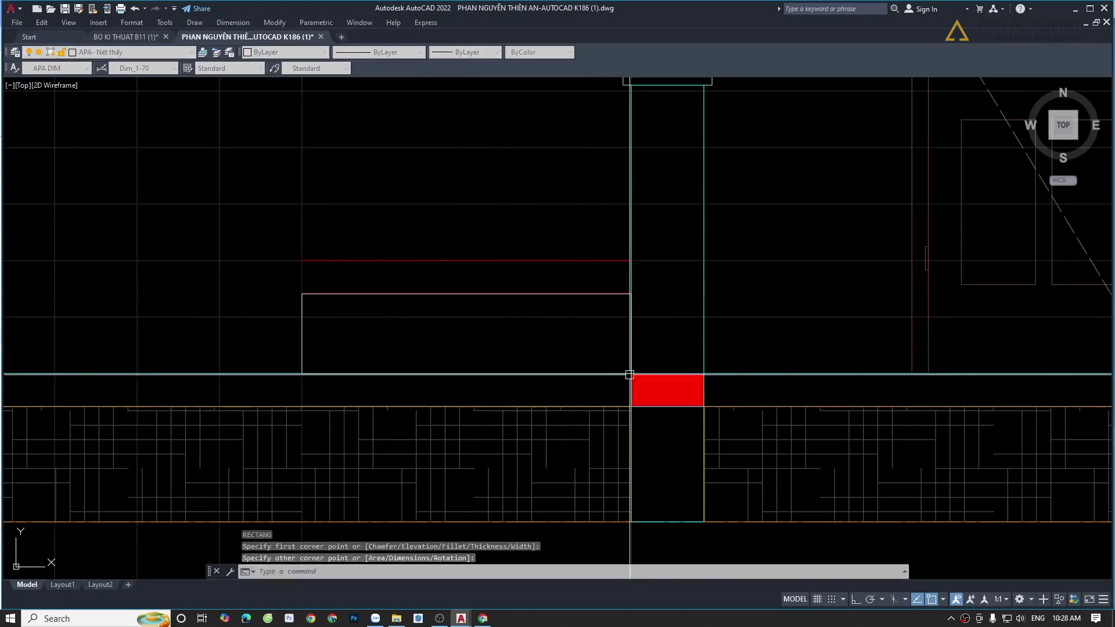
pyautogui.press('Escape')
# - Send the new rectangle behind the surrounding lines with DR Back
pyautogui.click(572, 374)
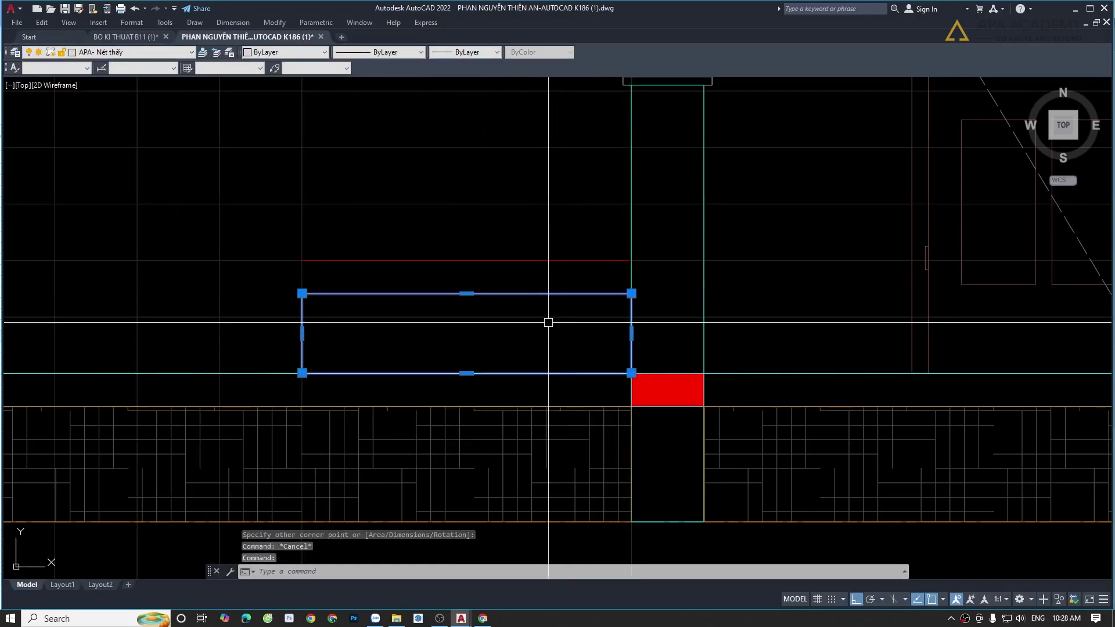
pyautogui.write('dr')
pyautogui.press('Return')
pyautogui.write('b')
pyautogui.press('Return')
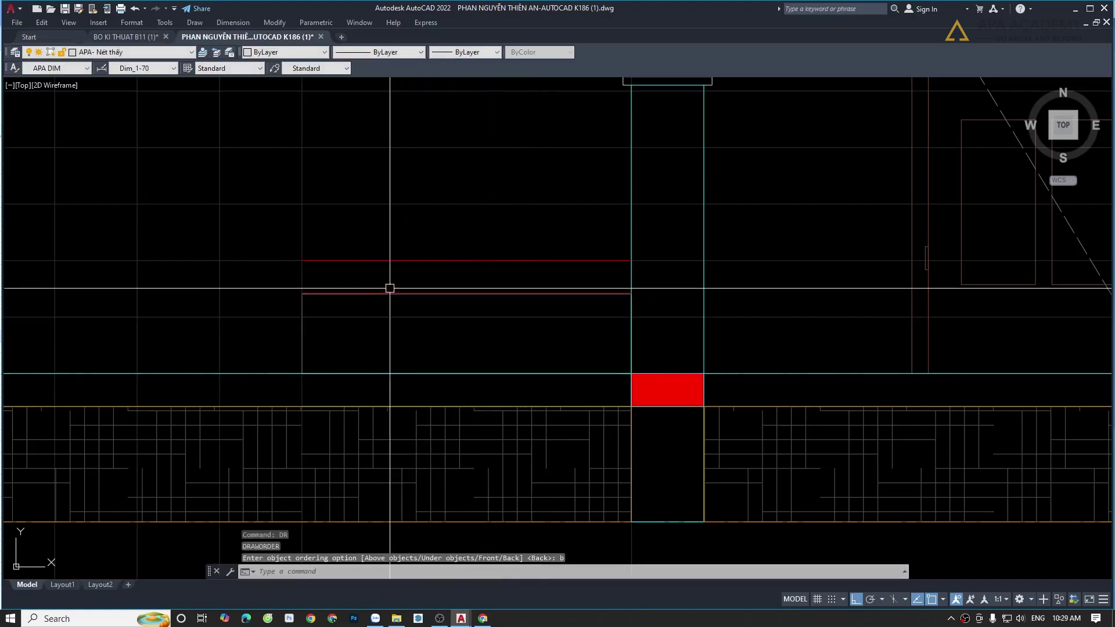
pyautogui.click(388, 300)
pyautogui.click(393, 281)
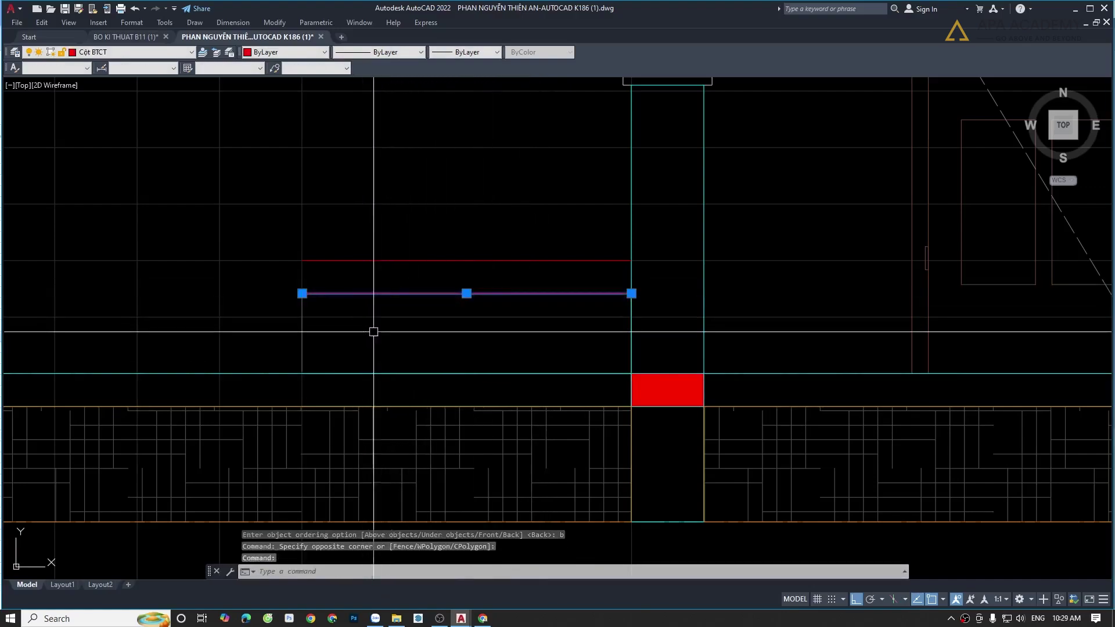
pyautogui.press('Escape')
# - Pan and zoom to bring grid bubbles E, D, C and the stair plan into view
pyautogui.moveTo(373, 331); pyautogui.dragTo(435, 310, button='middle')
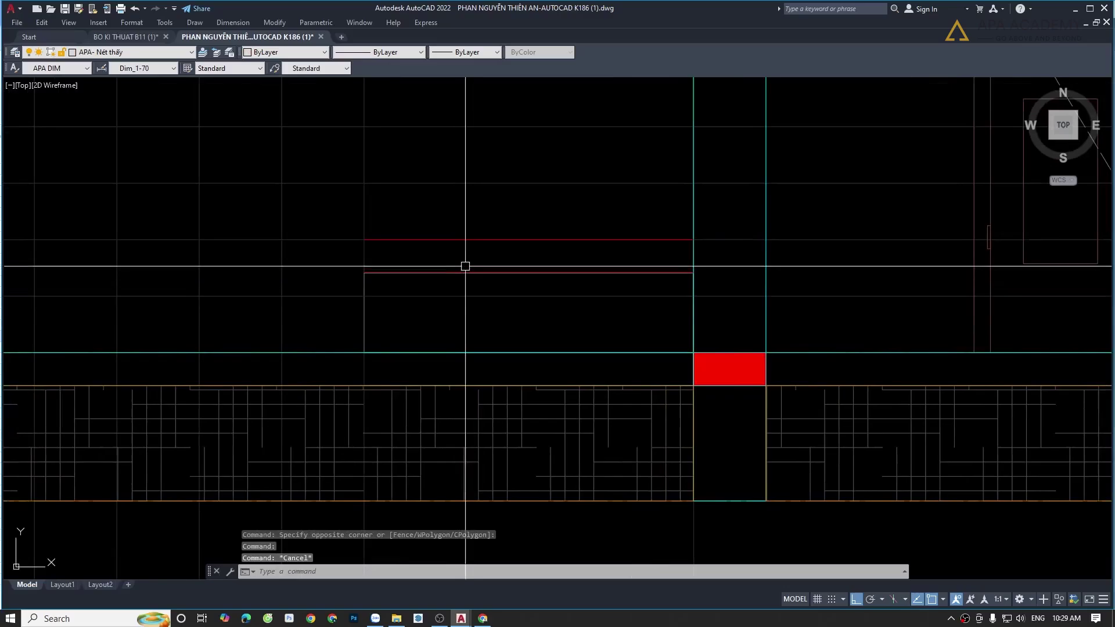
pyautogui.scroll(-2, 466, 251)
pyautogui.scroll(-4, 460, 269)
pyautogui.moveTo(460, 358); pyautogui.dragTo(492, 266, button='middle')
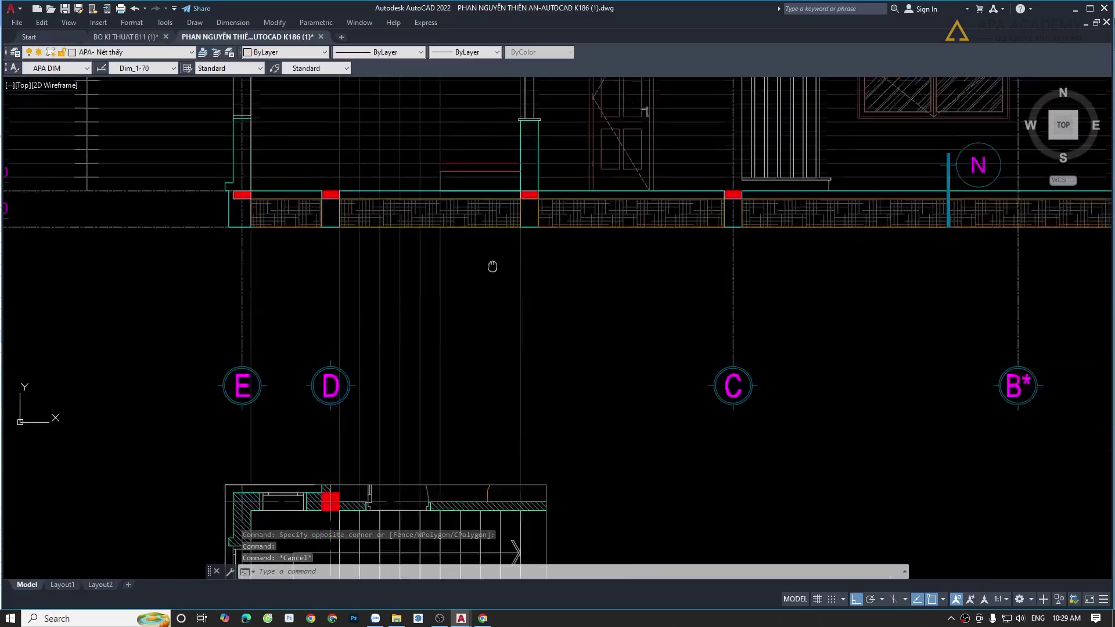
pyautogui.moveTo(466, 469)
pyautogui.mouseDown(button='middle')
pyautogui.moveTo(466, 390)
pyautogui.moveTo(536, 191)
pyautogui.mouseUp(button='middle')
pyautogui.scroll(4, 482, 418)
# - Zoom out and back in to frame the building section again
pyautogui.scroll(1, 678, 489)
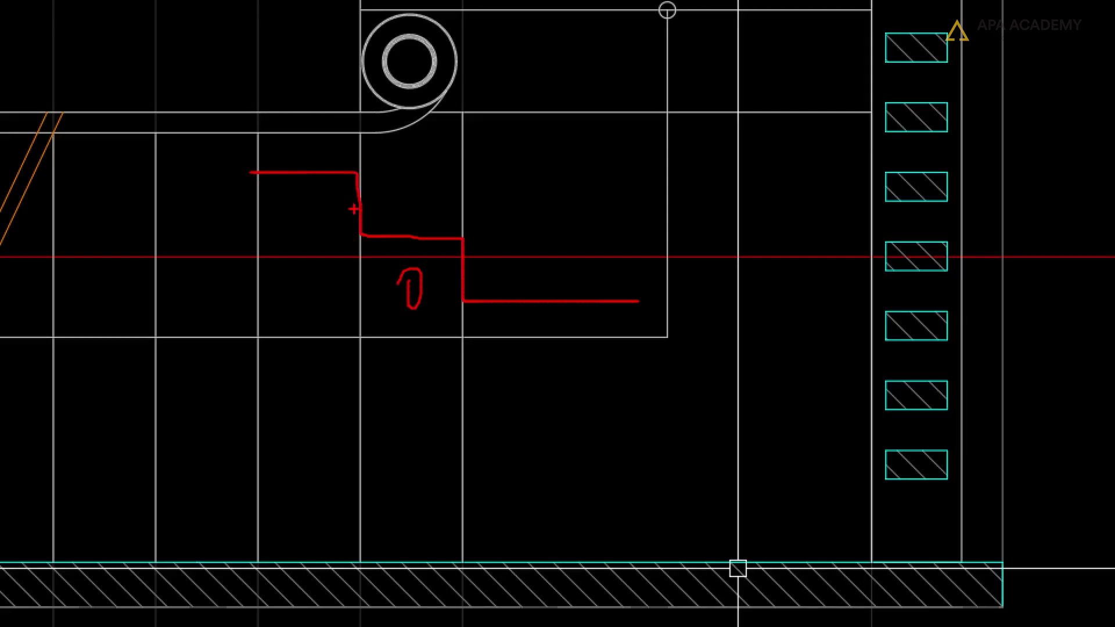
pyautogui.scroll(-3, 517, 291)
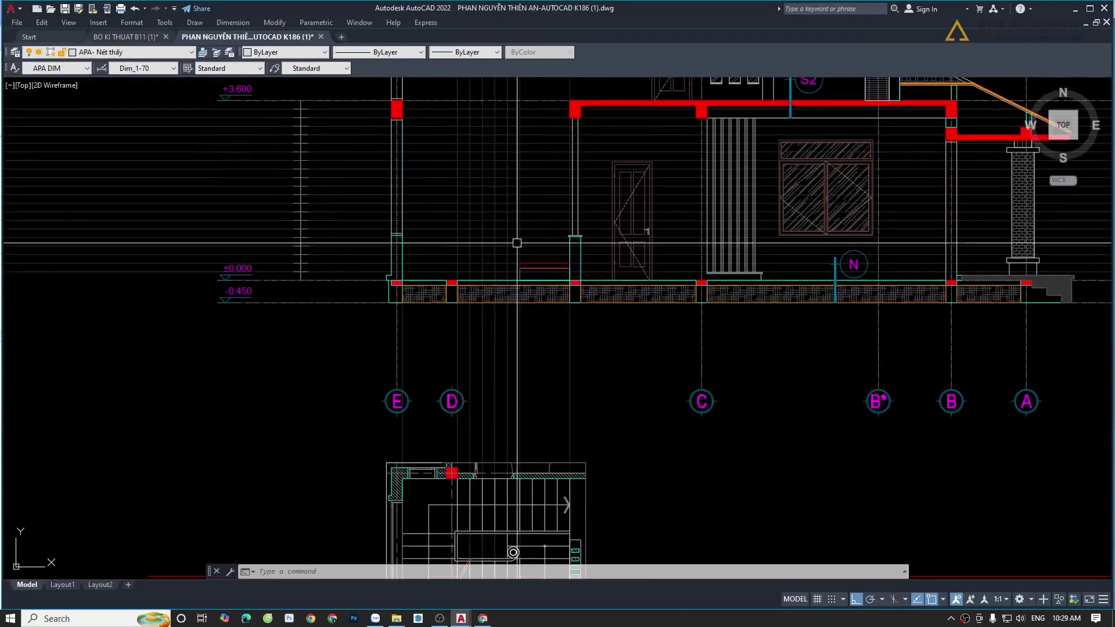
# - On layer APA- Tường, draw a tread-riser step outline above the landing as a polyline
pyautogui.click(124, 51)
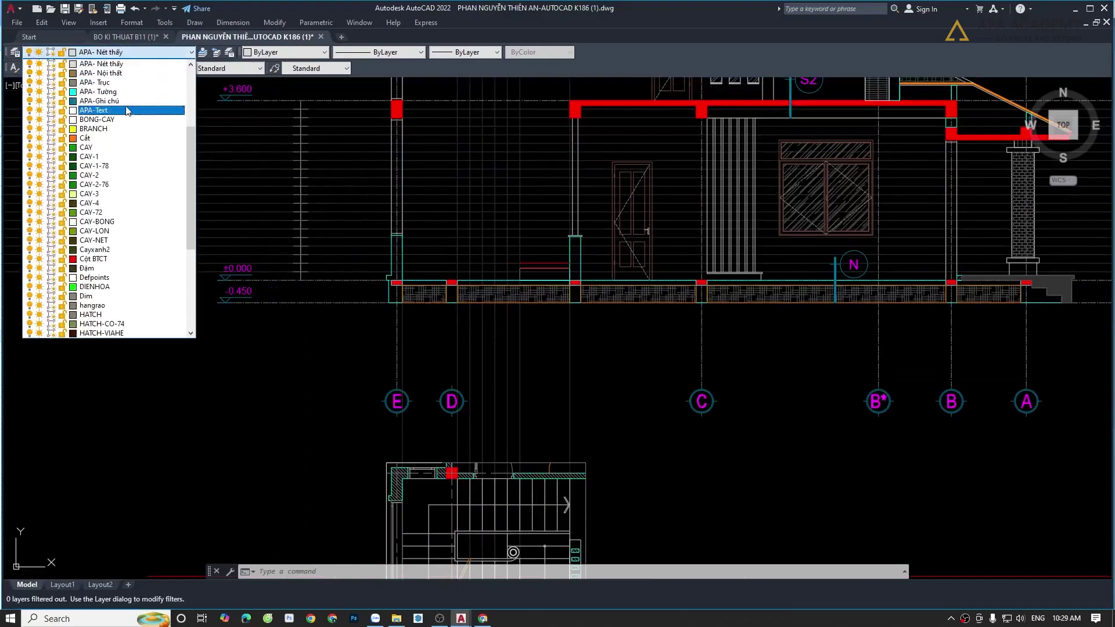
pyautogui.click(127, 93)
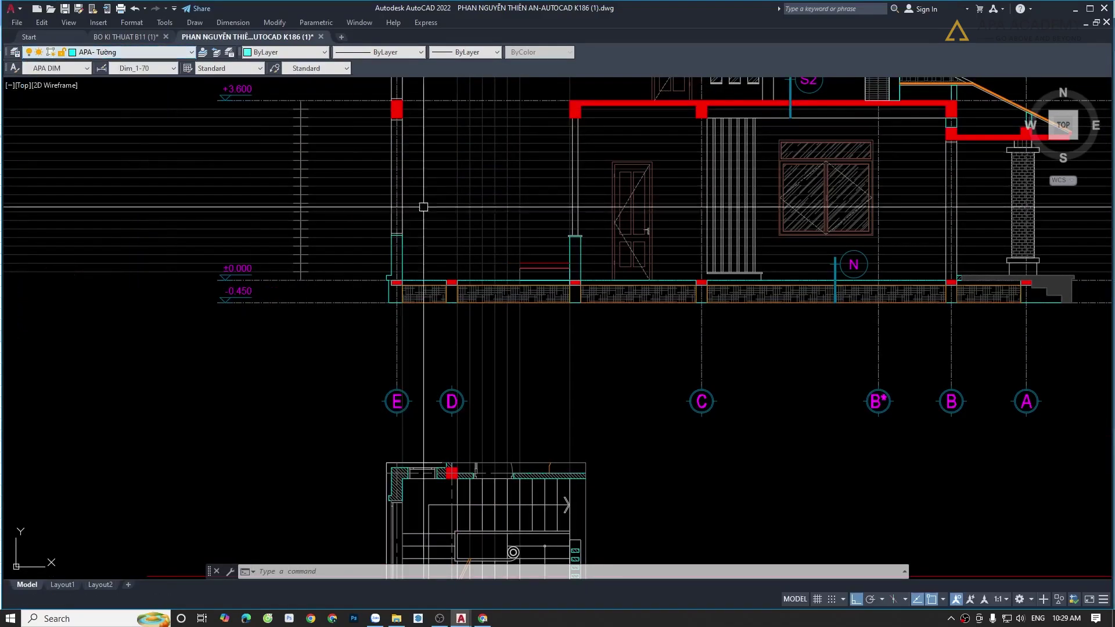
pyautogui.write('pl')
pyautogui.press('Return')
pyautogui.scroll(2, 465, 259)
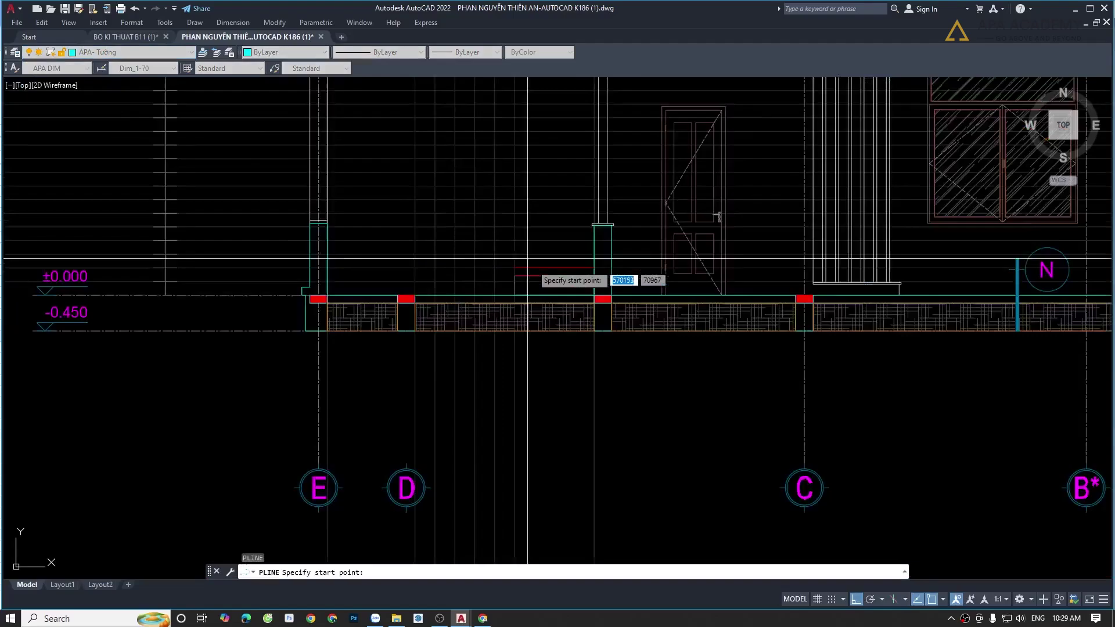
pyautogui.scroll(4, 485, 270)
pyautogui.click(483, 271)
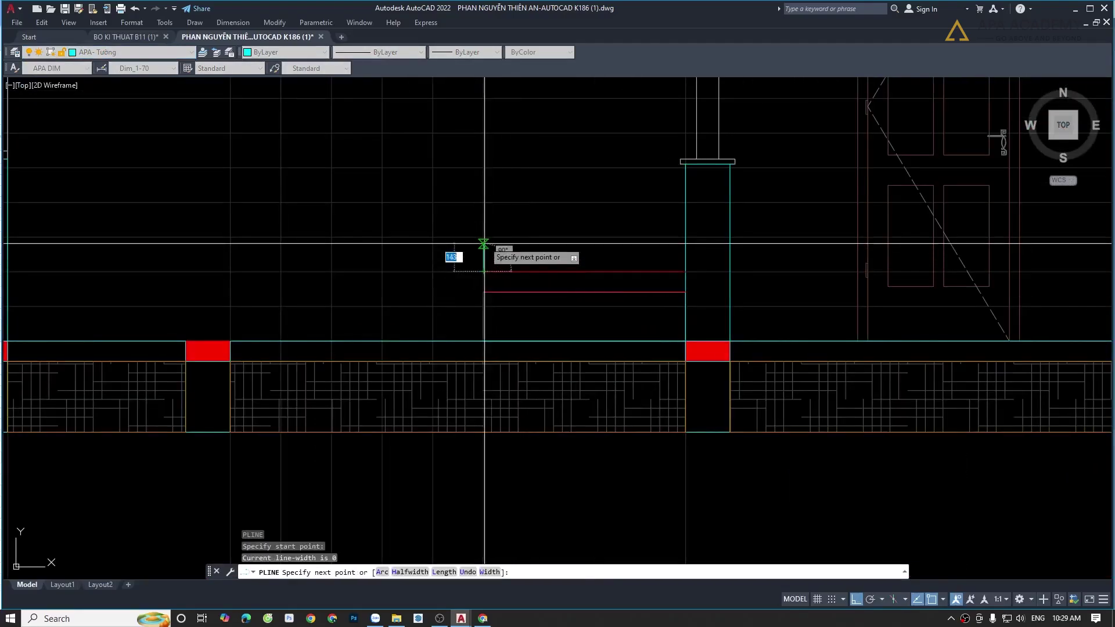
pyautogui.click(433, 237)
pyautogui.press('Escape')
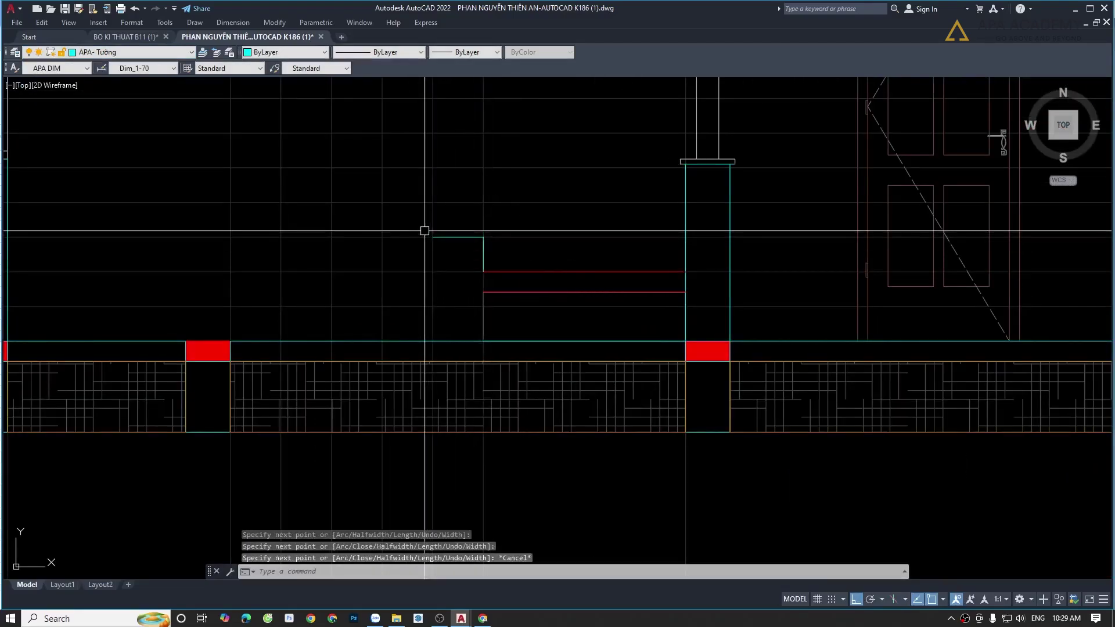
# - Copy the step outline repeatedly up and left along the stair slope
pyautogui.click(420, 224)
pyautogui.click(497, 286)
pyautogui.write('c')
pyautogui.press('Return')
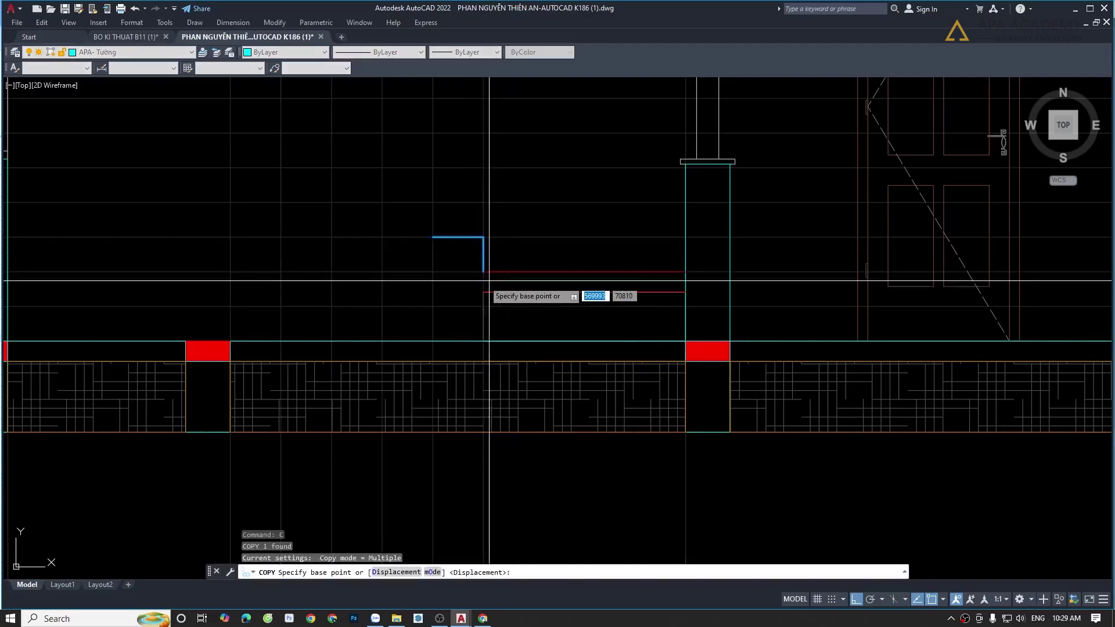
pyautogui.click(483, 271)
pyautogui.press('F8')
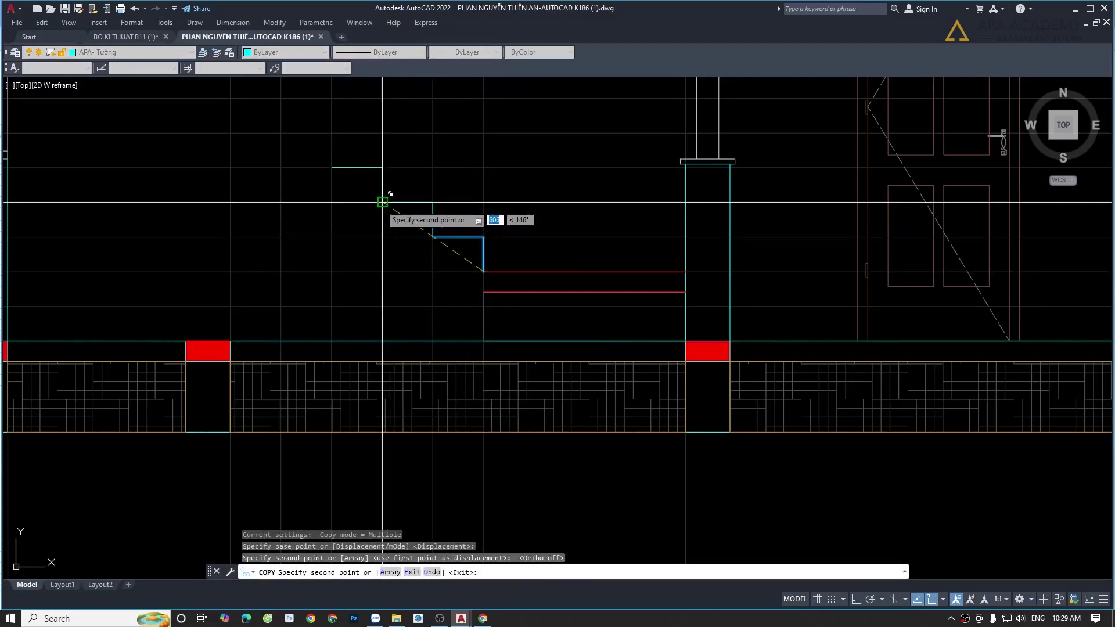
pyautogui.click(382, 203)
pyautogui.moveTo(382, 210); pyautogui.dragTo(505, 284, button='middle')
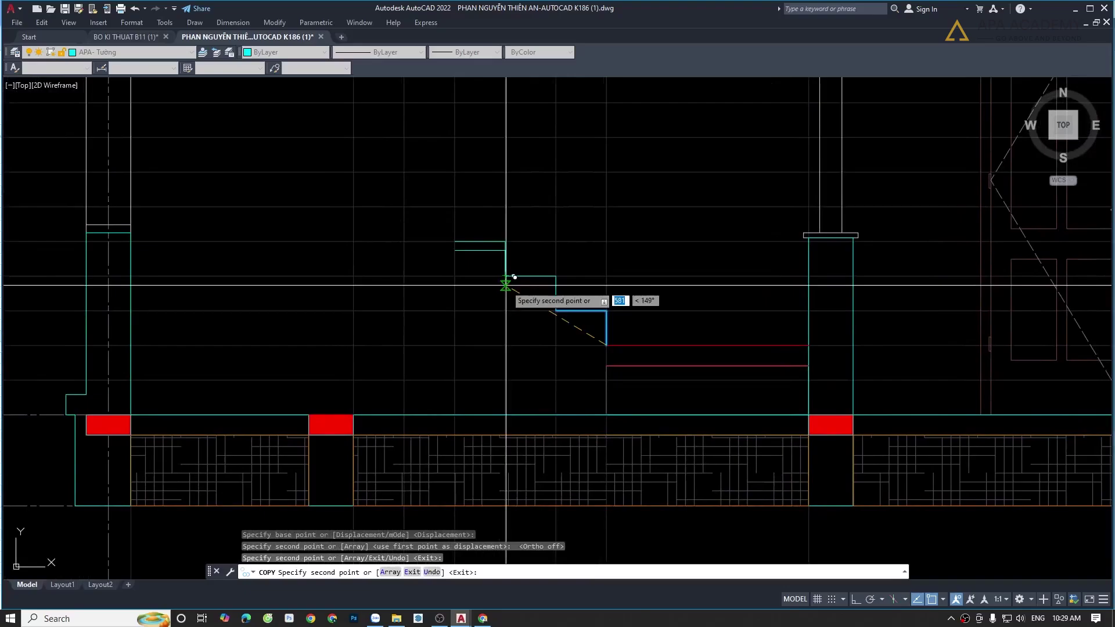
pyautogui.click(455, 241)
pyautogui.click(405, 207)
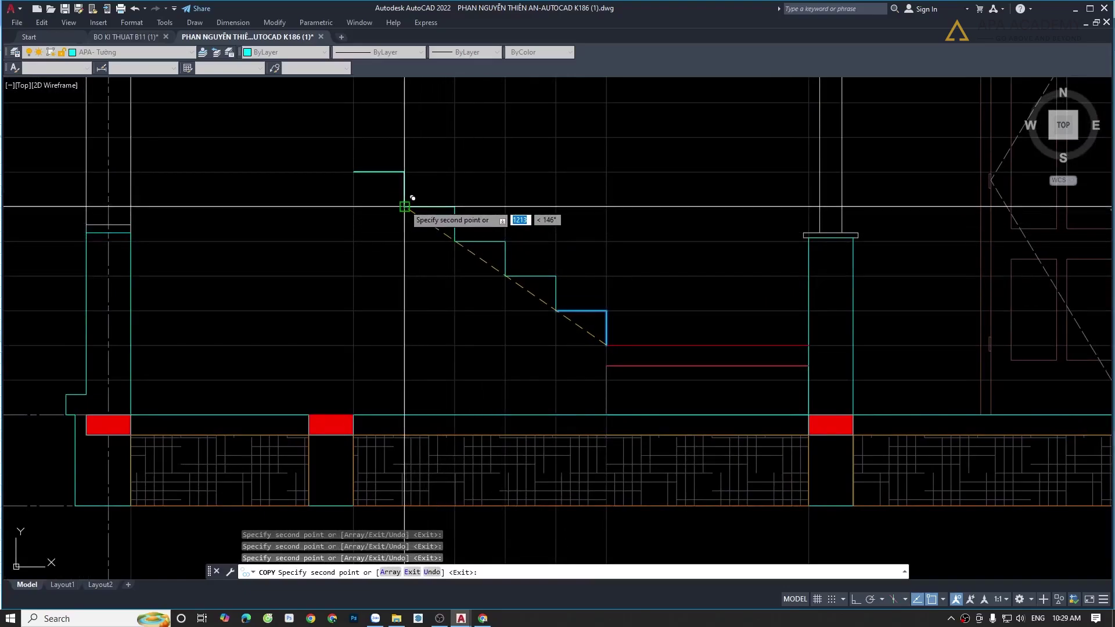
pyautogui.moveTo(366, 234); pyautogui.dragTo(501, 358, button='middle')
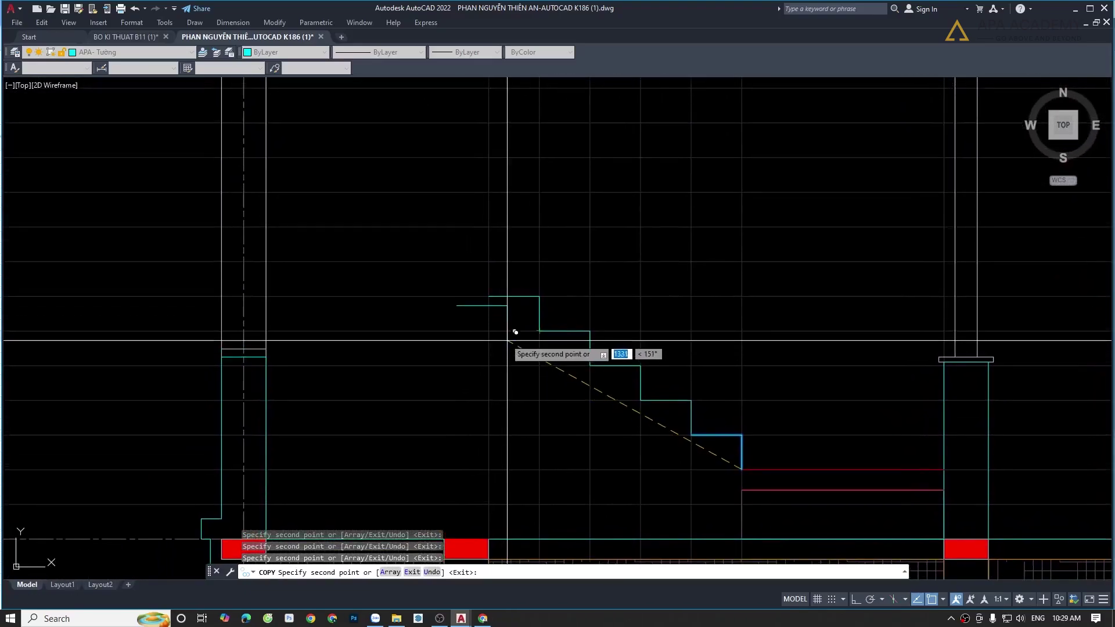
pyautogui.scroll(2, 478, 330)
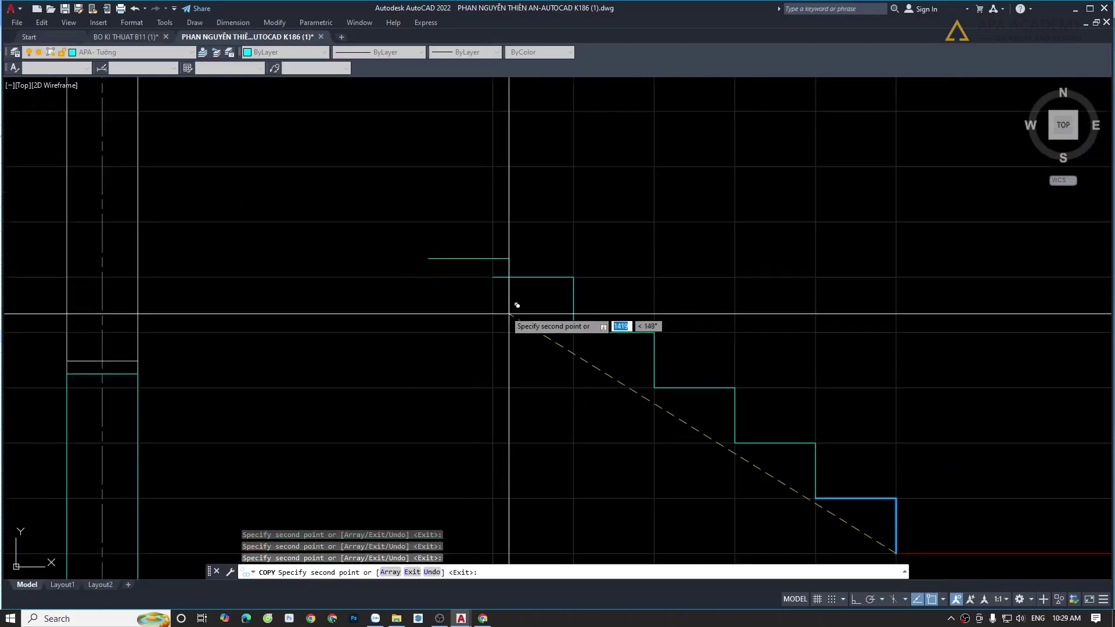
pyautogui.press('Escape')
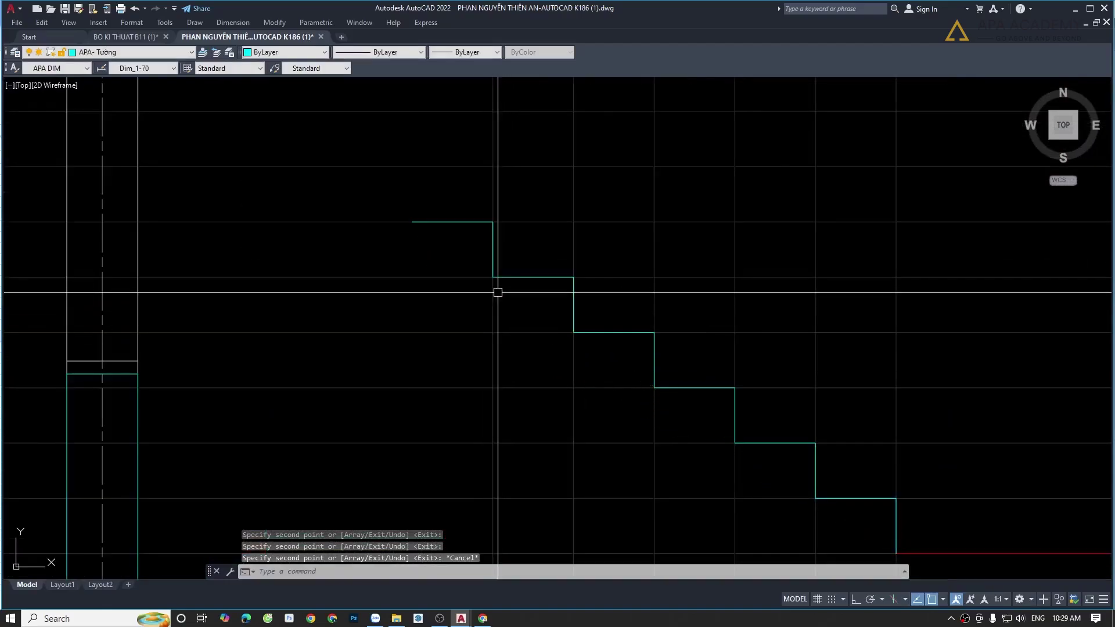
# - Pan down to bring the stair plan into view
pyautogui.scroll(-4, 508, 359)
pyautogui.moveTo(500, 523); pyautogui.dragTo(505, 319, button='middle')
pyautogui.scroll(4, 549, 422)
pyautogui.moveTo(438, 343); pyautogui.dragTo(552, 451, button='middle')
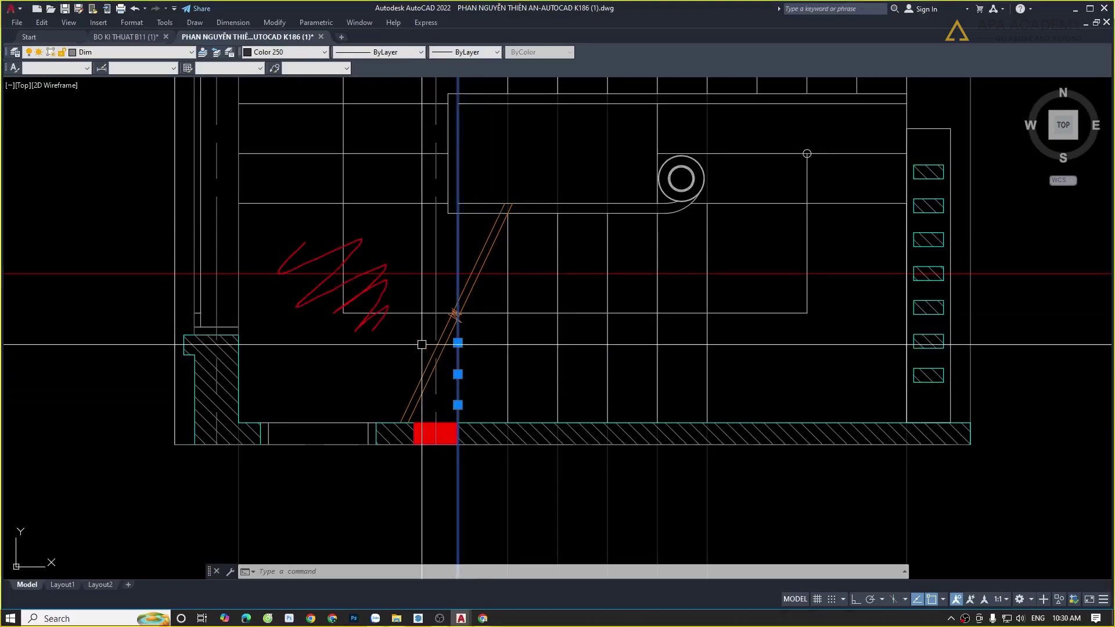
# - Match the step line's properties onto the lower landing line and the stair's top line
pyautogui.scroll(-5, 421, 345)
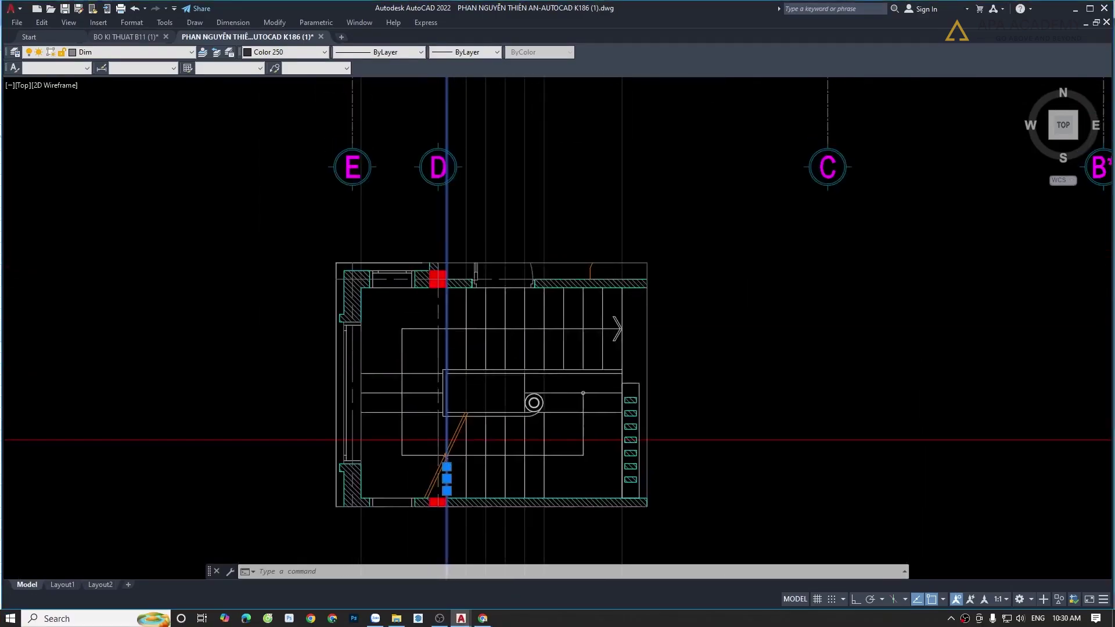
pyautogui.moveTo(413, 219); pyautogui.dragTo(443, 307, button='middle')
pyautogui.scroll(3, 472, 262)
pyautogui.scroll(2, 450, 273)
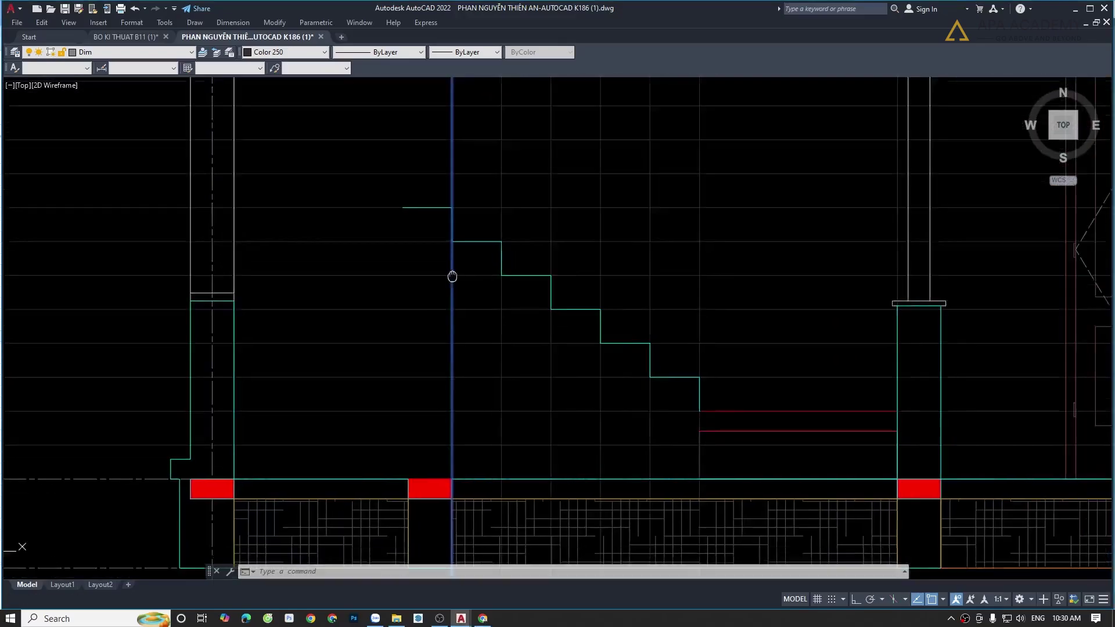
pyautogui.write('ma')
pyautogui.press('Return')
pyautogui.click(616, 334)
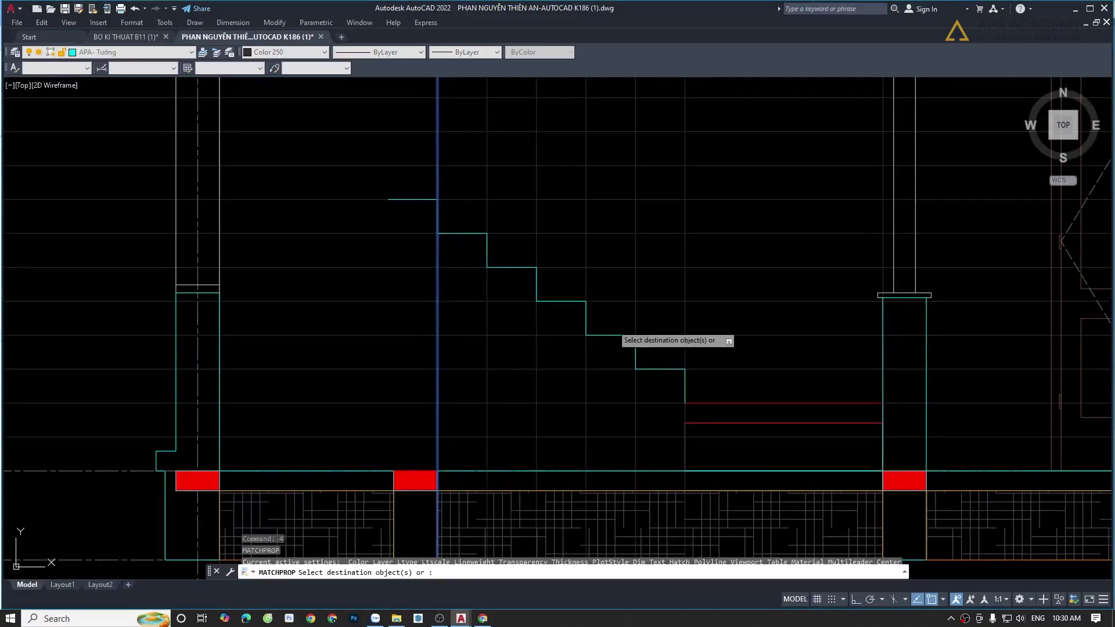
pyautogui.click(722, 423)
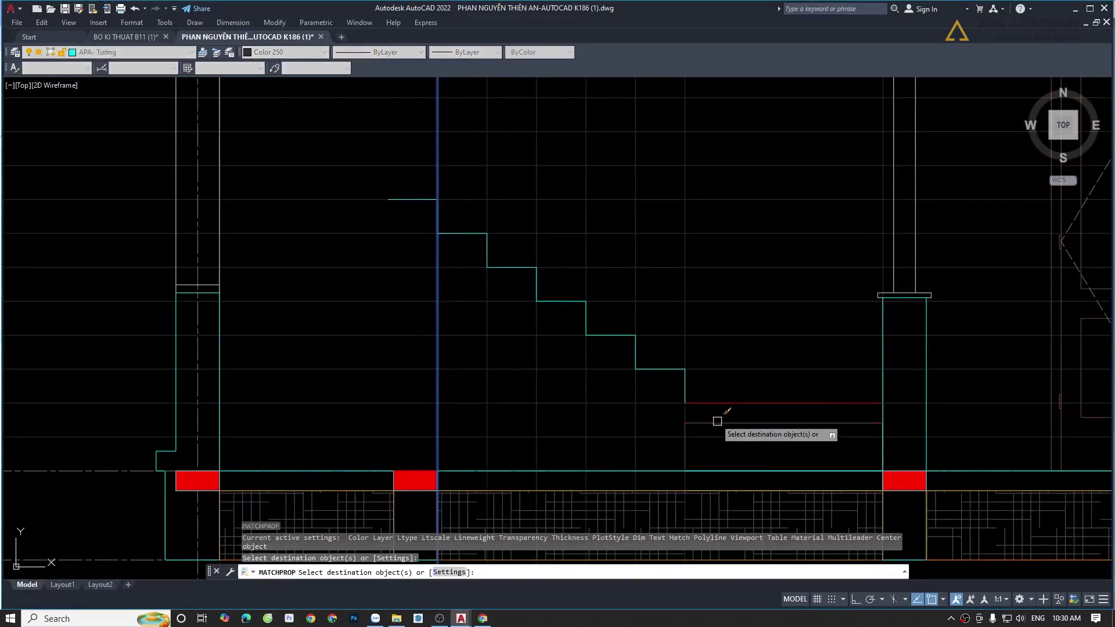
pyautogui.click(405, 199)
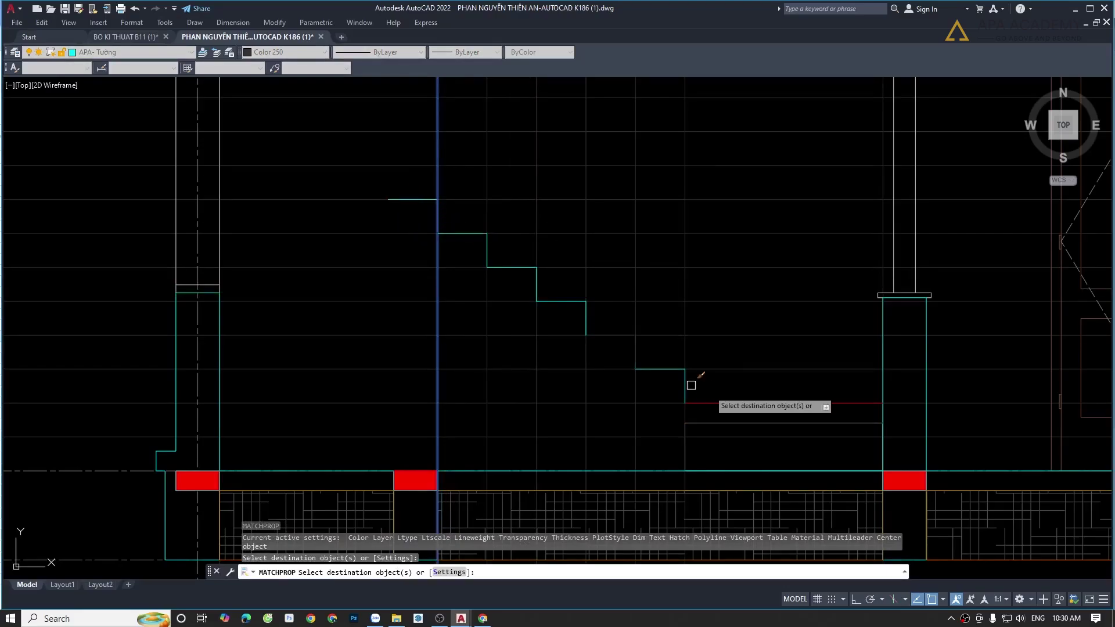
pyautogui.press('Escape')
pyautogui.press('Escape')
pyautogui.press('Escape')
# - Make the stair's top segment red by matching it to the red landing line
pyautogui.press('Return')
pyautogui.click(742, 402)
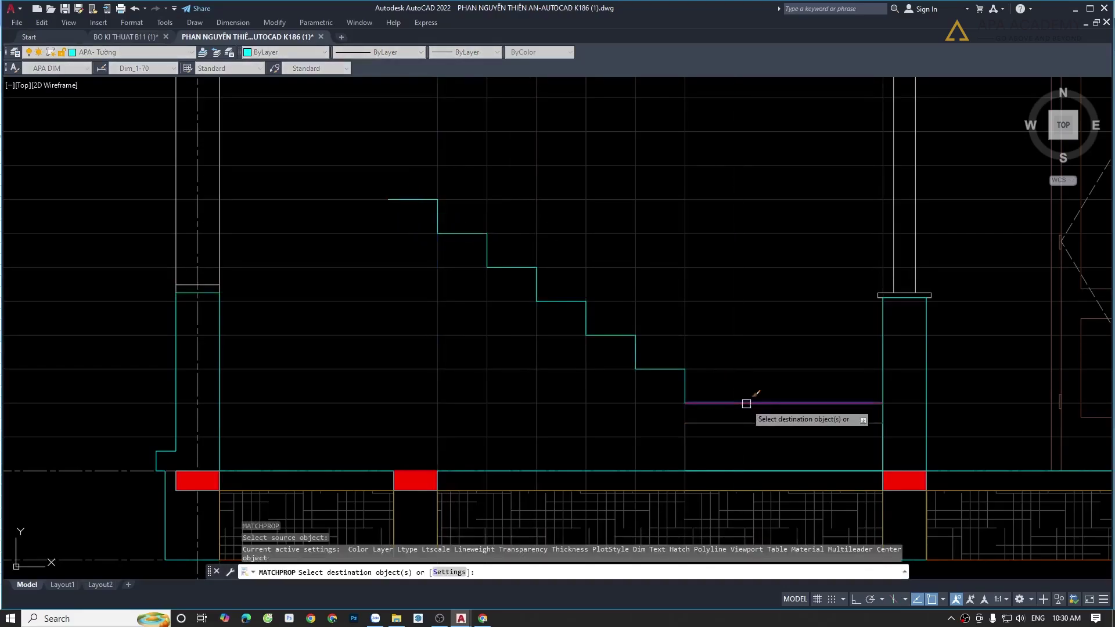
pyautogui.click(408, 199)
pyautogui.moveTo(406, 200); pyautogui.dragTo(483, 242, button='middle')
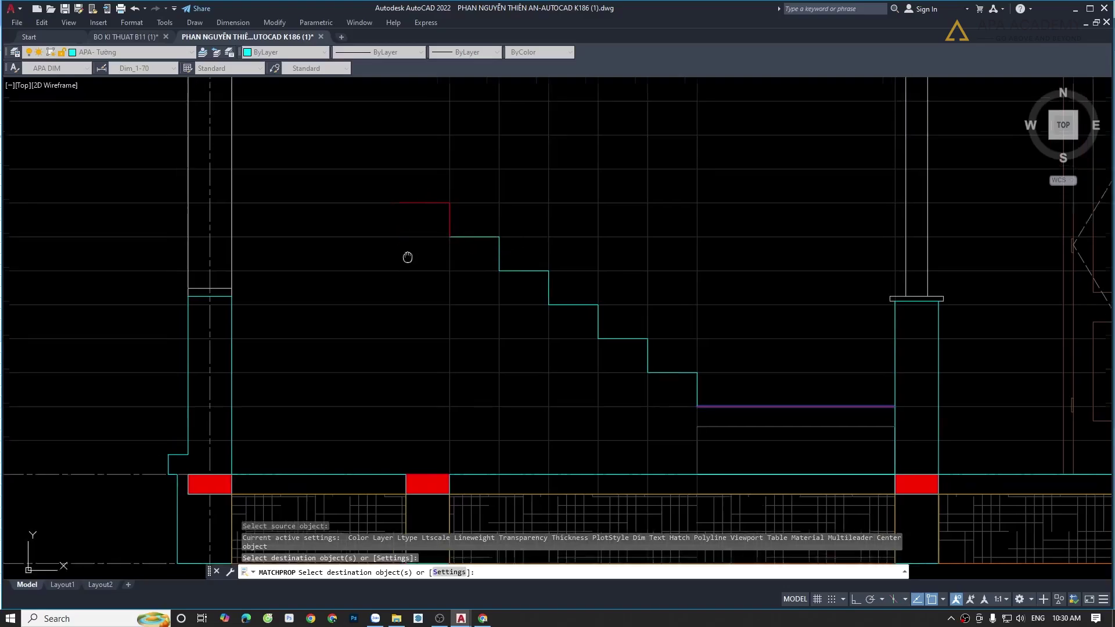
pyautogui.press('Escape')
# - Stretch the red top landing line left until it meets the wall line
pyautogui.click(482, 240)
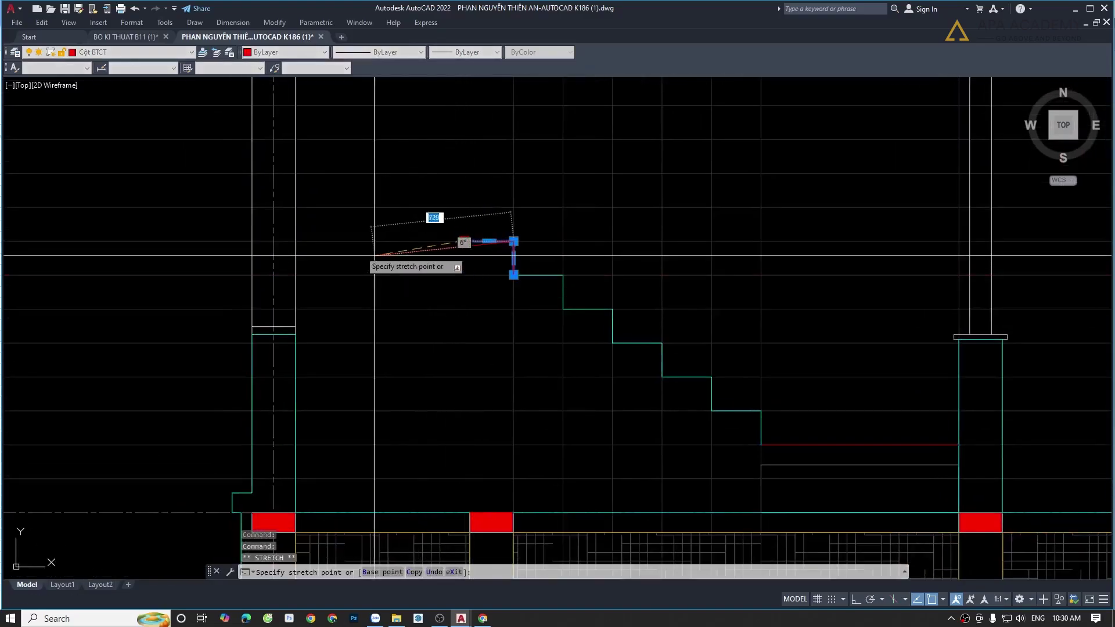
pyautogui.press('Down')
pyautogui.click(301, 240)
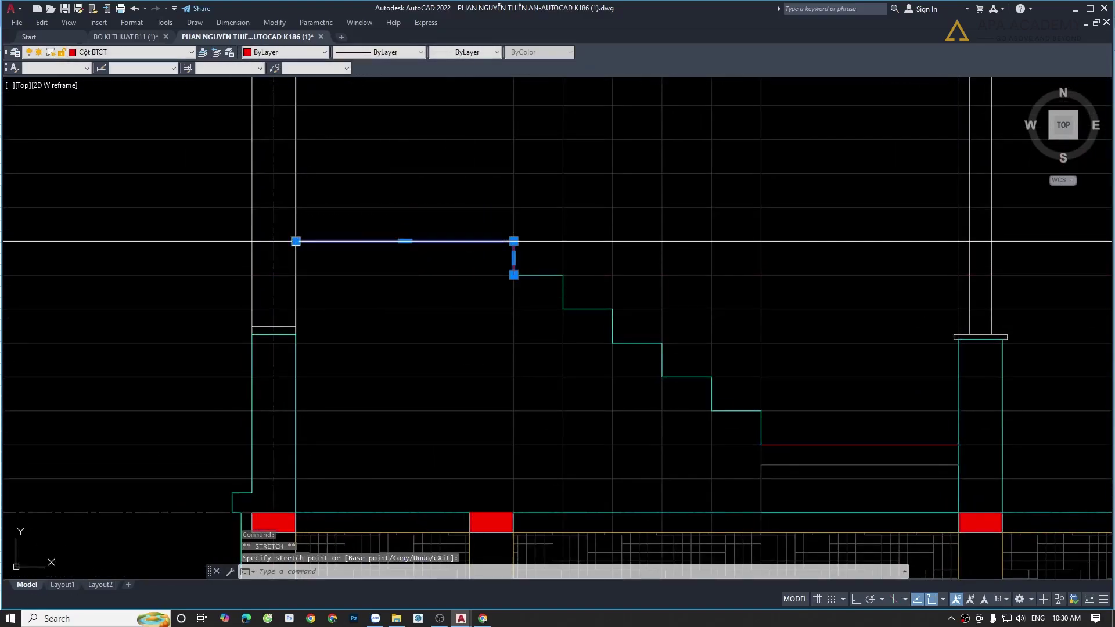
pyautogui.press('Escape')
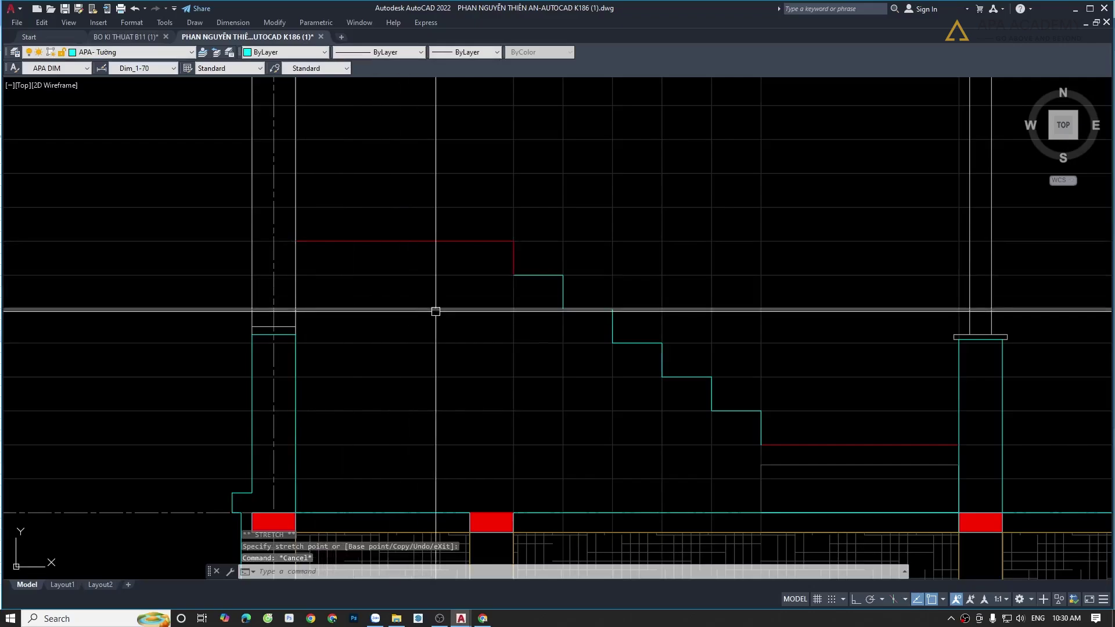
pyautogui.moveTo(435, 310); pyautogui.dragTo(455, 257, button='middle')
pyautogui.scroll(2, 482, 231)
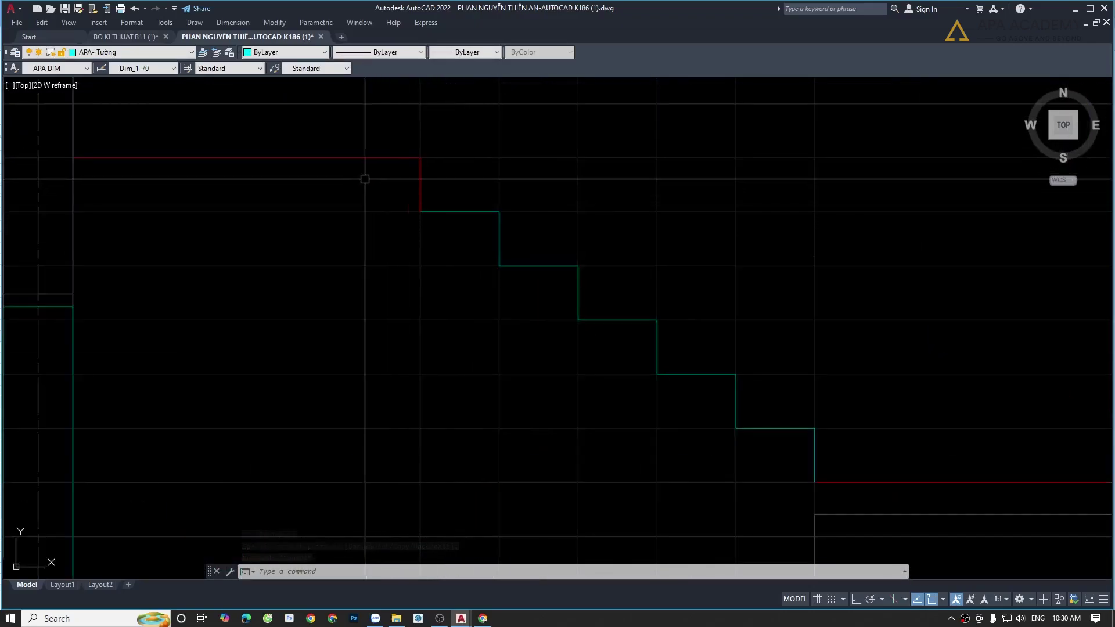
pyautogui.click(375, 159)
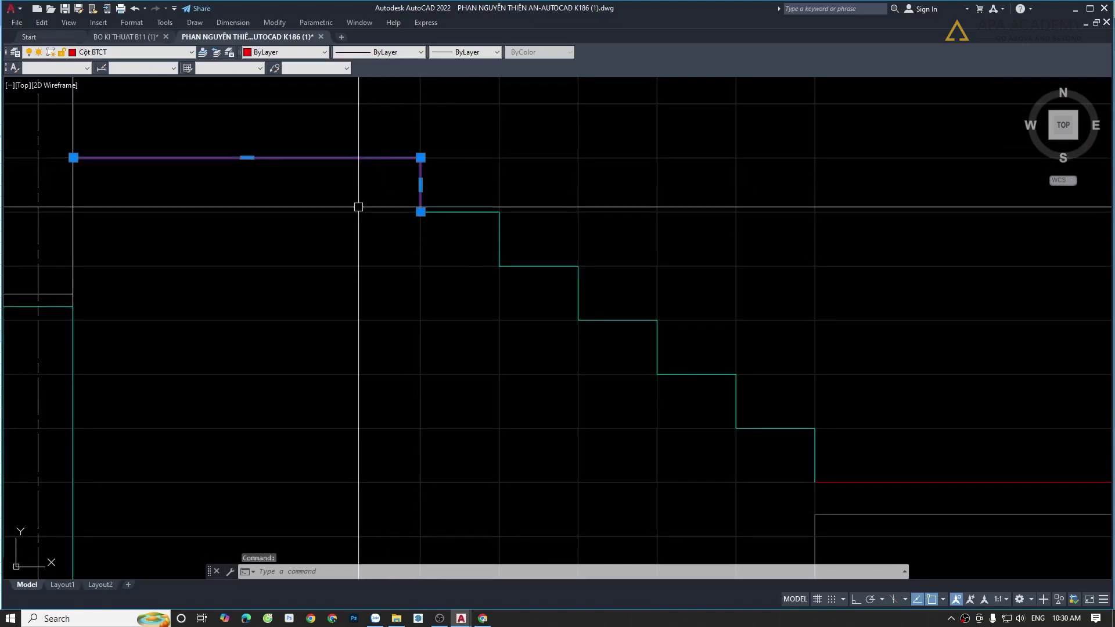
# - Make the red line's layer current and draw a diagonal from the top step corner to the bottom landing
pyautogui.write('laymcur')
pyautogui.press('Return')
pyautogui.write('l')
pyautogui.press('space')
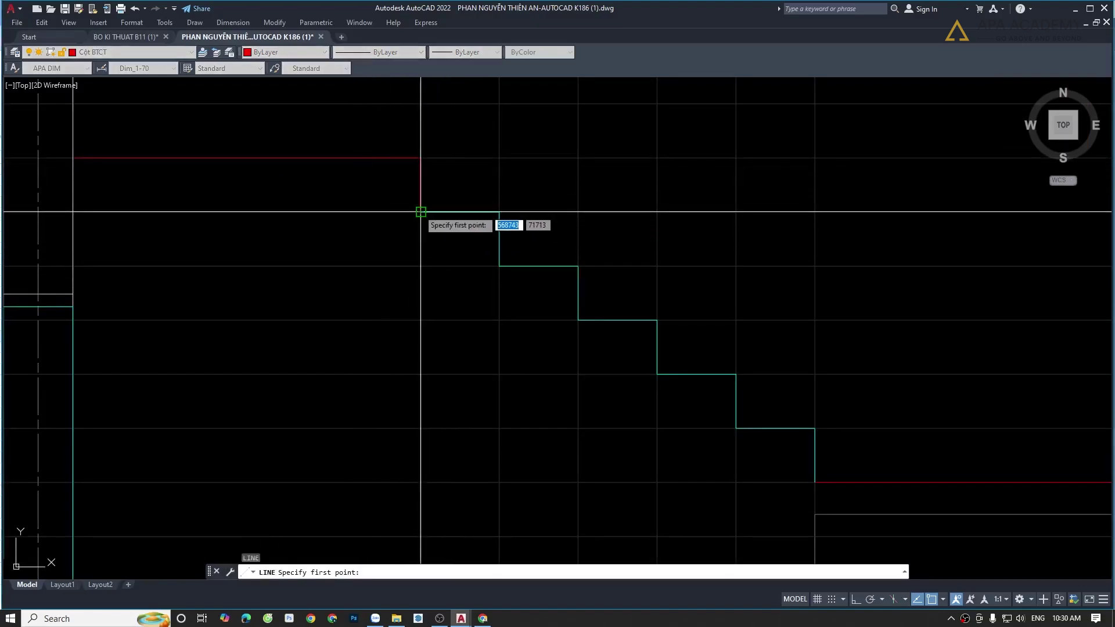
pyautogui.click(419, 212)
pyautogui.moveTo(558, 365); pyautogui.dragTo(371, 218, button='middle')
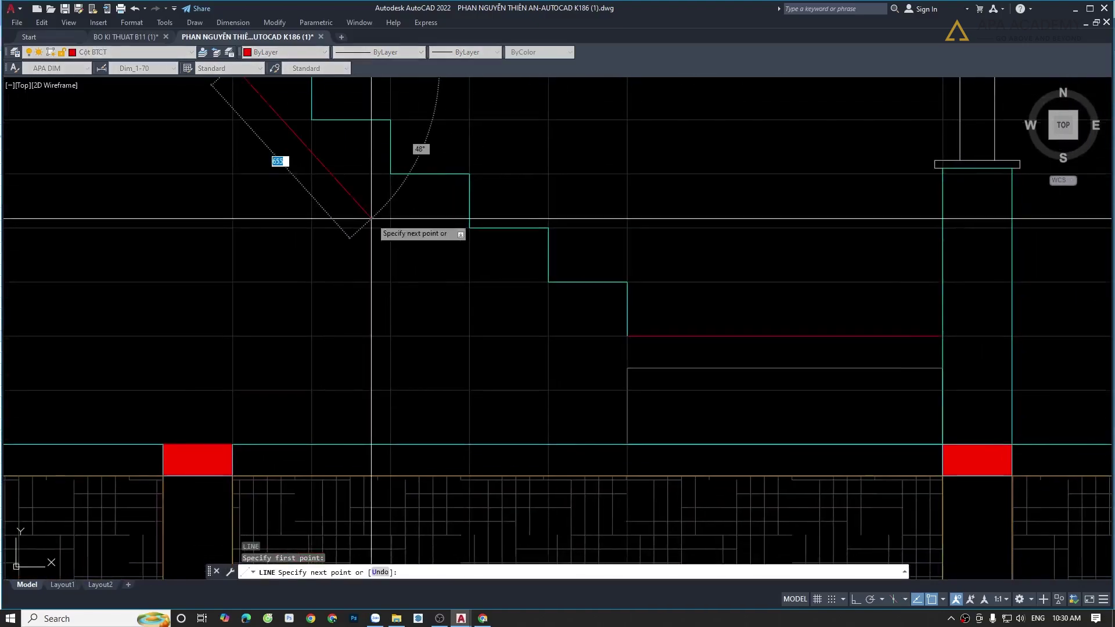
pyautogui.click(627, 336)
pyautogui.press('Escape')
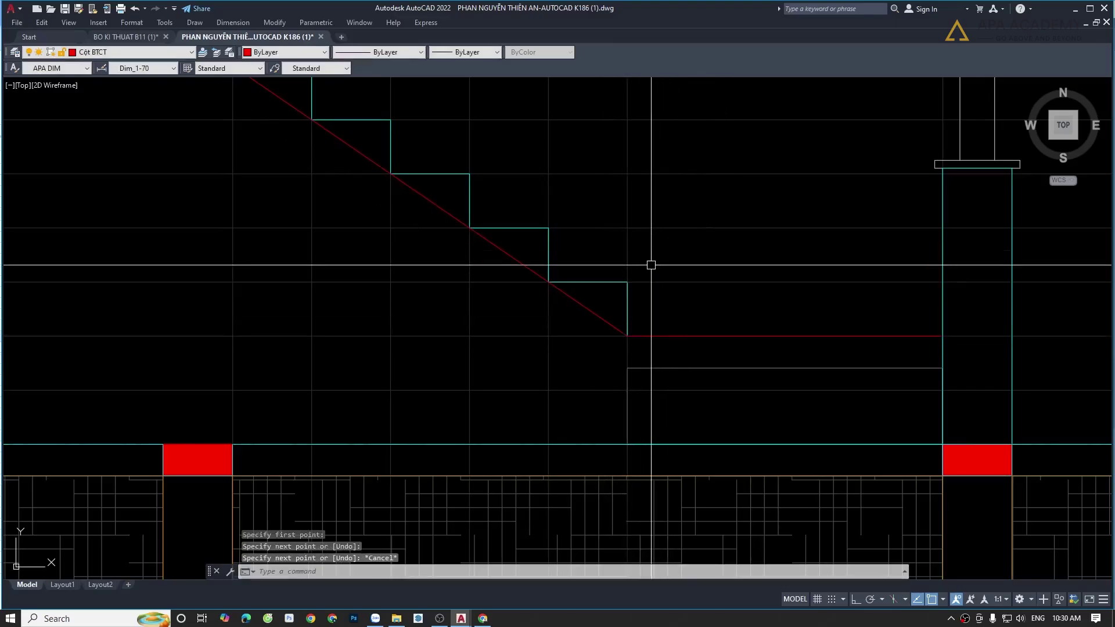
pyautogui.moveTo(662, 251)
pyautogui.mouseDown(button='middle')
pyautogui.moveTo(627, 357)
pyautogui.moveTo(683, 396)
pyautogui.mouseUp(button='middle')
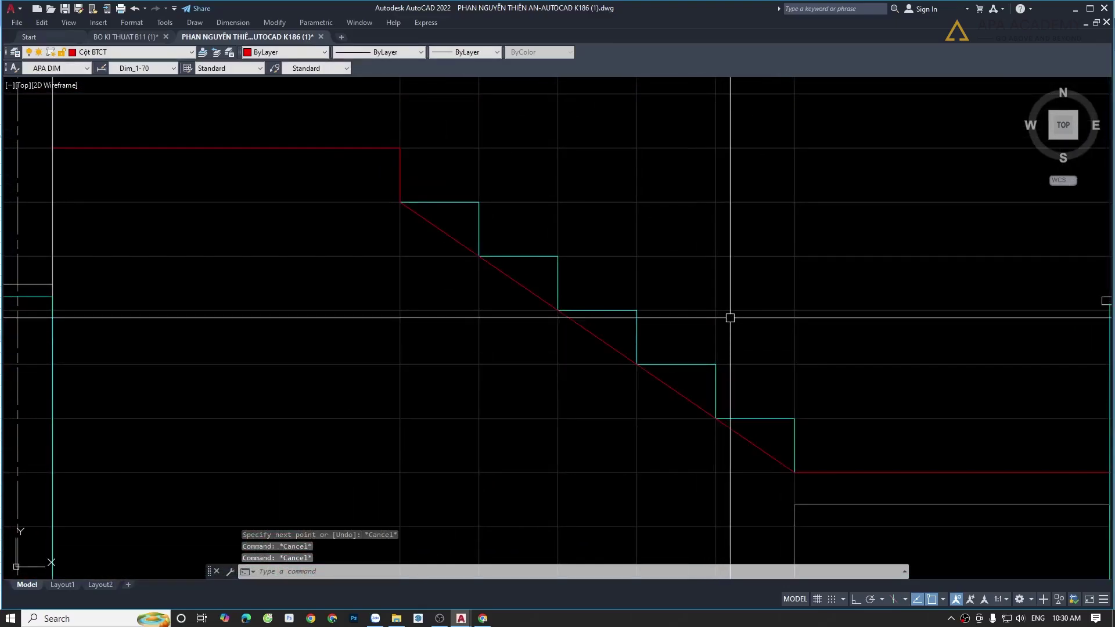
# - Offset the diagonal slab line and the red top landing line 100 downward
pyautogui.write('o')
pyautogui.press('Return')
pyautogui.press('Return')
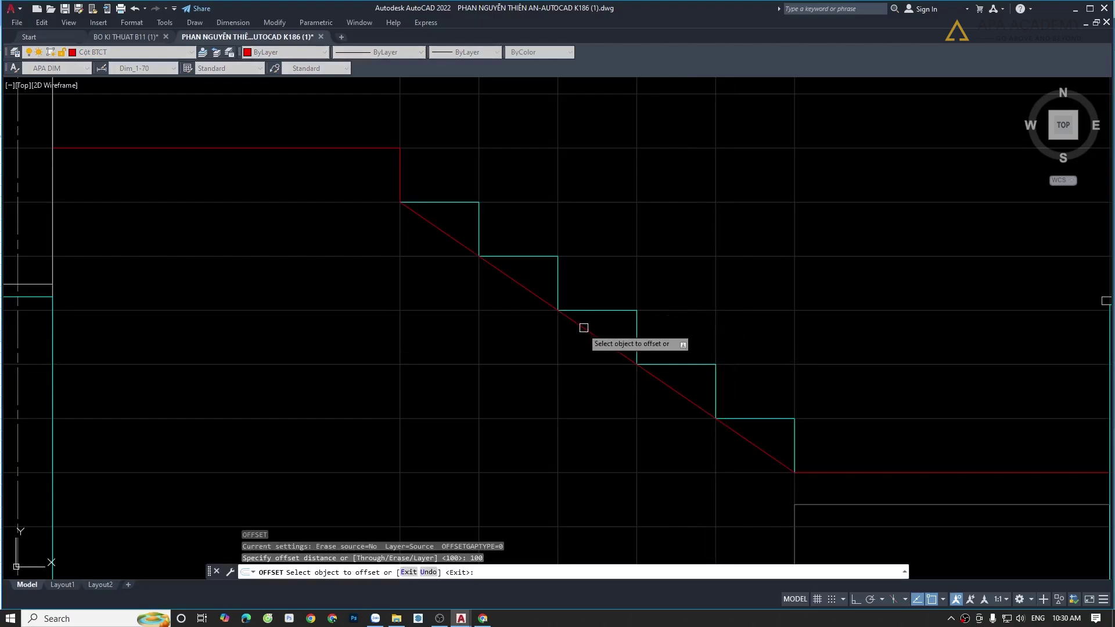
pyautogui.click(585, 328)
pyautogui.click(546, 359)
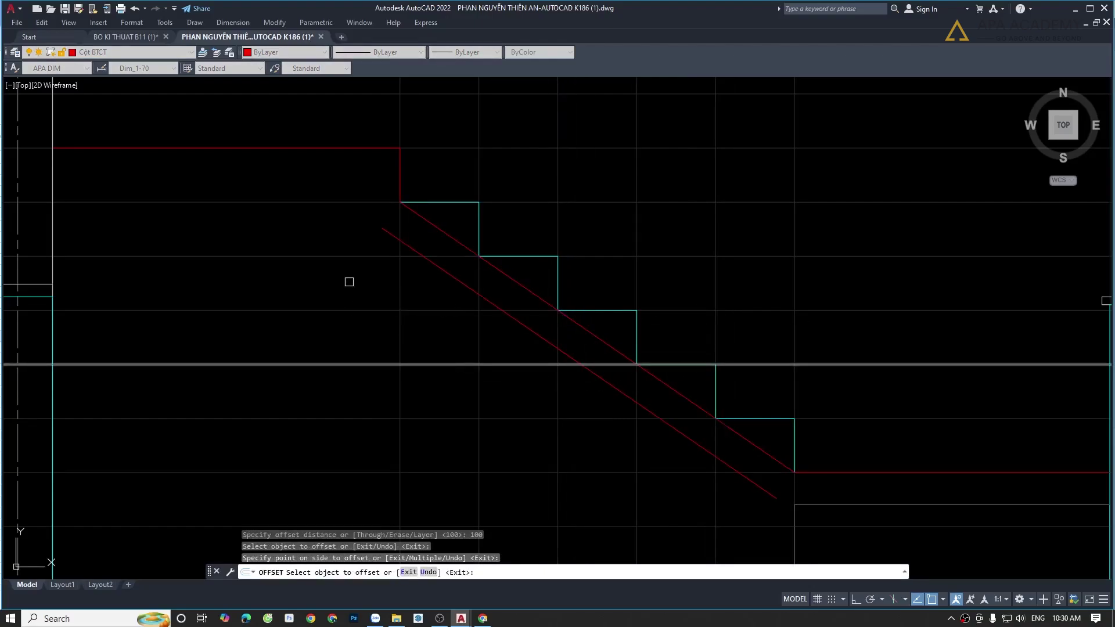
pyautogui.moveTo(293, 204); pyautogui.dragTo(453, 261, button='middle')
pyautogui.click(433, 204)
pyautogui.click(405, 238)
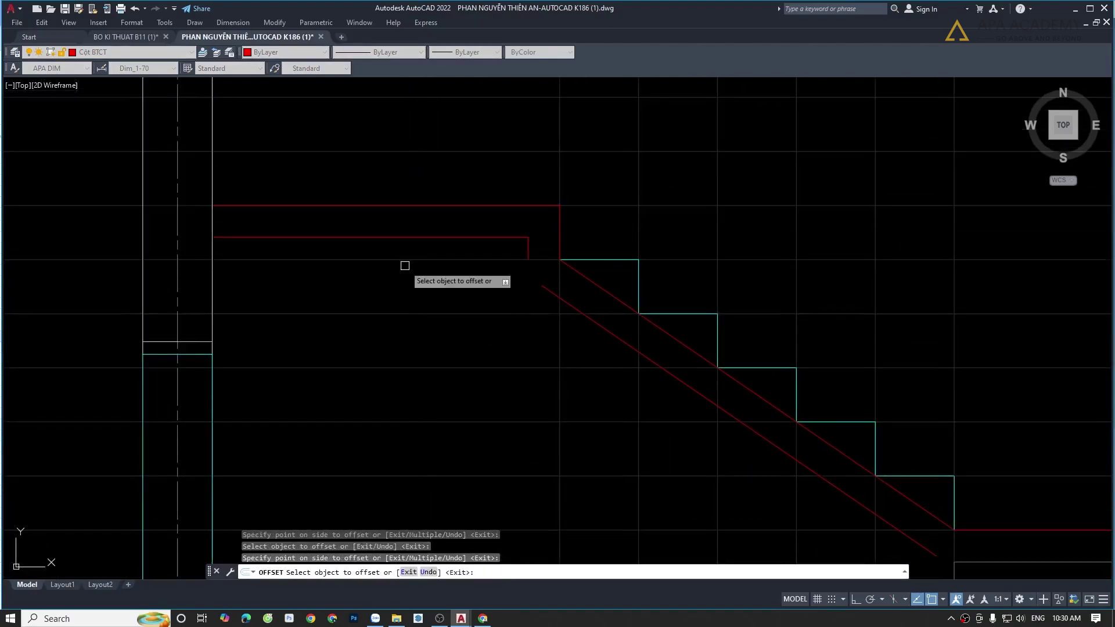
pyautogui.press('Escape')
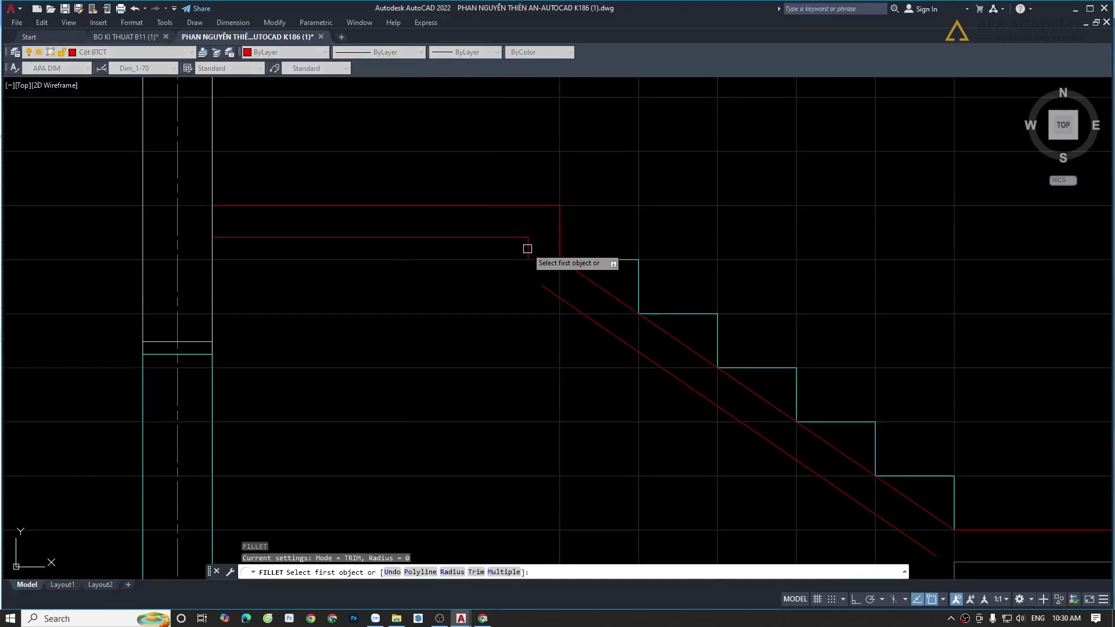
# - Fillet the offset landing line and the lower diagonal into a clean corner
pyautogui.click(528, 249)
pyautogui.click(543, 289)
pyautogui.scroll(-3, 658, 389)
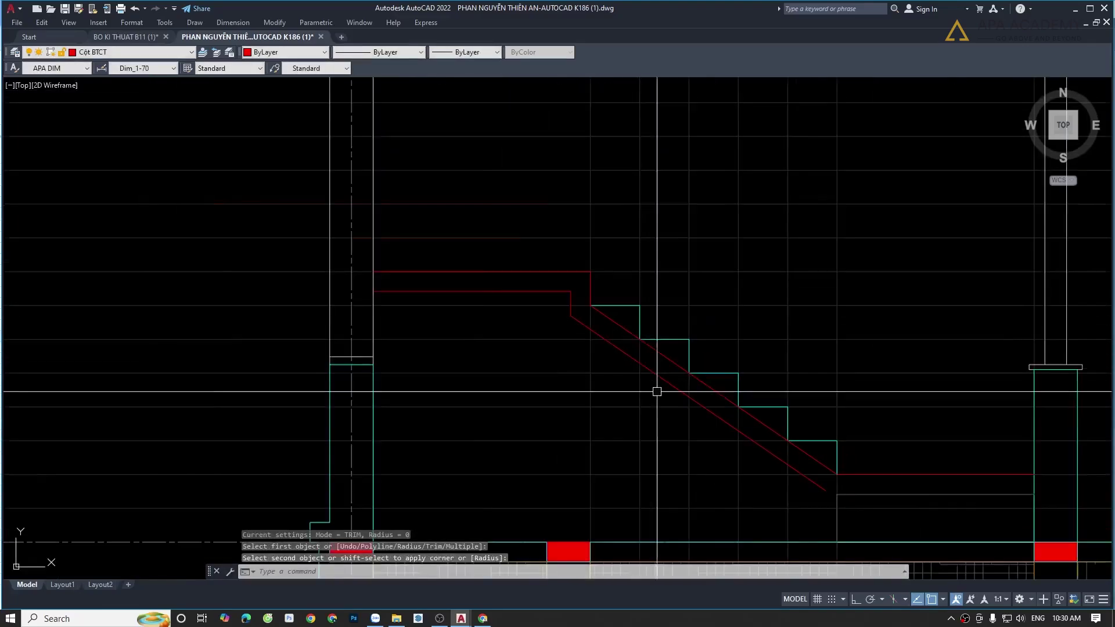
pyautogui.moveTo(658, 389); pyautogui.dragTo(498, 241, button='middle')
pyautogui.scroll(3, 587, 288)
pyautogui.press('Return')
pyautogui.click(534, 285)
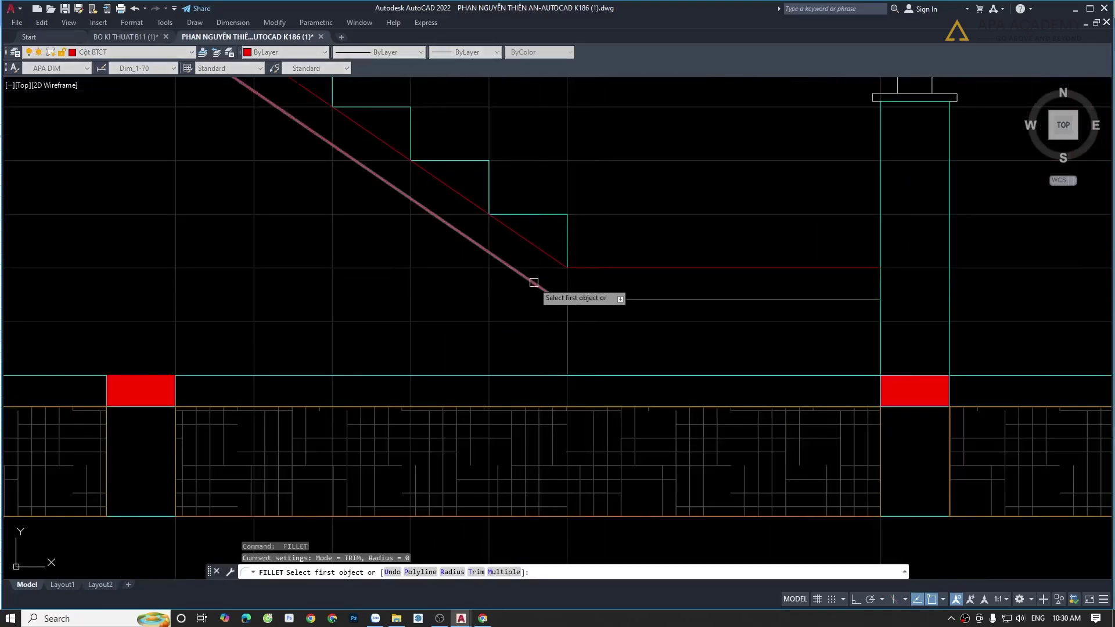
pyautogui.press('Escape')
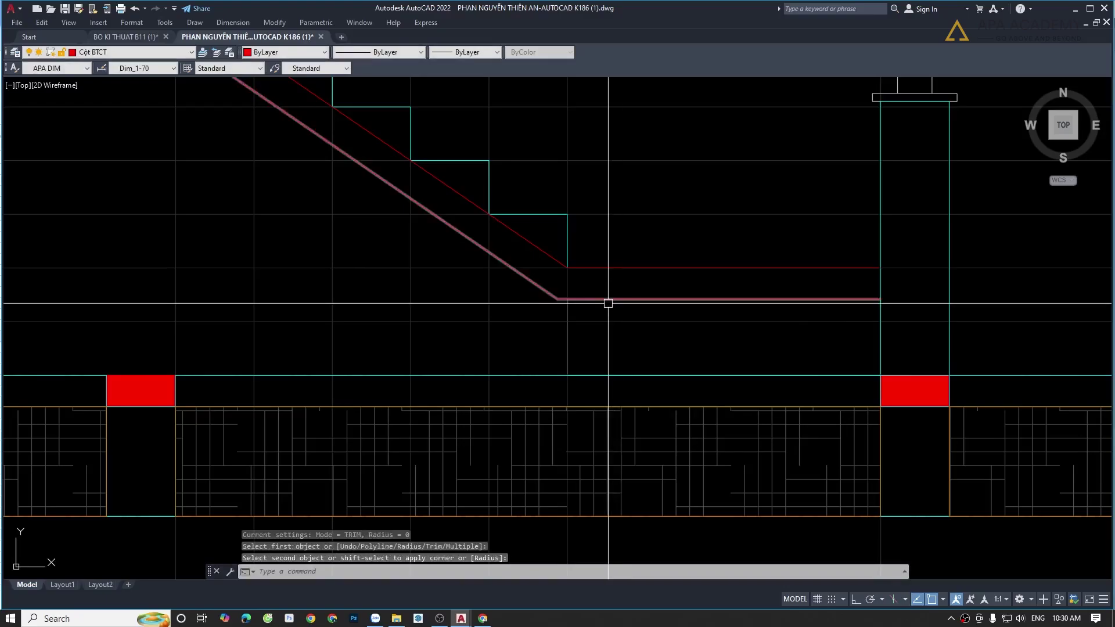
# - Pan and zoom to centre the stair section, then bring the stair plan into view
pyautogui.moveTo(607, 304)
pyautogui.mouseDown(button='middle')
pyautogui.moveTo(595, 256)
pyautogui.moveTo(666, 373)
pyautogui.mouseUp(button='middle')
pyautogui.scroll(-2, 608, 242)
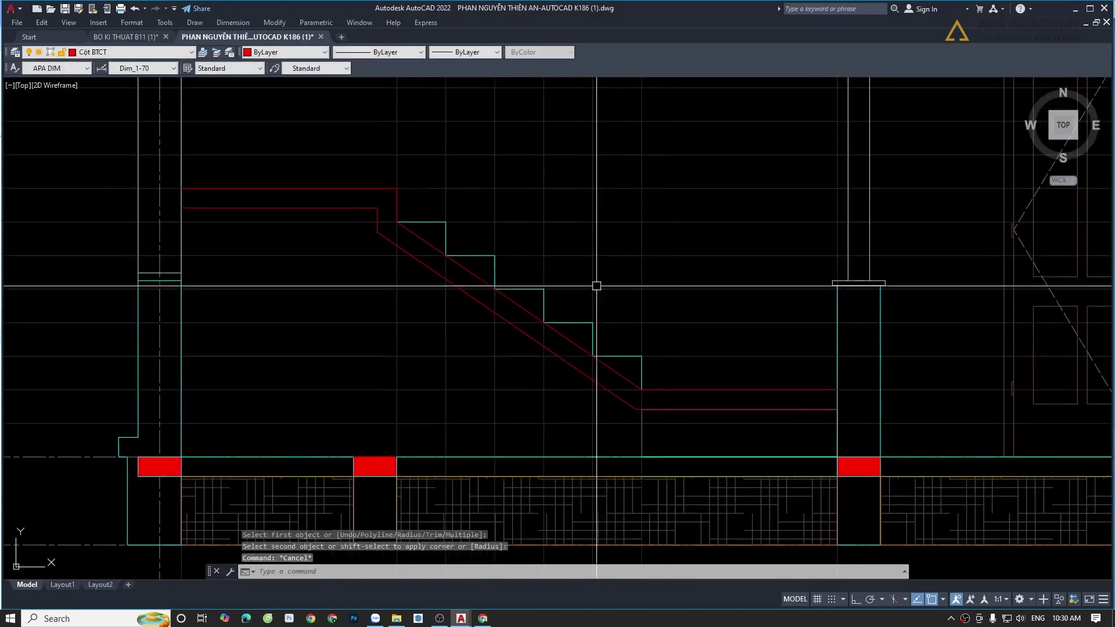
pyautogui.moveTo(511, 273); pyautogui.dragTo(536, 283, button='middle')
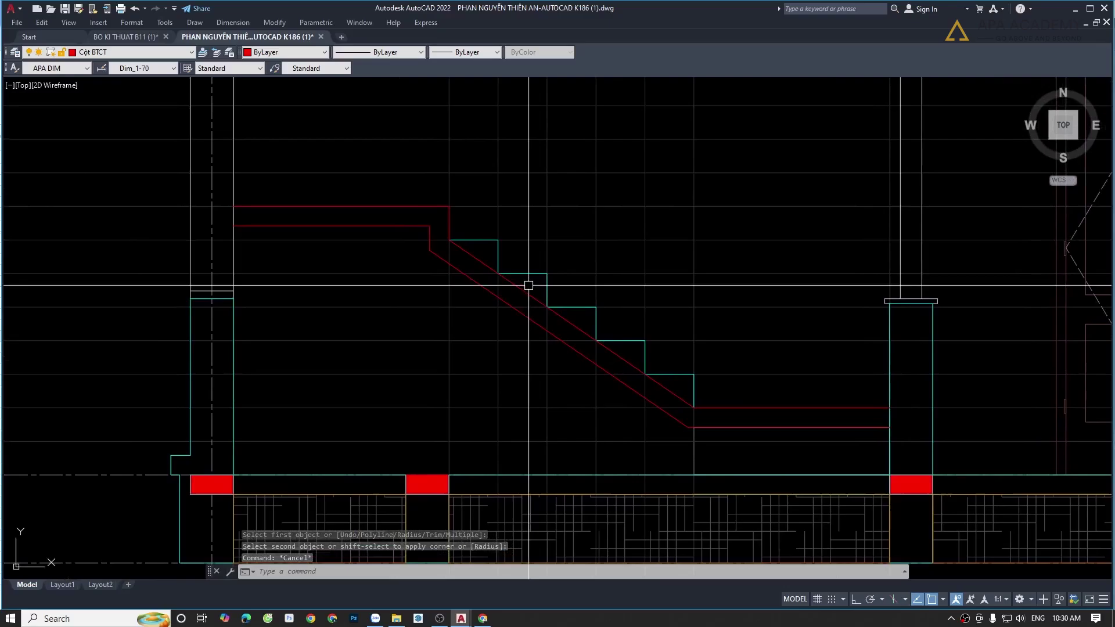
pyautogui.scroll(-4, 527, 287)
pyautogui.moveTo(498, 366); pyautogui.dragTo(505, 304, button='middle')
pyautogui.moveTo(496, 547)
pyautogui.mouseDown(button='middle')
pyautogui.moveTo(519, 330)
pyautogui.moveTo(514, 195)
pyautogui.mouseUp(button='middle')
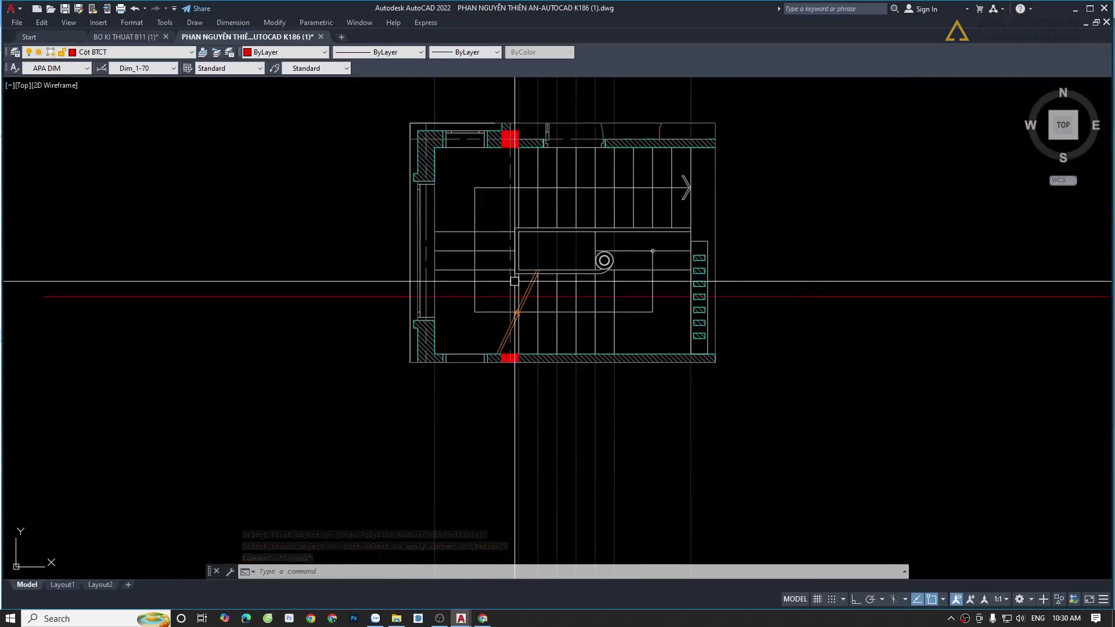
pyautogui.scroll(2, 505, 279)
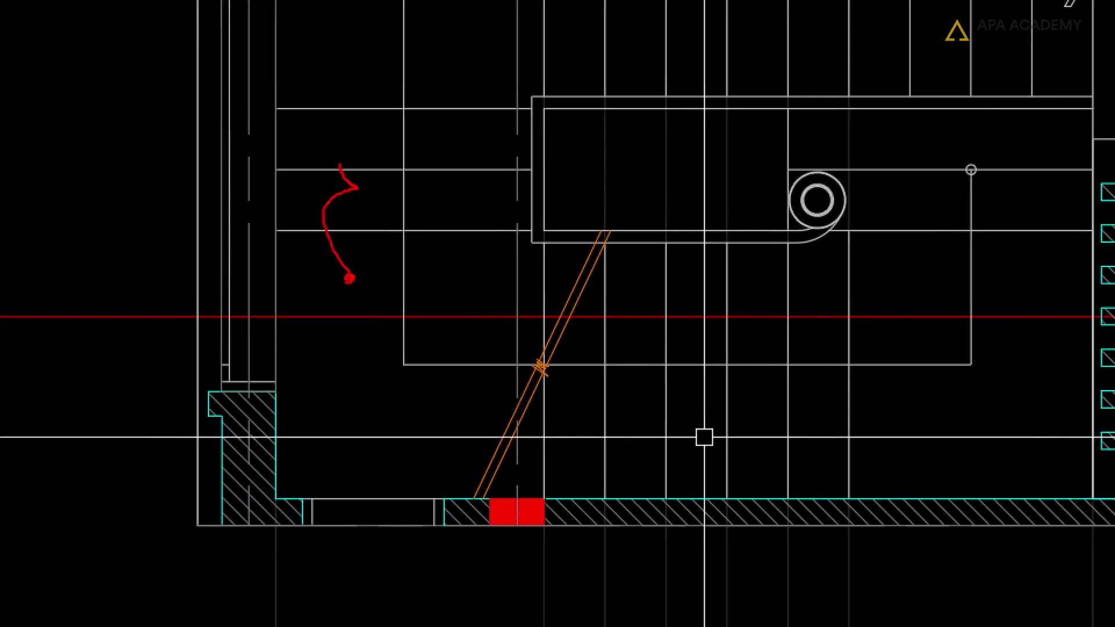
pyautogui.scroll(-3, 703, 436)
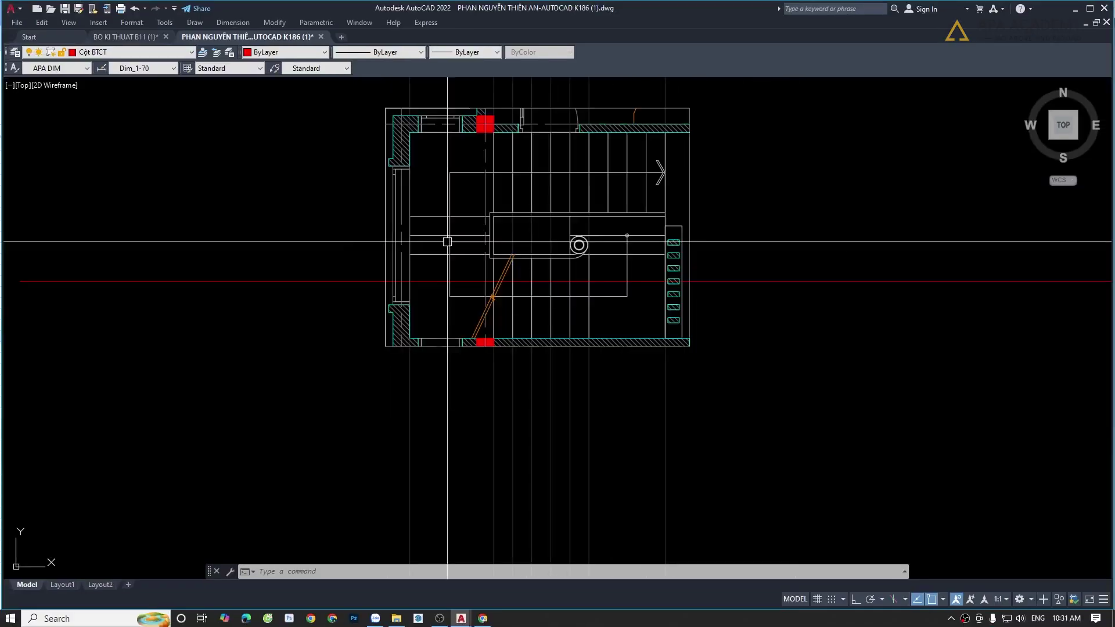
# - Make the layer of the rectangle under the bottom landing, APA- Nét thấy, current
pyautogui.moveTo(445, 87); pyautogui.dragTo(452, 441, button='middle')
pyautogui.scroll(3, 466, 249)
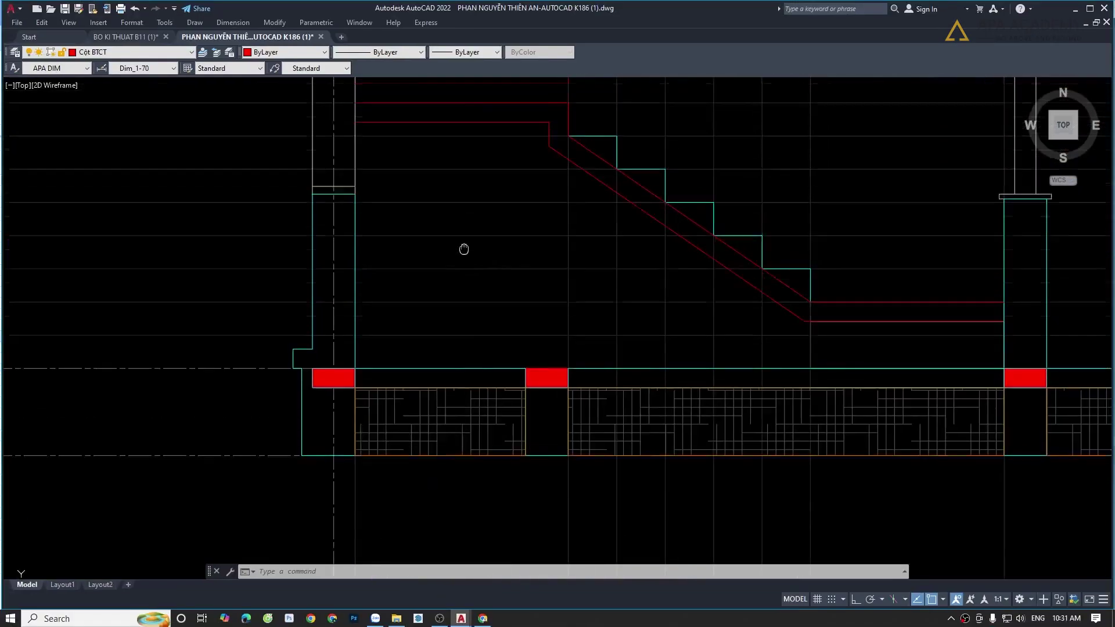
pyautogui.moveTo(466, 249)
pyautogui.mouseDown(button='middle')
pyautogui.moveTo(466, 346)
pyautogui.moveTo(404, 288)
pyautogui.mouseUp(button='middle')
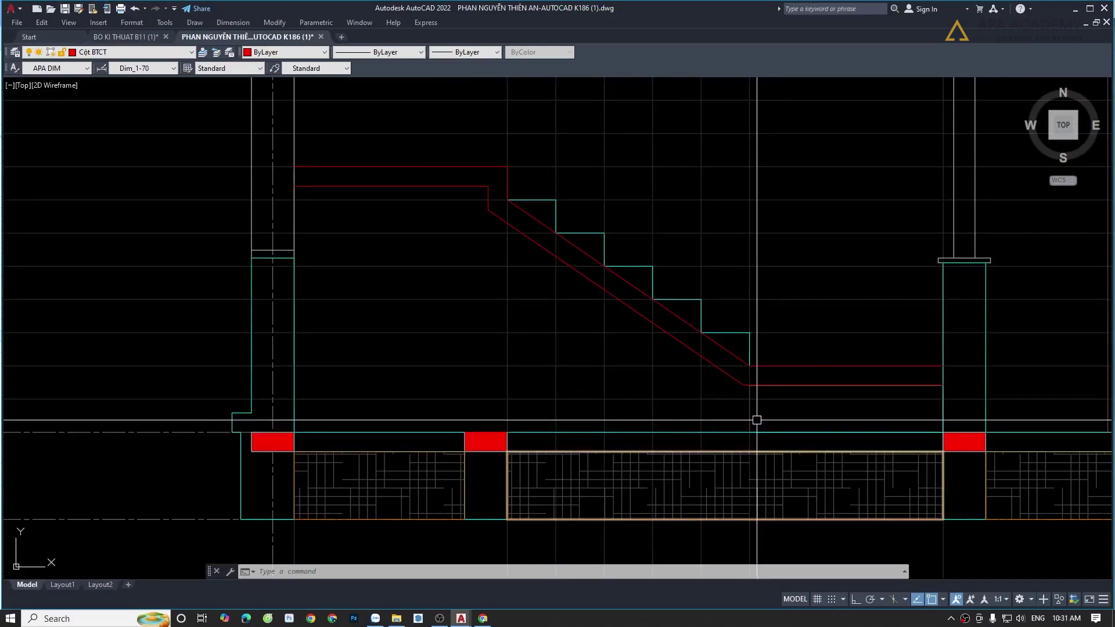
pyautogui.press('Escape')
pyautogui.press('Escape')
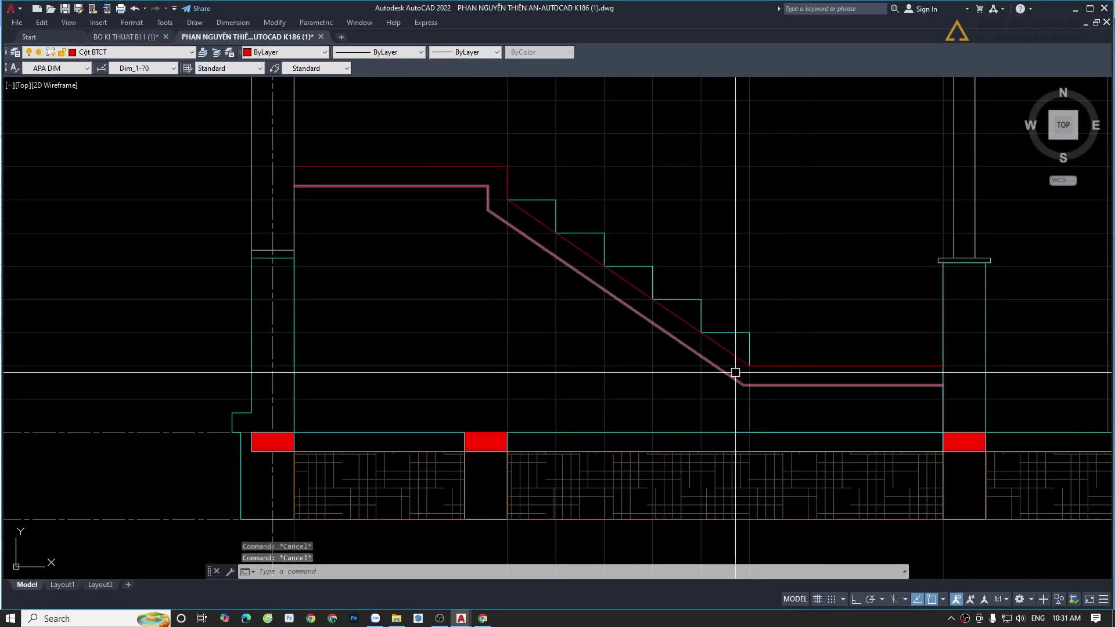
pyautogui.click(746, 376)
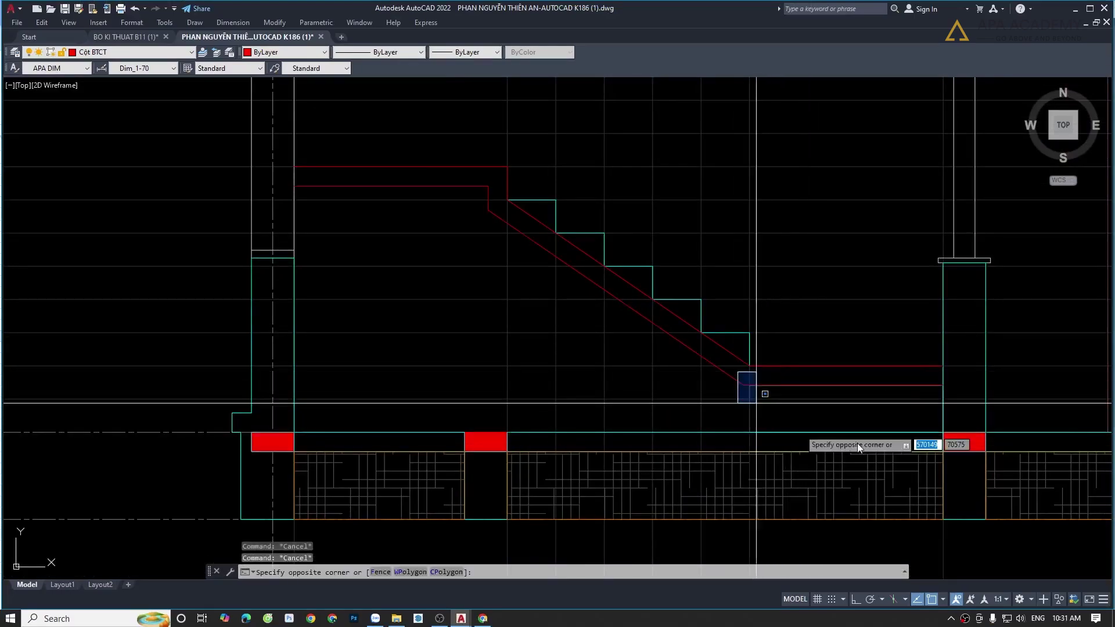
pyautogui.click(942, 436)
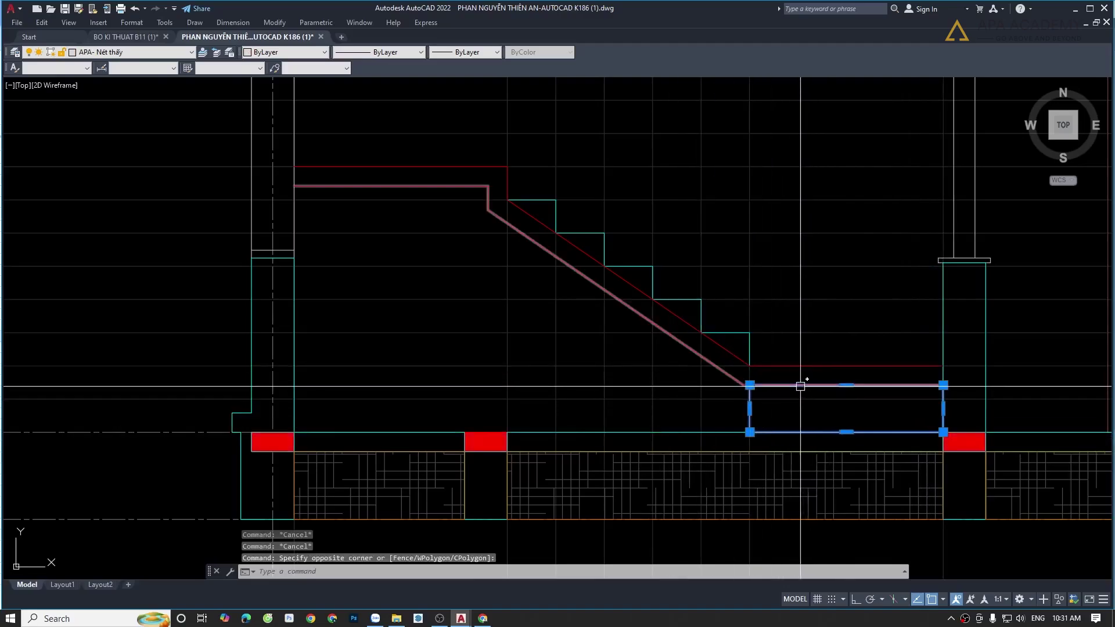
pyautogui.write('6')
pyautogui.press('Return')
# - Draw a rectangle above the top landing, from the wall to the landing line
pyautogui.scroll(-1, 441, 522)
pyautogui.scroll(1, 438, 403)
pyautogui.write('rec')
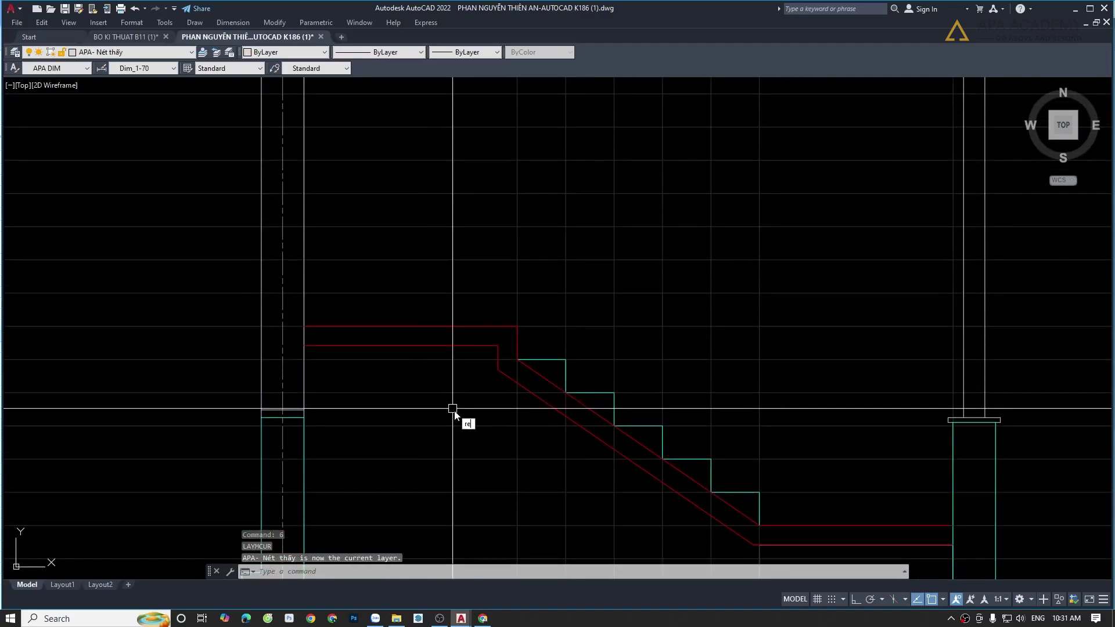
pyautogui.press('Return')
pyautogui.click(304, 294)
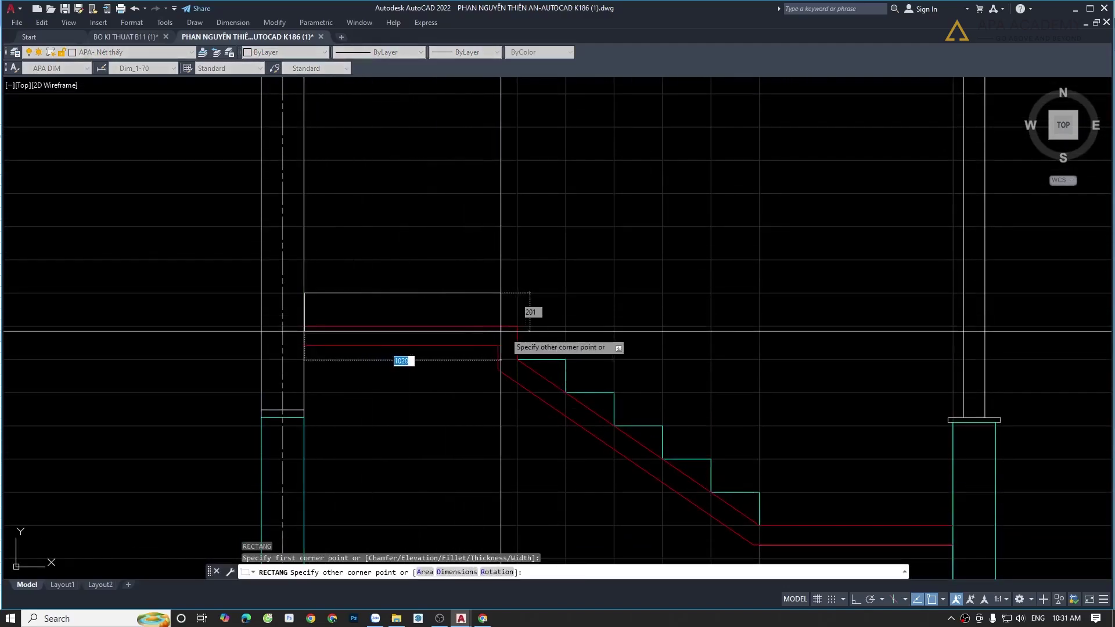
pyautogui.click(517, 326)
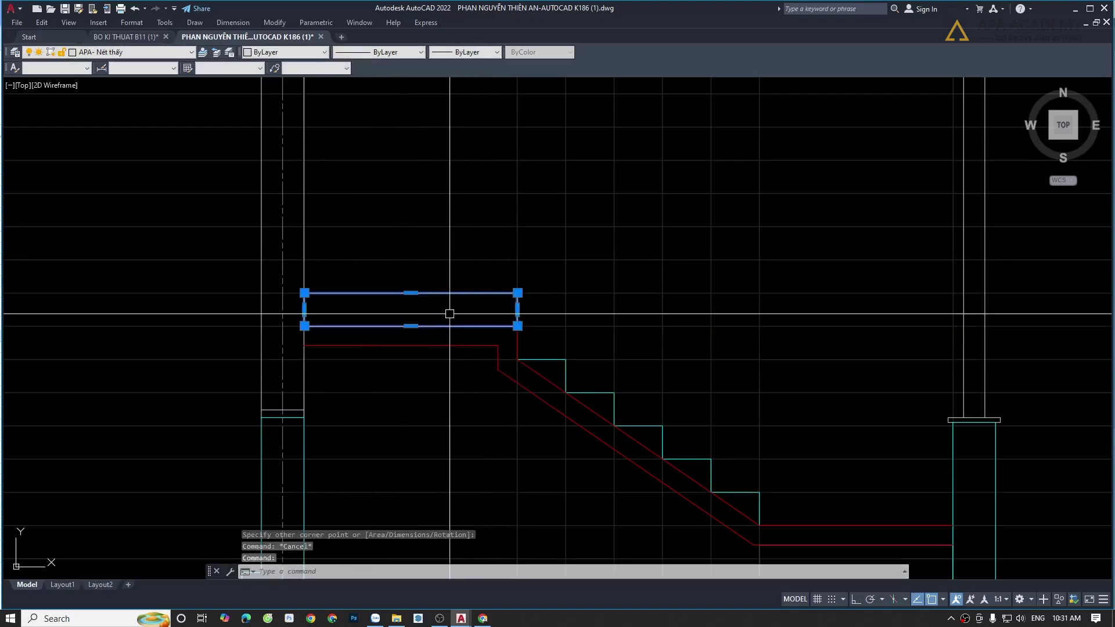
# - Stack two copies of the rectangle directly above it
pyautogui.write('c')
pyautogui.press('Return')
pyautogui.click(518, 325)
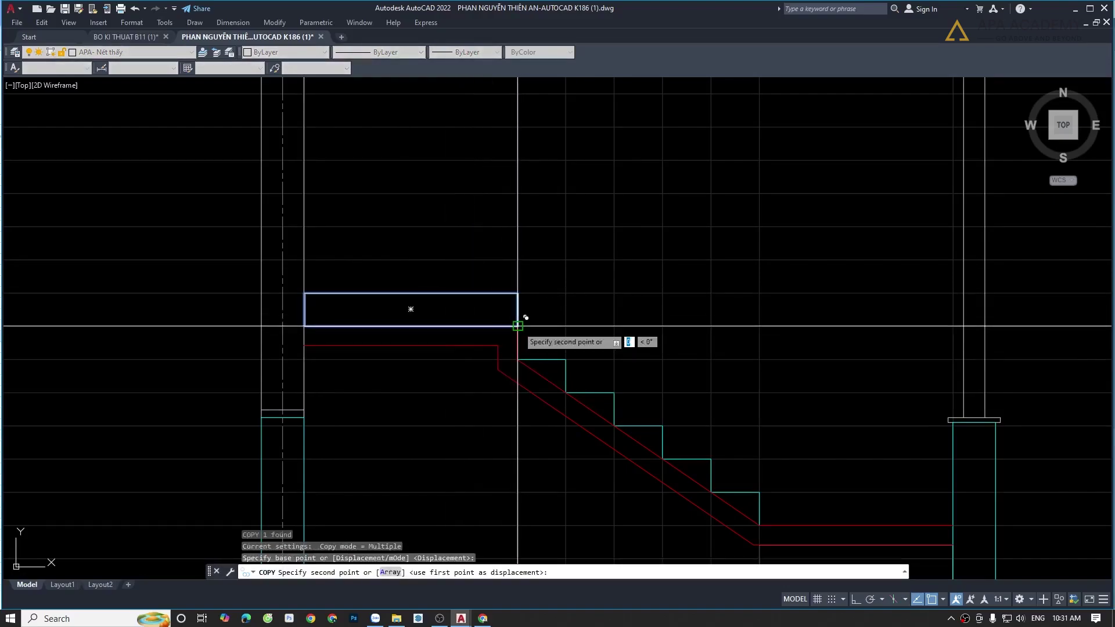
pyautogui.click(517, 293)
pyautogui.click(517, 259)
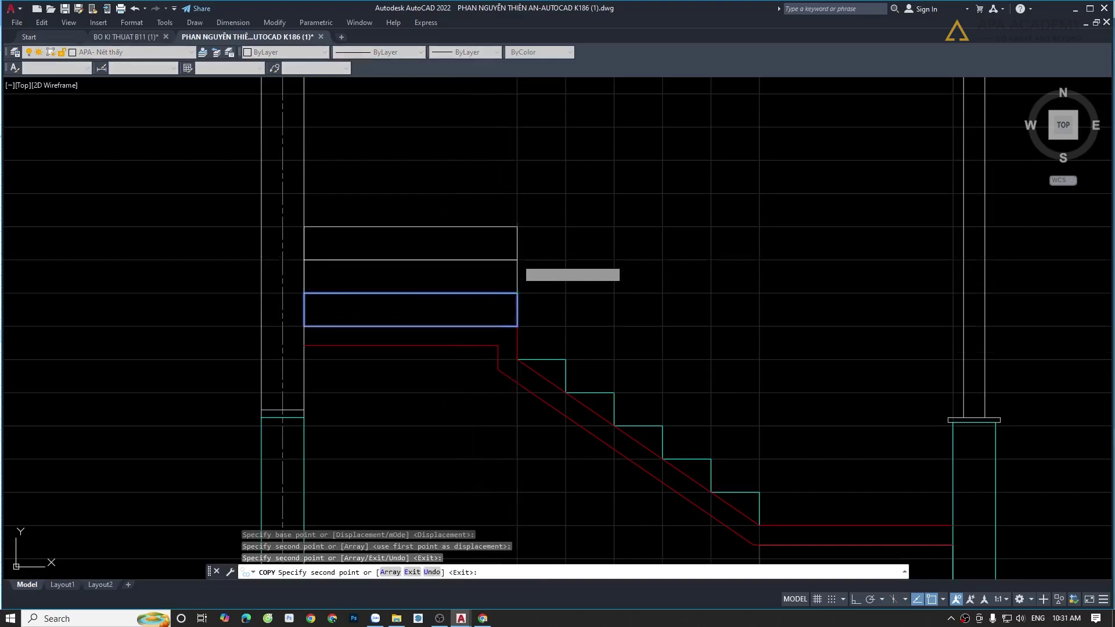
pyautogui.press('Escape')
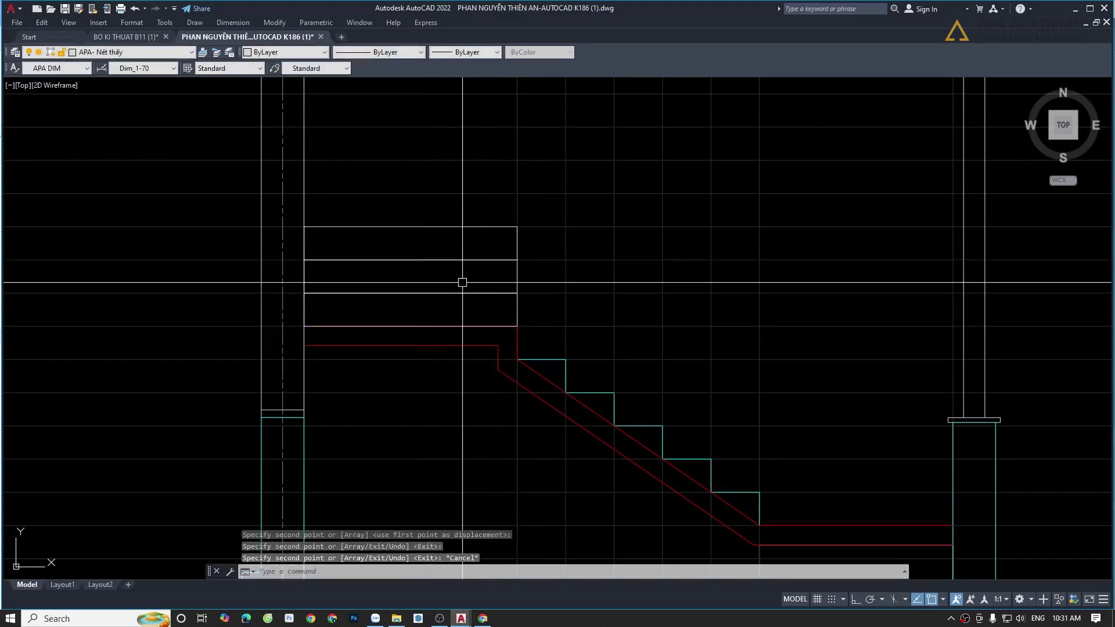
# - Draw one riser-and-tread step outline as a polyline from the landing's top corner
pyautogui.scroll(-10, 480, 259)
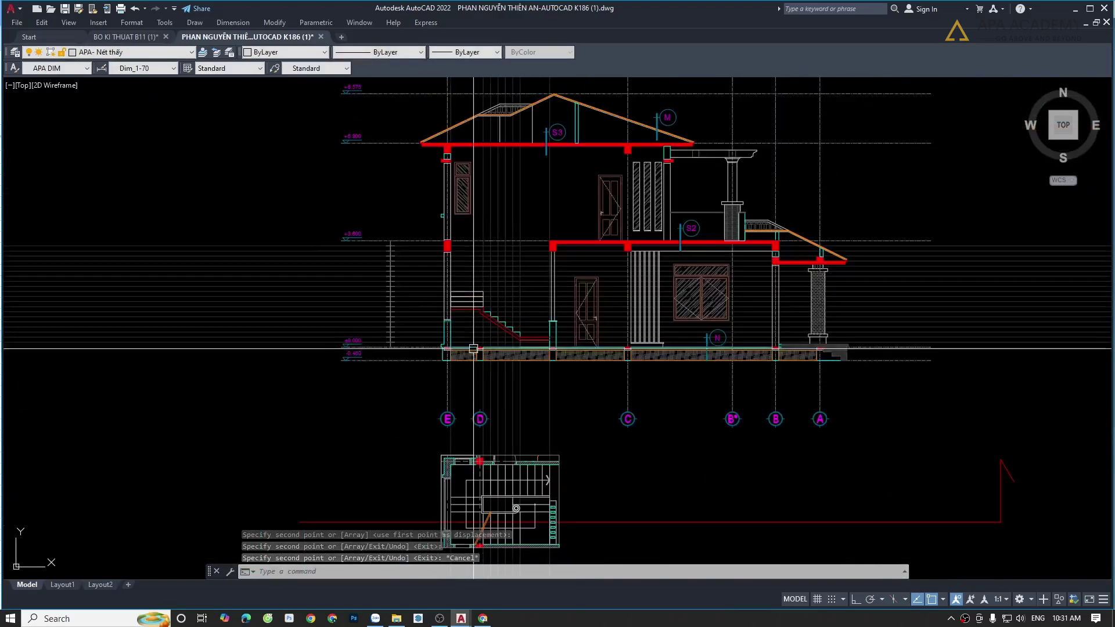
pyautogui.scroll(3, 480, 259)
pyautogui.scroll(3, 502, 369)
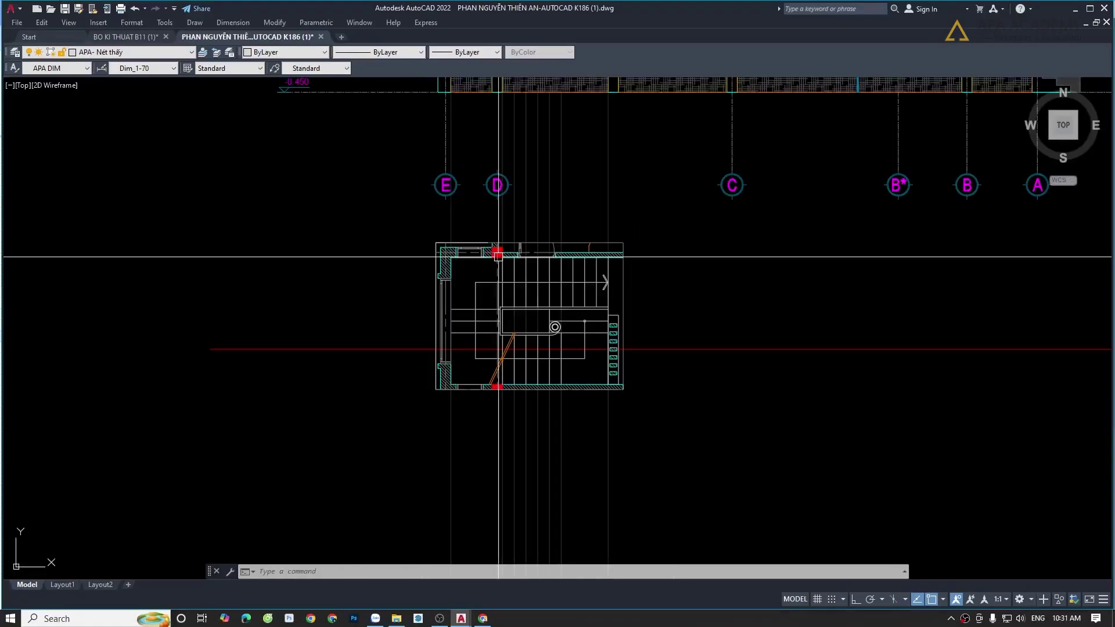
pyautogui.moveTo(470, 212); pyautogui.dragTo(476, 391, button='middle')
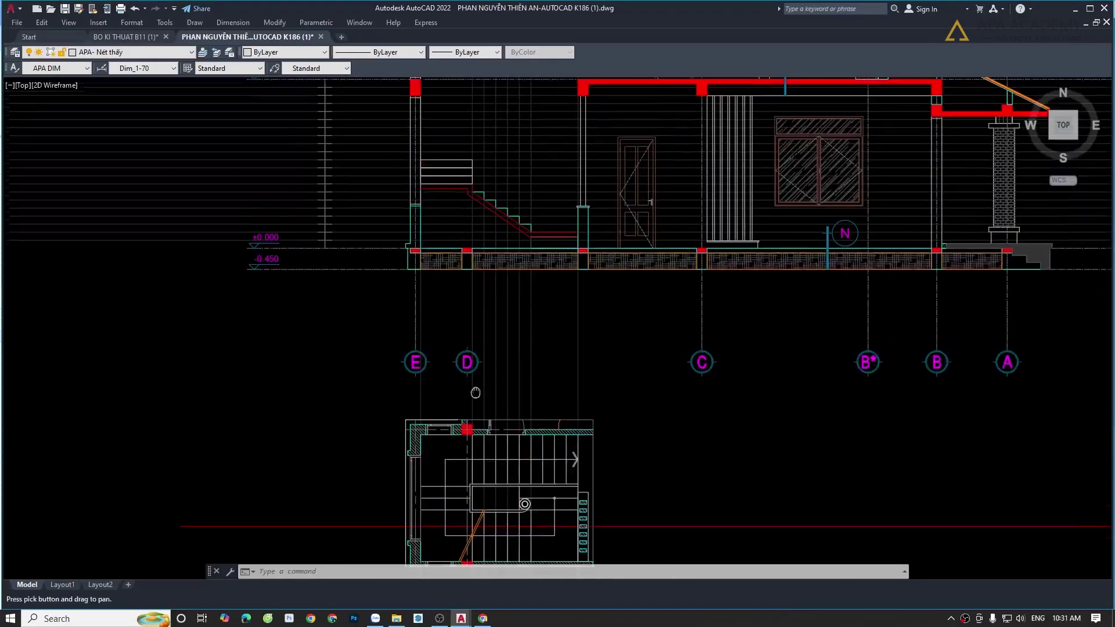
pyautogui.moveTo(465, 240); pyautogui.dragTo(466, 362, button='middle')
pyautogui.scroll(6, 467, 302)
pyautogui.write('pl')
pyautogui.press('Return')
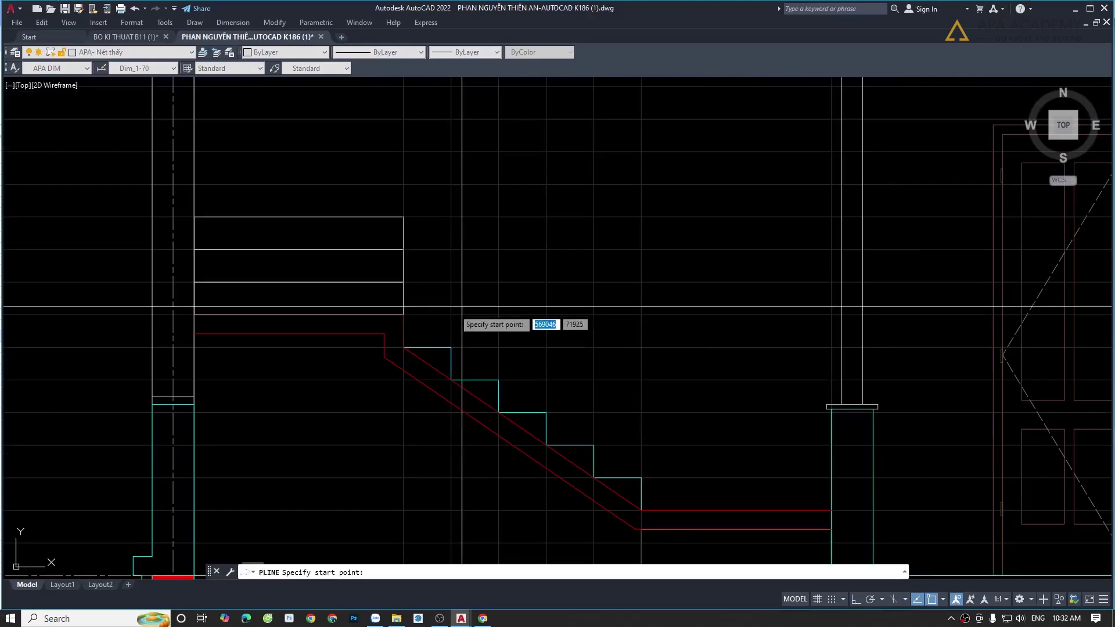
pyautogui.moveTo(403, 213); pyautogui.dragTo(414, 307, button='middle')
pyautogui.click(414, 310)
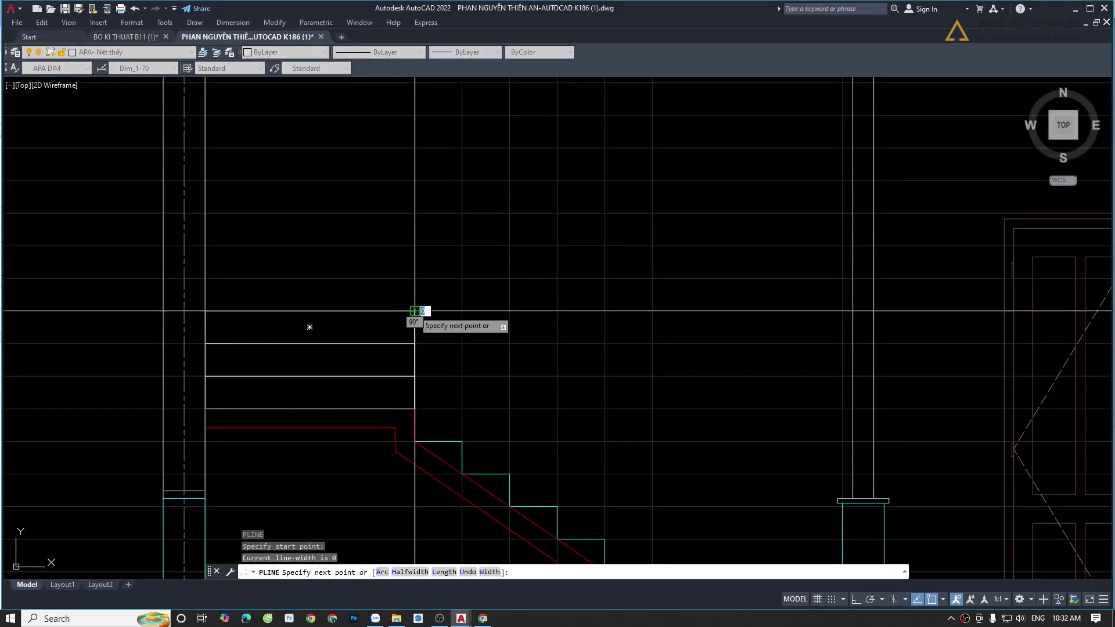
pyautogui.click(463, 278)
pyautogui.press('Escape')
# - Copy the step outline three times up the flight, snapping each to the previous step's corner
pyautogui.click(398, 259)
pyautogui.click(481, 319)
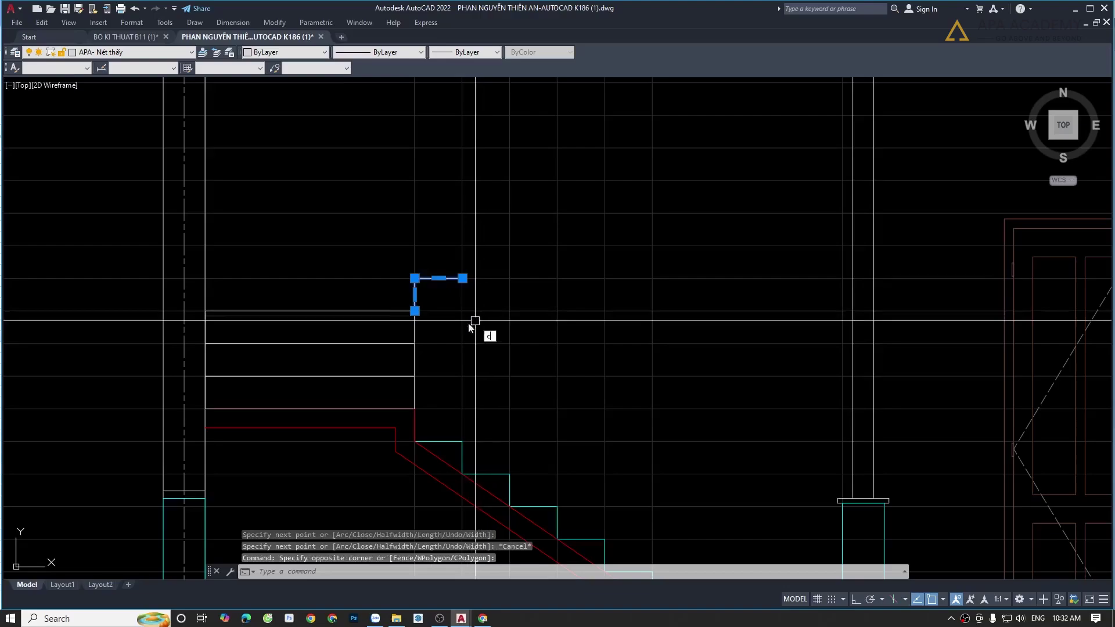
pyautogui.write('co')
pyautogui.press('Return')
pyautogui.click(414, 311)
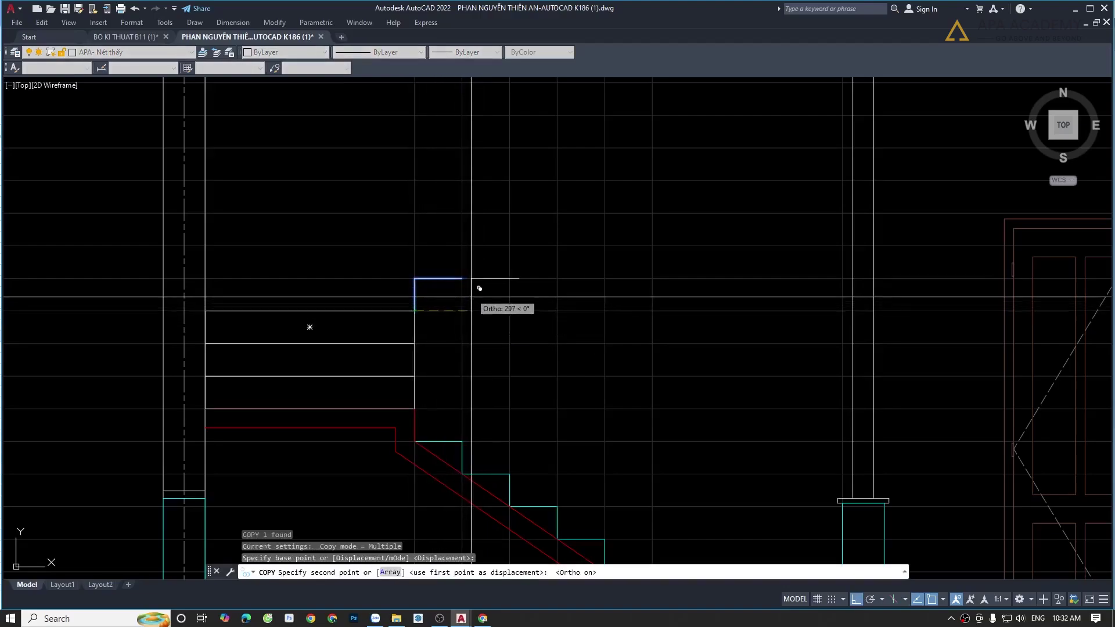
pyautogui.press('F8')
pyautogui.click(472, 277)
pyautogui.press('F8')
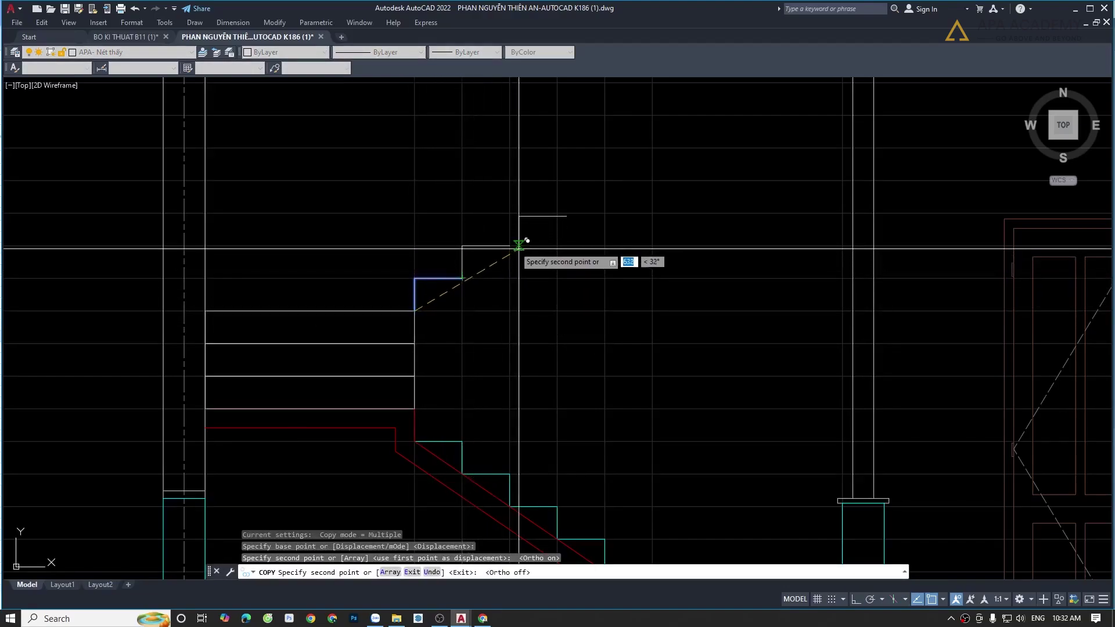
pyautogui.click(509, 245)
pyautogui.click(557, 212)
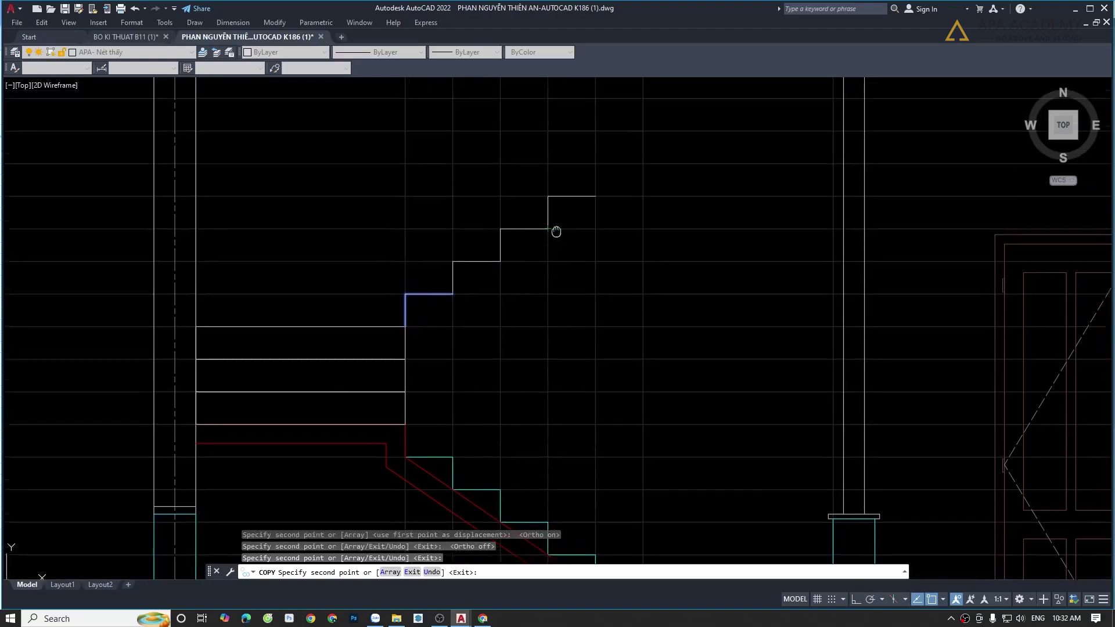
# - Keep copying the step up the flight until the top tread reaches the red slab
pyautogui.moveTo(565, 204); pyautogui.dragTo(499, 285, button='middle')
pyautogui.click(491, 294)
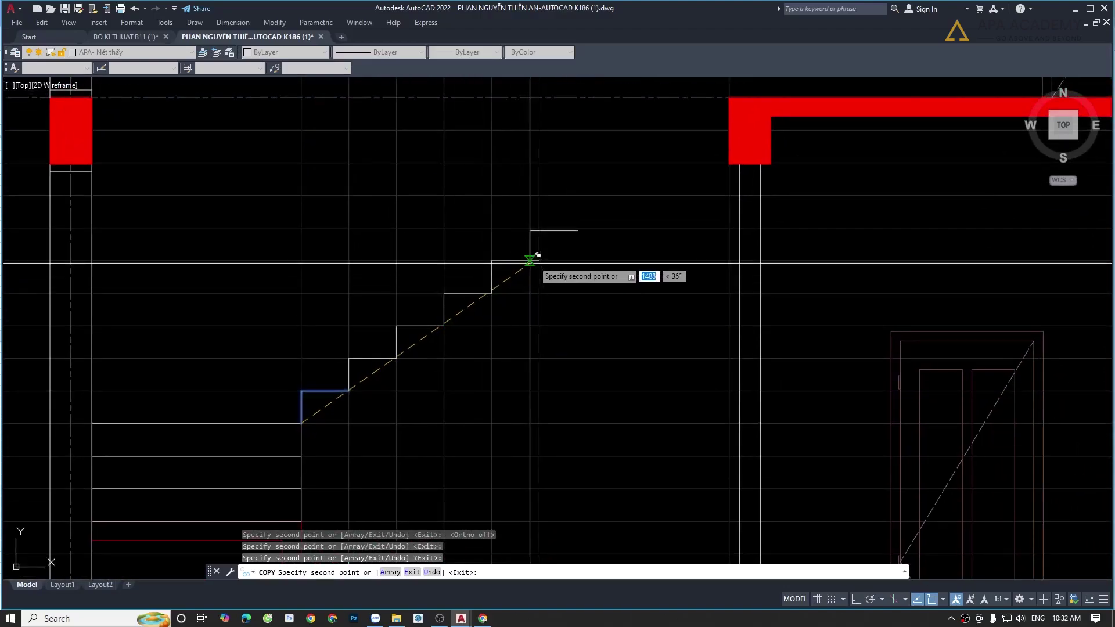
pyautogui.click(539, 260)
pyautogui.click(586, 227)
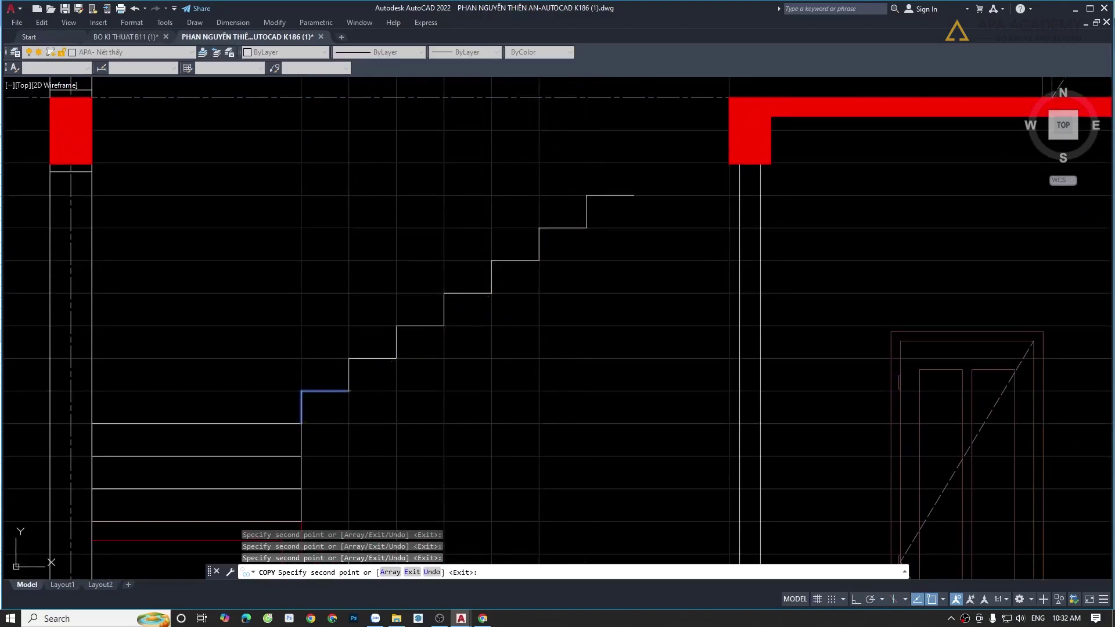
pyautogui.click(635, 195)
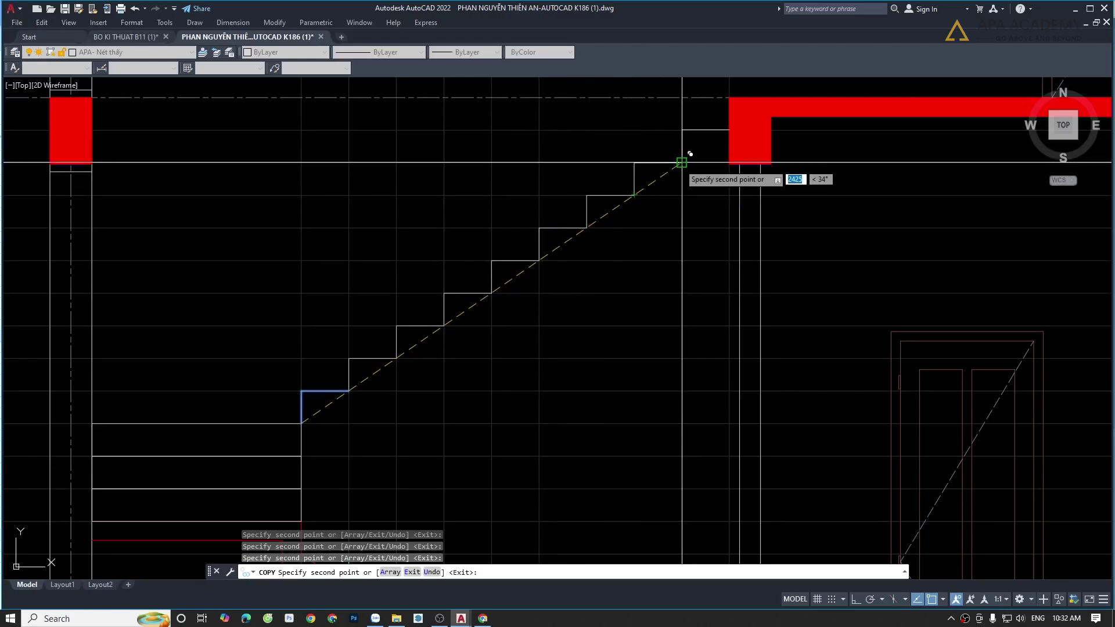
pyautogui.scroll(3, 538, 319)
pyautogui.scroll(2, 628, 360)
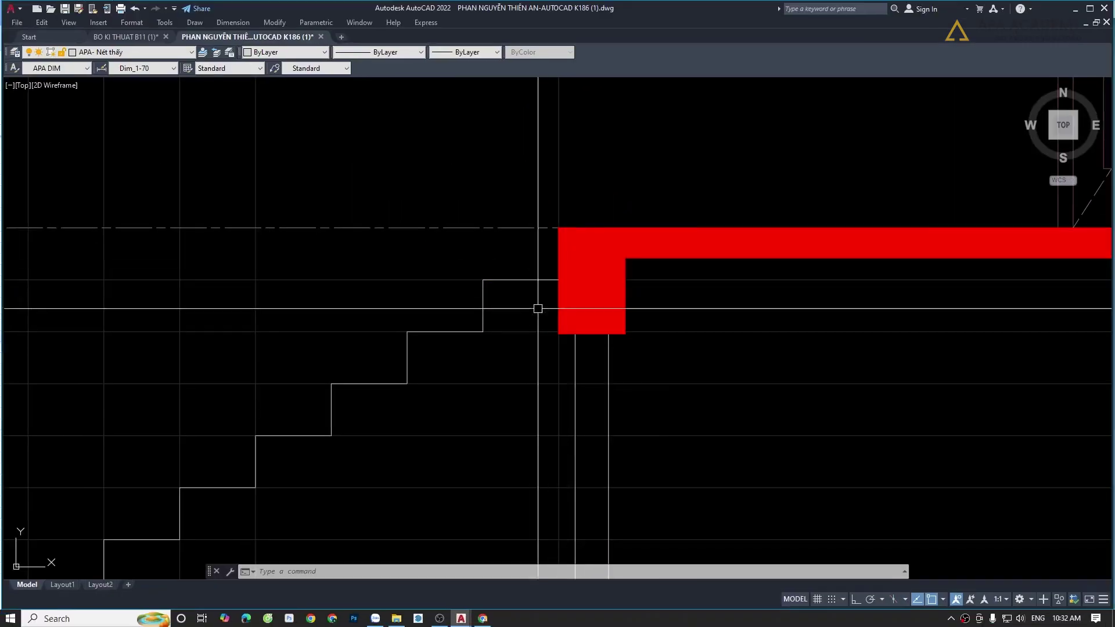
# - Draw a diagonal line through the step corners, starting at the red beam
pyautogui.moveTo(538, 309); pyautogui.dragTo(612, 274, button='middle')
pyautogui.write('l')
pyautogui.press('Return')
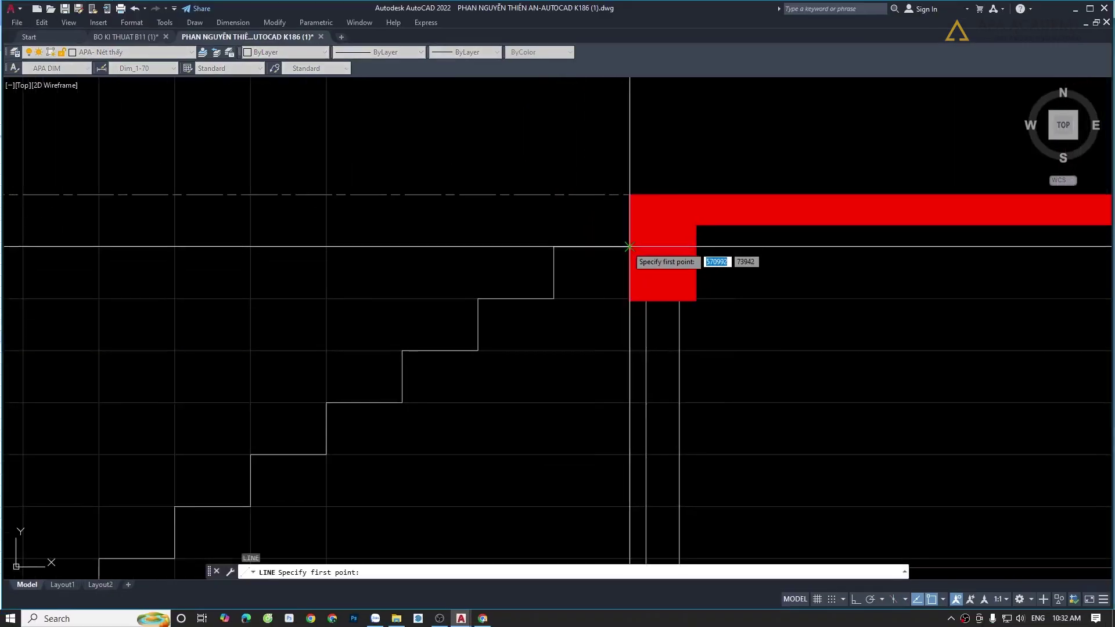
pyautogui.click(628, 247)
pyautogui.moveTo(470, 367); pyautogui.dragTo(616, 241, button='middle')
pyautogui.scroll(-3, 616, 242)
pyautogui.scroll(3, 338, 393)
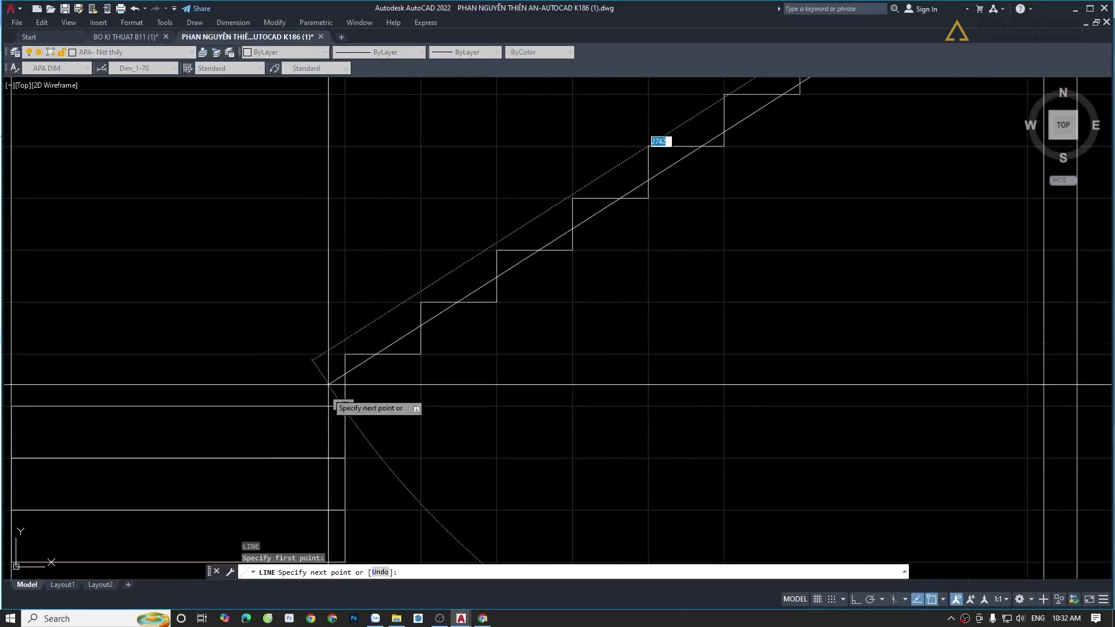
pyautogui.press('Escape')
pyautogui.press('Escape')
pyautogui.press('Escape')
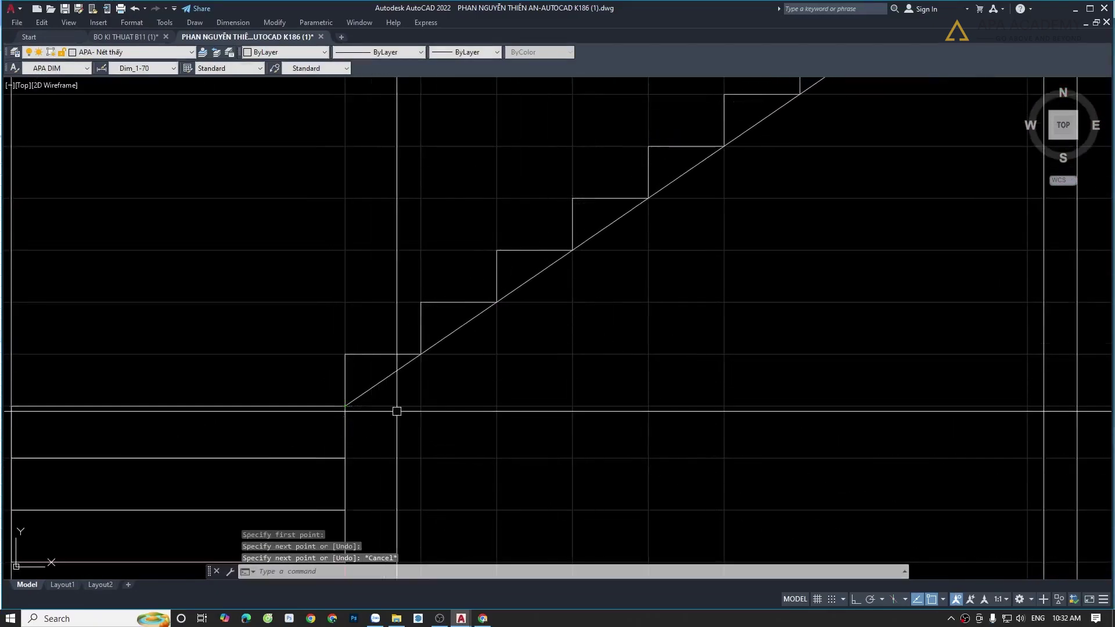
# - Offset the diagonal line 100 below the steps
pyautogui.write('o')
pyautogui.press('Return')
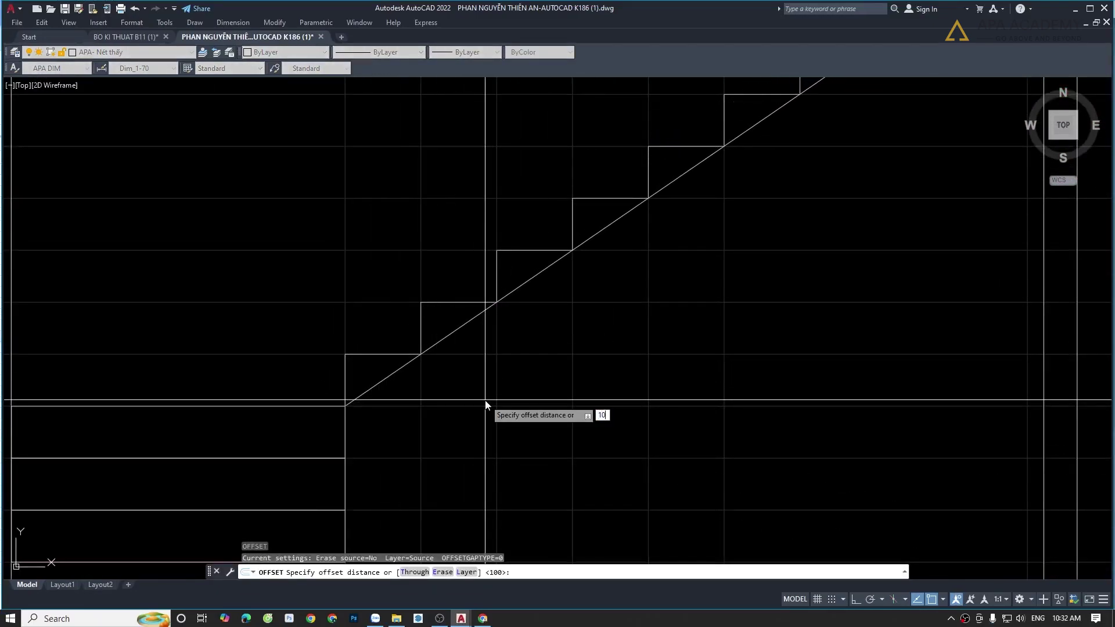
pyautogui.write('0')
pyautogui.press('Return')
pyautogui.click(455, 329)
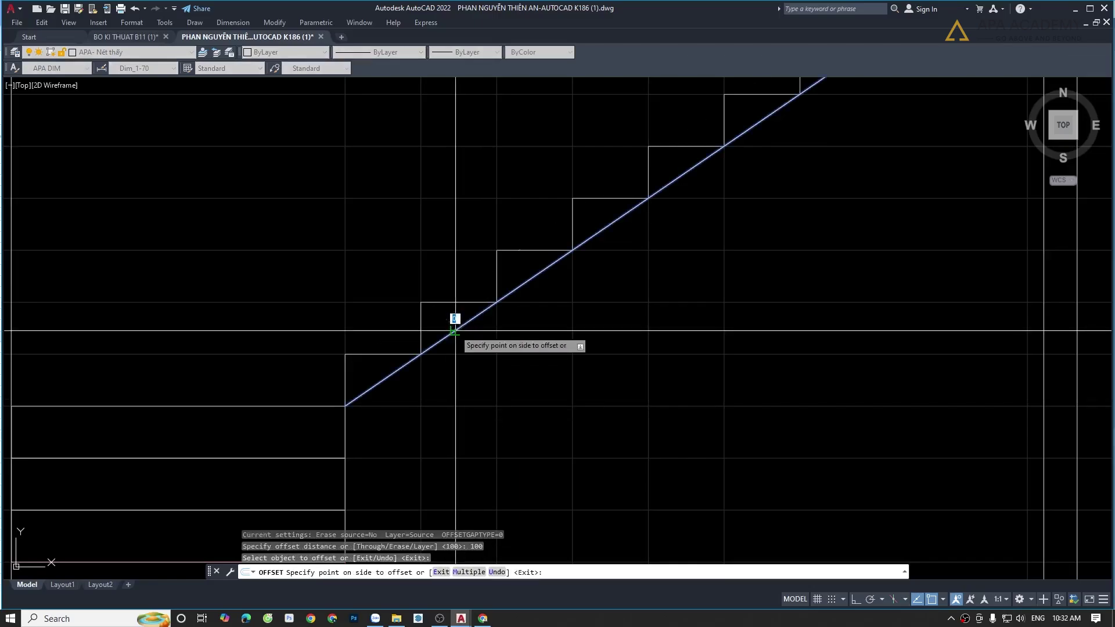
pyautogui.click(480, 383)
pyautogui.press('Escape')
pyautogui.scroll(-3, 562, 396)
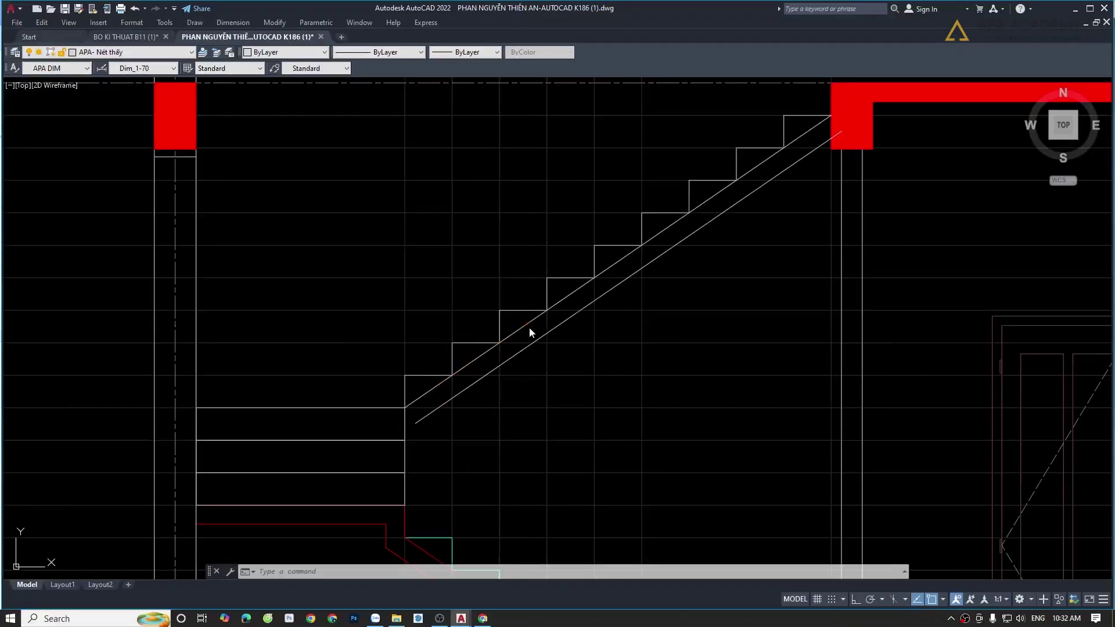
# - Delete the original diagonal and extend the offset slab line to the red beam
pyautogui.click(528, 323)
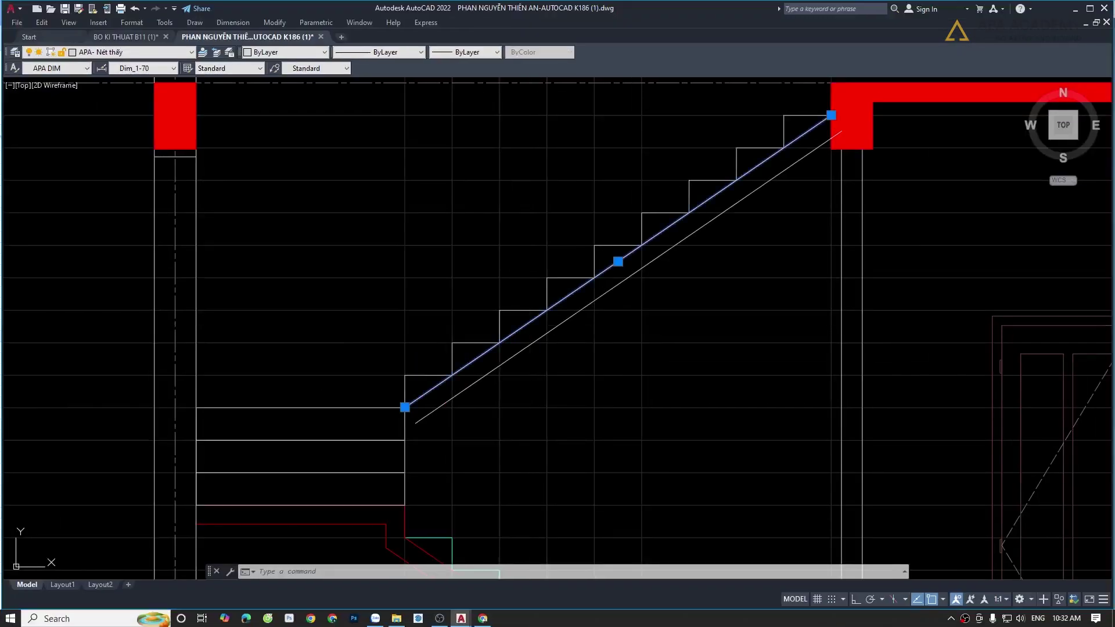
pyautogui.press('Delete')
pyautogui.press('Escape')
pyautogui.press('Escape')
pyautogui.press('Escape')
pyautogui.moveTo(540, 364); pyautogui.dragTo(545, 342, button='middle')
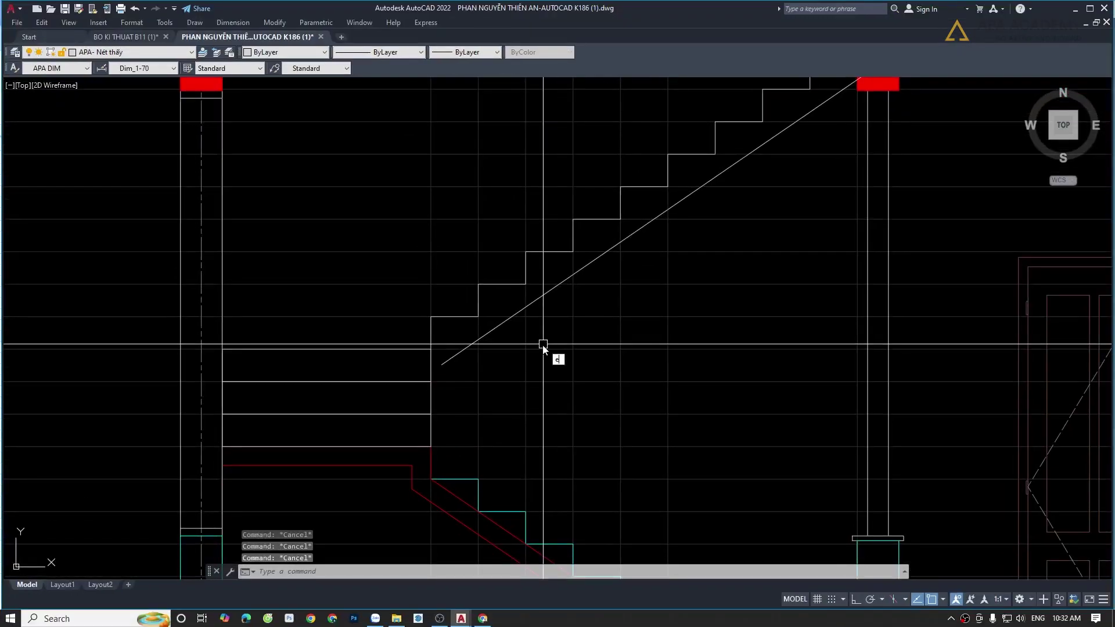
pyautogui.write('ex')
pyautogui.press('Return')
pyautogui.press('Return')
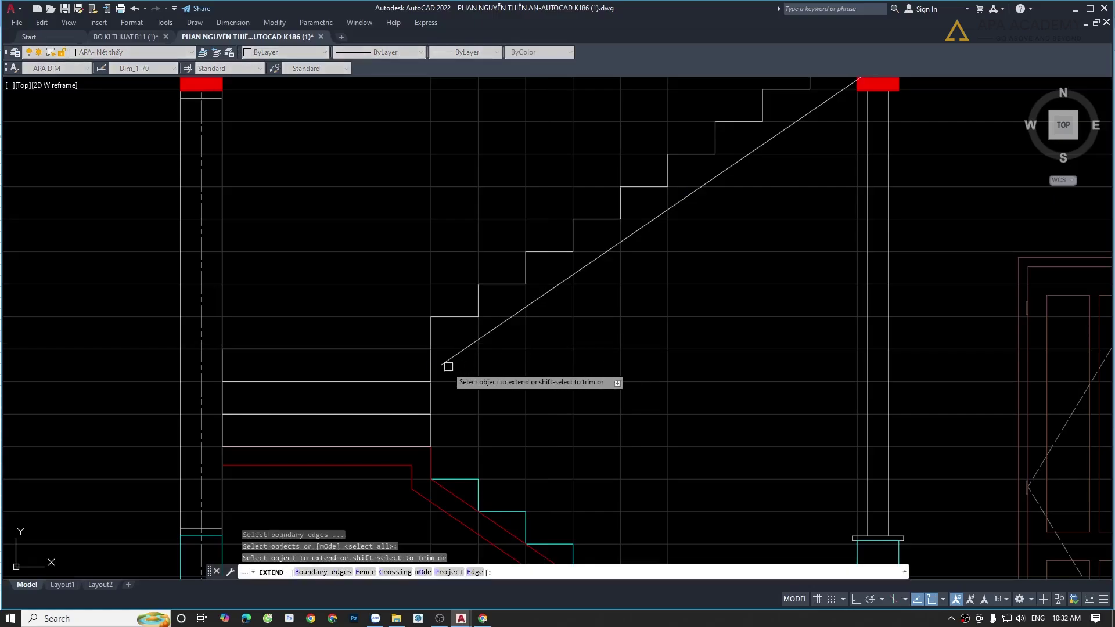
pyautogui.scroll(4, 447, 366)
pyautogui.scroll(-5, 598, 360)
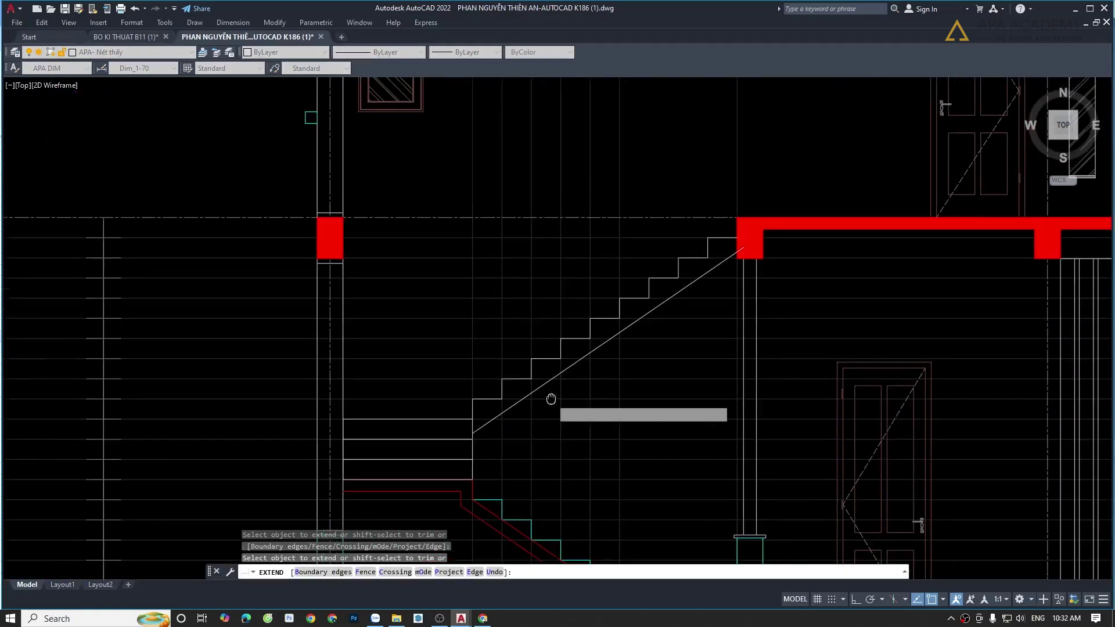
pyautogui.press('Escape')
# - Start a trim at the beam, then cancel it without changes
pyautogui.write('tr')
pyautogui.press('Return')
pyautogui.press('Return')
pyautogui.scroll(5, 773, 234)
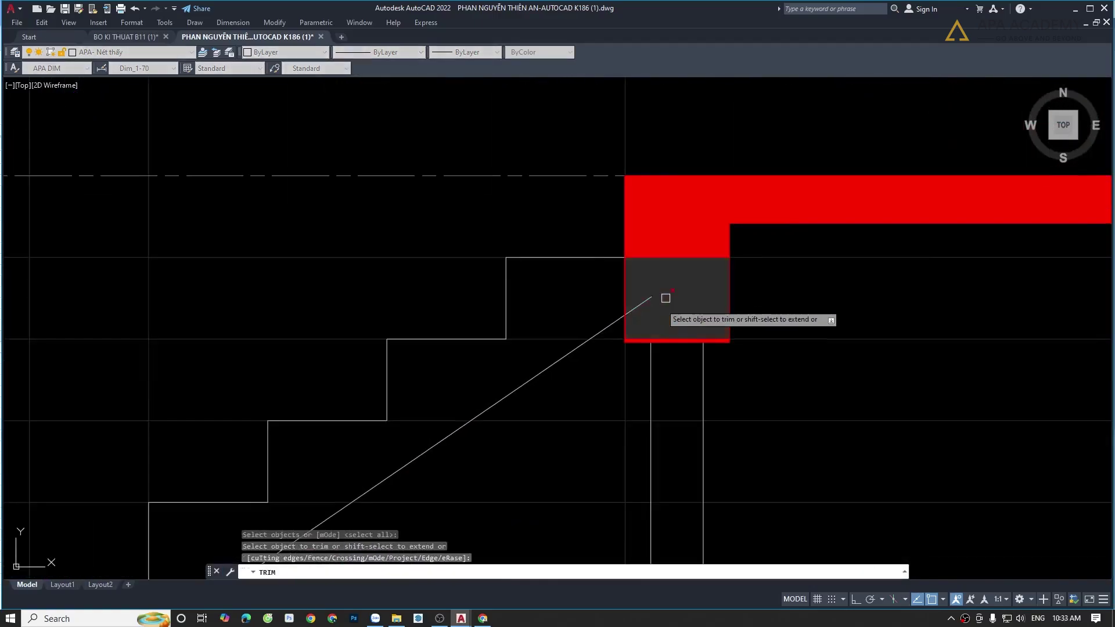
pyautogui.press('Escape')
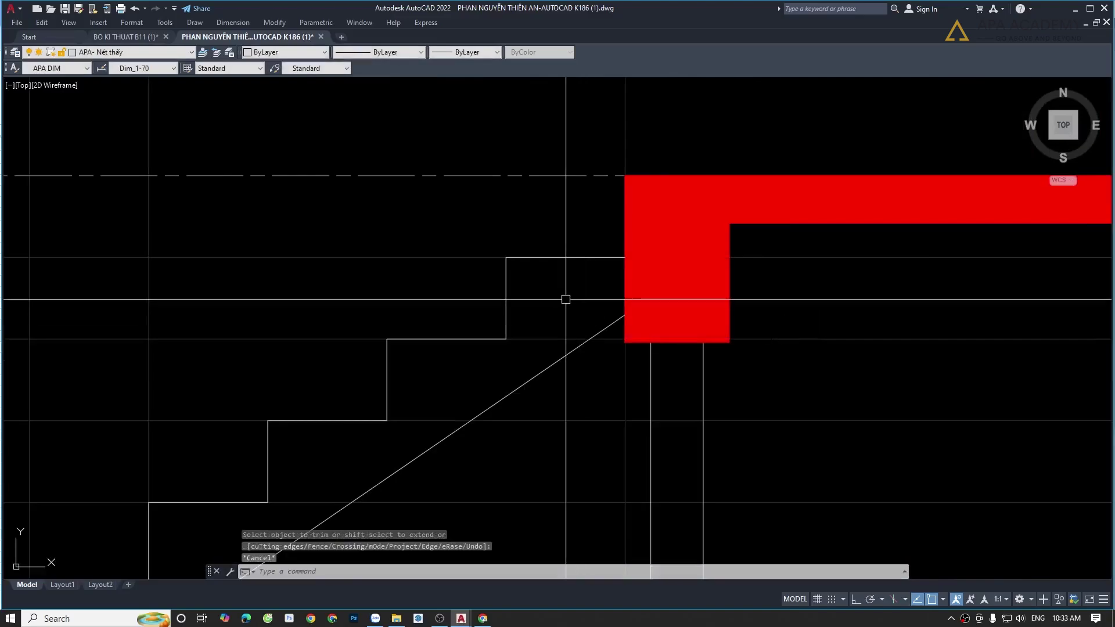
pyautogui.scroll(-3, 565, 308)
pyautogui.scroll(-4, 525, 349)
# - Select the 49 horizontal and vertical step-height guide lines and erase them
pyautogui.moveTo(422, 462)
pyautogui.mouseDown(button='middle')
pyautogui.moveTo(460, 364)
pyautogui.moveTo(595, 311)
pyautogui.mouseUp(button='middle')
pyautogui.scroll(-2, 595, 310)
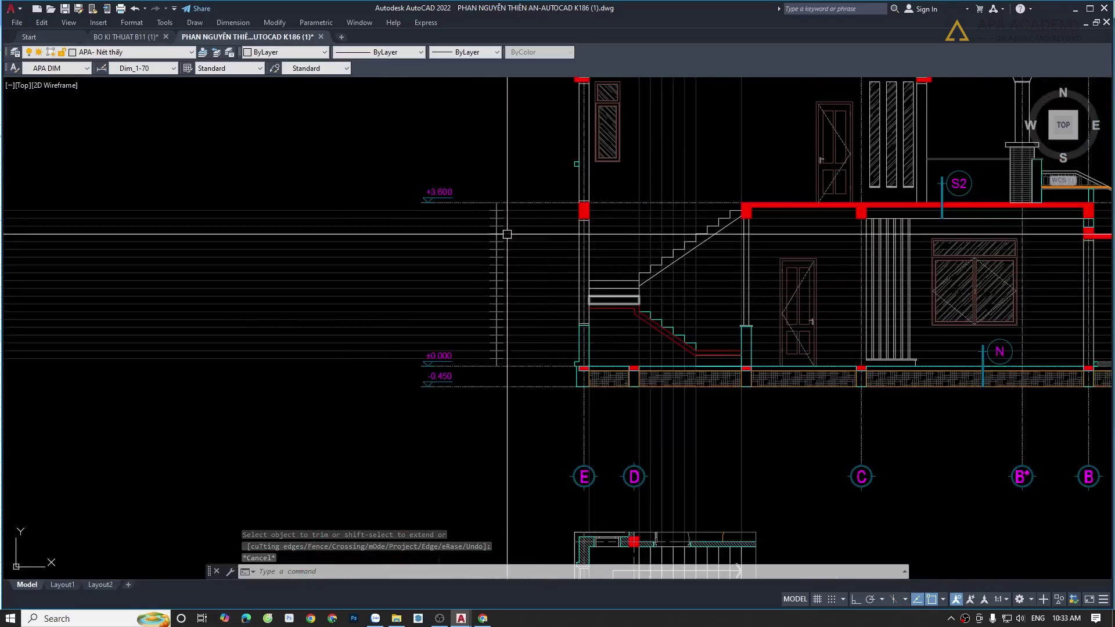
pyautogui.click(479, 176)
pyautogui.click(516, 381)
pyautogui.moveTo(516, 380); pyautogui.dragTo(608, 371, button='middle')
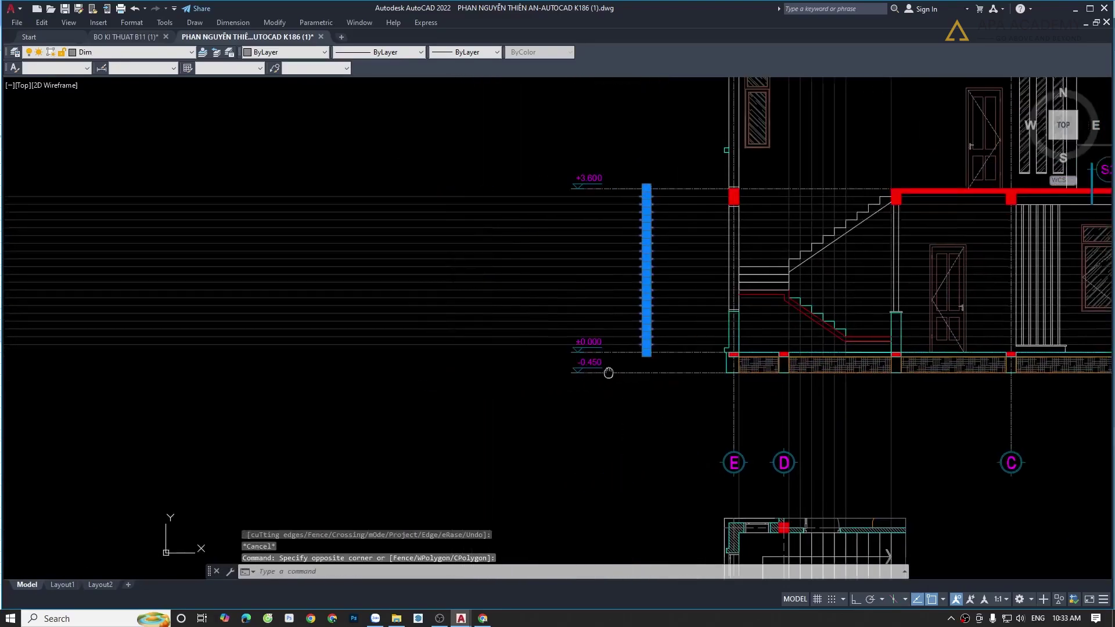
pyautogui.click(428, 386)
pyautogui.click(370, 212)
pyautogui.scroll(-2, 370, 212)
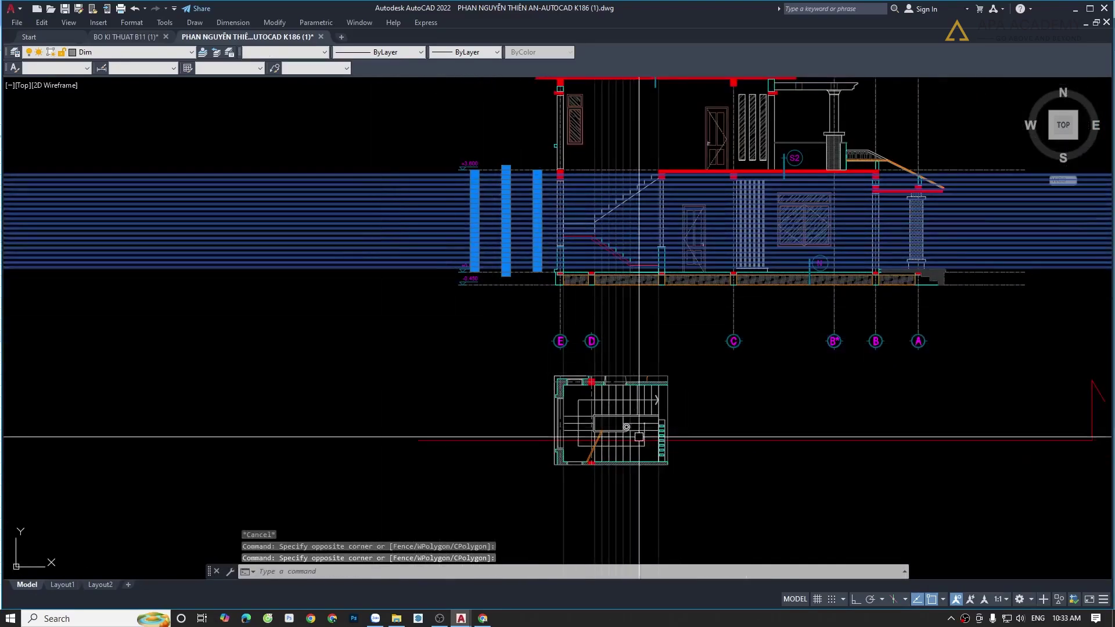
pyautogui.moveTo(707, 552); pyautogui.dragTo(707, 393, button='middle')
pyautogui.click(707, 394)
pyautogui.click(456, 435)
pyautogui.write('E')
pyautogui.press('Return')
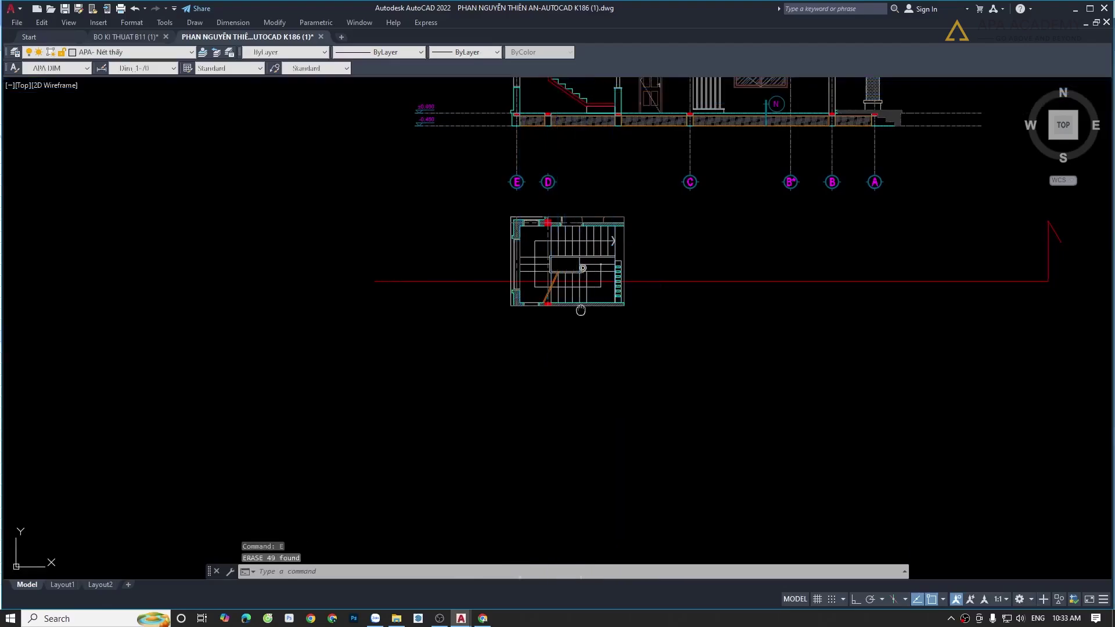
# - Zoom and pan to frame the stair section between levels ±0.000 and +3.600
pyautogui.scroll(3, 547, 365)
pyautogui.scroll(3, 513, 241)
pyautogui.scroll(-2, 621, 291)
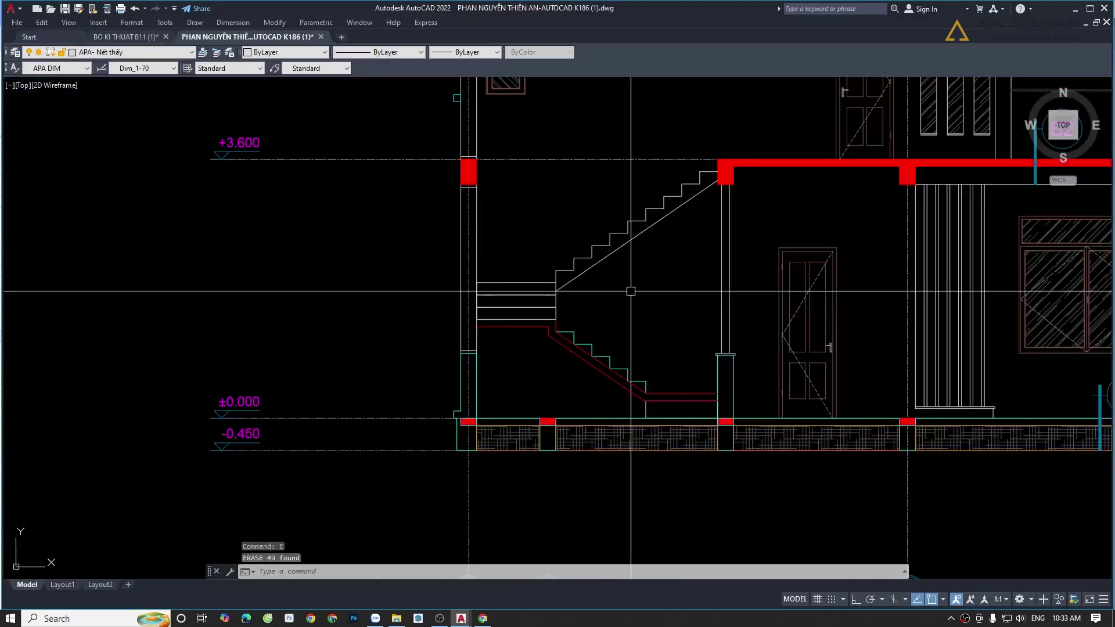
pyautogui.moveTo(631, 291); pyautogui.dragTo(557, 288, button='middle')
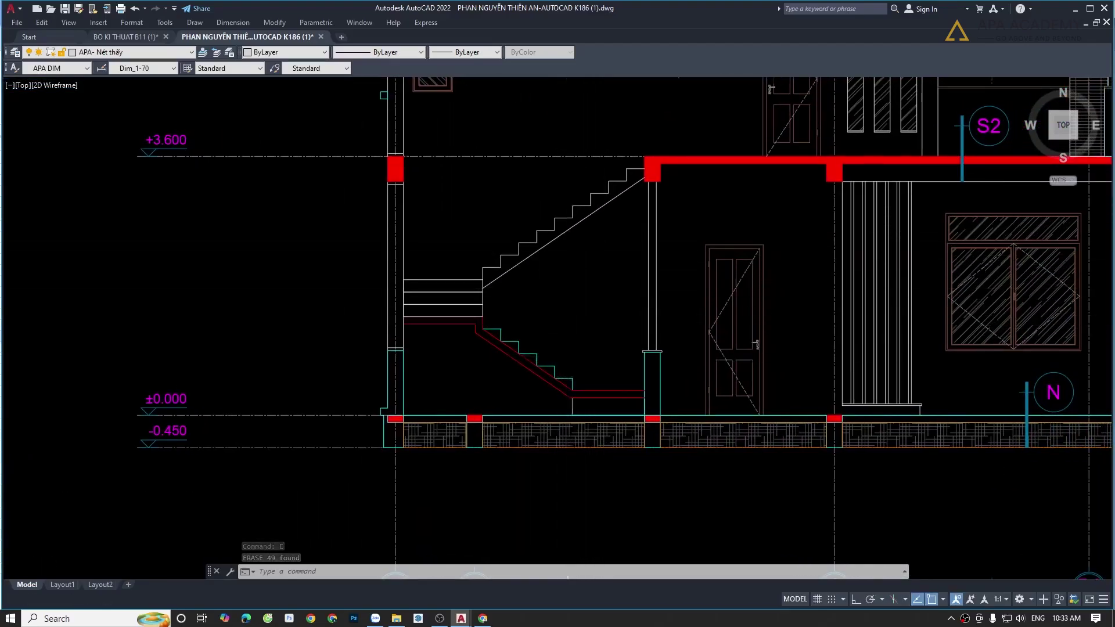
pyautogui.scroll(2, 505, 316)
pyautogui.scroll(2, 546, 306)
pyautogui.moveTo(545, 306); pyautogui.dragTo(527, 325, button='middle')
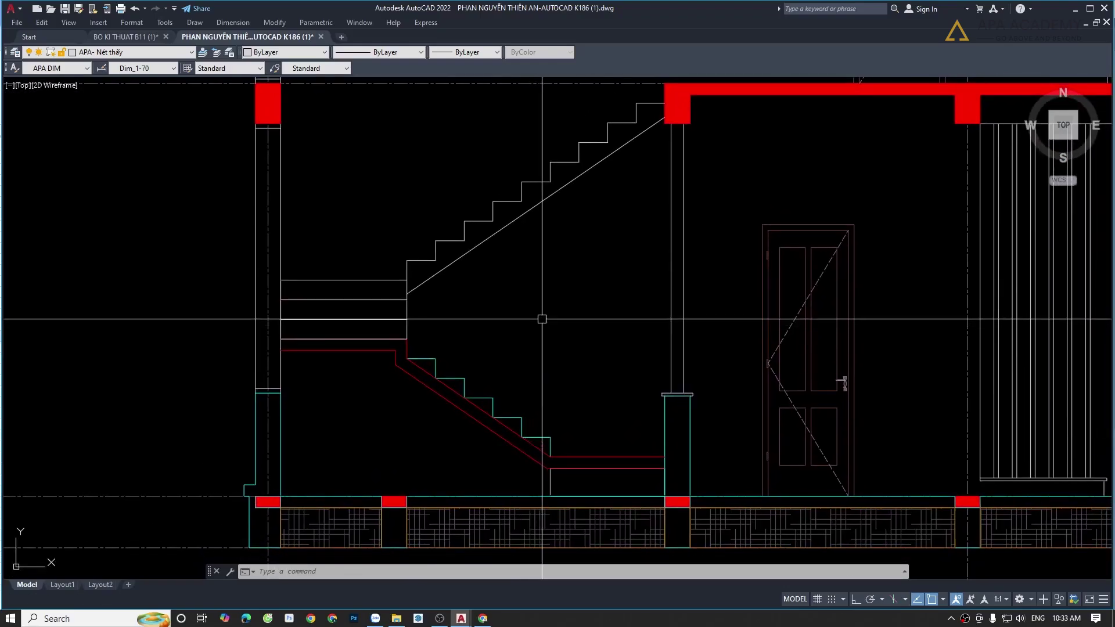
pyautogui.moveTo(572, 340); pyautogui.dragTo(562, 311, button='middle')
# - Pick the four step triangles as the hatch boundary areas
pyautogui.press('Escape')
pyautogui.write('H')
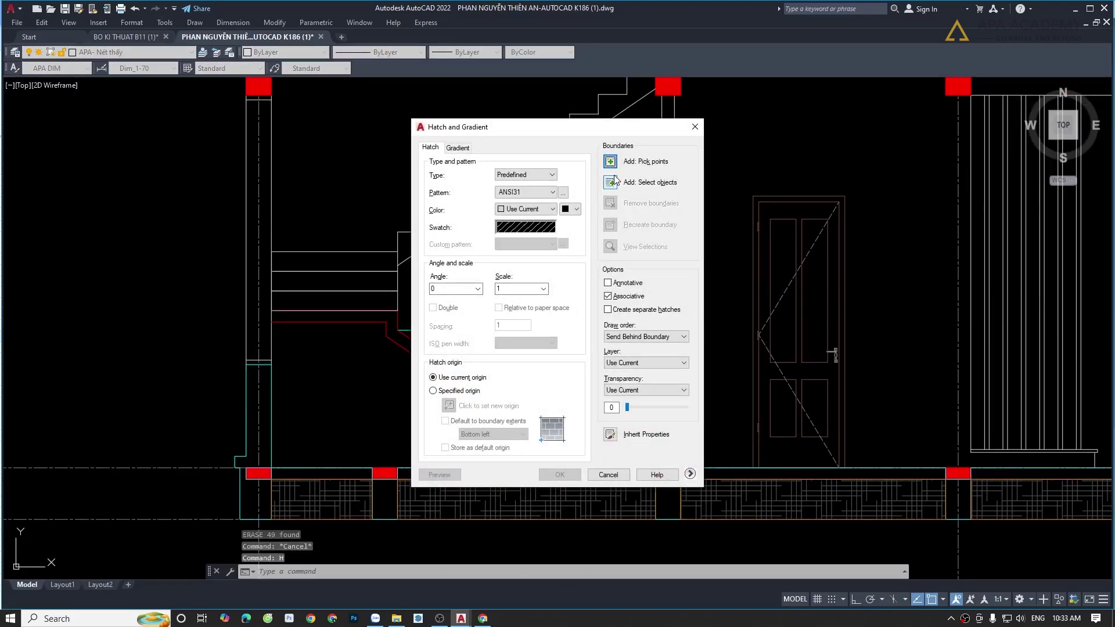
pyautogui.click(608, 184)
pyautogui.scroll(2, 420, 338)
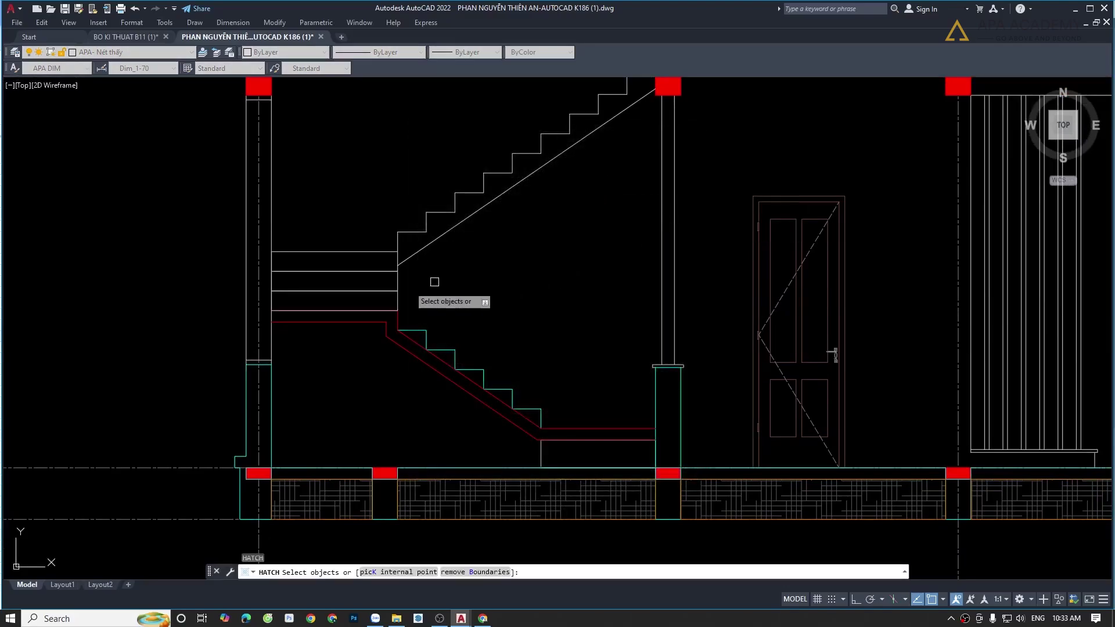
pyautogui.press('Return')
pyautogui.click(609, 162)
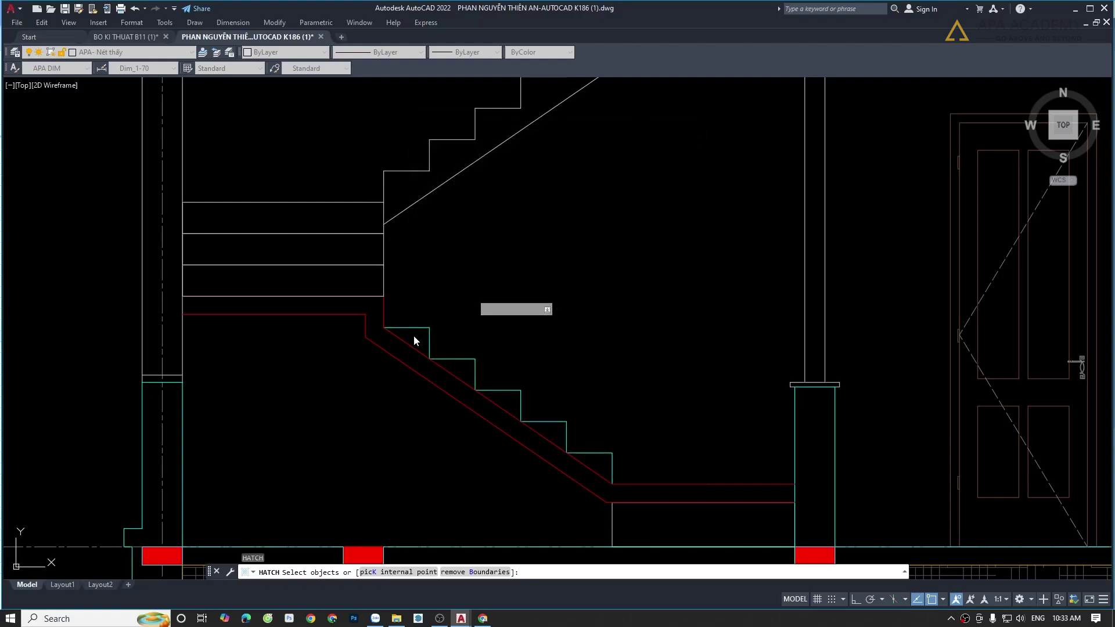
pyautogui.scroll(2, 414, 341)
pyautogui.click(415, 337)
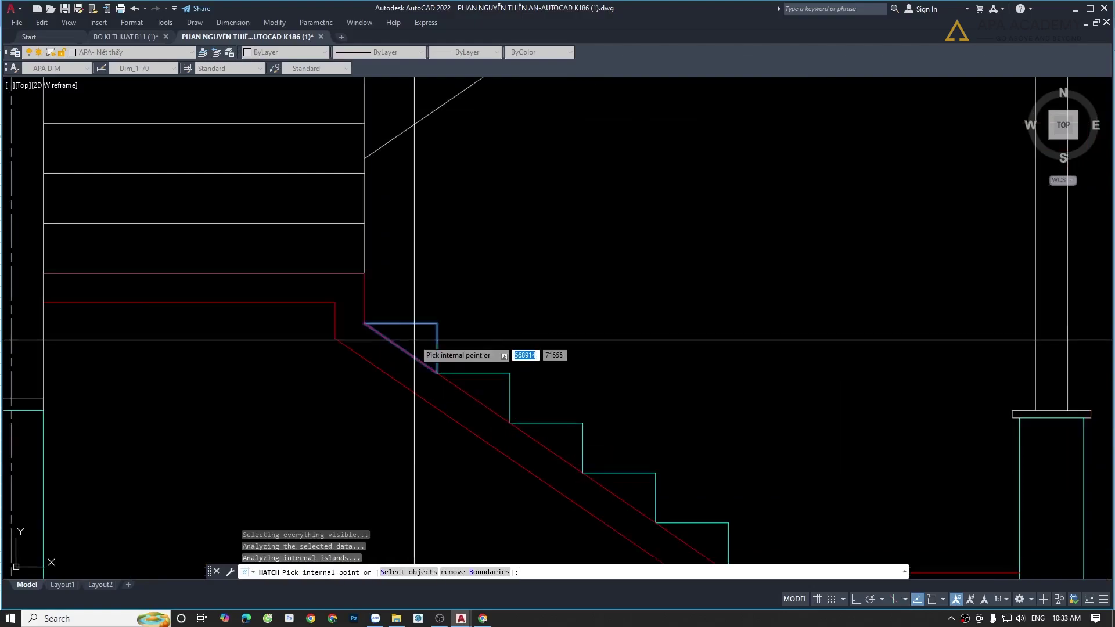
pyautogui.click(493, 400)
pyautogui.moveTo(474, 380); pyautogui.dragTo(399, 270, button='middle')
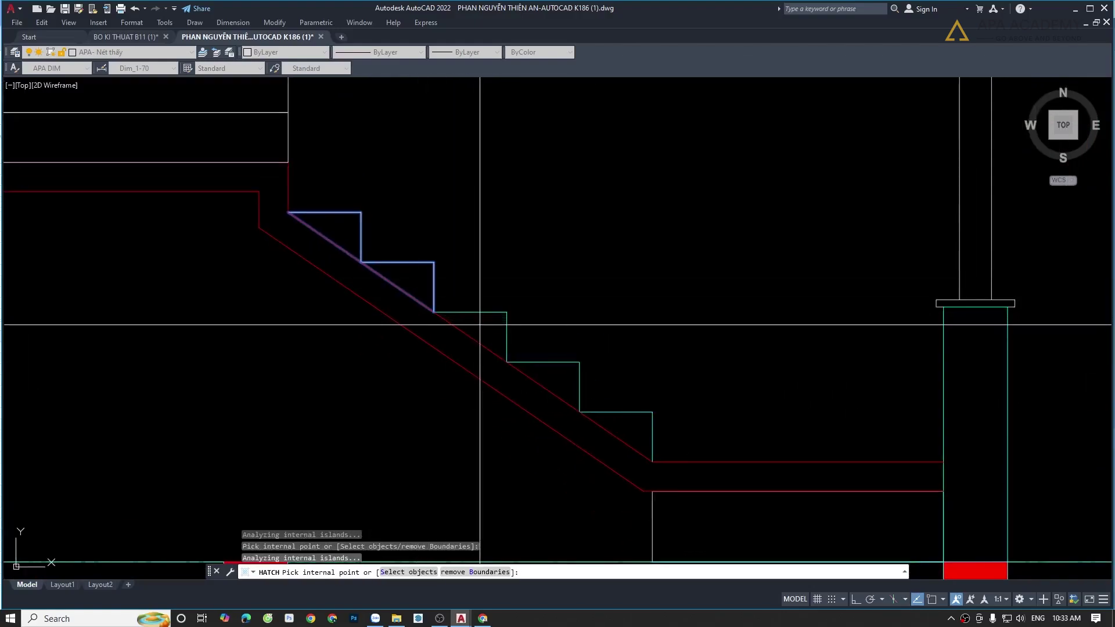
pyautogui.click(482, 324)
pyautogui.click(541, 375)
pyautogui.press('Return')
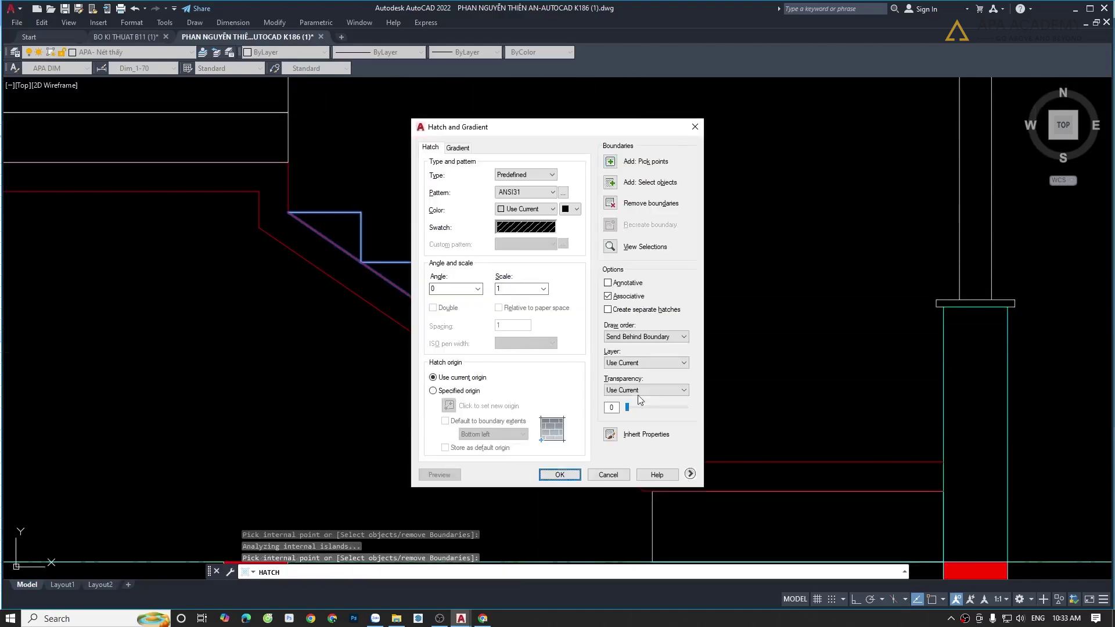
pyautogui.click(523, 230)
pyautogui.click(546, 421)
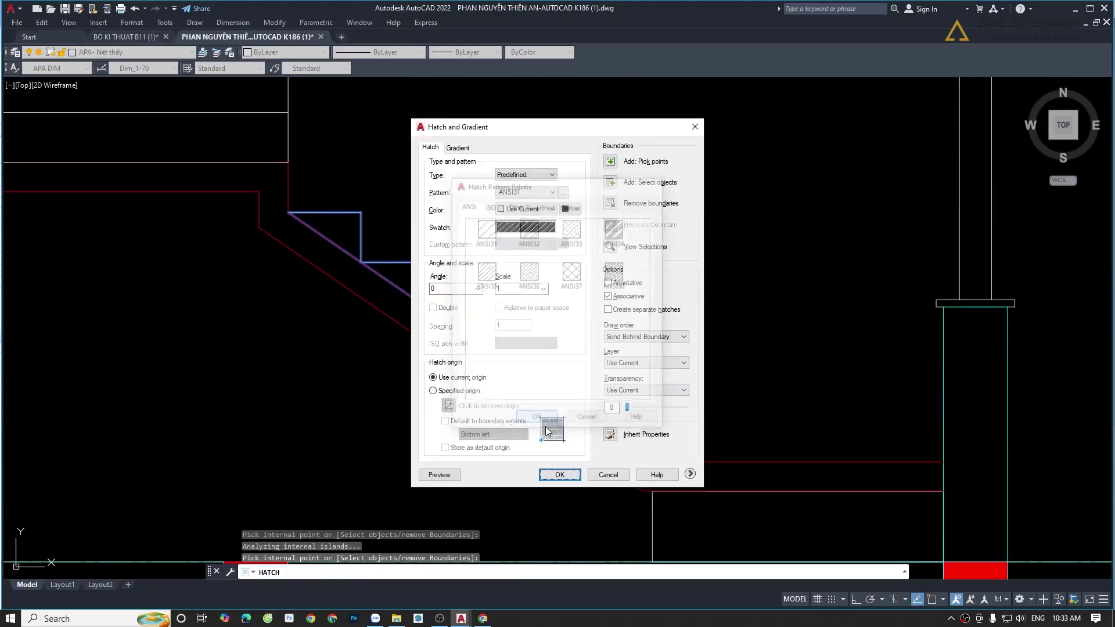
pyautogui.click(628, 364)
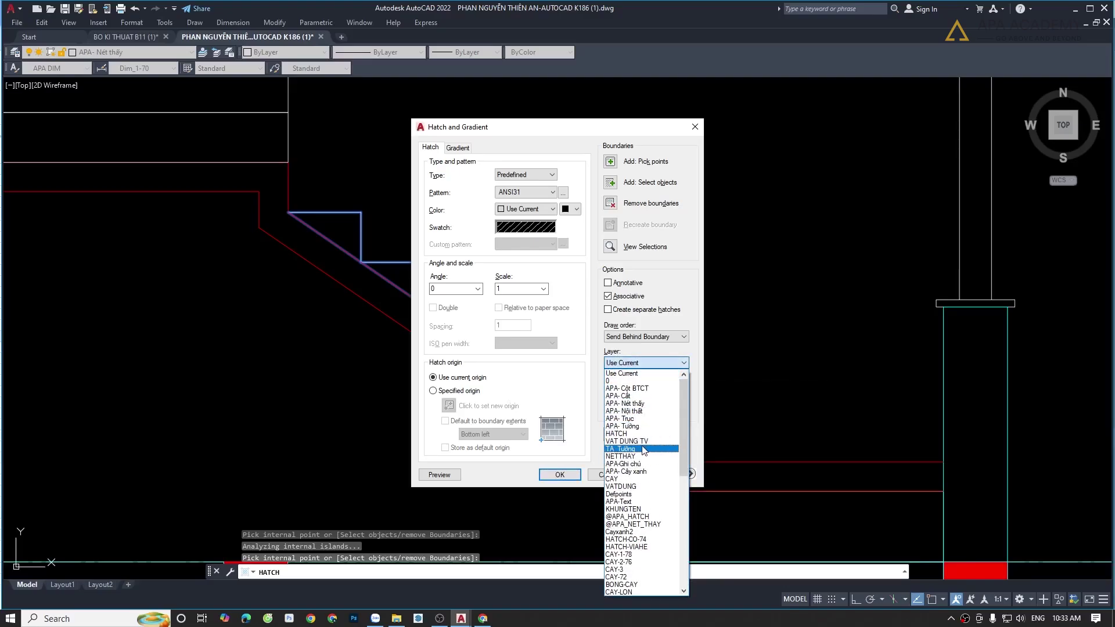
pyautogui.click(638, 518)
pyautogui.write('220')
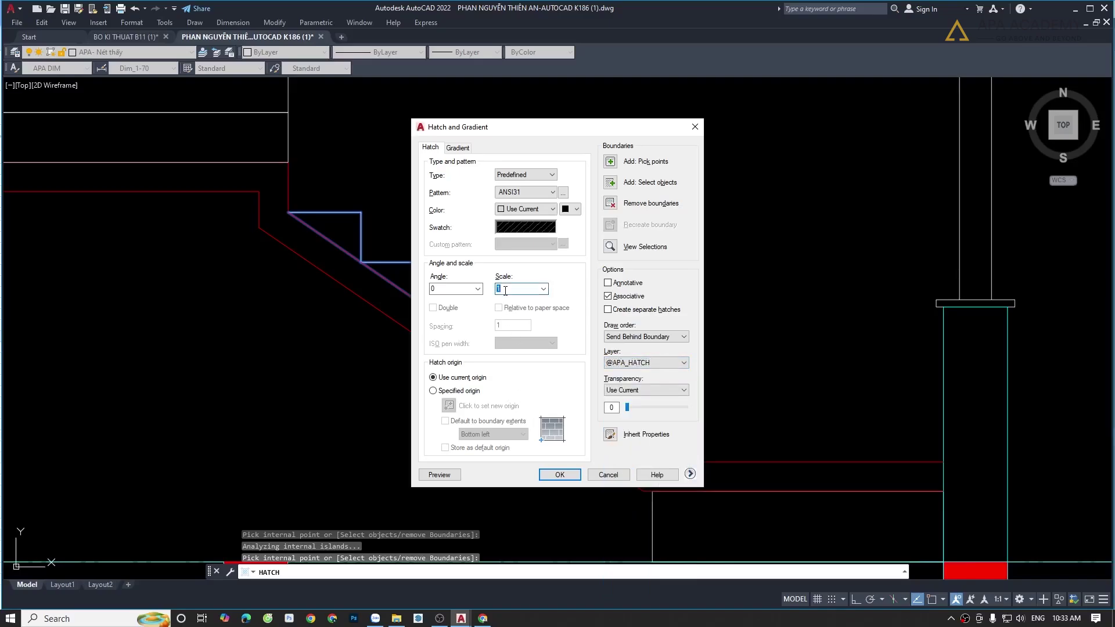
pyautogui.click(439, 476)
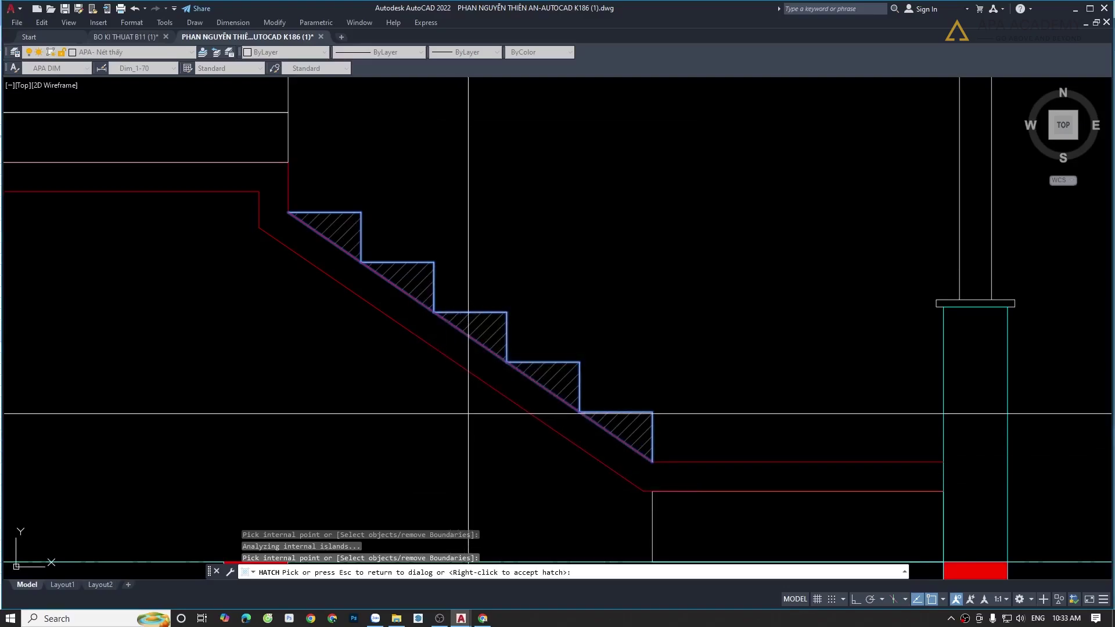
pyautogui.press('Escape')
pyautogui.click(559, 475)
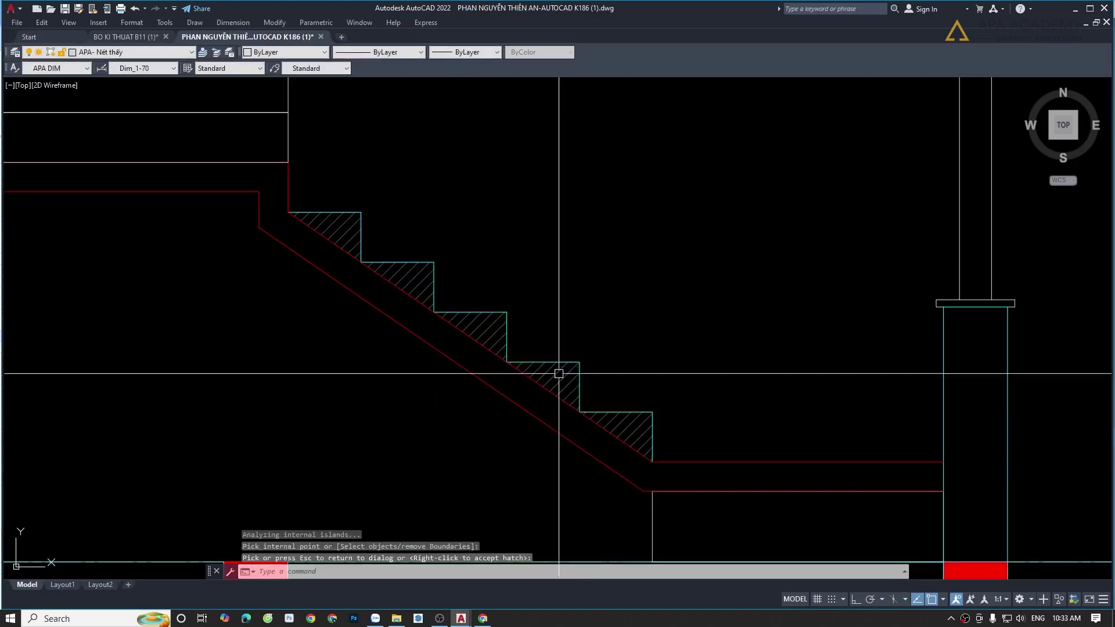
pyautogui.scroll(-2, 572, 294)
pyautogui.scroll(-1, 531, 326)
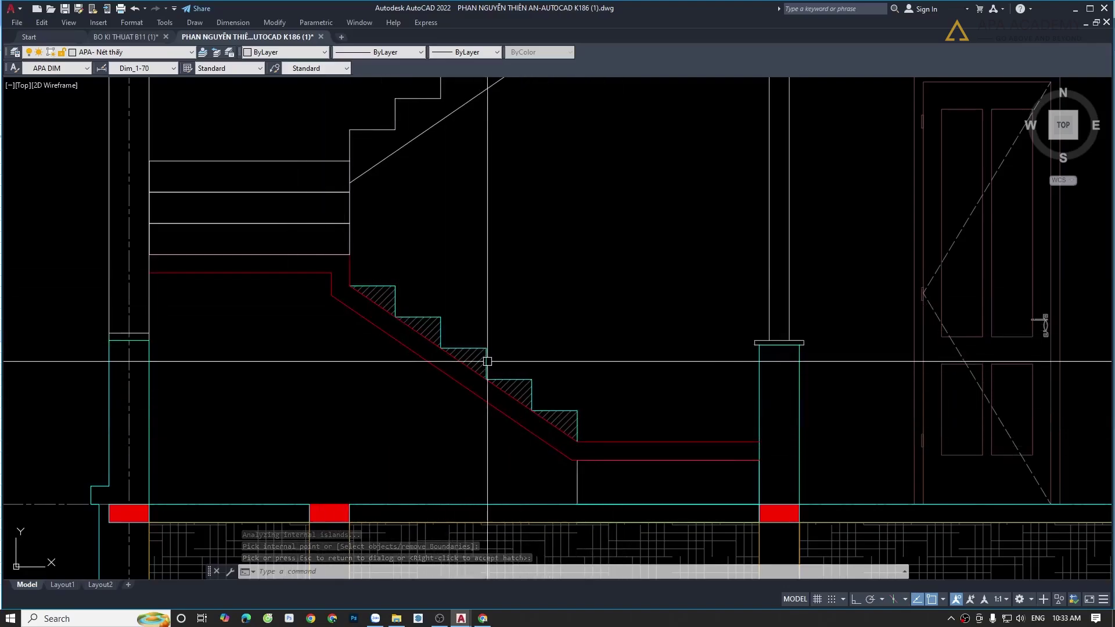
# - Start a new hatch and pick the inside of the sloped stair slab
pyautogui.write('h')
pyautogui.press('Return')
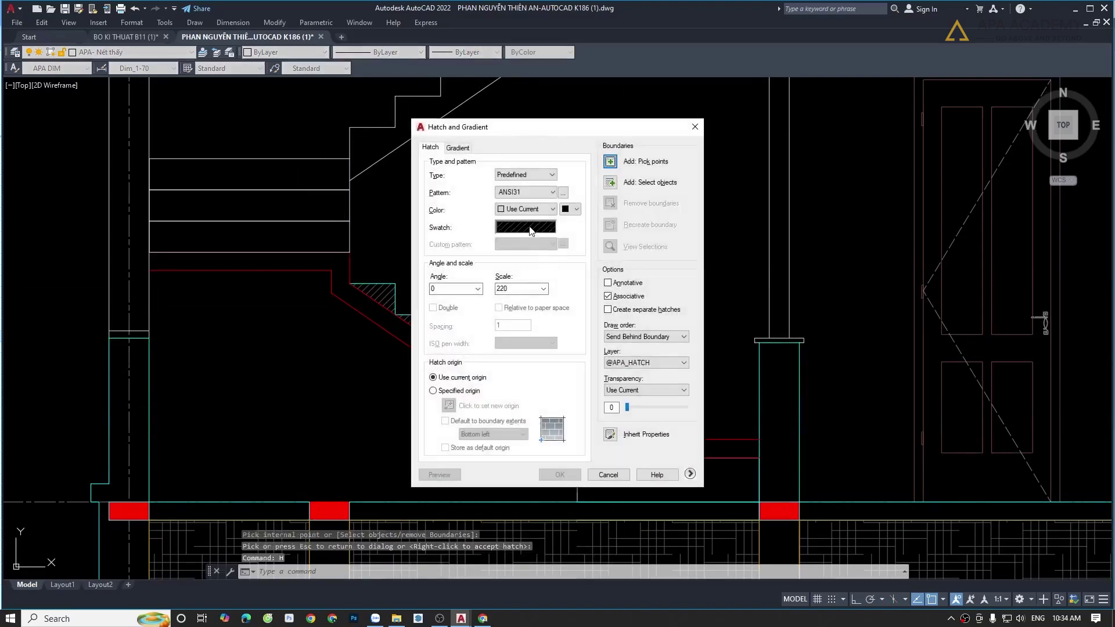
pyautogui.click(607, 165)
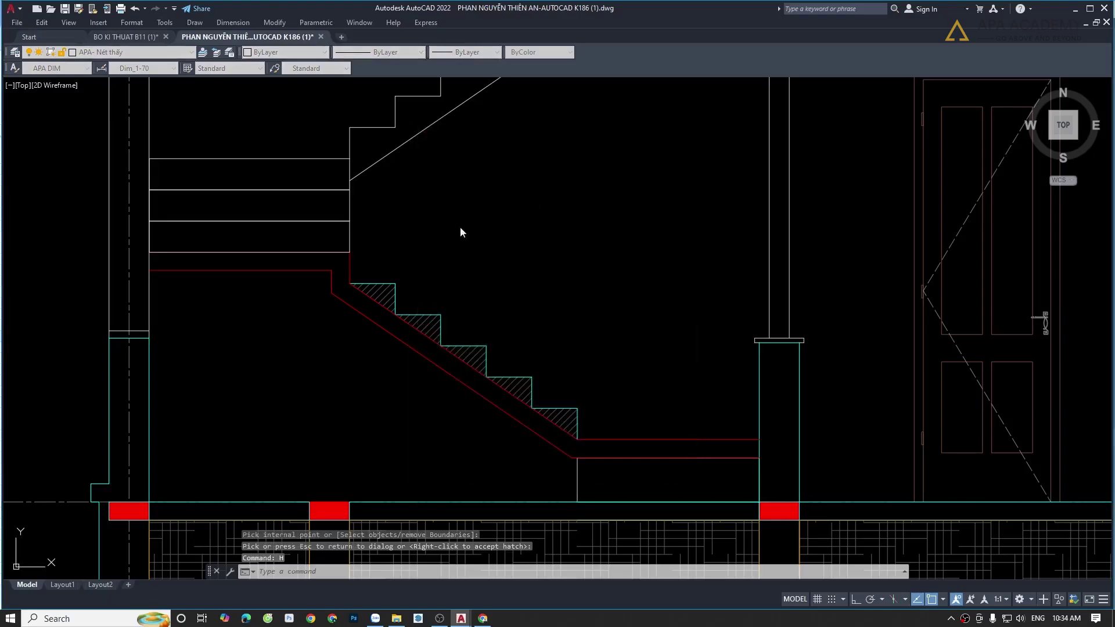
pyautogui.click(361, 304)
pyautogui.press('Return')
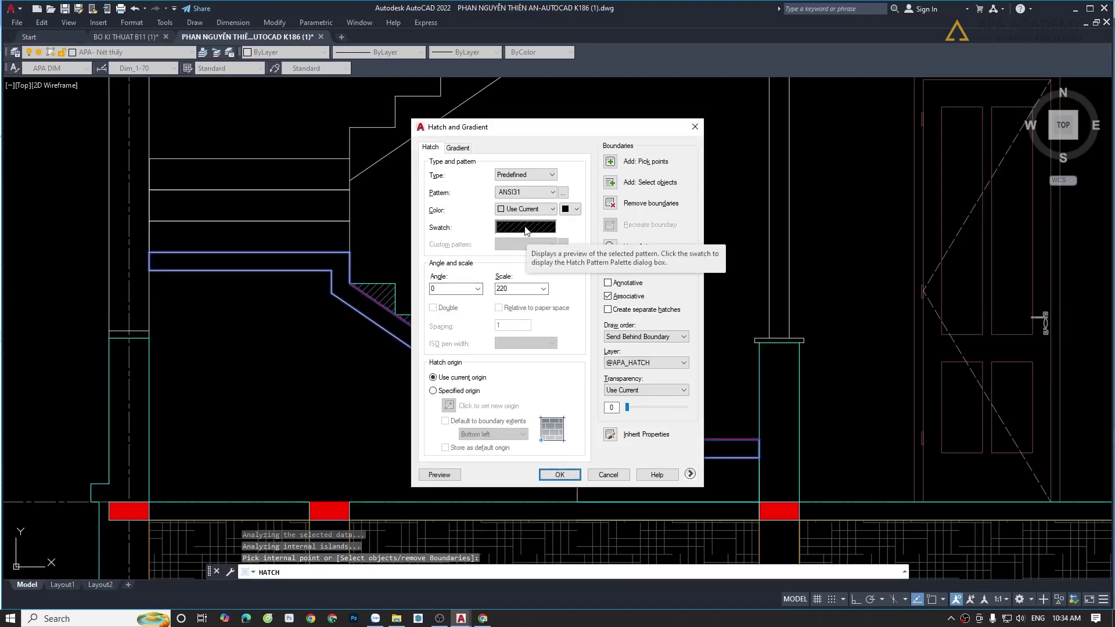
# - Hatch the stair slab with the ANSI32 pattern at scale 50
pyautogui.click(525, 231)
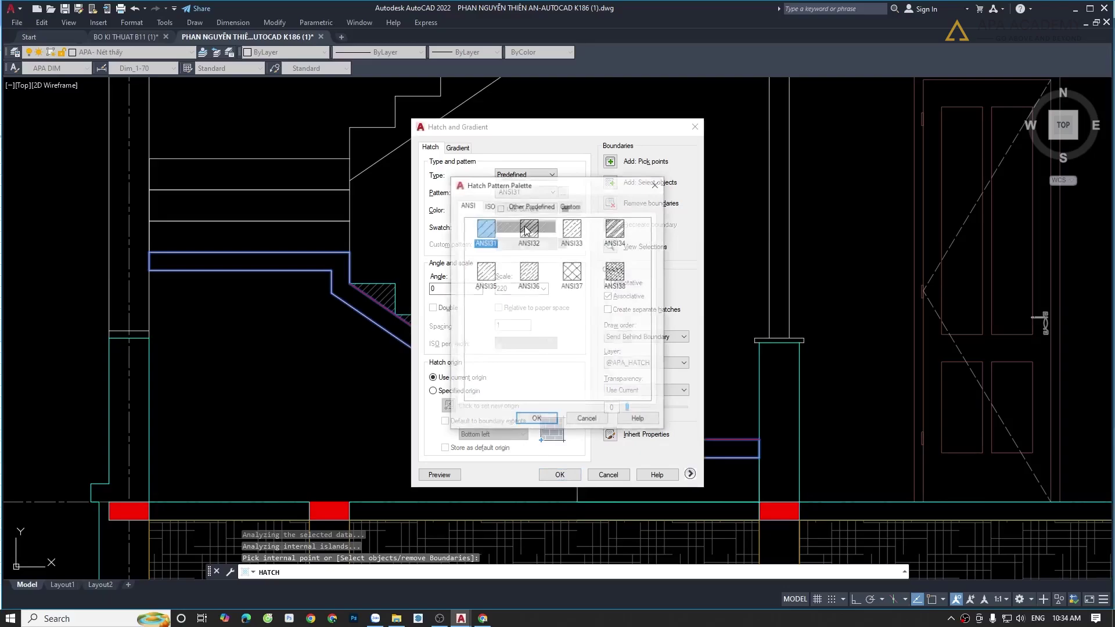
pyautogui.click(527, 232)
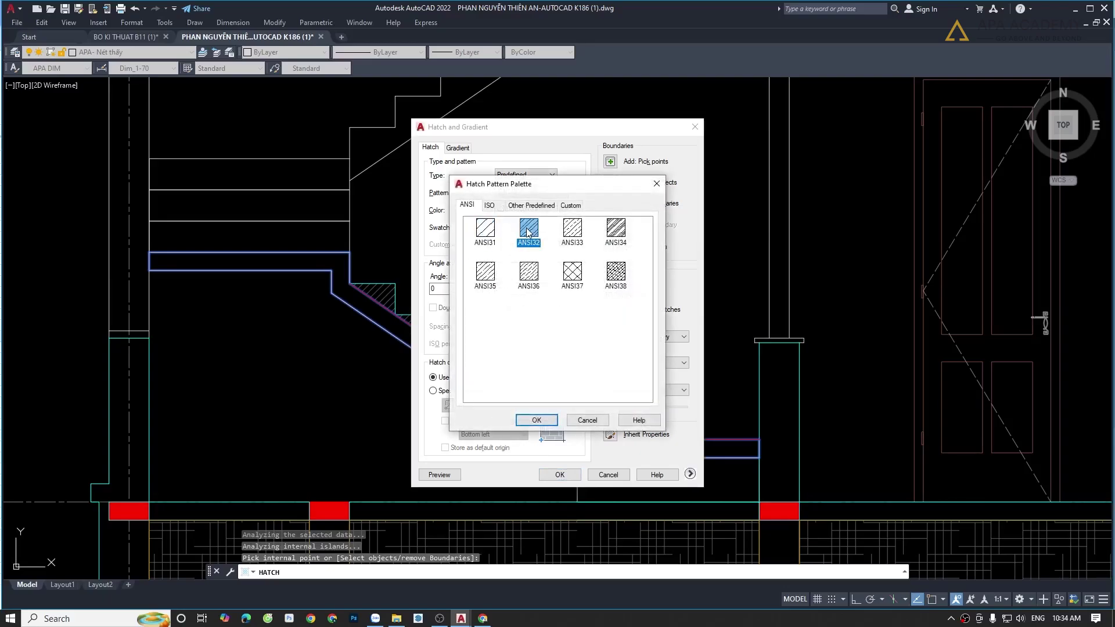
pyautogui.click(536, 419)
pyautogui.write('15')
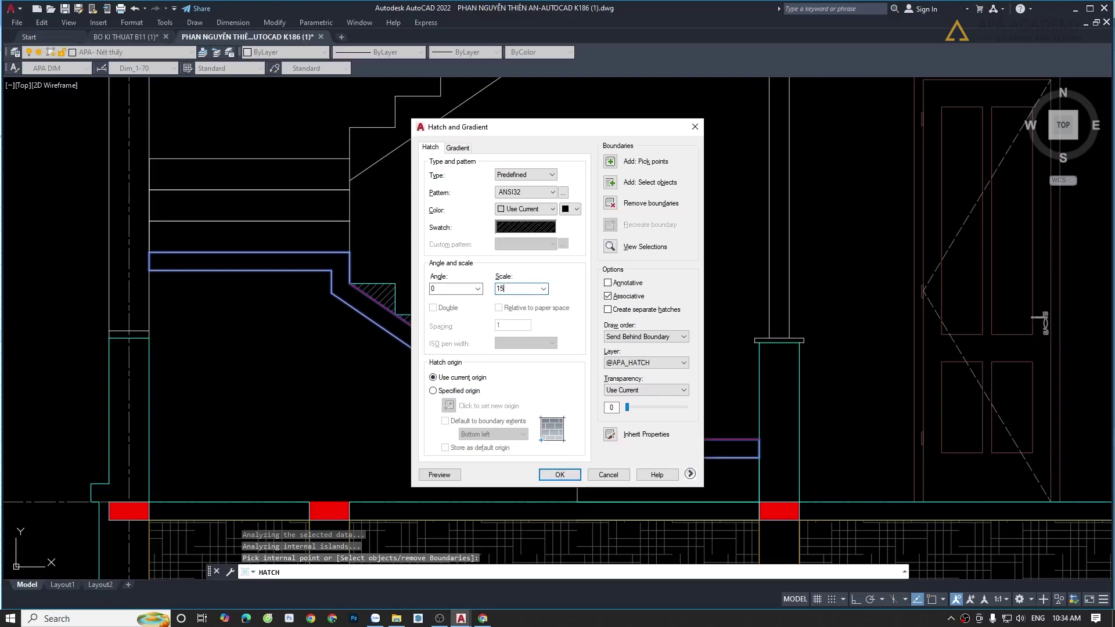
pyautogui.click(440, 474)
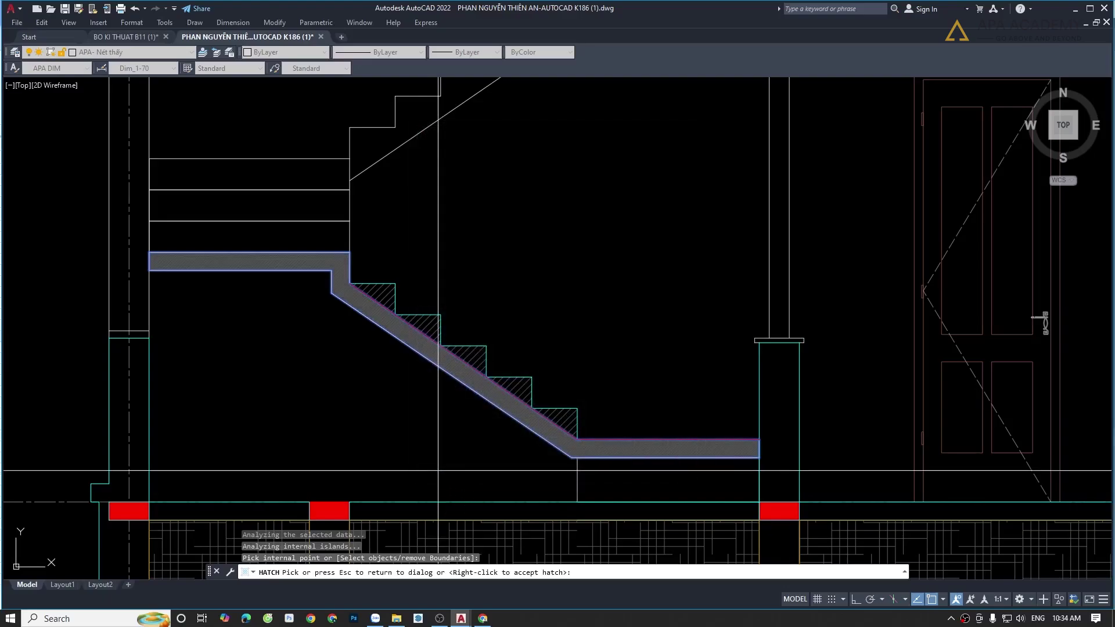
pyautogui.scroll(5, 420, 352)
pyautogui.doubleClick(508, 290)
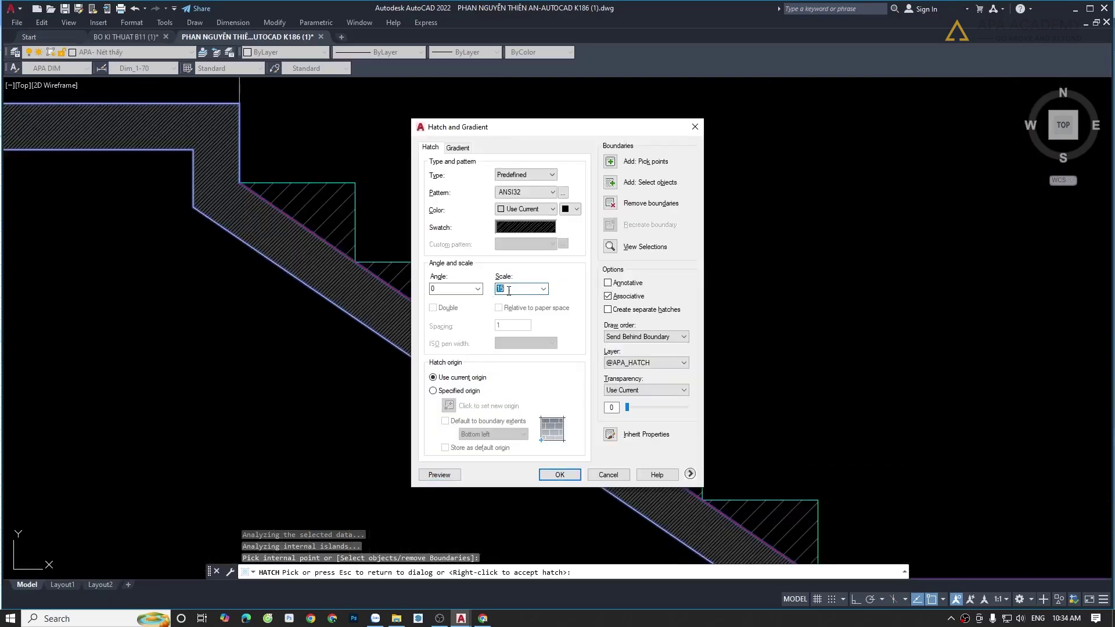
pyautogui.click(440, 475)
pyautogui.scroll(-3, 443, 407)
pyautogui.scroll(2, 389, 372)
pyautogui.scroll(2, 390, 373)
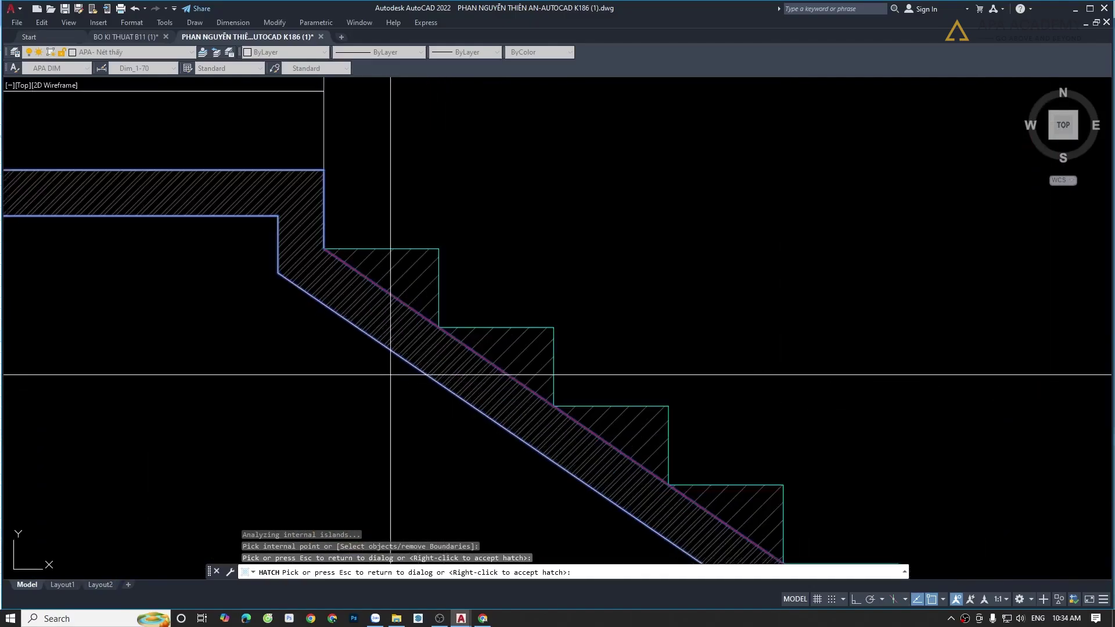
pyautogui.press('Escape')
pyautogui.click(548, 475)
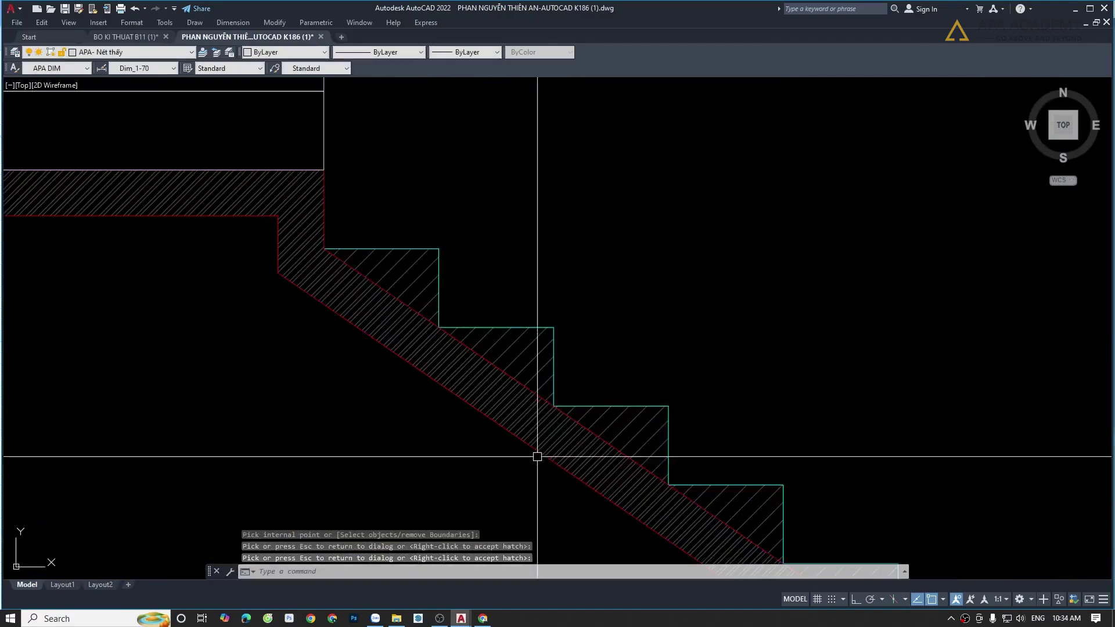
# - Zoom and pan to frame the whole hatched stair for review
pyautogui.scroll(-1, 478, 430)
pyautogui.moveTo(477, 431); pyautogui.dragTo(508, 403, button='middle')
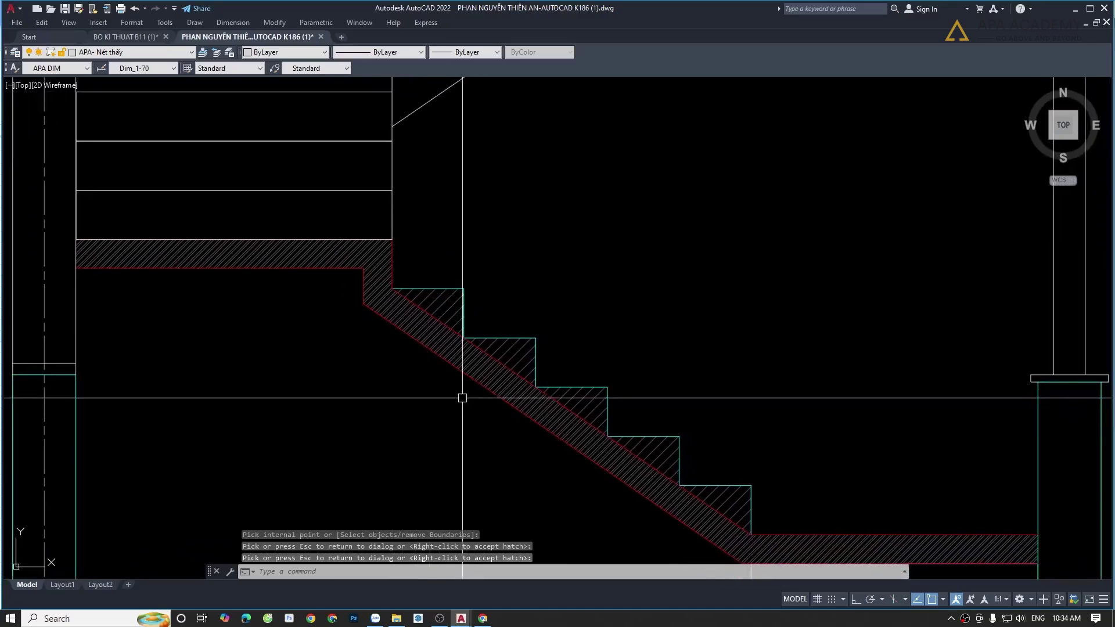
pyautogui.scroll(2, 455, 391)
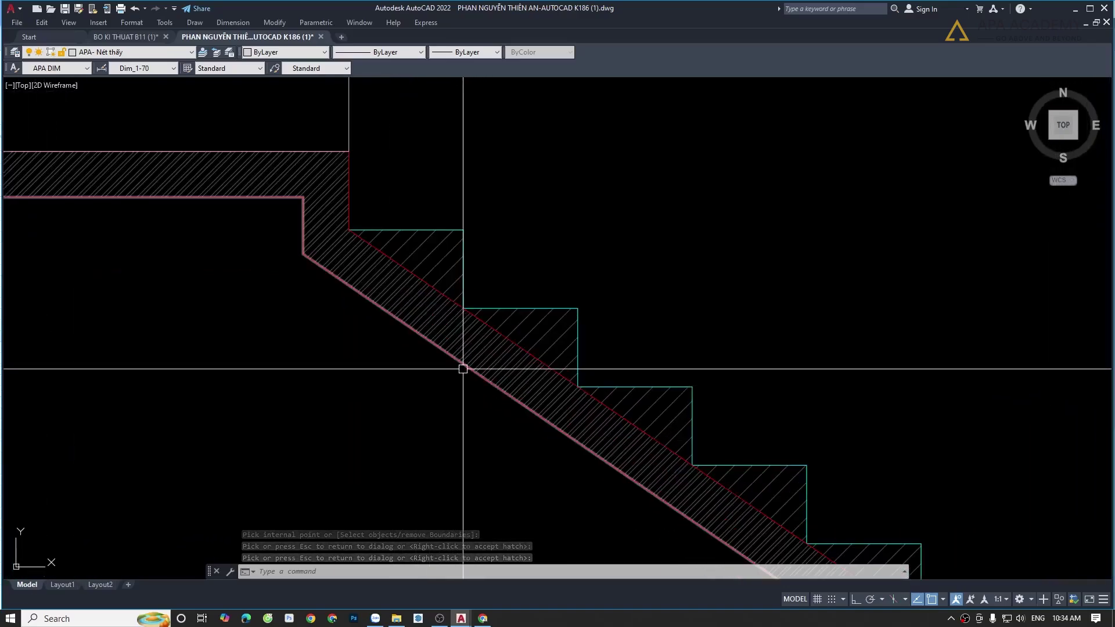
pyautogui.scroll(-4, 462, 380)
pyautogui.scroll(2, 460, 378)
pyautogui.moveTo(460, 378)
pyautogui.mouseDown(button='middle')
pyautogui.moveTo(464, 366)
pyautogui.moveTo(415, 311)
pyautogui.mouseUp(button='middle')
pyautogui.press('Escape')
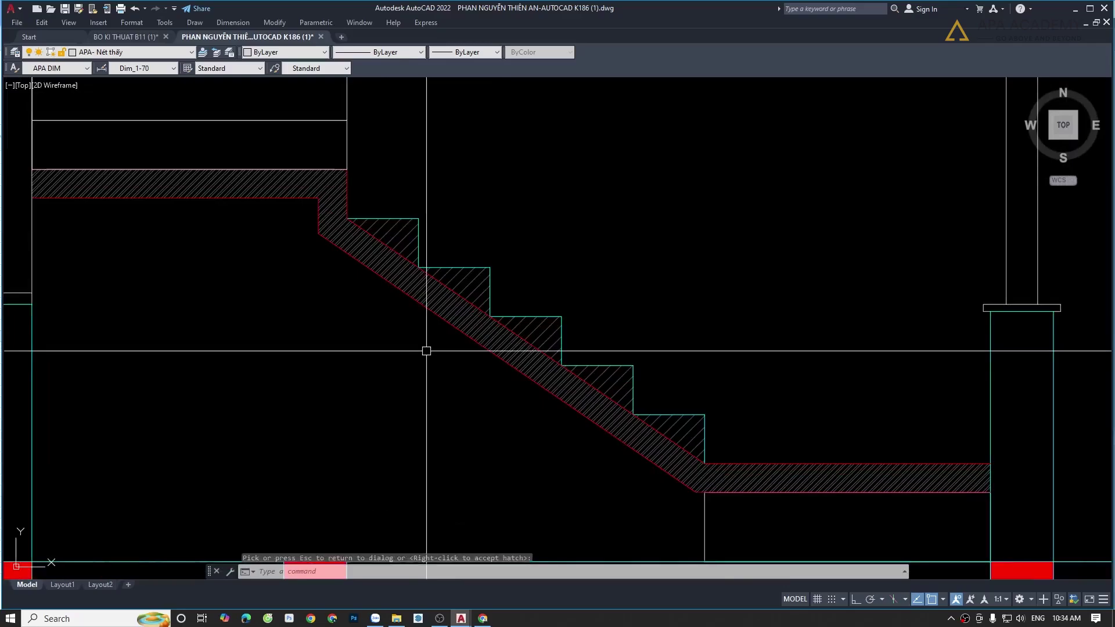
# - Turn off the existing hatch's layer by picking the hatch
pyautogui.write('2')
pyautogui.press('Return')
pyautogui.click(454, 311)
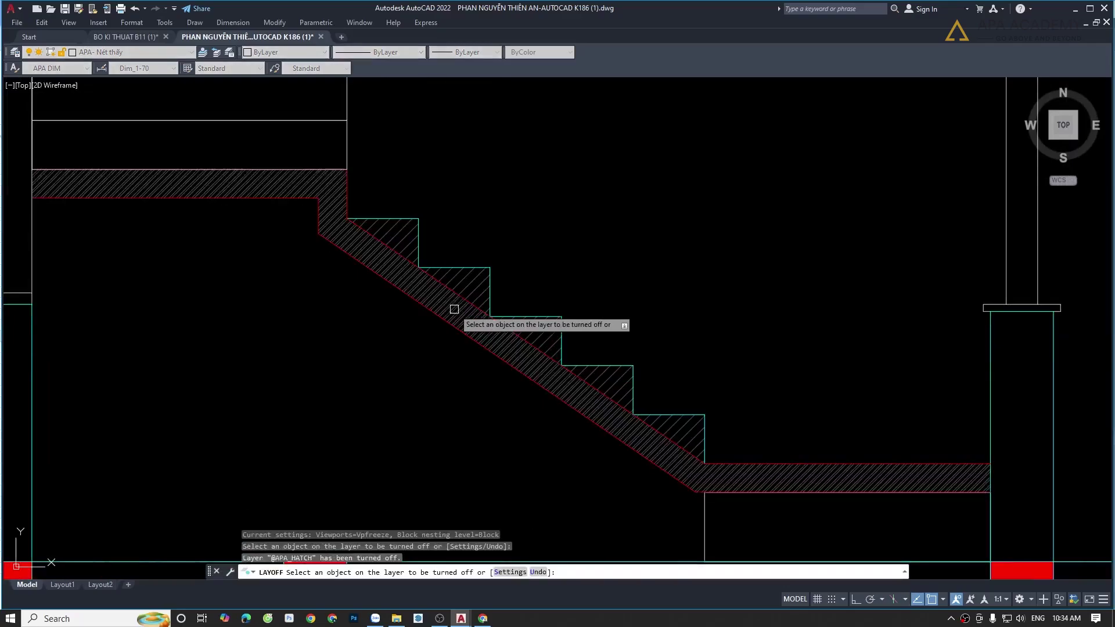
pyautogui.press('Escape')
pyautogui.press('Escape')
# - Start a new hatch whose boundary is picked inside the sloped stair slab
pyautogui.write('h')
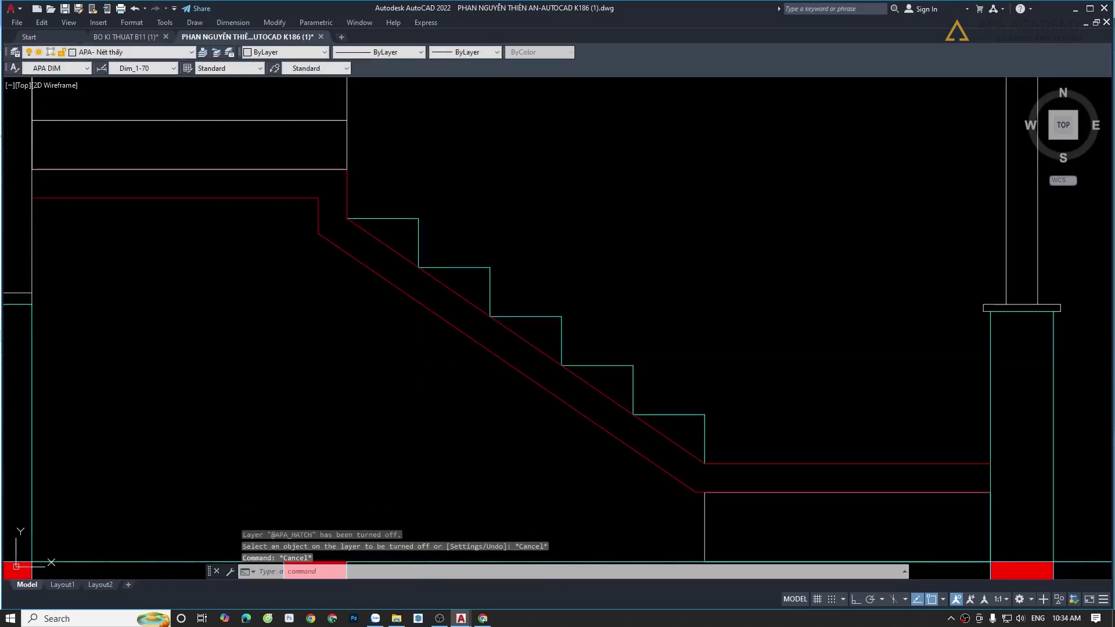
pyautogui.press('Return')
pyautogui.click(610, 162)
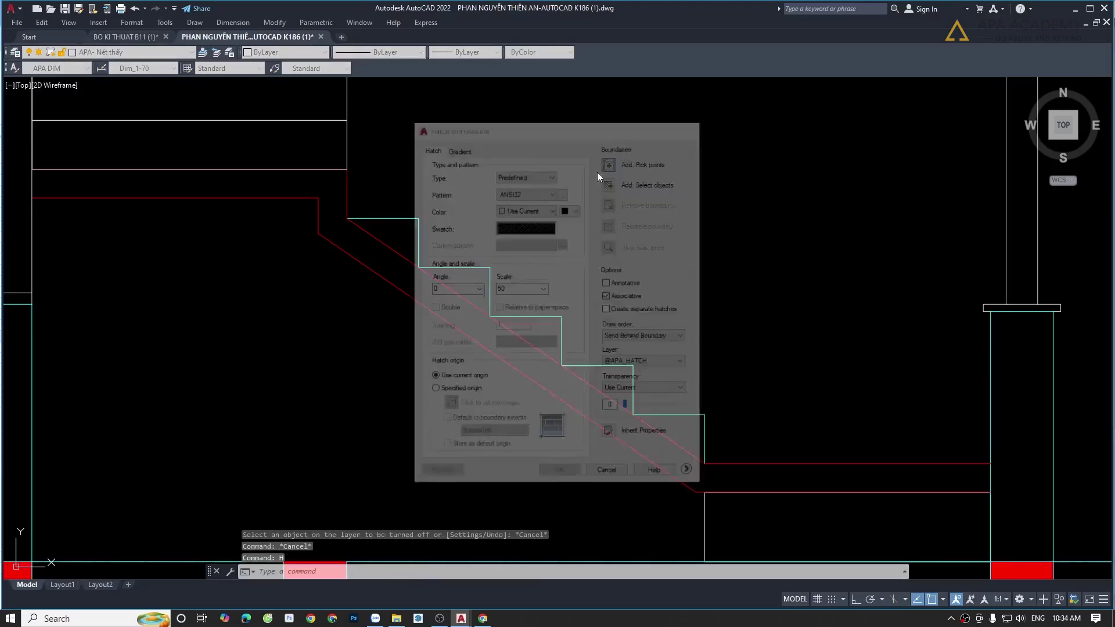
pyautogui.scroll(-2, 470, 313)
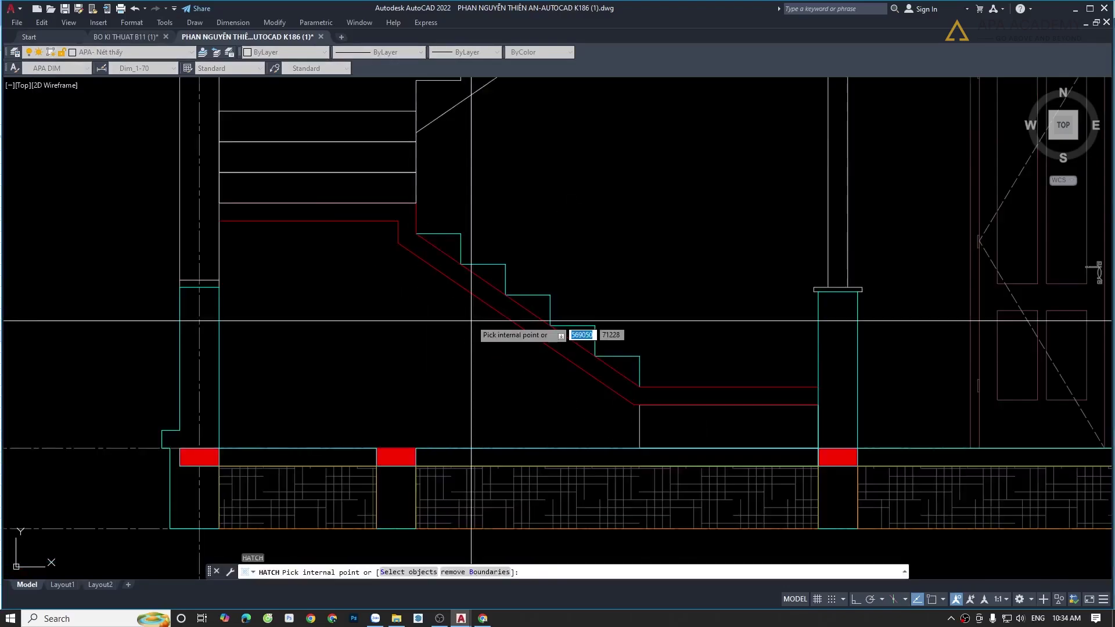
pyautogui.click(483, 292)
pyautogui.press('Return')
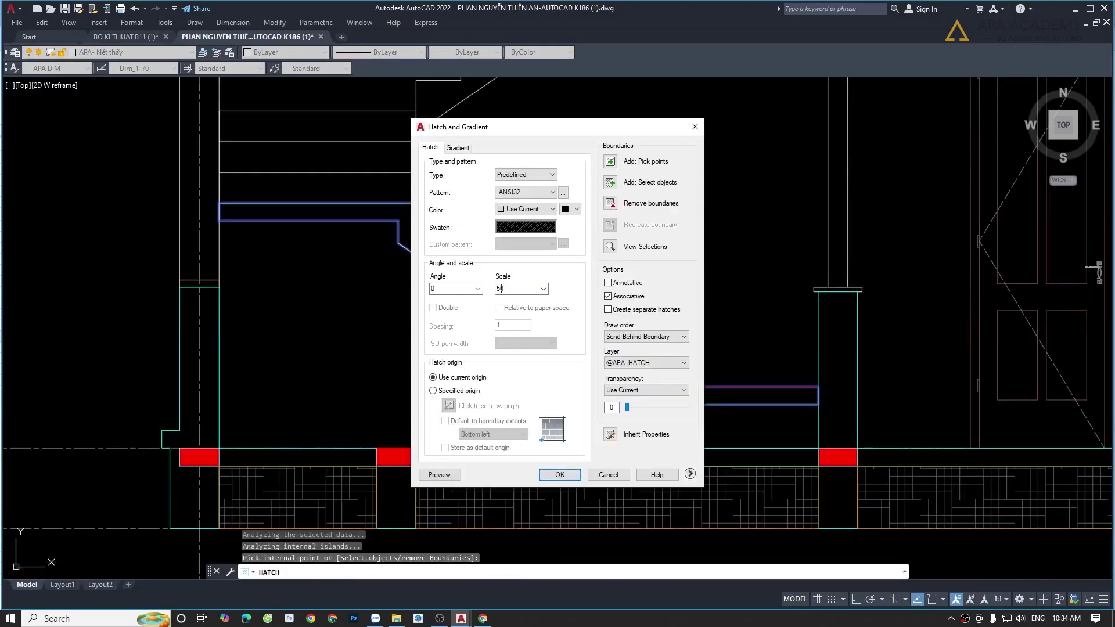
pyautogui.click(520, 233)
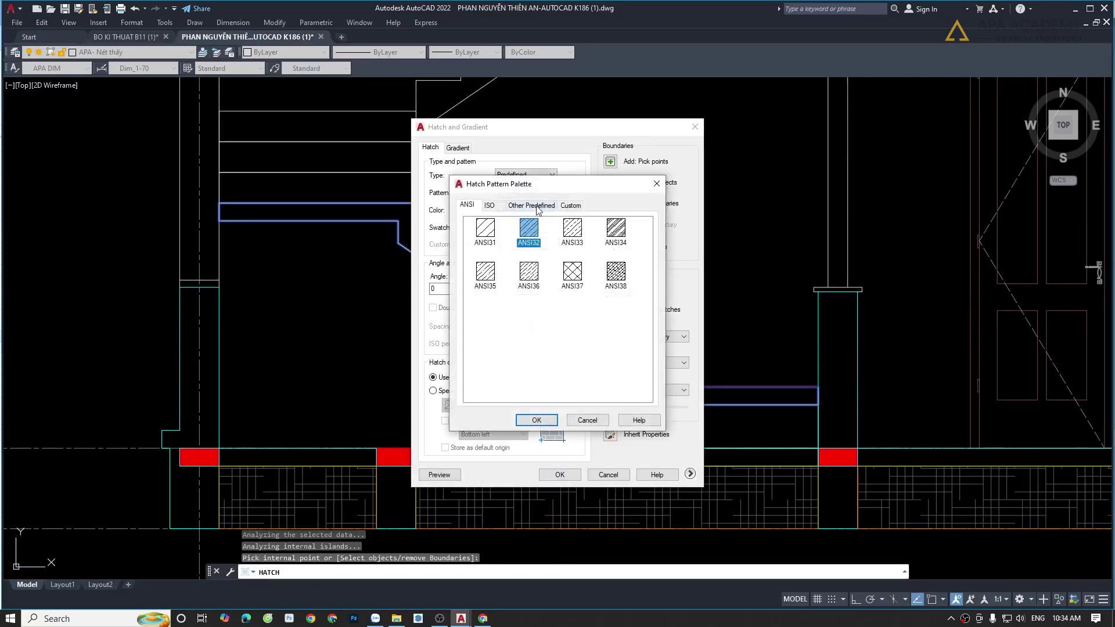
pyautogui.click(532, 206)
pyautogui.click(618, 272)
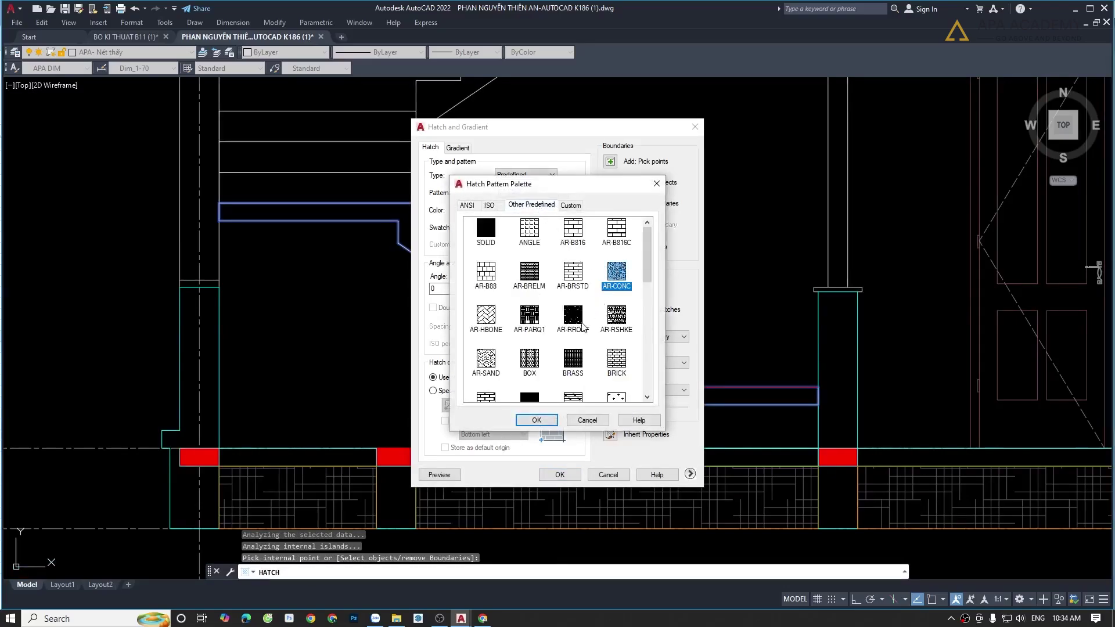
pyautogui.click(536, 420)
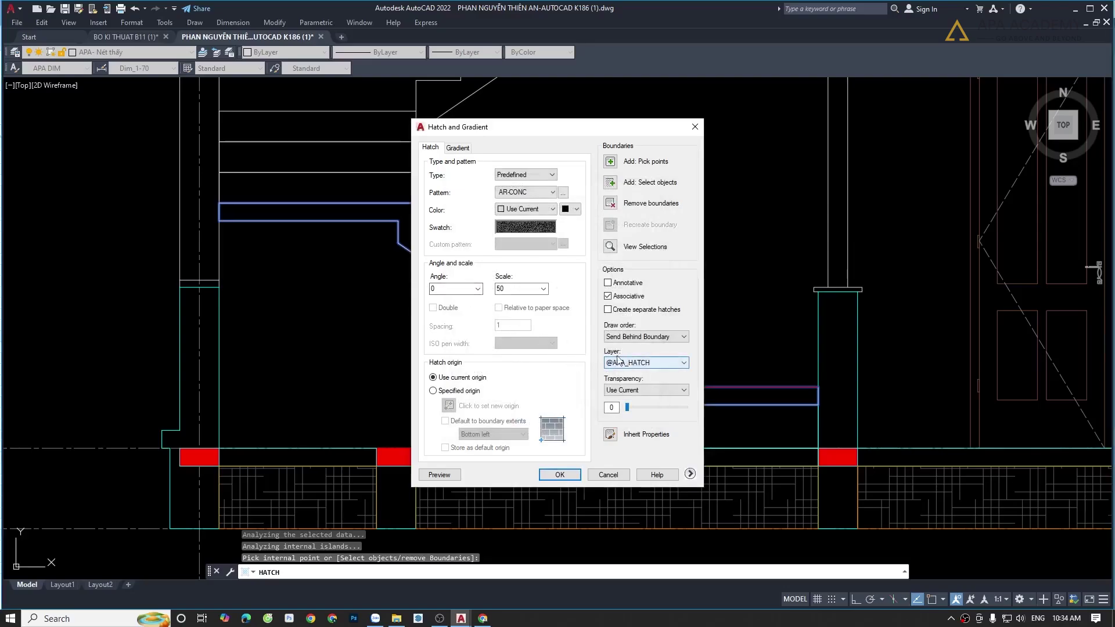
pyautogui.click(641, 363)
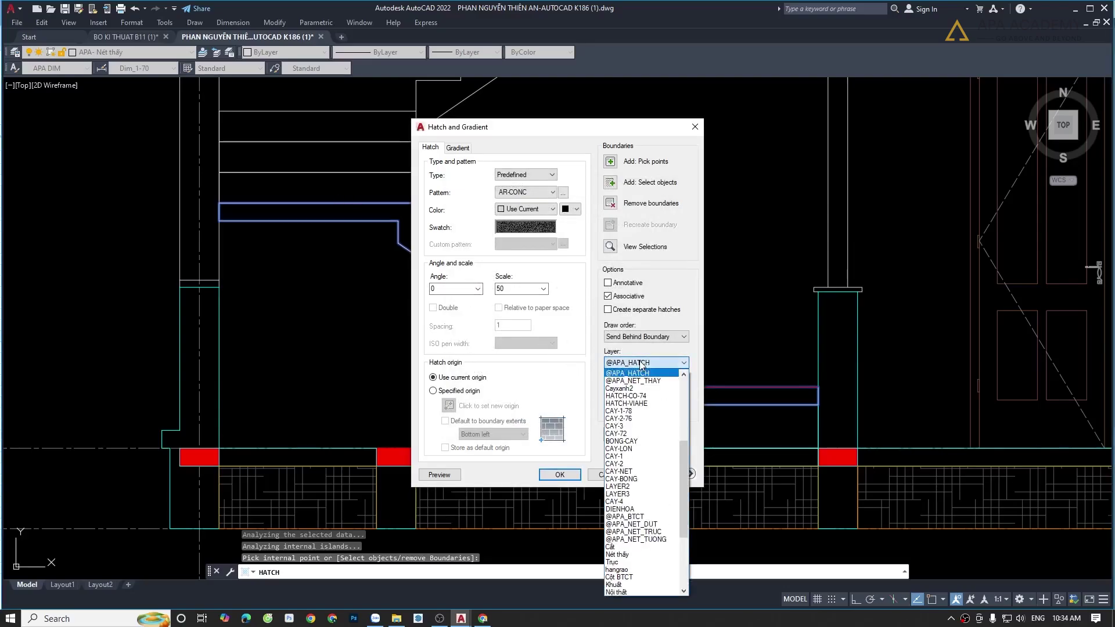
pyautogui.click(639, 381)
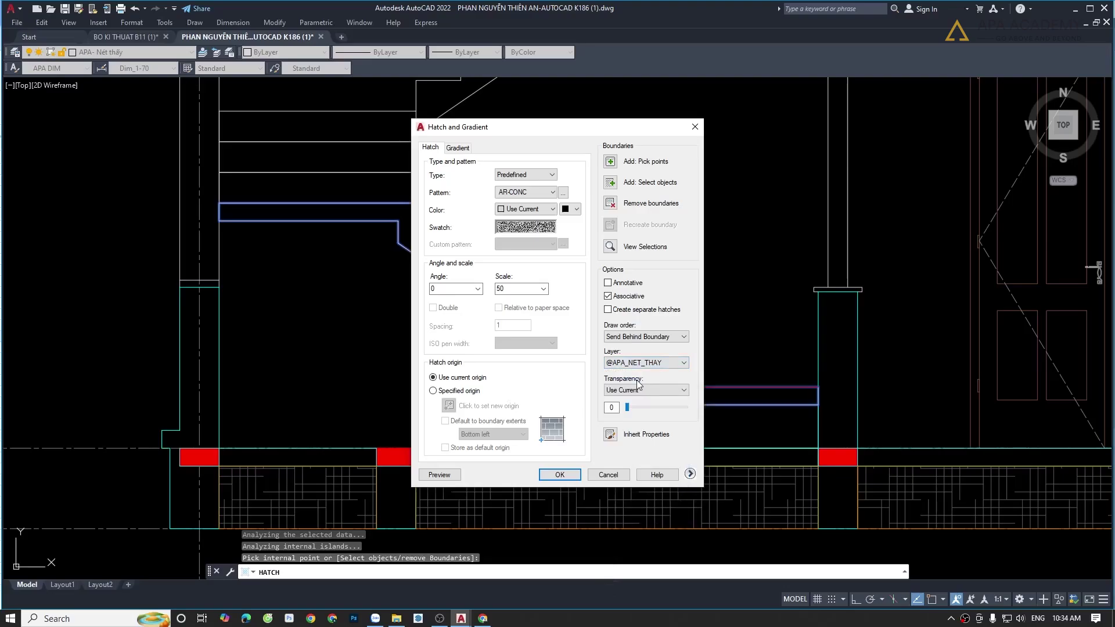
# - Set the concrete hatch scale to 15, preview it, and create it
pyautogui.click(445, 475)
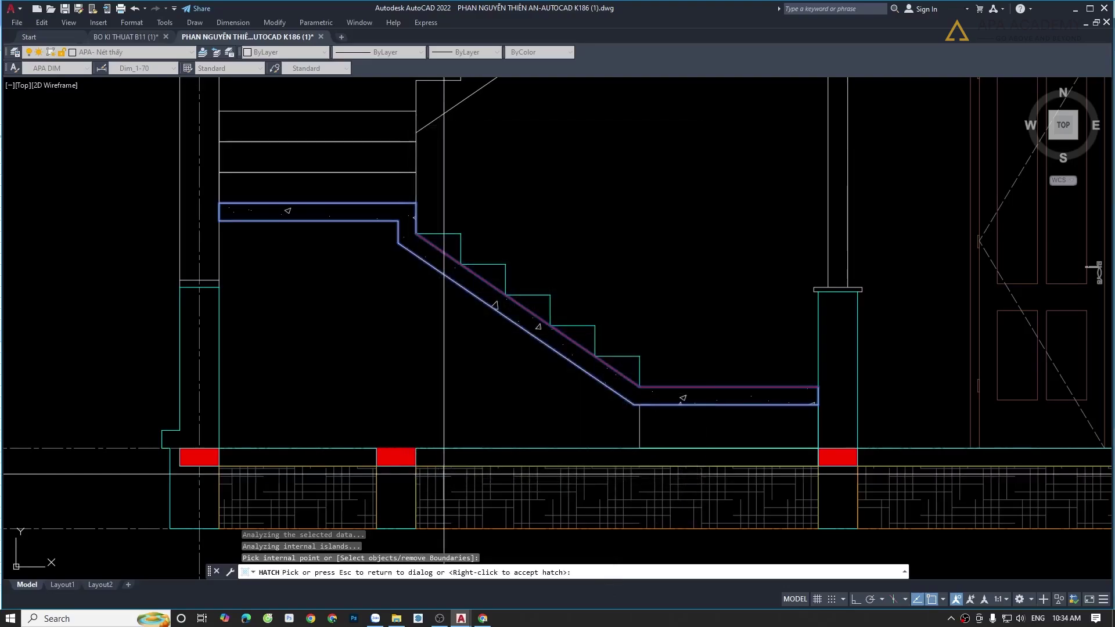
pyautogui.scroll(5, 516, 302)
pyautogui.press('Escape')
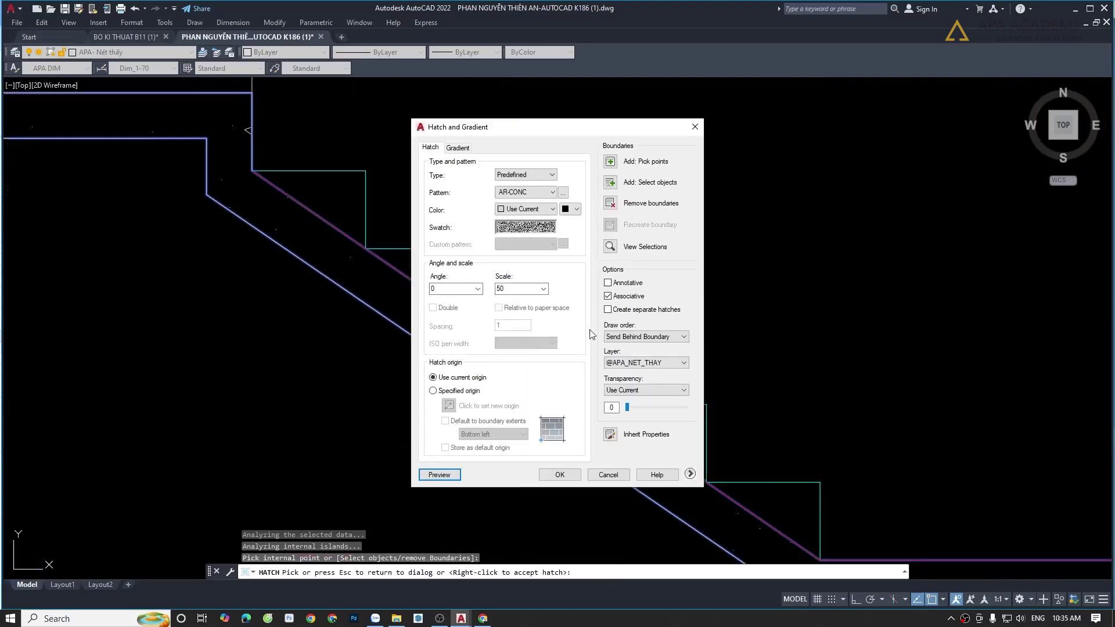
pyautogui.doubleClick(521, 288)
pyautogui.write('15')
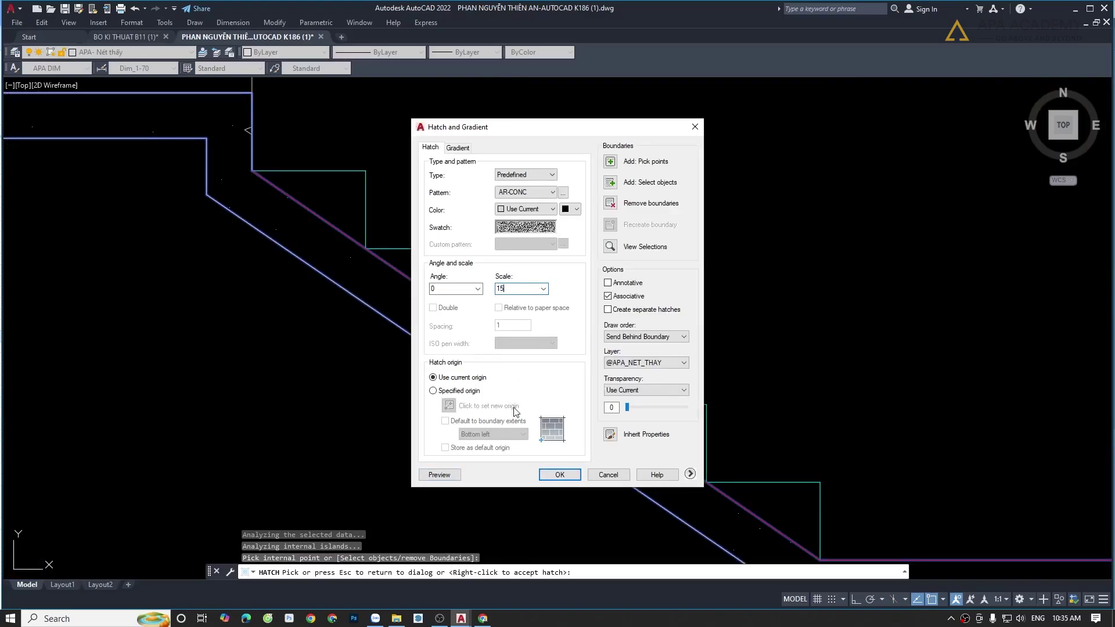
pyautogui.click(449, 478)
pyautogui.press('Escape')
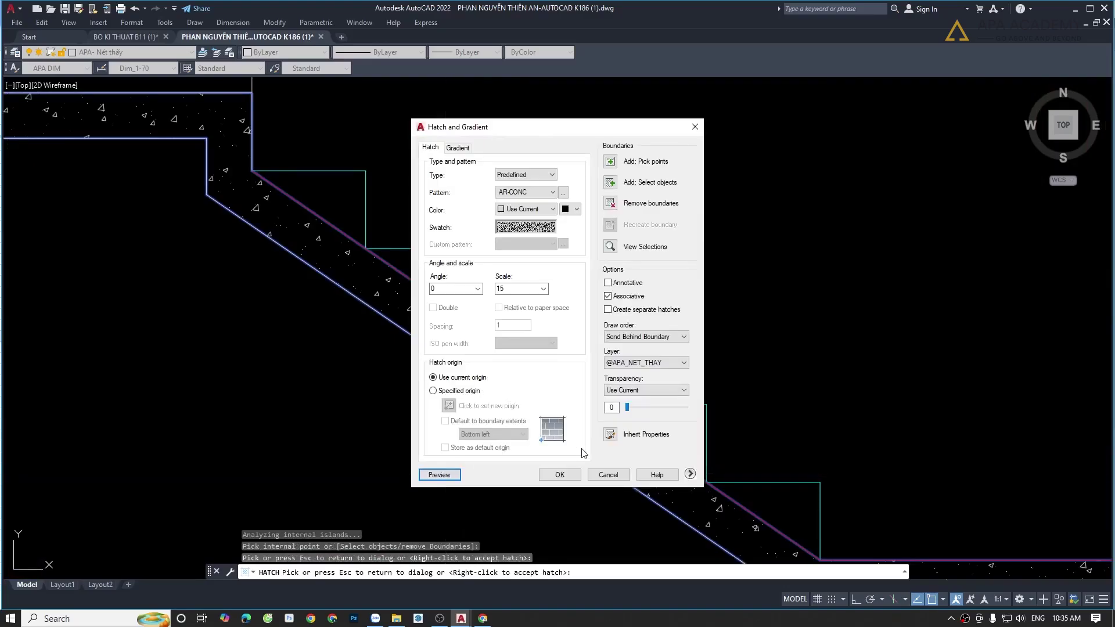
pyautogui.click(559, 474)
# - Turn all layers back on with LAYON and check which layer the hatch uses
pyautogui.write('layon')
pyautogui.press('Return')
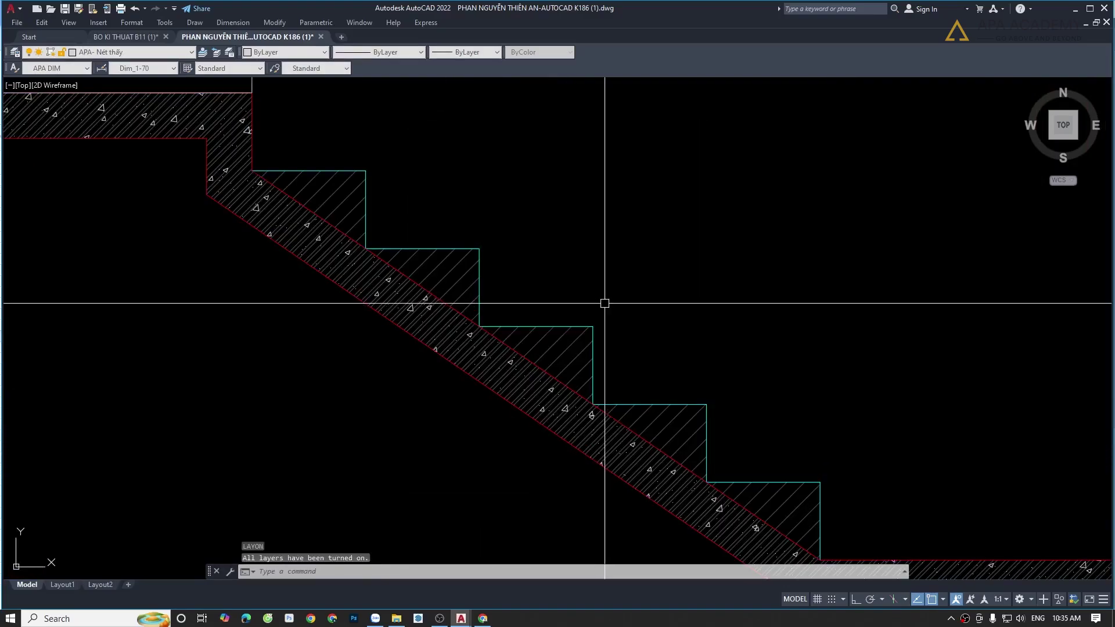
pyautogui.scroll(3, 400, 303)
pyautogui.scroll(2, 400, 302)
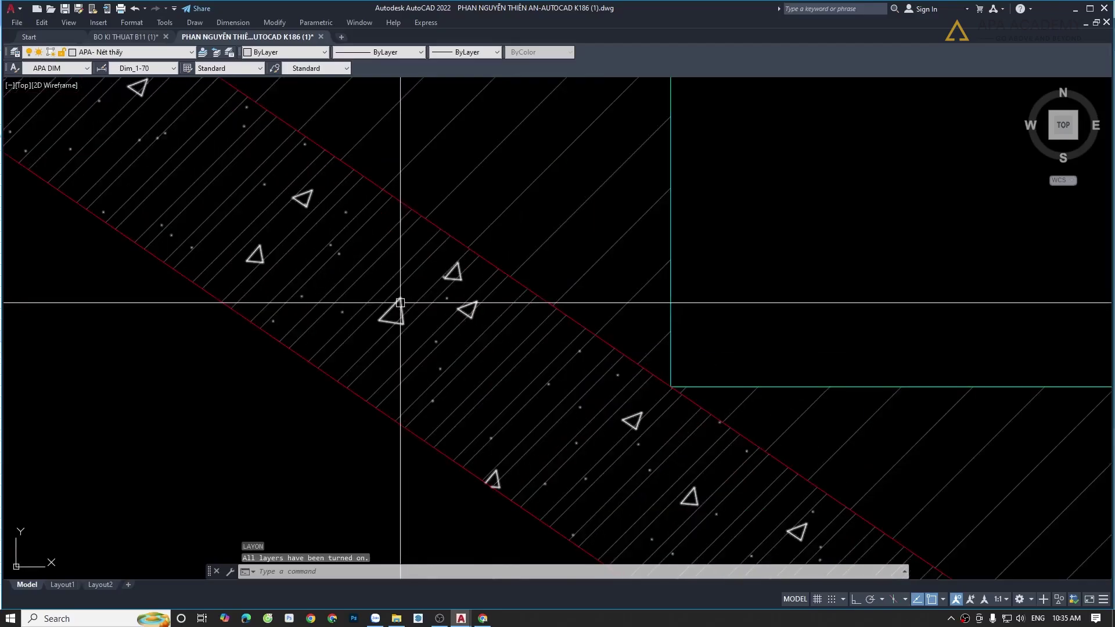
pyautogui.click(142, 52)
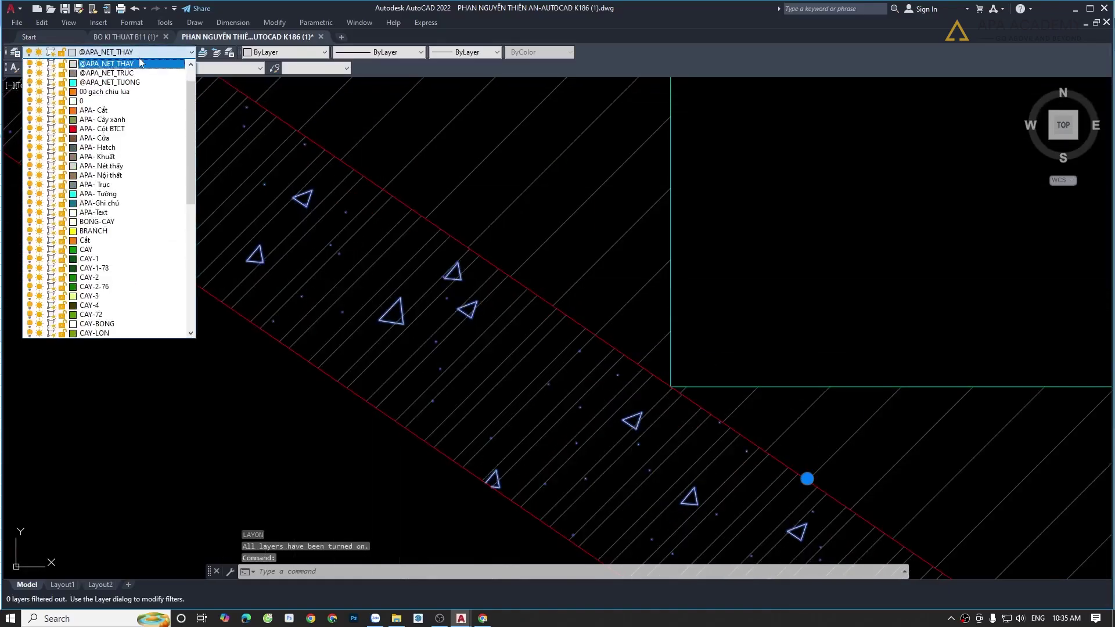
pyautogui.scroll(2, 135, 81)
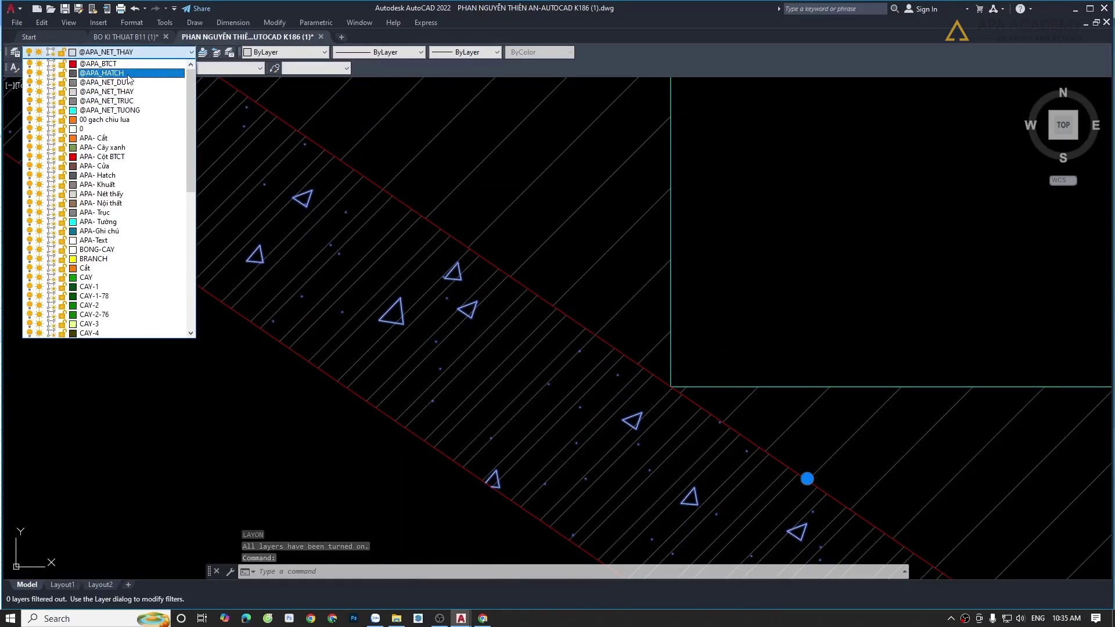
pyautogui.press('Escape')
pyautogui.press('Escape')
pyautogui.scroll(-3, 393, 341)
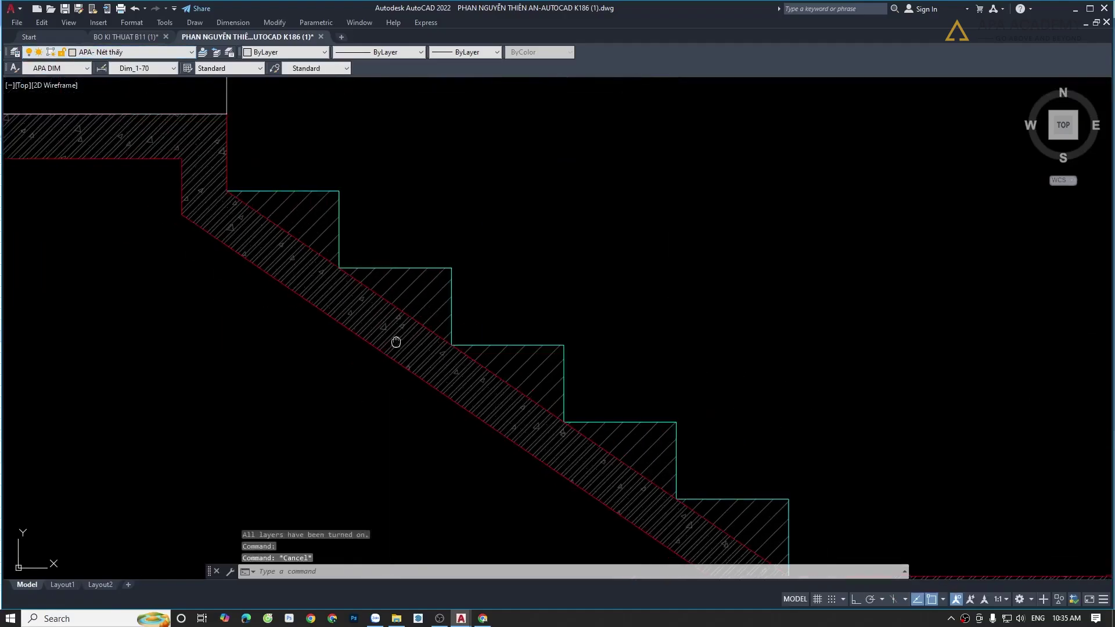
pyautogui.scroll(1, 485, 349)
pyautogui.scroll(6, 485, 349)
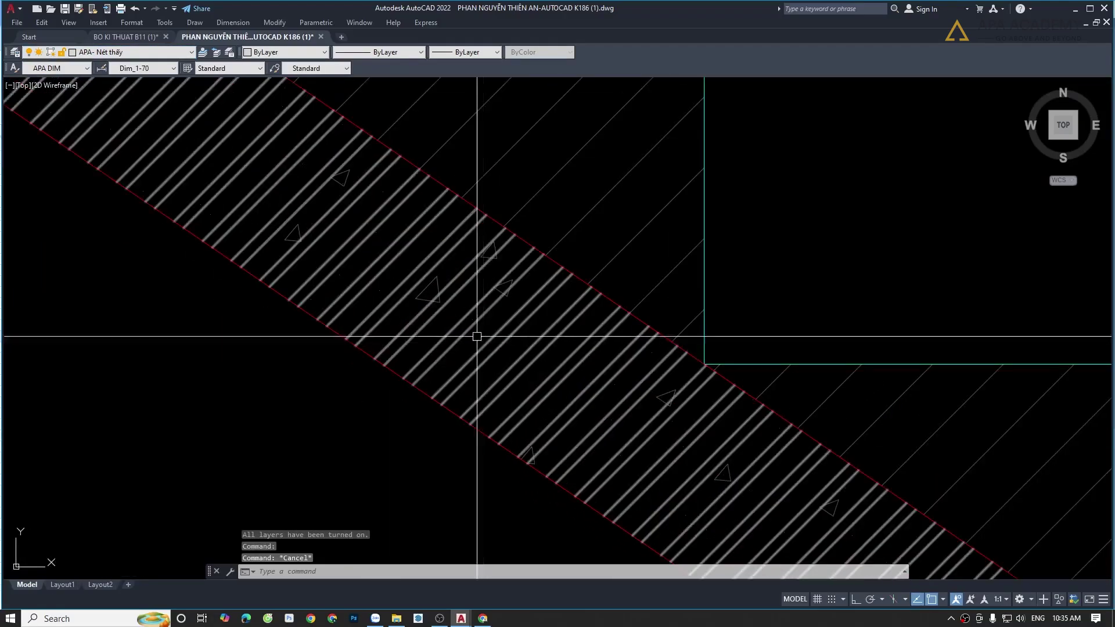
# - Change the AR-CONC slab hatch scale to 10 via Hatch Edit
pyautogui.click(416, 299)
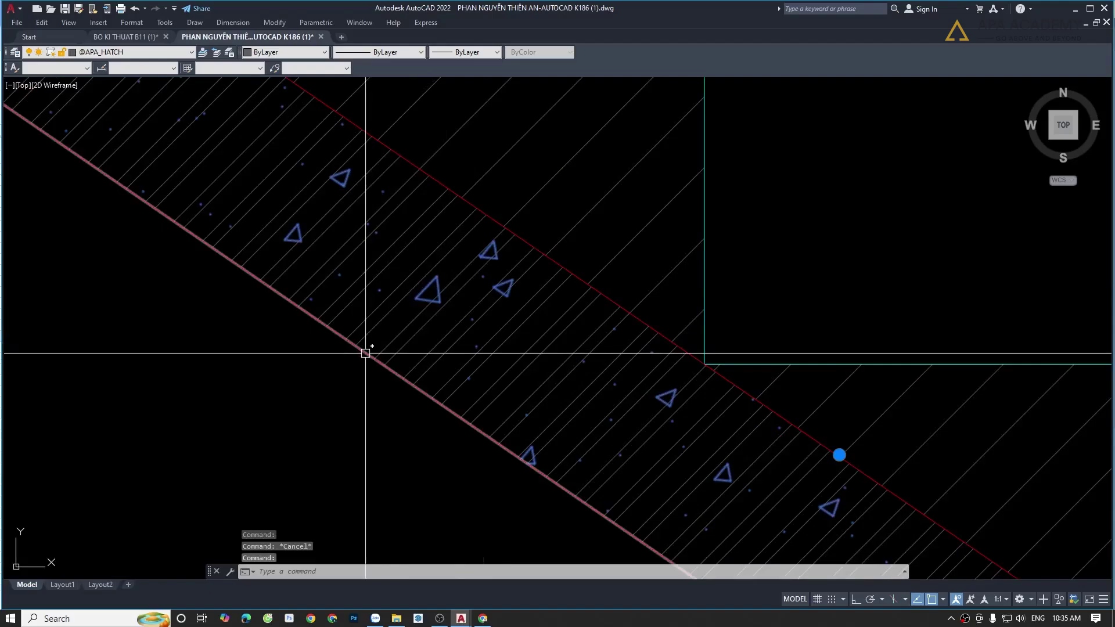
pyautogui.write('he')
pyautogui.press('Return')
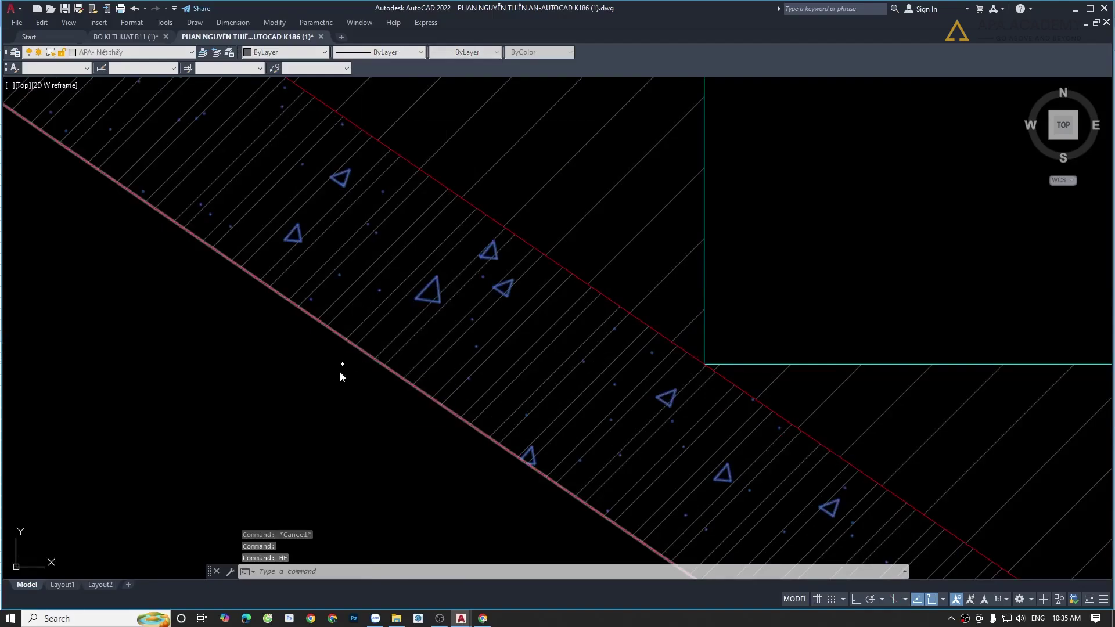
pyautogui.doubleClick(520, 290)
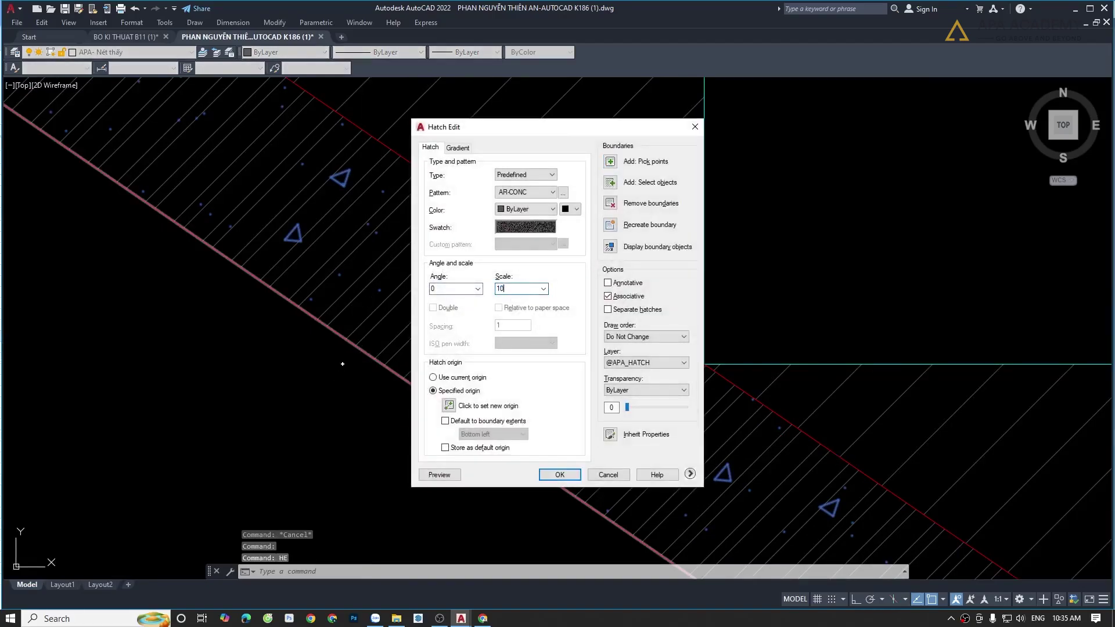
pyautogui.click(439, 475)
pyautogui.scroll(-3, 399, 433)
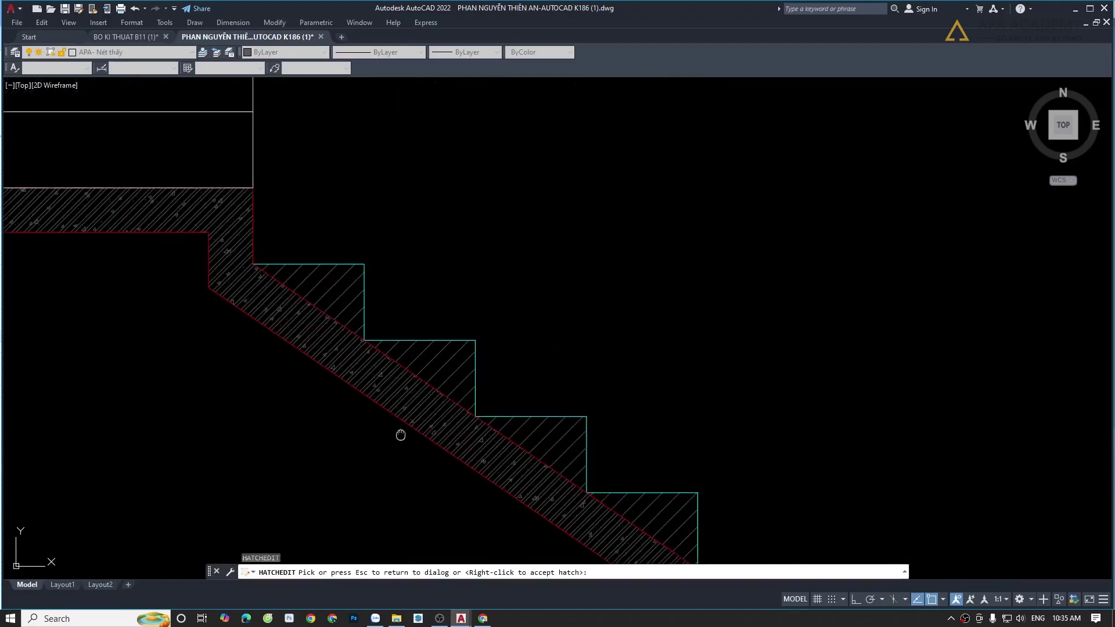
pyautogui.moveTo(399, 433); pyautogui.dragTo(492, 379, button='middle')
pyautogui.press('Escape')
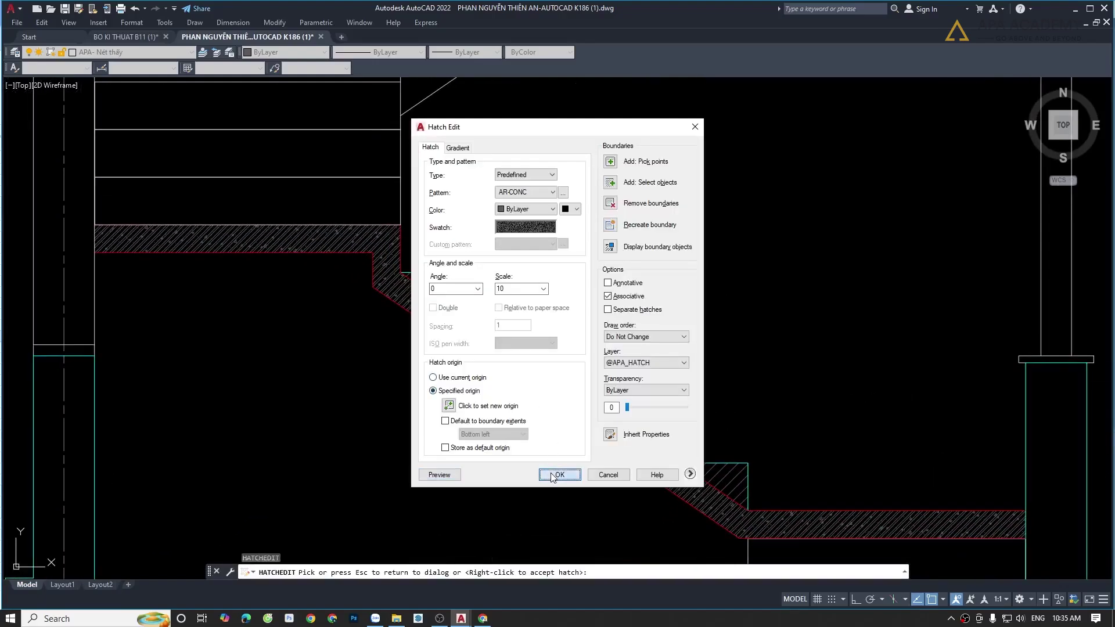
pyautogui.click(439, 475)
pyautogui.scroll(-2, 542, 462)
pyautogui.moveTo(542, 463)
pyautogui.mouseDown(button='middle')
pyautogui.moveTo(583, 329)
pyautogui.moveTo(525, 386)
pyautogui.mouseUp(button='middle')
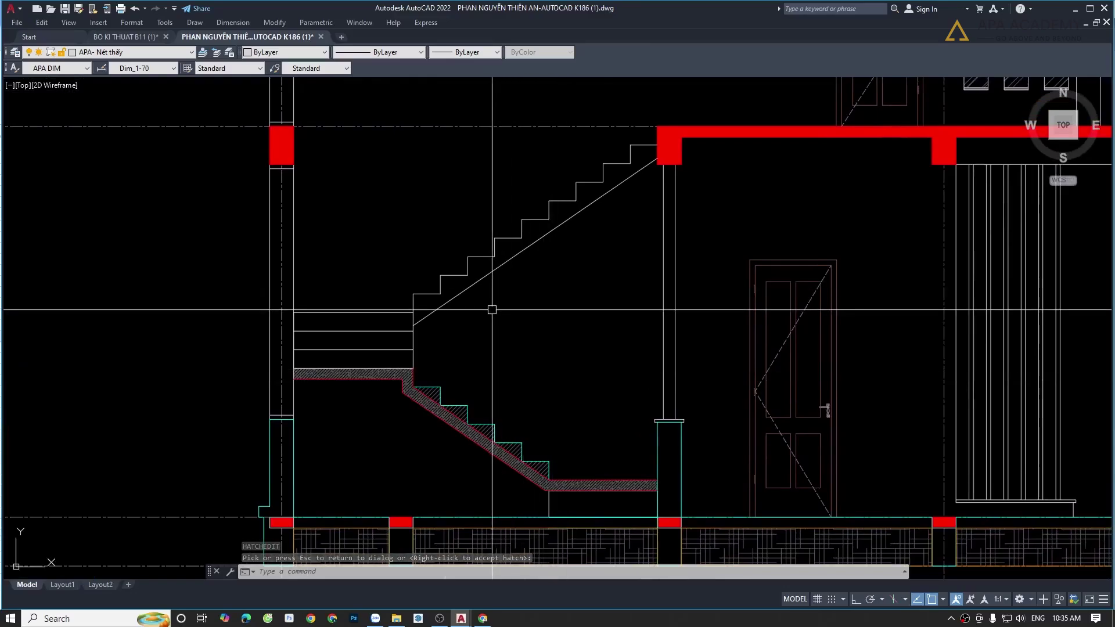
pyautogui.scroll(-2, 538, 324)
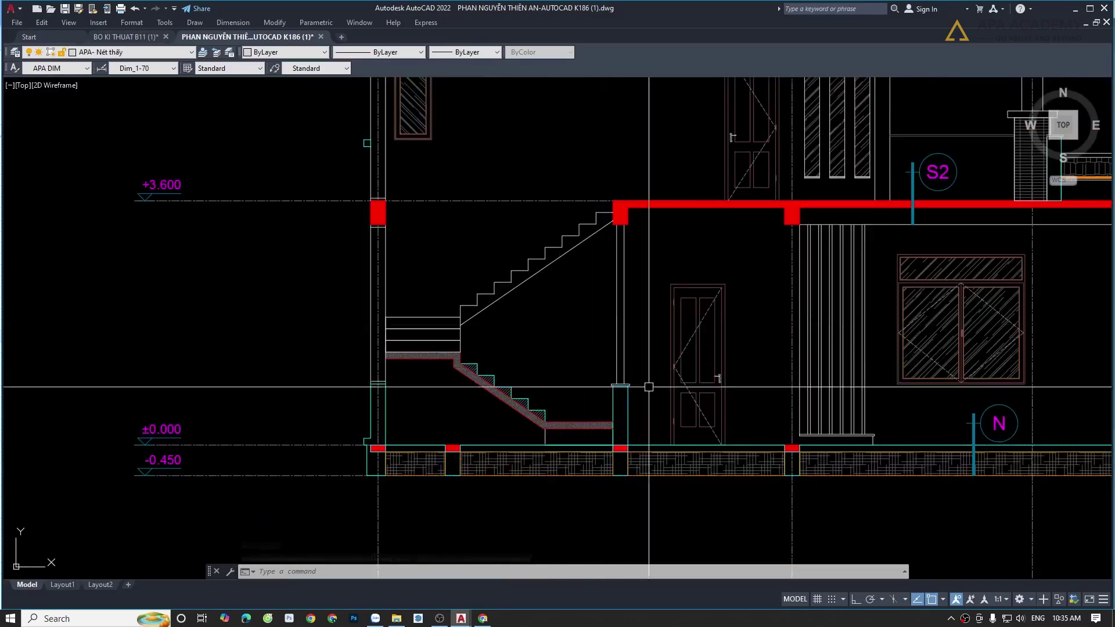
pyautogui.rightClick(691, 488)
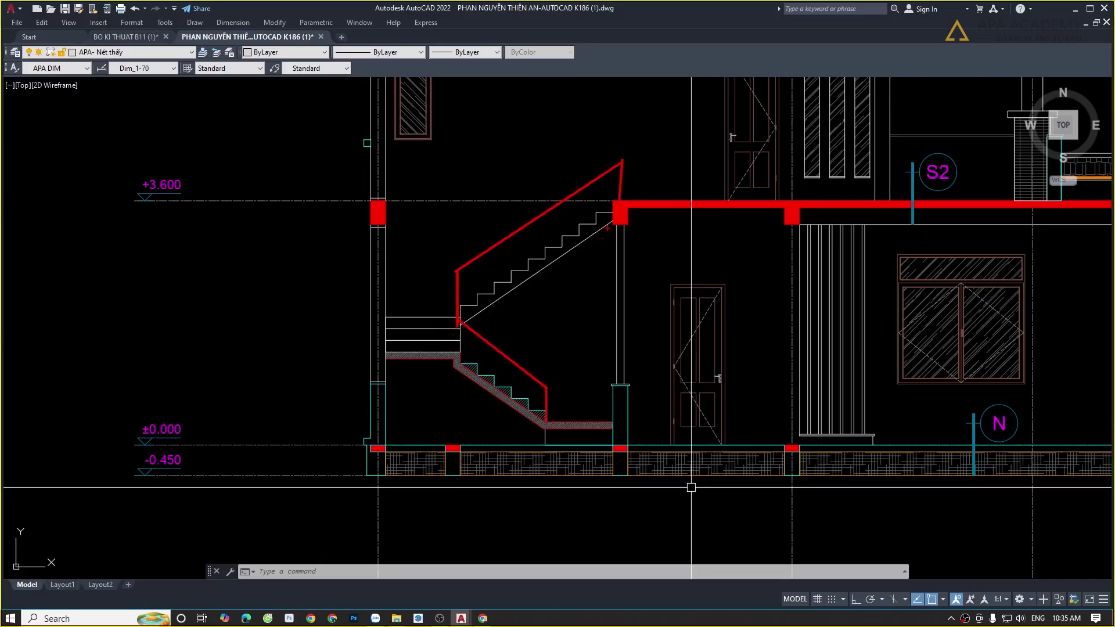
pyautogui.press('Escape')
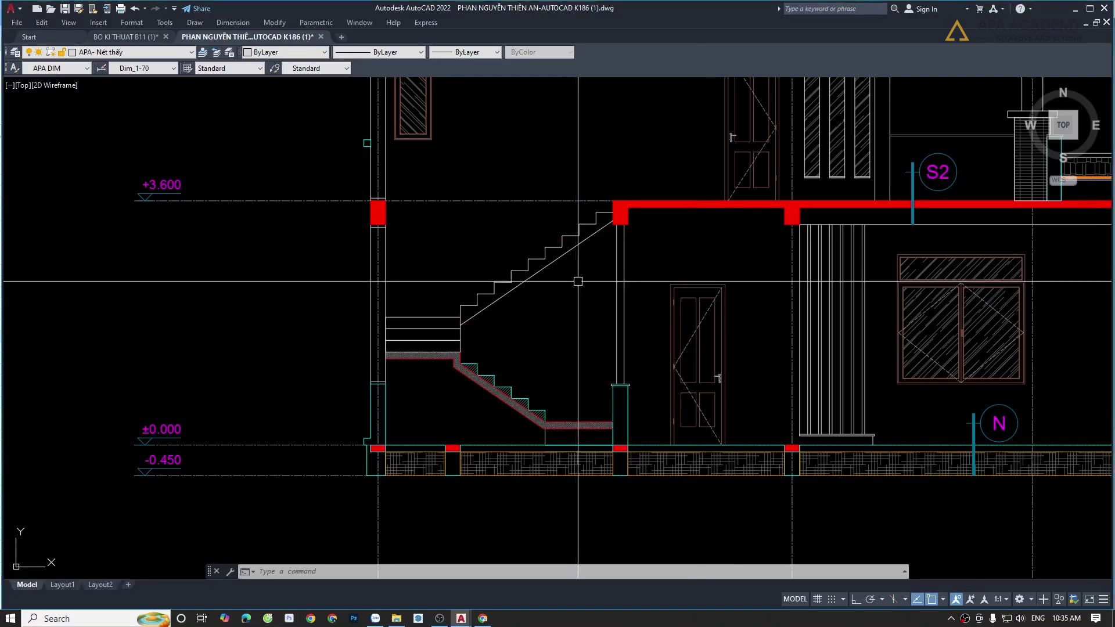